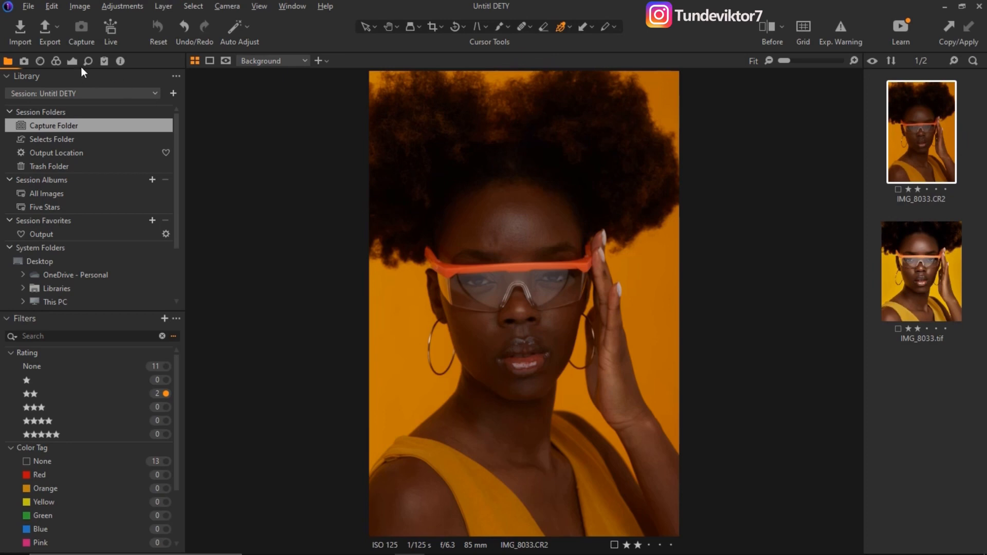
Set the portrait's High Dynamic Range highlight to -36 and shadow to 31
{"action": "left_click", "coordinate": [73, 61]}
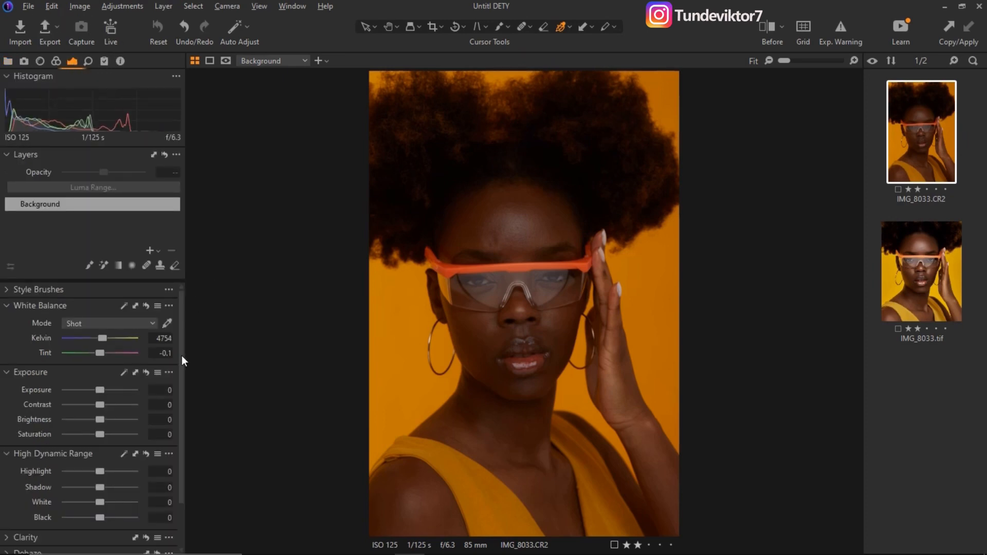
{"action": "left_click_drag", "start_coordinate": [182, 356], "coordinate": [183, 414]}
{"action": "left_click_drag", "start_coordinate": [101, 418], "coordinate": [89, 419]}
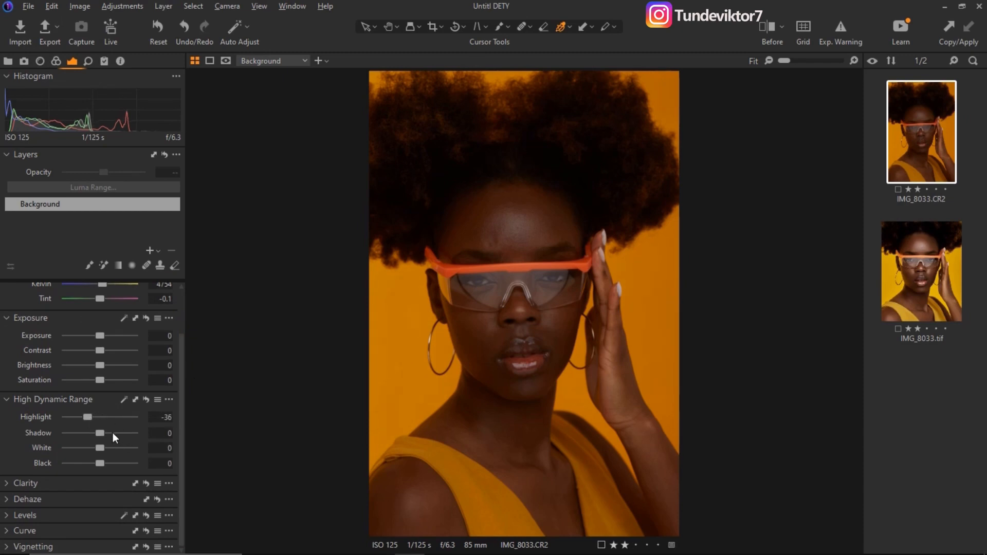
{"action": "left_click_drag", "start_coordinate": [99, 436], "coordinate": [107, 436]}
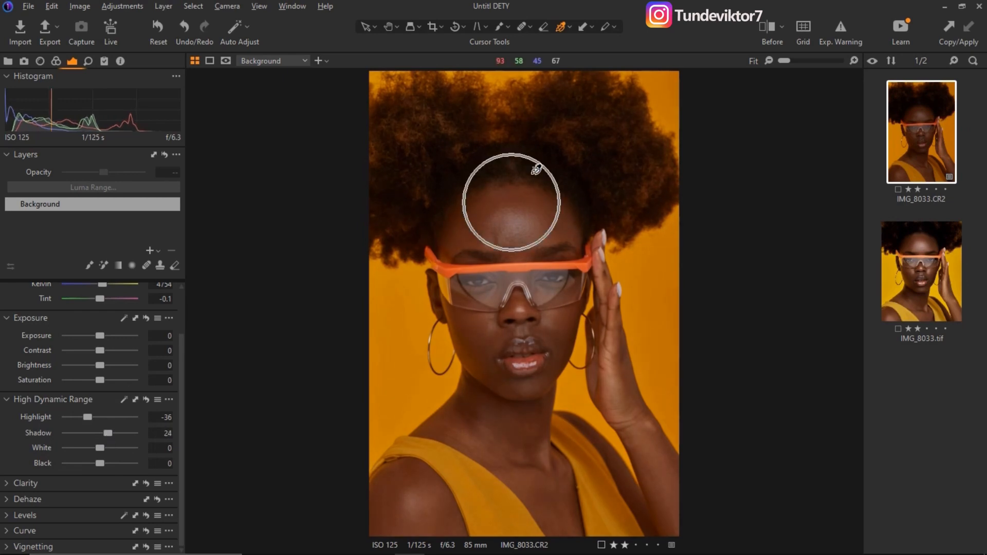
{"action": "left_click_drag", "start_coordinate": [108, 433], "coordinate": [110, 437]}
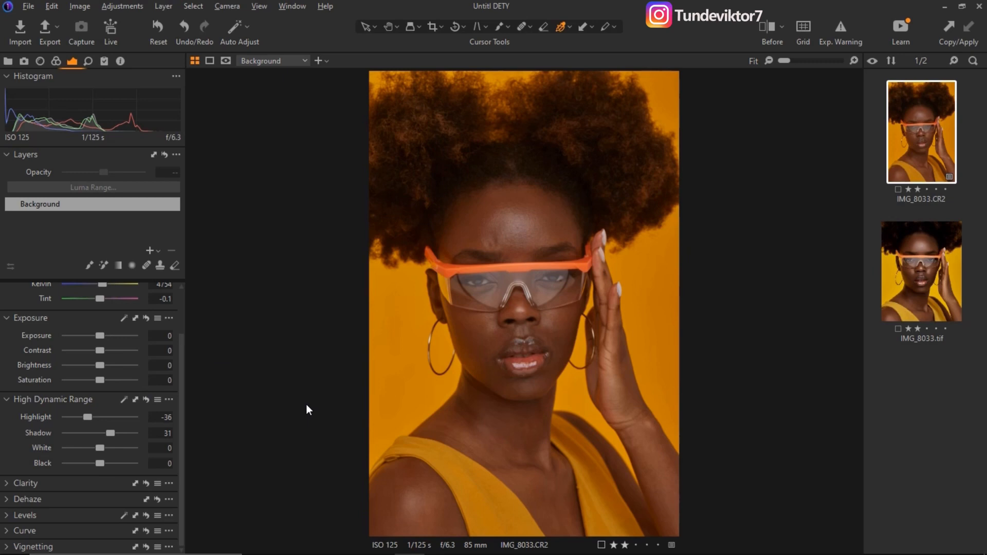
Compare the portrait with its original in a before/after split view, and set White to 13 and Black to -13
{"action": "left_click", "coordinate": [767, 26]}
{"action": "left_click_drag", "start_coordinate": [521, 324], "coordinate": [330, 280]}
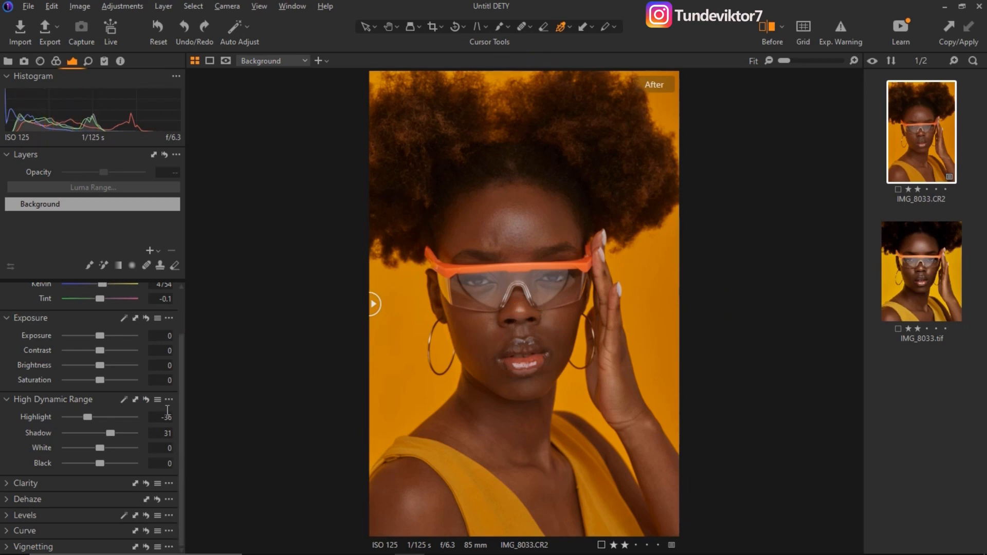
{"action": "left_click_drag", "start_coordinate": [101, 442], "coordinate": [100, 450]}
{"action": "scroll", "coordinate": [101, 464], "scroll_direction": "down", "scroll_amount": 3}
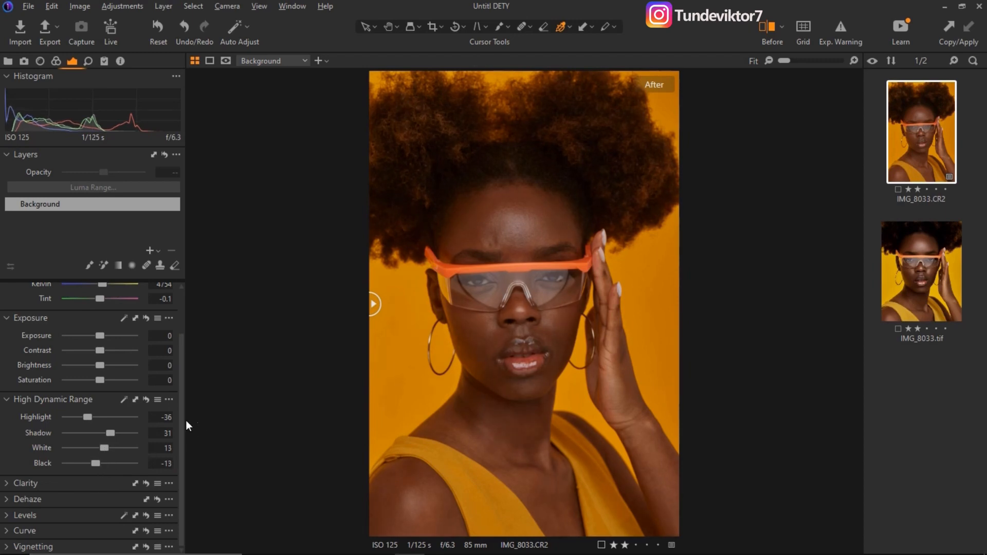
Set the RGB Levels input white point to 221 and the black point to 3
{"action": "left_click", "coordinate": [10, 514]}
{"action": "left_click_drag", "start_coordinate": [181, 446], "coordinate": [178, 518]}
{"action": "left_click", "coordinate": [172, 498]}
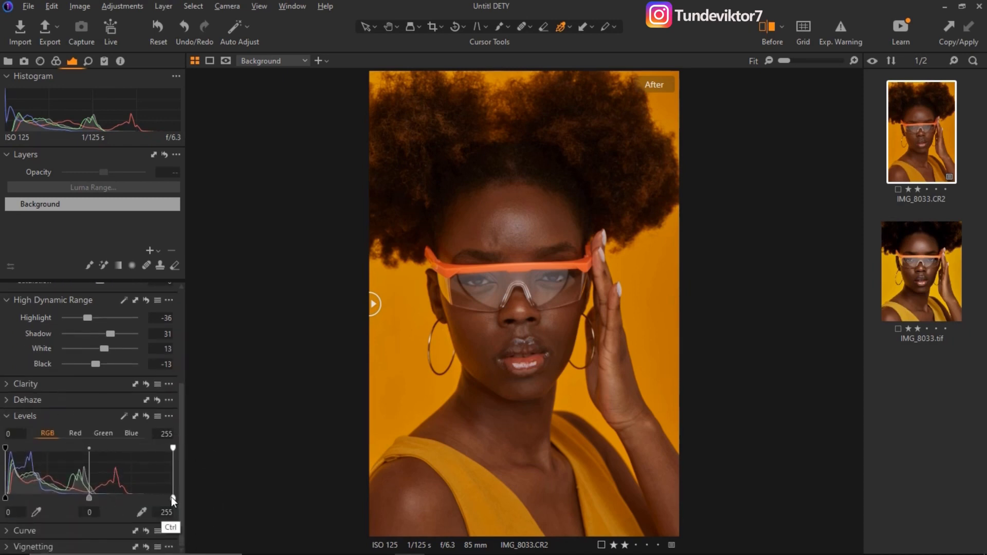
{"action": "key", "text": "ctrl"}
{"action": "key", "text": "ctrl"}
{"action": "key", "text": "ctrl"}
{"action": "key", "text": "ctrl"}
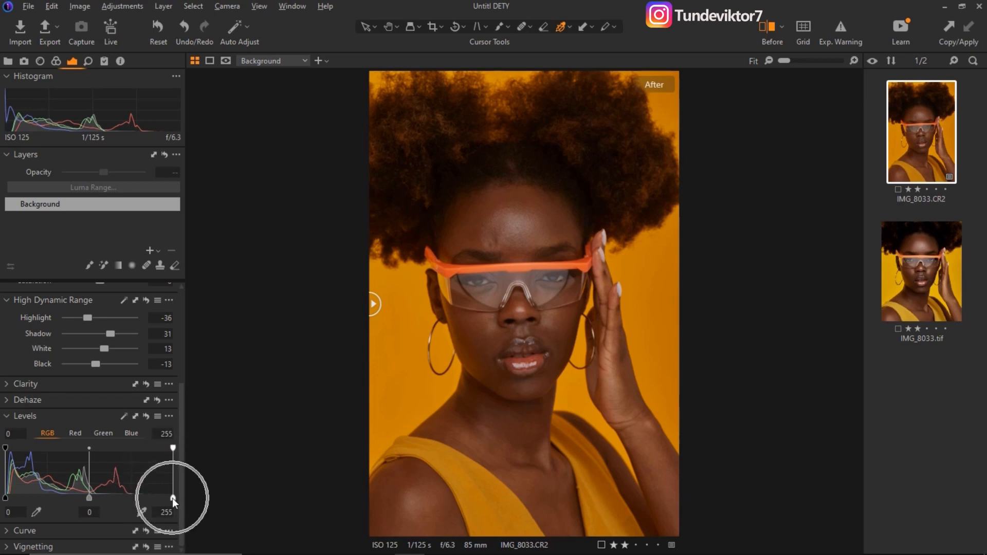
{"action": "left_click_drag", "start_coordinate": [173, 498], "coordinate": [150, 501]}
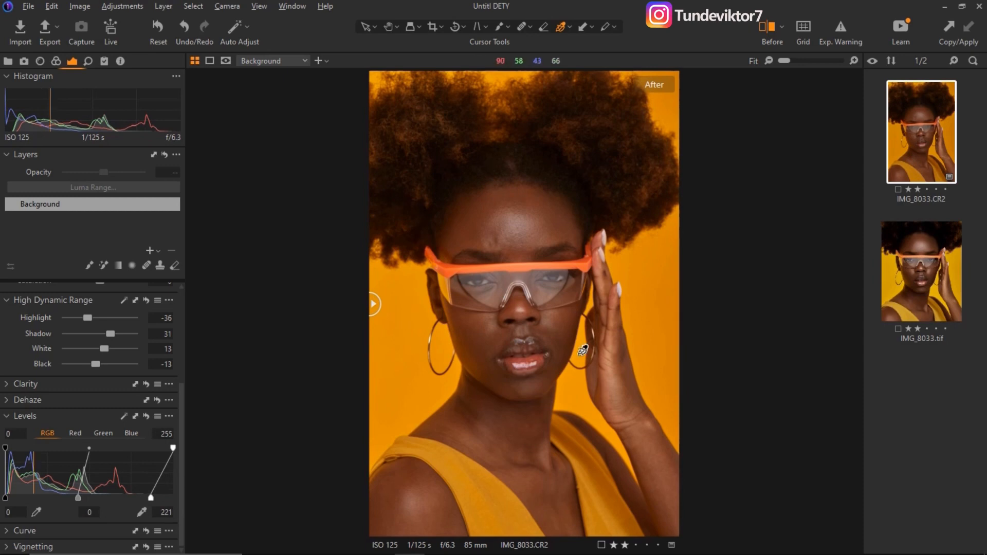
{"action": "key", "text": "ctrl"}
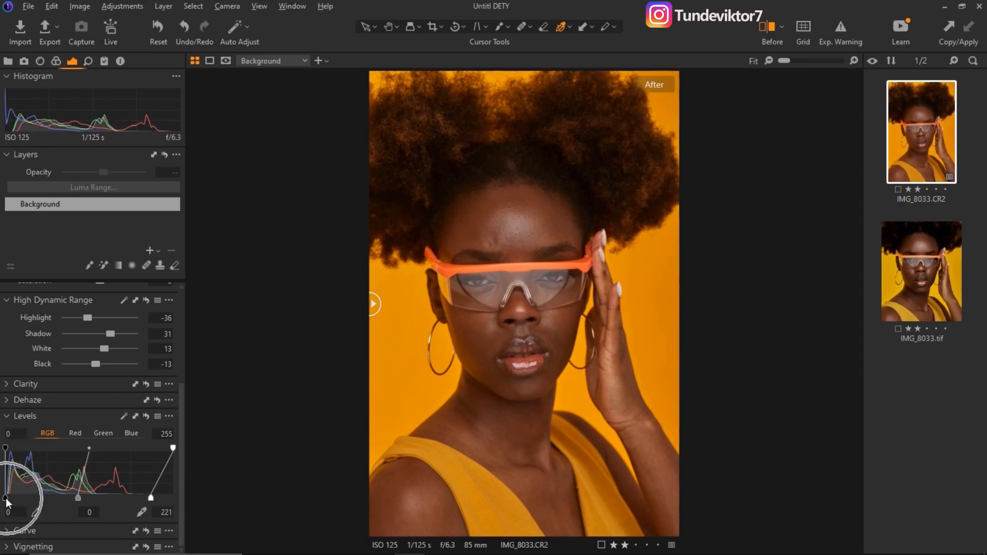
{"action": "left_click_drag", "start_coordinate": [5, 498], "coordinate": [7, 499]}
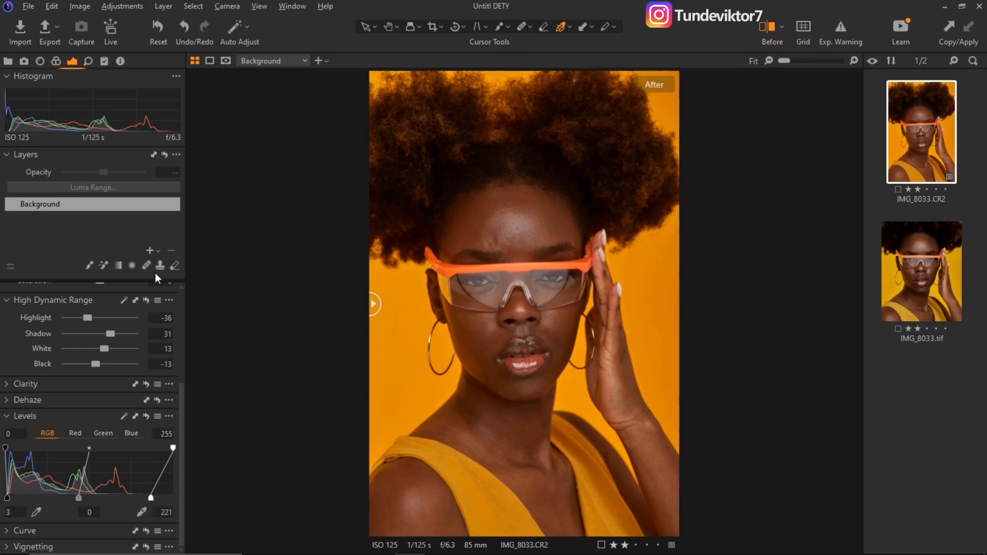
Review the exposure settings and compare the portrait with its original using the before/after divider
{"action": "scroll", "coordinate": [183, 398], "scroll_direction": "up", "scroll_amount": 3}
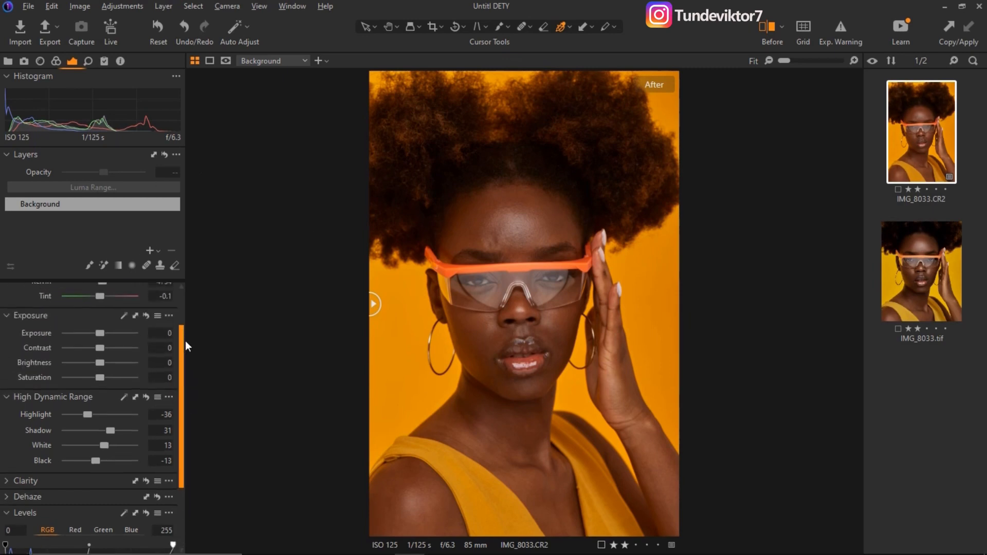
{"action": "scroll", "coordinate": [104, 411], "scroll_direction": "down", "scroll_amount": 3}
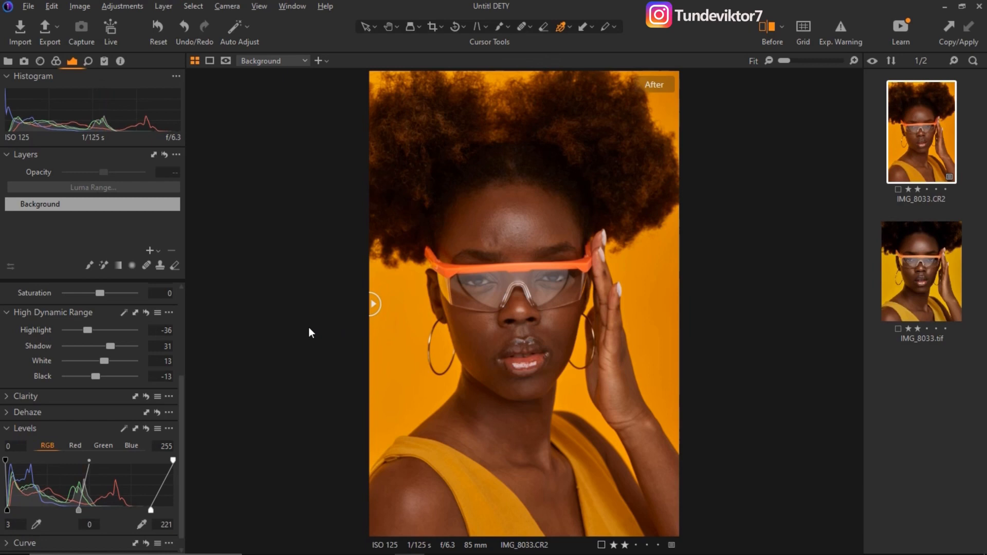
{"action": "left_click_drag", "start_coordinate": [374, 304], "coordinate": [266, 328]}
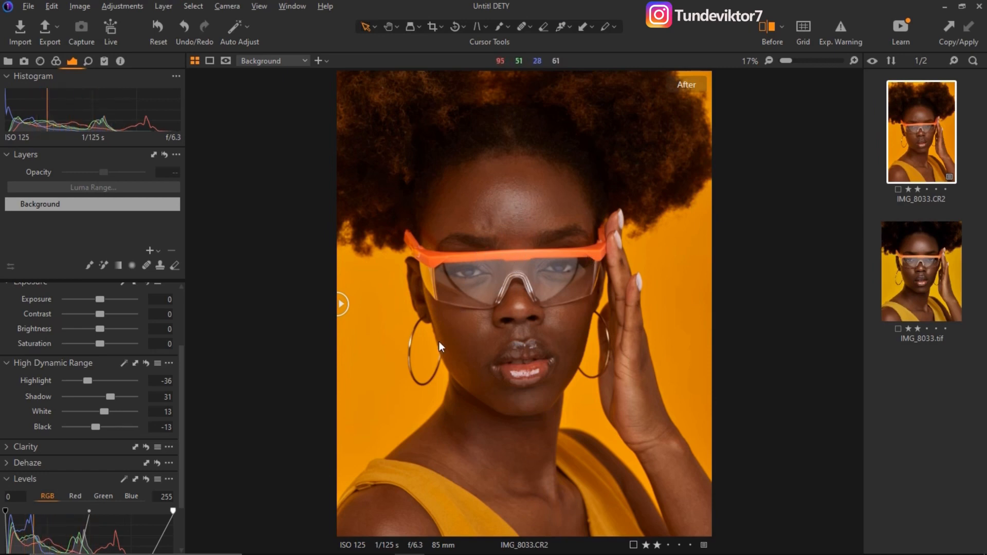
Add a filled adjustment layer and activate the Color Editor's Skin Tone color picker
{"action": "left_click", "coordinate": [151, 252]}
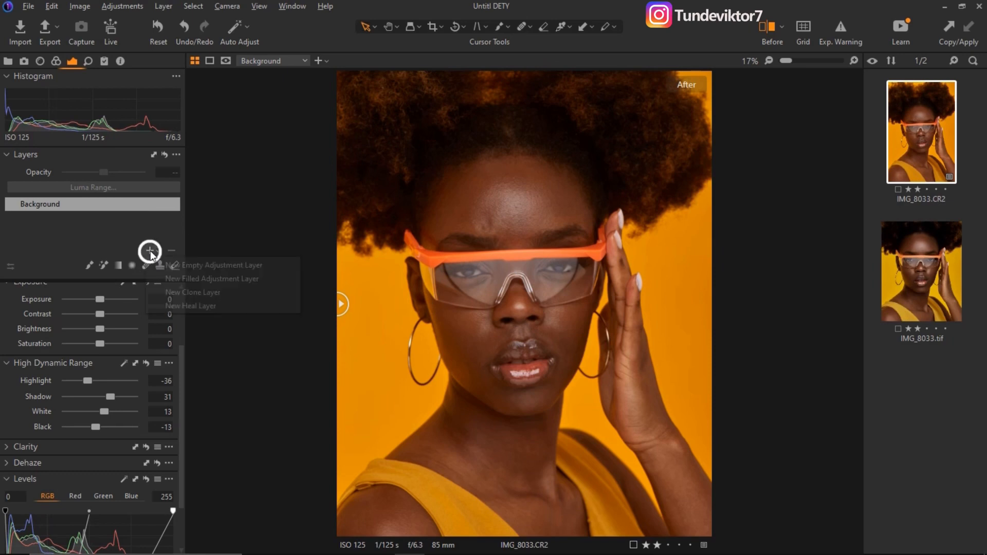
{"action": "left_click", "coordinate": [191, 278]}
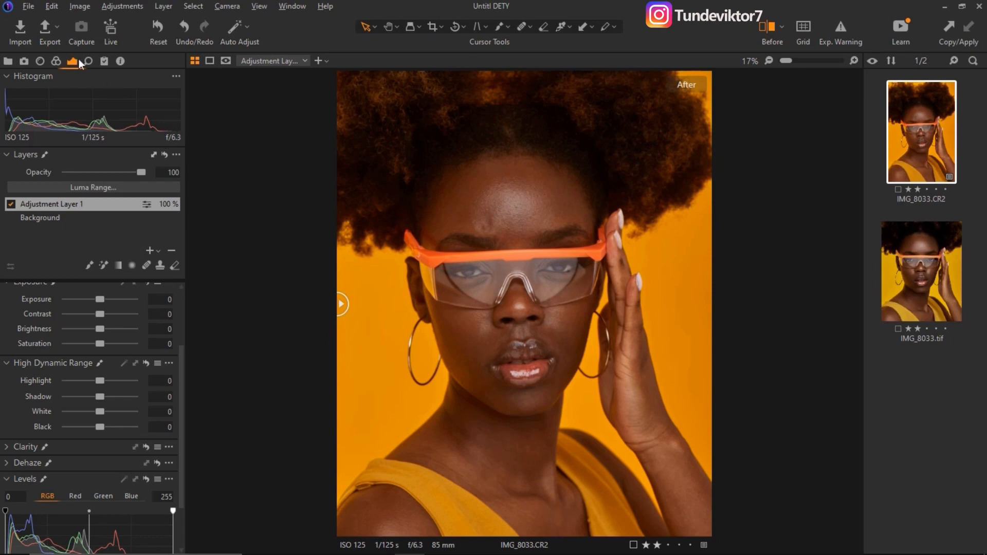
{"action": "left_click", "coordinate": [56, 62]}
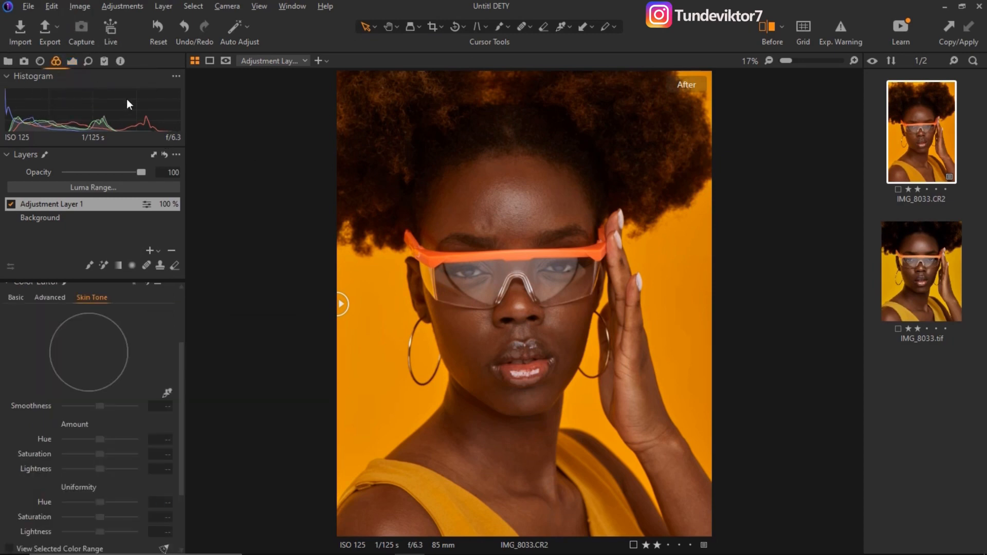
{"action": "left_click_drag", "start_coordinate": [176, 388], "coordinate": [181, 356]}
{"action": "left_click", "coordinate": [92, 337]}
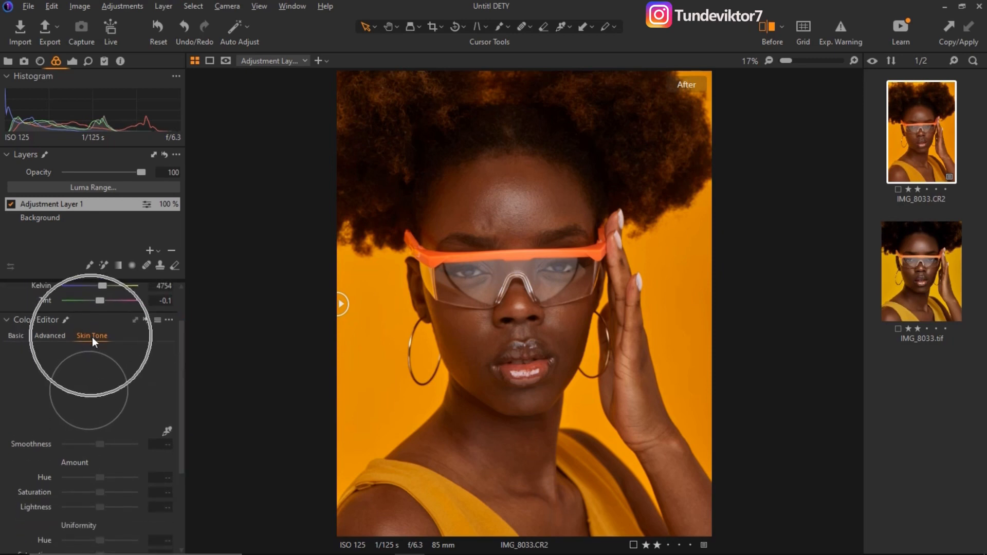
{"action": "left_click", "coordinate": [168, 432]}
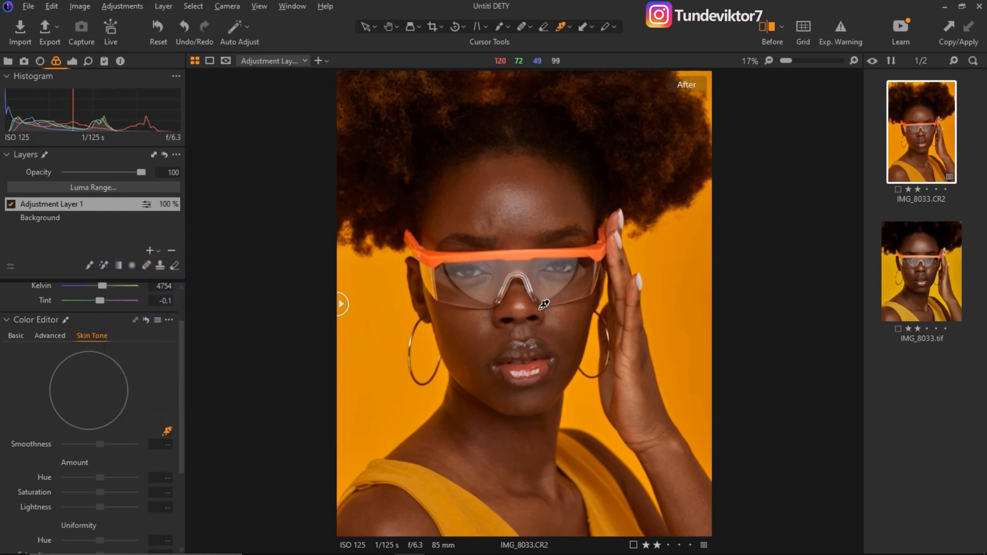
Try sampling the cheek's skin tone with amount hue -5 and saturation -30, and reset the Color Editor
{"action": "left_click", "coordinate": [474, 339]}
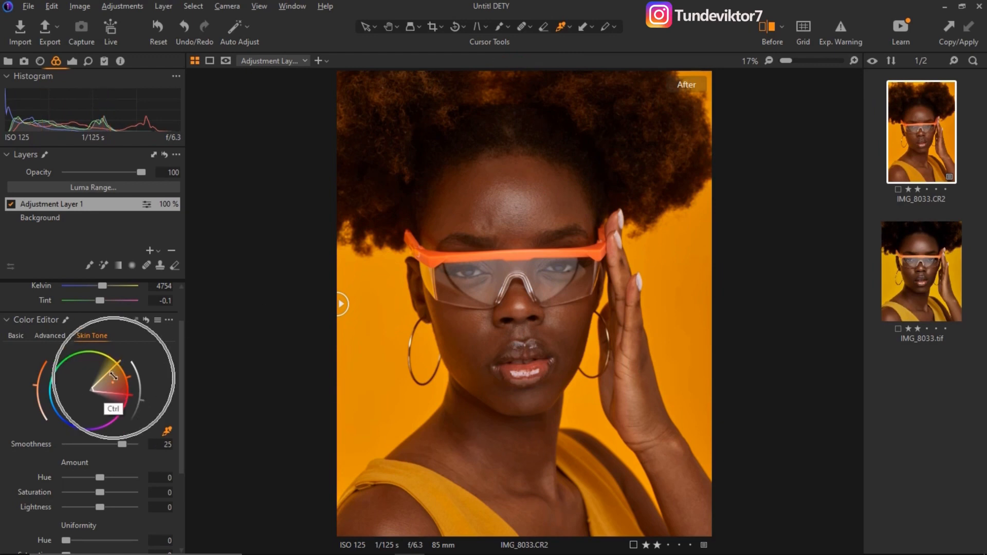
{"action": "scroll", "coordinate": [181, 469], "scroll_direction": "down", "scroll_amount": 3}
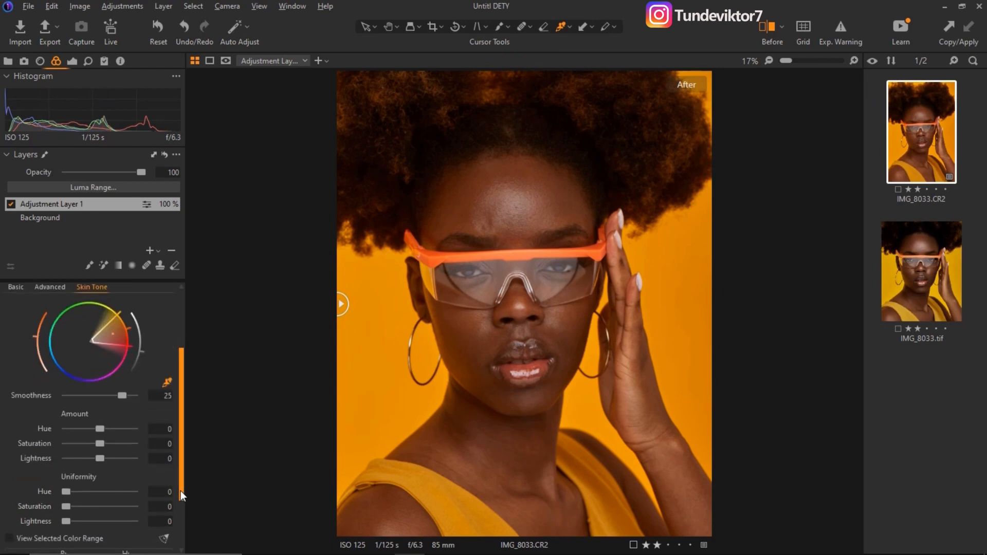
{"action": "left_click_drag", "start_coordinate": [100, 392], "coordinate": [63, 406]}
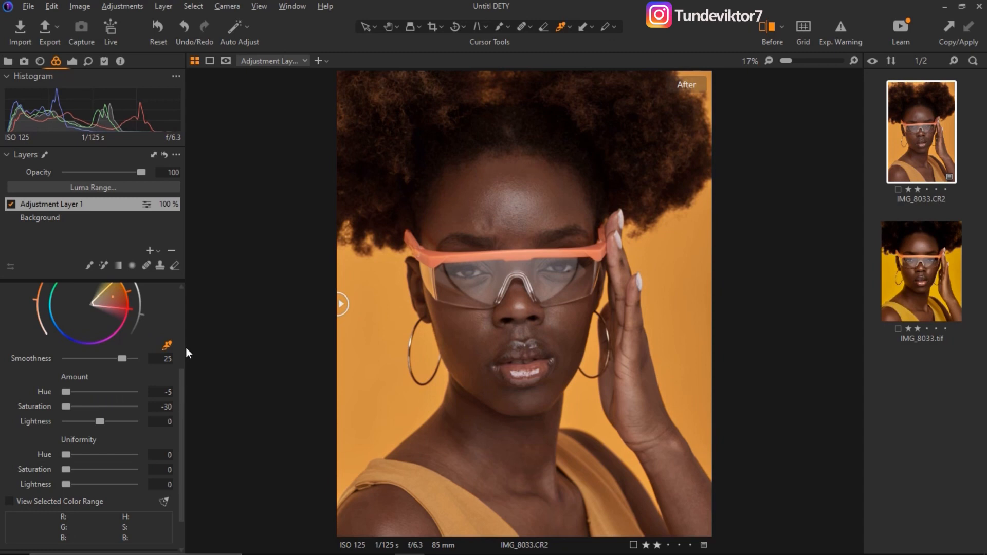
{"action": "scroll", "coordinate": [178, 391], "scroll_direction": "up", "scroll_amount": 3}
{"action": "left_click", "coordinate": [146, 316]}
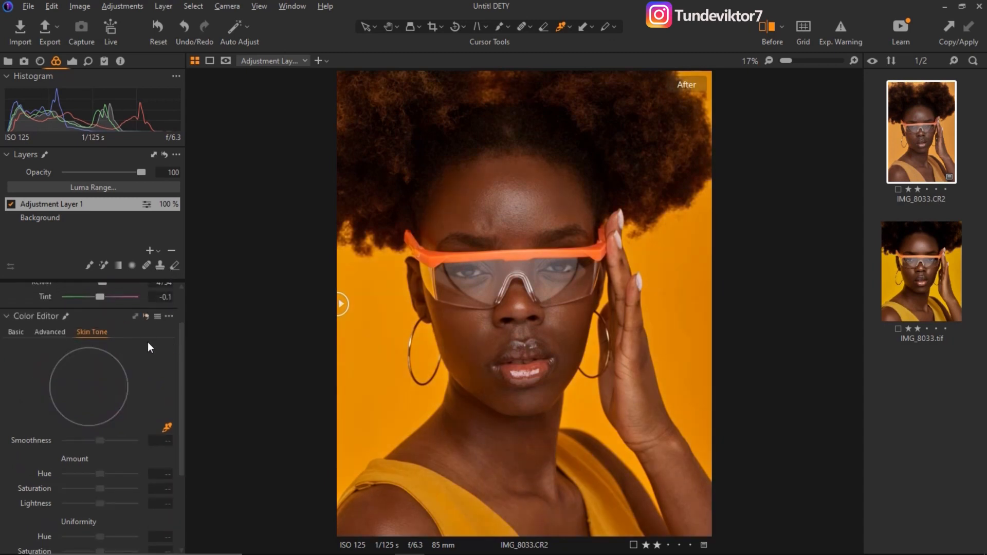
Sample the skin tone on the cheek, set smoothness to 1 and narrow the color range on its yellow side
{"action": "left_click", "coordinate": [474, 353]}
{"action": "left_click_drag", "start_coordinate": [120, 441], "coordinate": [63, 442]}
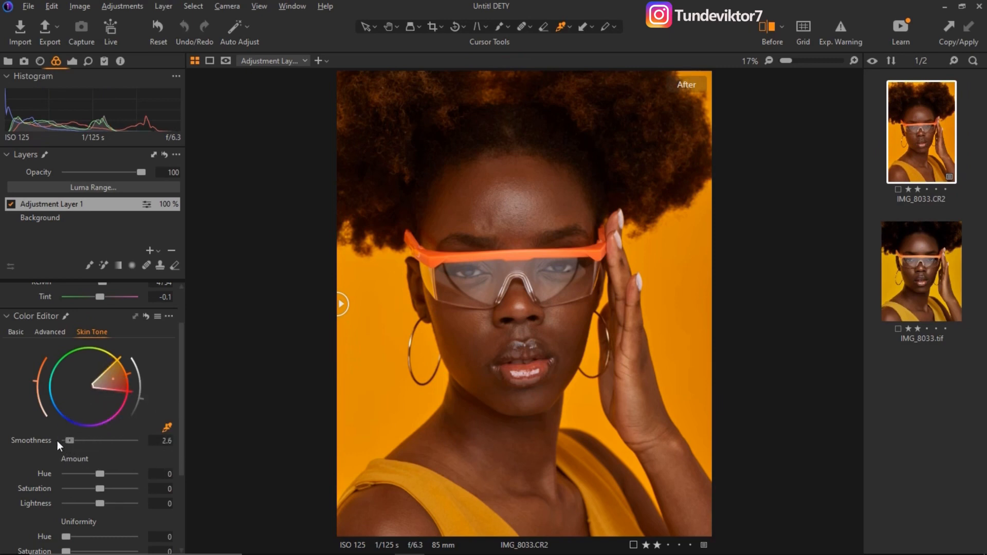
{"action": "left_click_drag", "start_coordinate": [119, 357], "coordinate": [121, 368]}
{"action": "scroll", "coordinate": [129, 369], "scroll_direction": "down", "scroll_amount": 2}
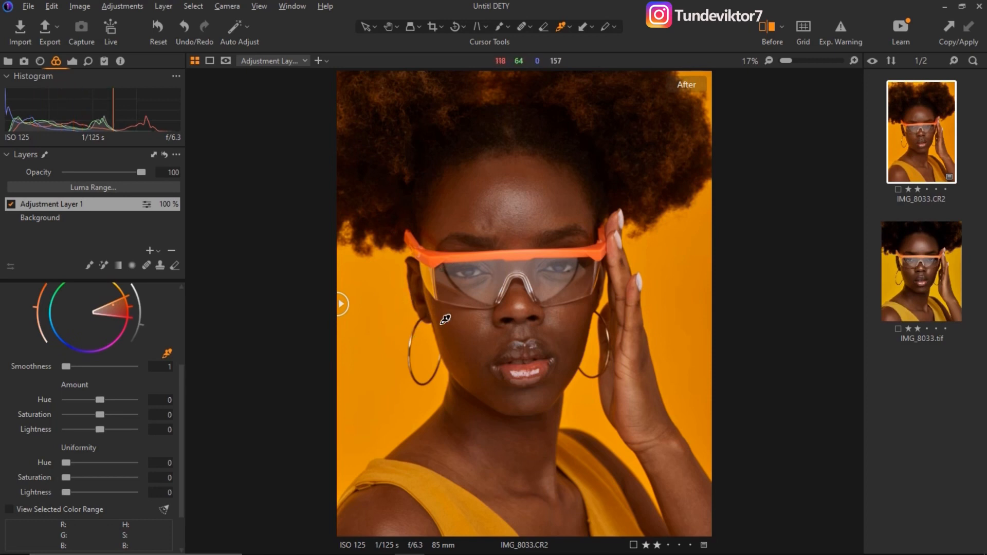
Preview the selected color range, extend it slightly toward yellow to cover the skin, and turn the preview off
{"action": "key", "text": "ctrl"}
{"action": "key", "text": "ctrl"}
{"action": "key", "text": "ctrl"}
{"action": "key", "text": "ctrl"}
{"action": "left_click", "coordinate": [9, 509]}
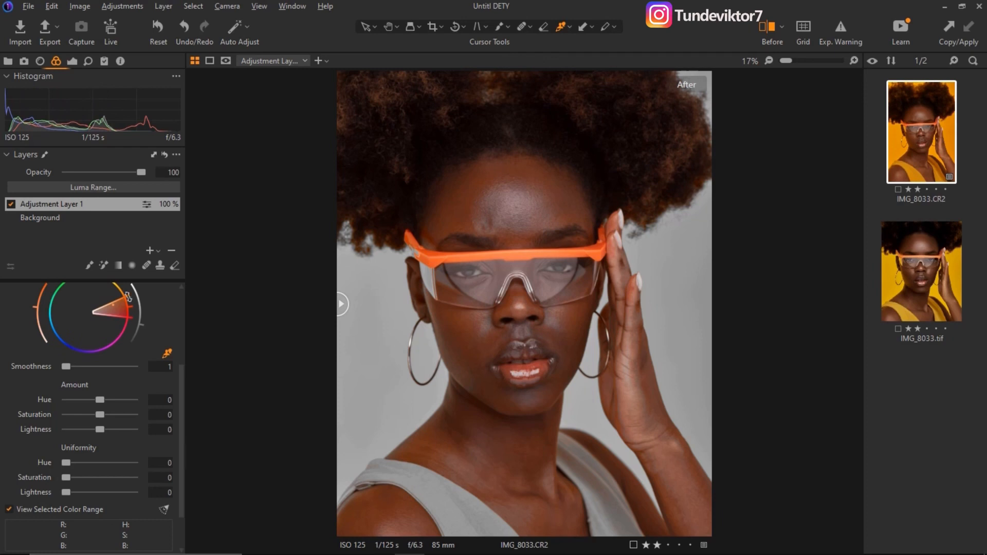
{"action": "left_click_drag", "start_coordinate": [179, 392], "coordinate": [181, 381]}
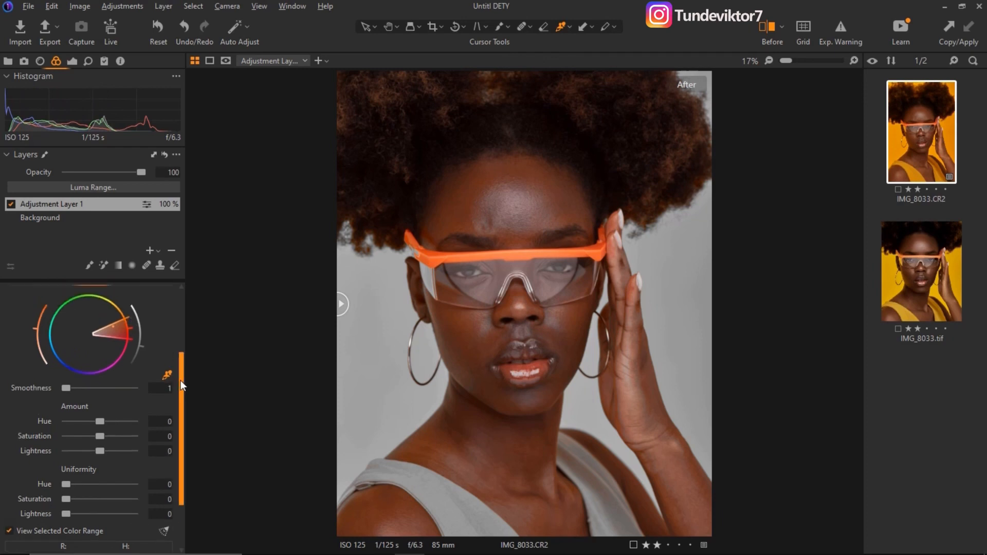
{"action": "left_click_drag", "start_coordinate": [133, 330], "coordinate": [126, 315]}
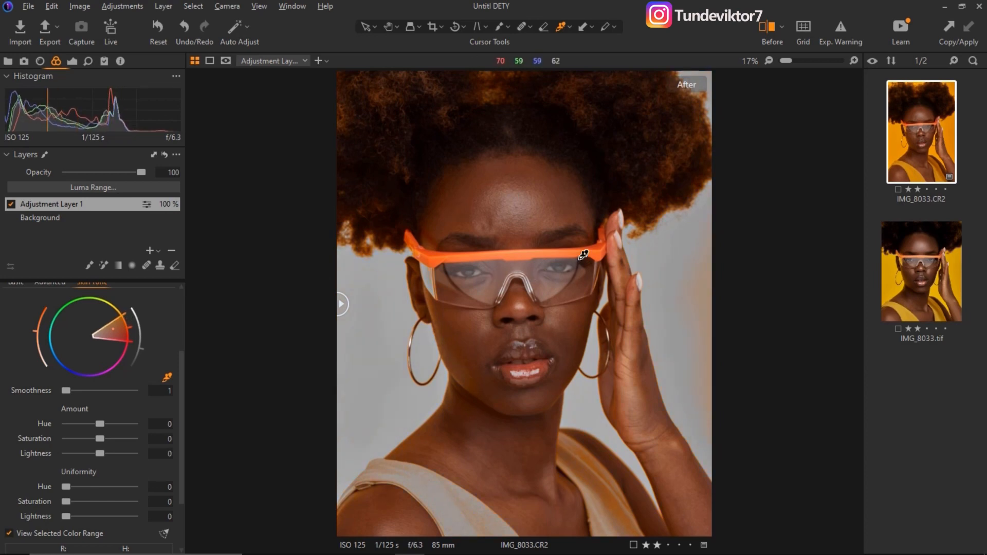
{"action": "left_click", "coordinate": [9, 533]}
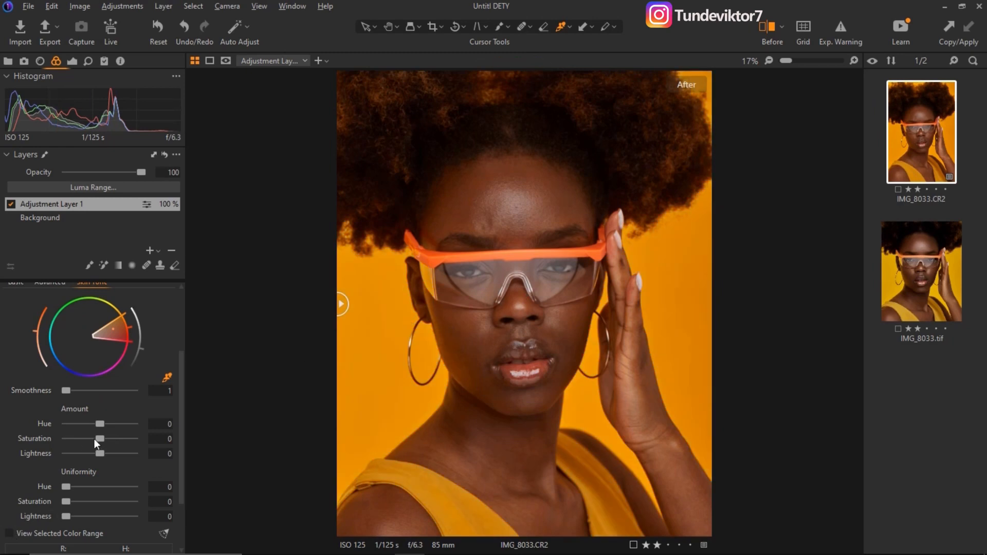
Set the skin tone amount to hue 0.1 and saturation -2.7, and the uniformity to hue 32 and saturation 28
{"action": "left_click_drag", "start_coordinate": [99, 440], "coordinate": [88, 442]}
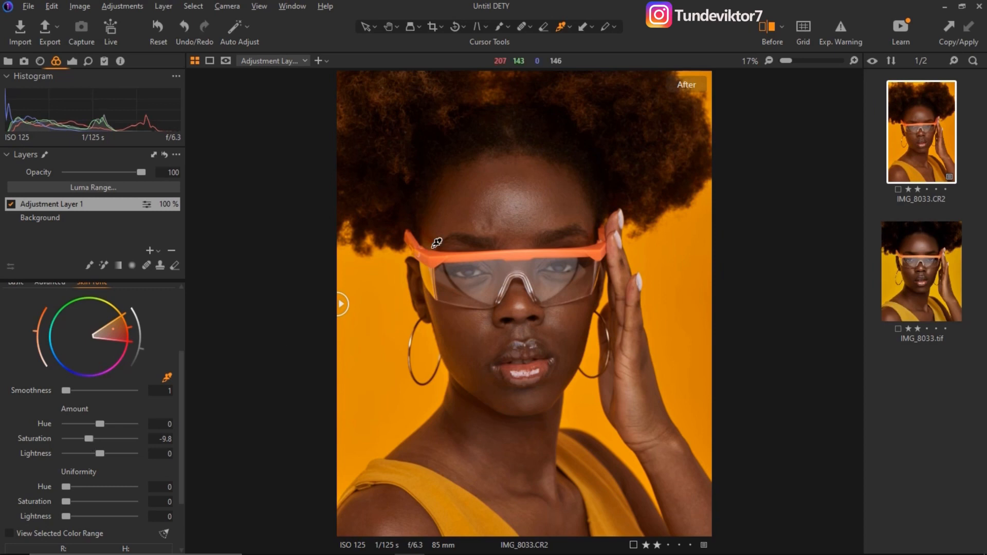
{"action": "left_click_drag", "start_coordinate": [66, 487], "coordinate": [79, 504]}
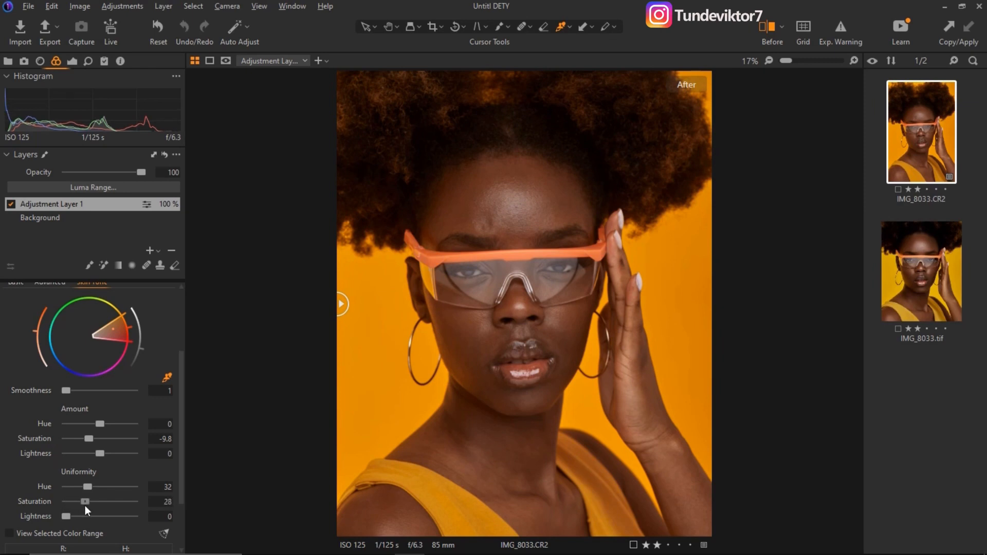
{"action": "left_click_drag", "start_coordinate": [88, 438], "coordinate": [92, 440]}
{"action": "scroll", "coordinate": [92, 439], "scroll_direction": "up", "scroll_amount": 2}
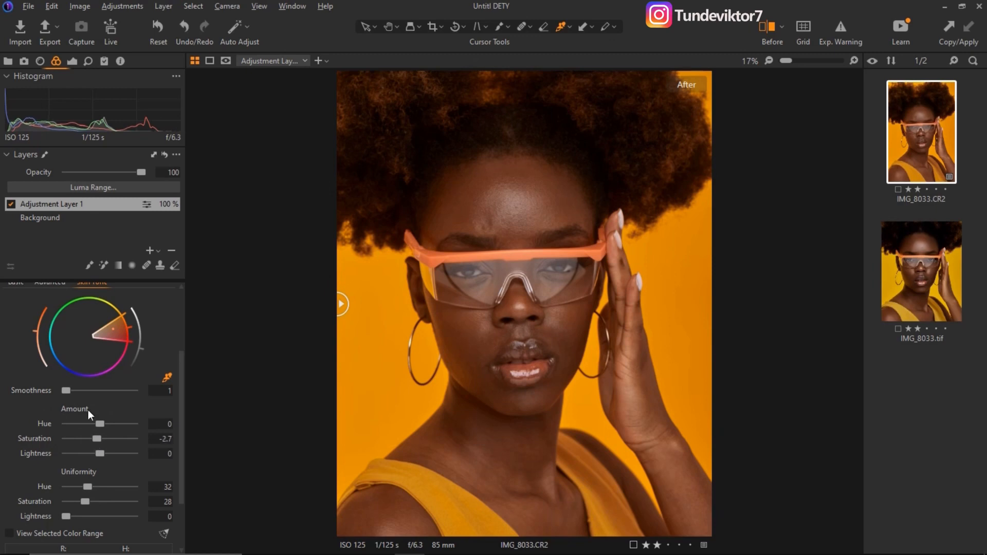
{"action": "mouse_move", "coordinate": [100, 424]}
{"action": "left_mouse_down"}
{"action": "mouse_move", "coordinate": [63, 419]}
{"action": "mouse_move", "coordinate": [102, 427]}
{"action": "left_mouse_up"}
{"action": "mouse_move", "coordinate": [341, 304]}
{"action": "left_mouse_down"}
{"action": "mouse_move", "coordinate": [554, 304]}
{"action": "mouse_move", "coordinate": [825, 351]}
{"action": "mouse_move", "coordinate": [337, 326]}
{"action": "mouse_move", "coordinate": [789, 356]}
{"action": "mouse_move", "coordinate": [586, 320]}
{"action": "mouse_move", "coordinate": [339, 318]}
{"action": "left_mouse_up"}
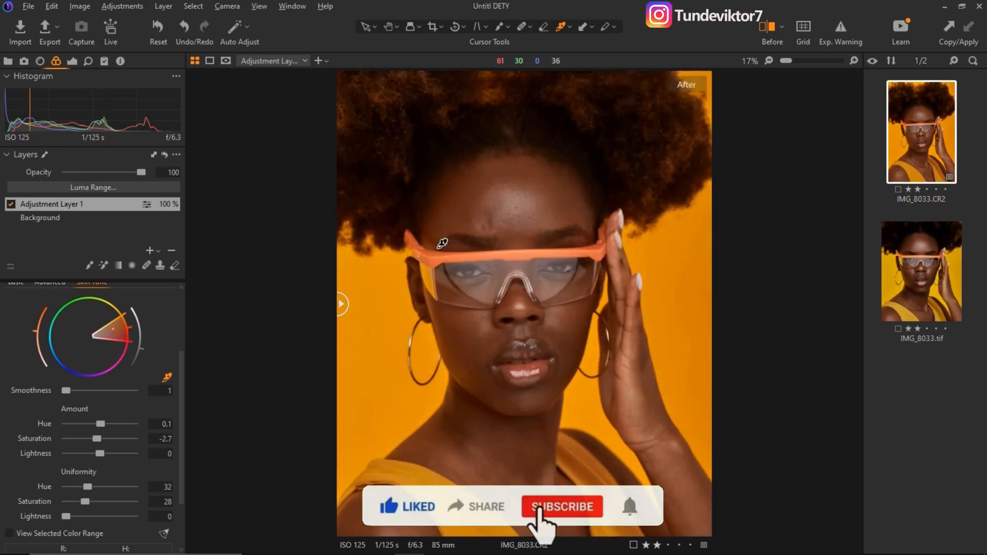
Reduce the opacity of the skin tone adjustment layer to 70
{"action": "left_click", "coordinate": [140, 169]}
{"action": "left_click", "coordinate": [141, 173]}
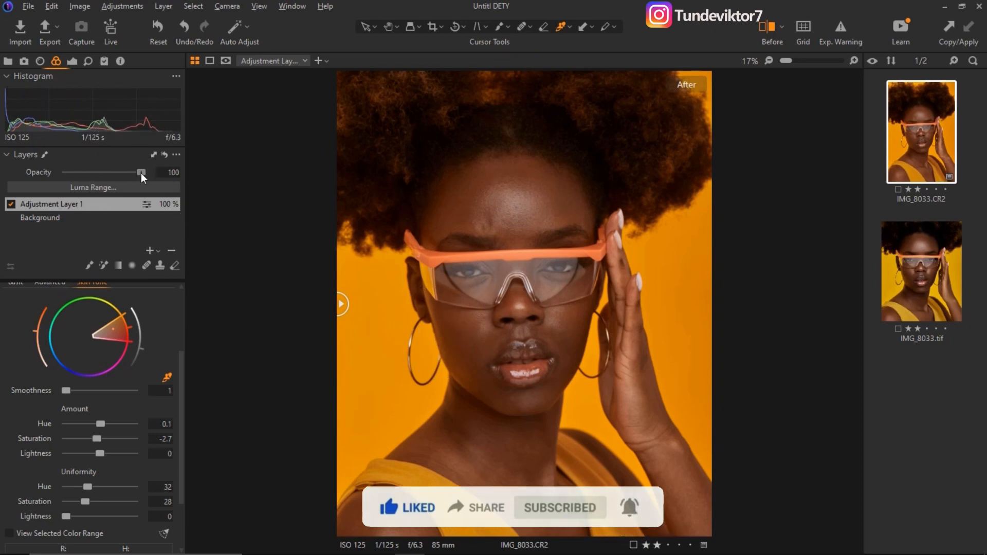
{"action": "left_click_drag", "start_coordinate": [141, 173], "coordinate": [119, 173]}
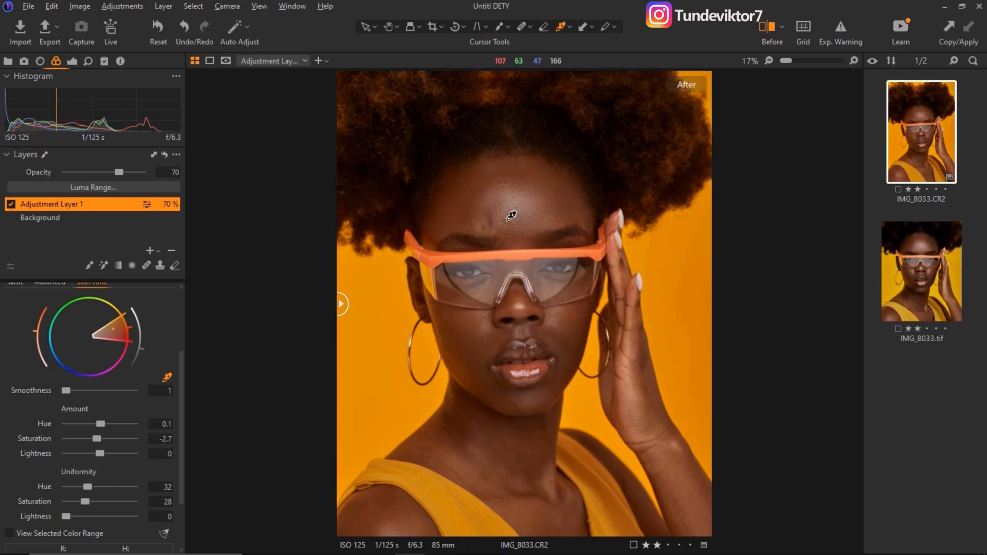
Send IMG_8033.CR2 to Photoshop for editing as an 8-bit uncompressed TIFF with the Adobe RGB (1998) profile, 300 px/in and 100% scale
{"action": "left_click", "coordinate": [920, 147]}
{"action": "right_click", "coordinate": [919, 146]}
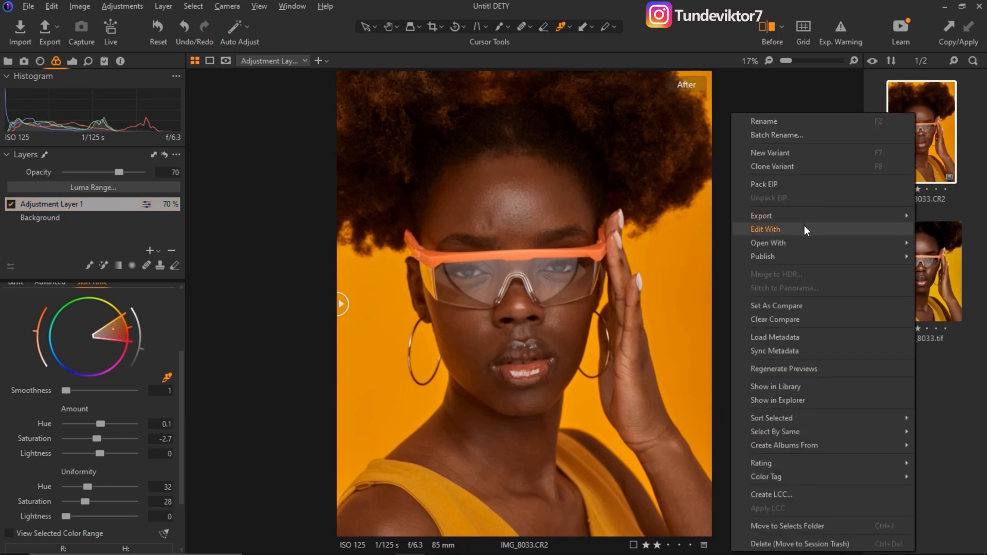
{"action": "mouse_move", "coordinate": [806, 229]}
{"action": "left_click", "coordinate": [674, 229]}
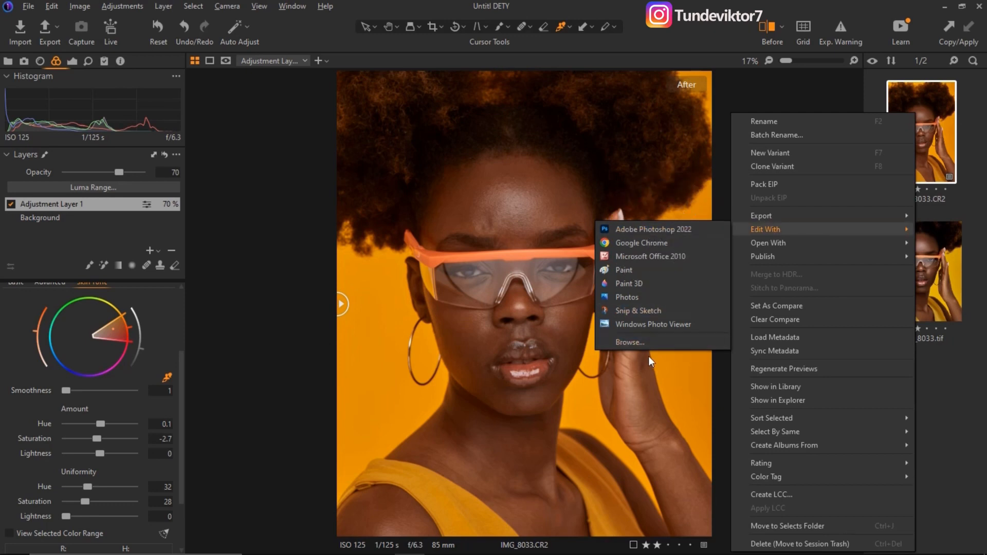
{"action": "left_click", "coordinate": [636, 341]}
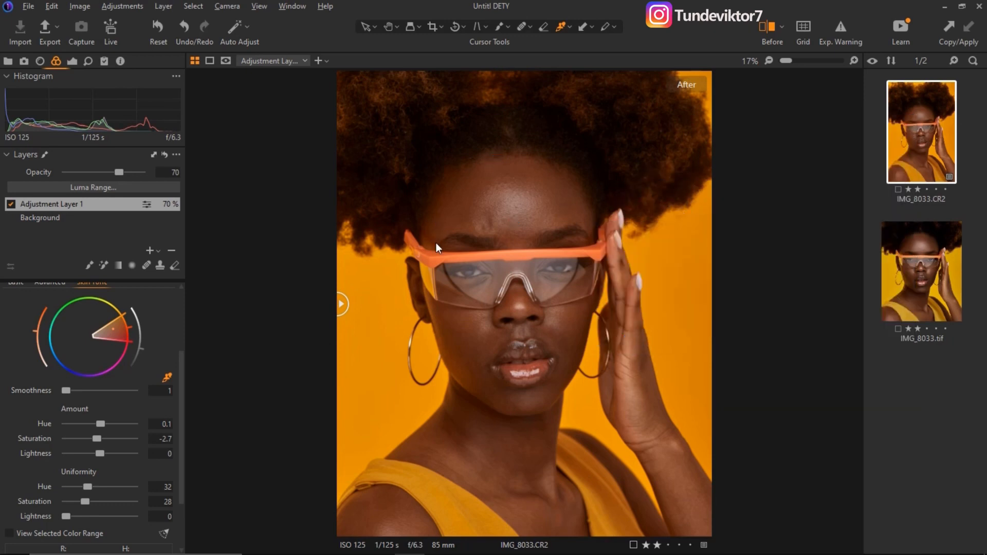
{"action": "left_click", "coordinate": [886, 374]}
{"action": "left_click", "coordinate": [570, 393]}
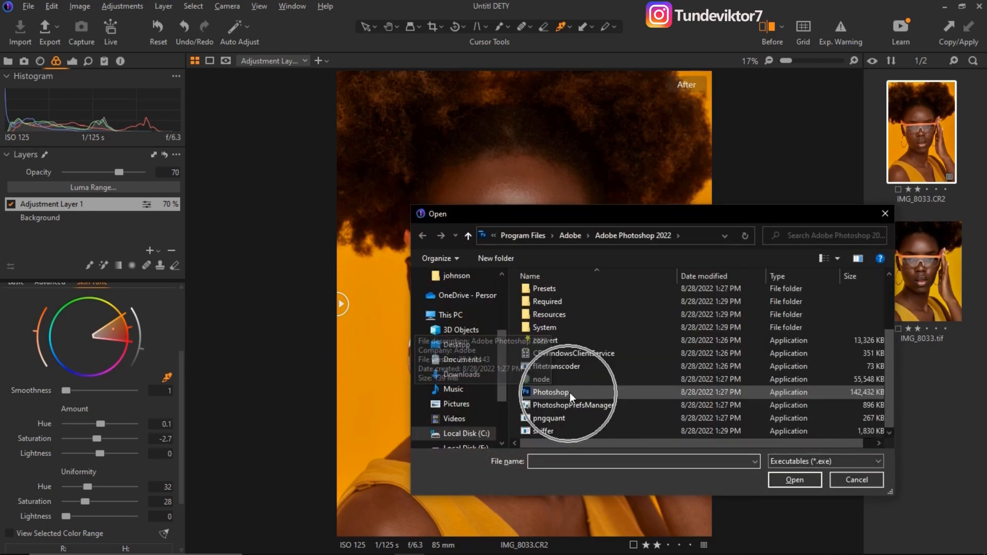
{"action": "key", "text": "ctrl"}
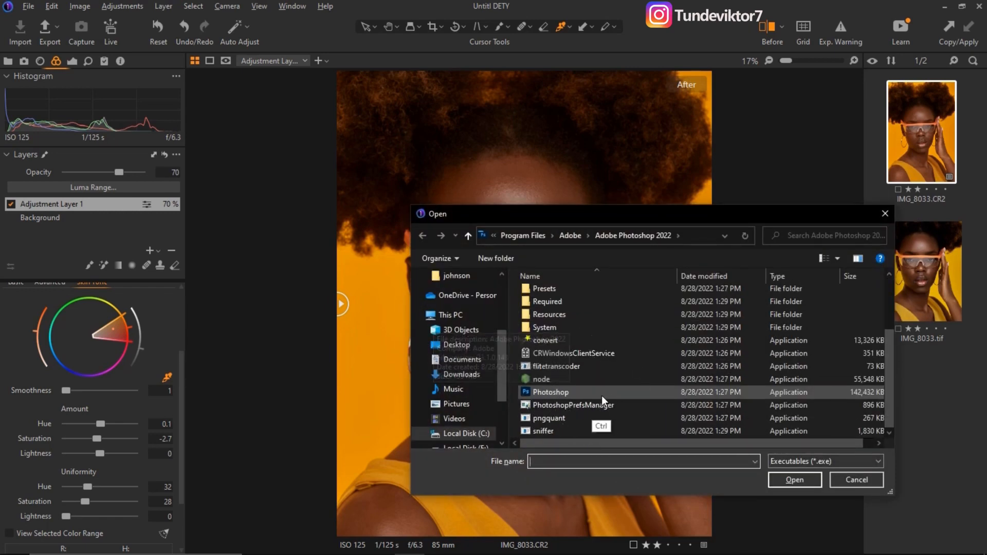
{"action": "left_click", "coordinate": [550, 392]}
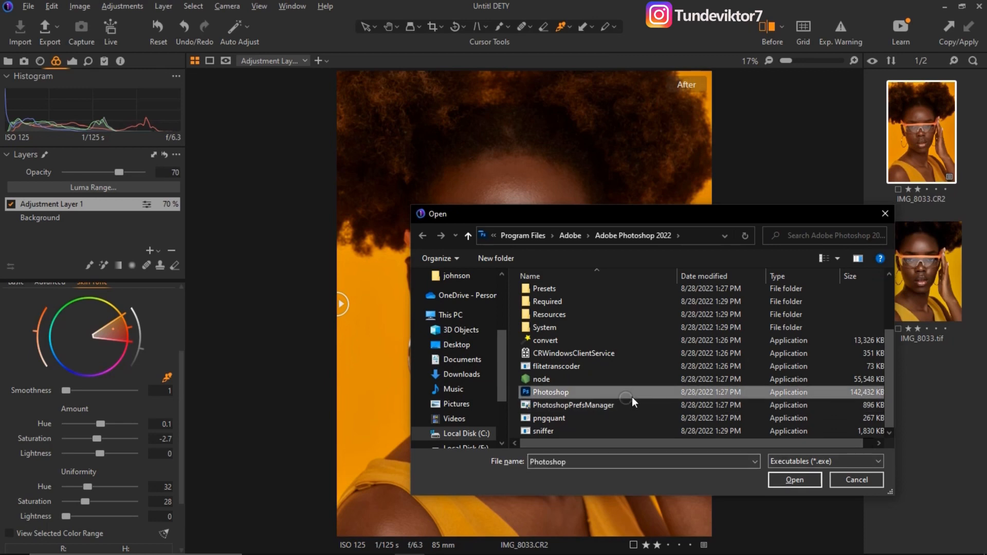
{"action": "left_click", "coordinate": [790, 481]}
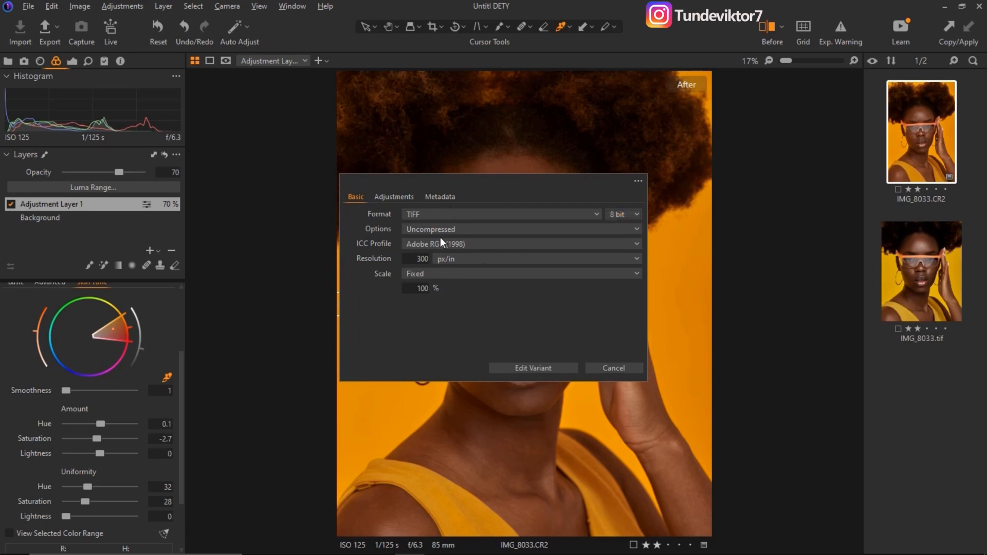
{"action": "left_click", "coordinate": [535, 368]}
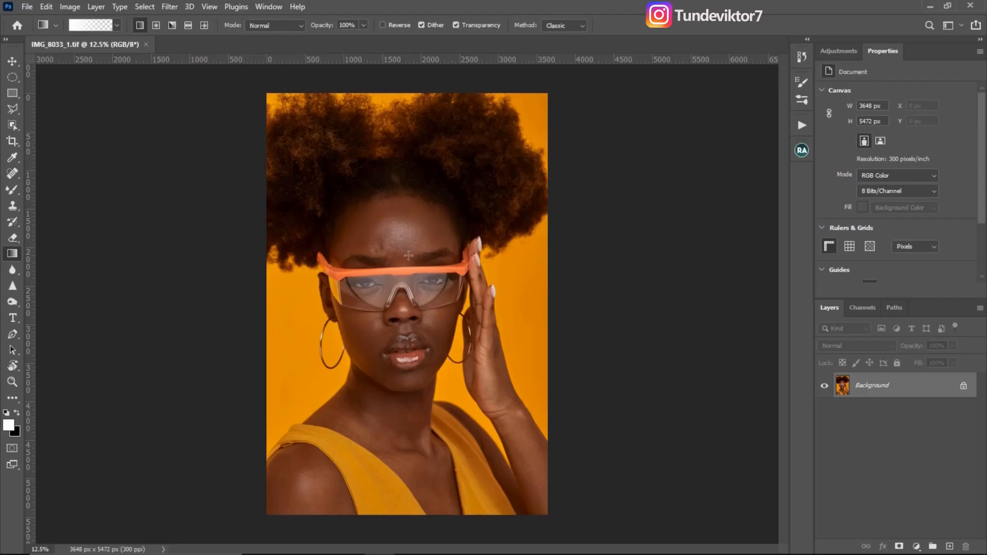
Frame the face at 25% and duplicate the background layer
{"action": "key", "text": "z"}
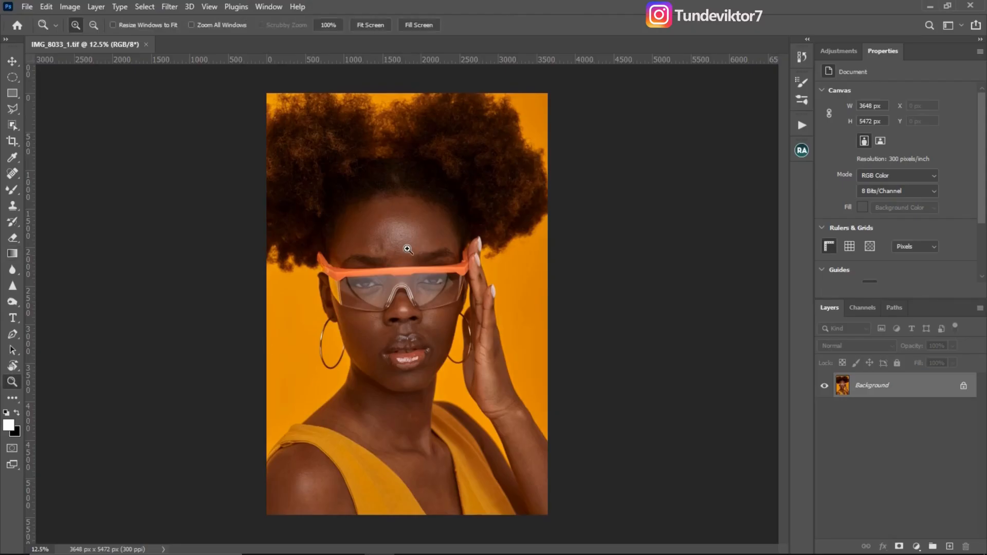
{"action": "left_click", "coordinate": [404, 244]}
{"action": "left_click", "coordinate": [360, 250]}
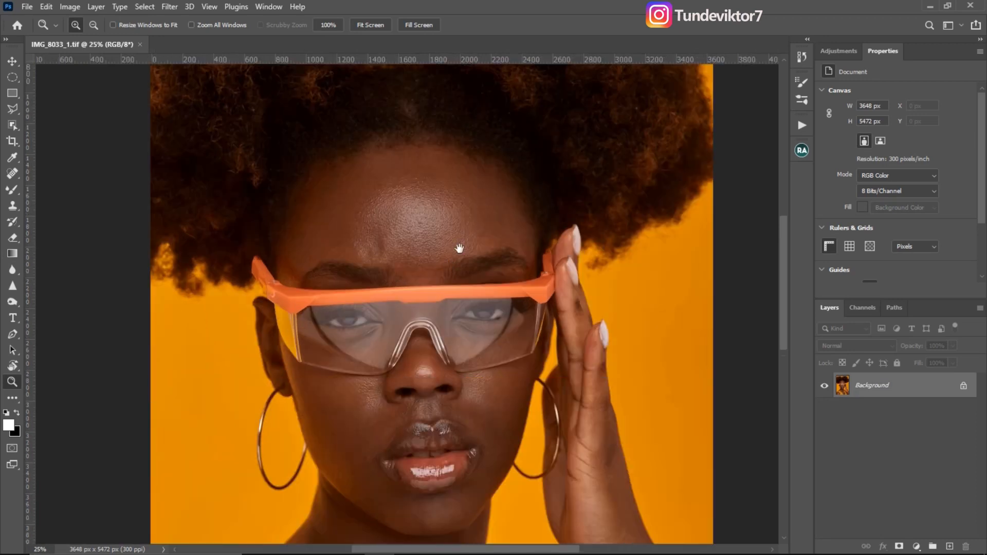
{"action": "left_click_drag", "start_coordinate": [458, 249], "coordinate": [481, 214]}
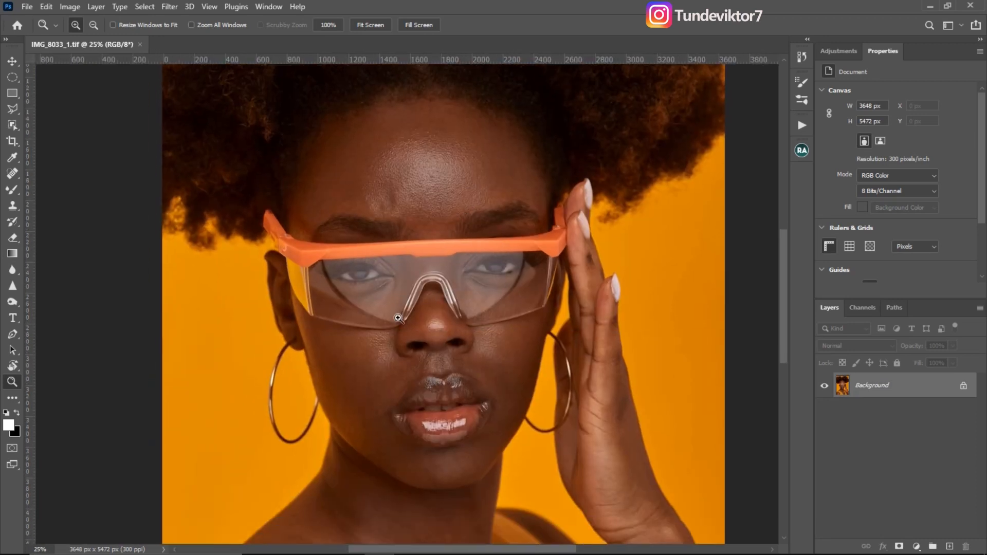
{"action": "key", "text": "ctrl+j"}
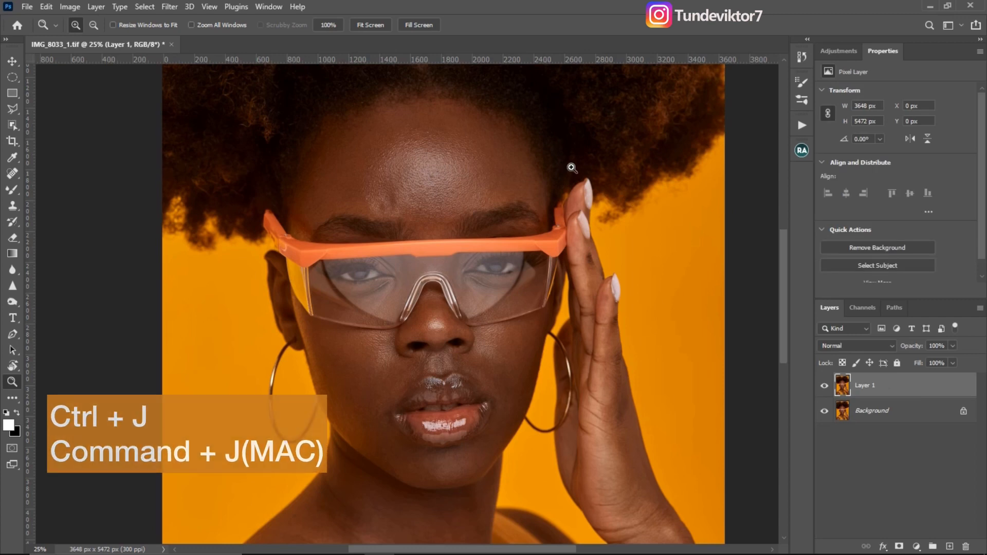
Enlarge the view of the forehead to 50% and set up the Spot Healing Brush with a brush size of 10
{"action": "left_click", "coordinate": [472, 175]}
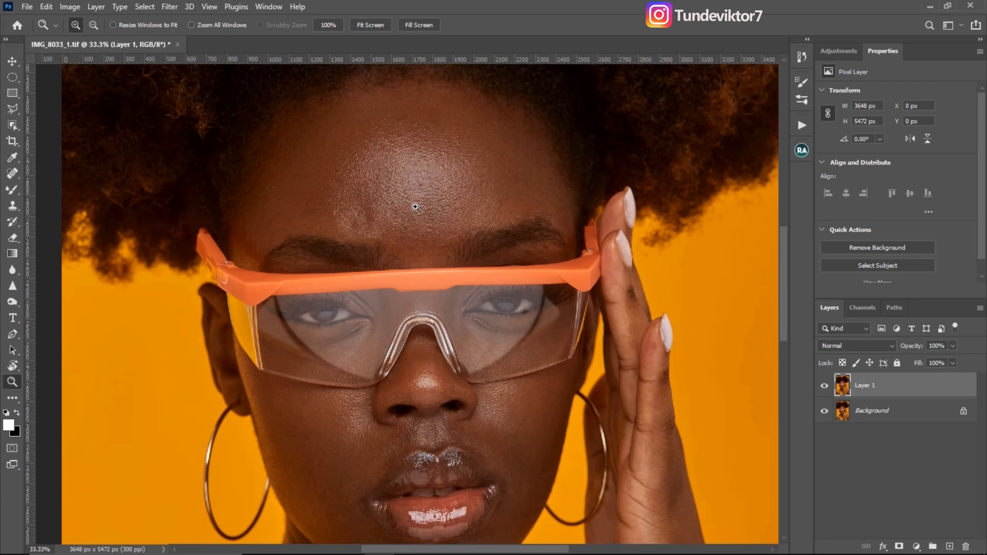
{"action": "left_click", "coordinate": [380, 151]}
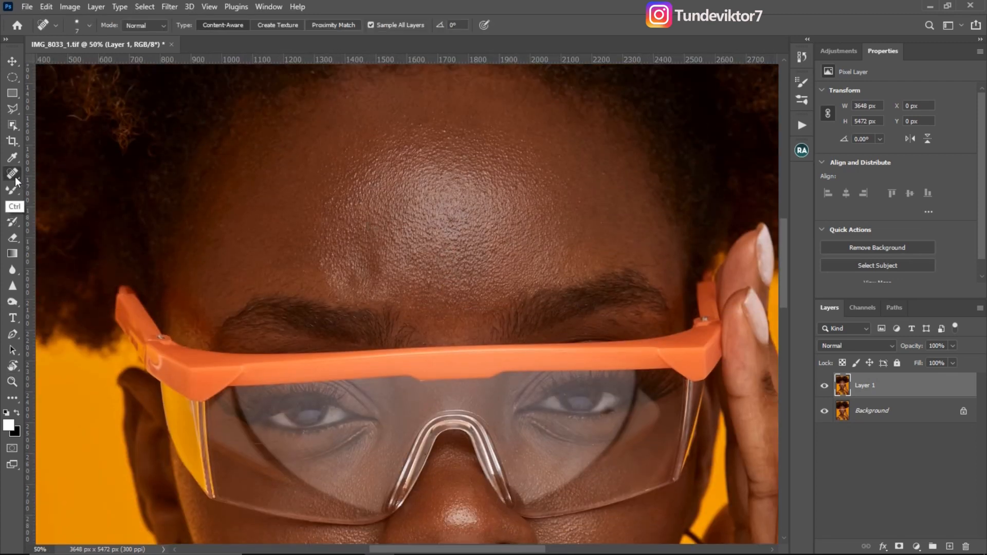
{"action": "left_click", "coordinate": [12, 174]}
{"action": "right_click", "coordinate": [12, 174]}
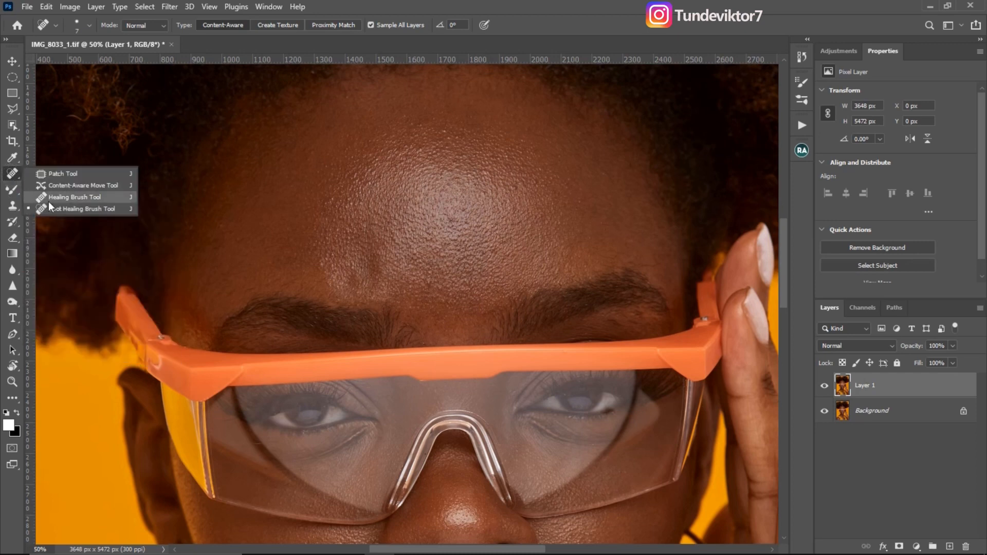
{"action": "left_click", "coordinate": [91, 209]}
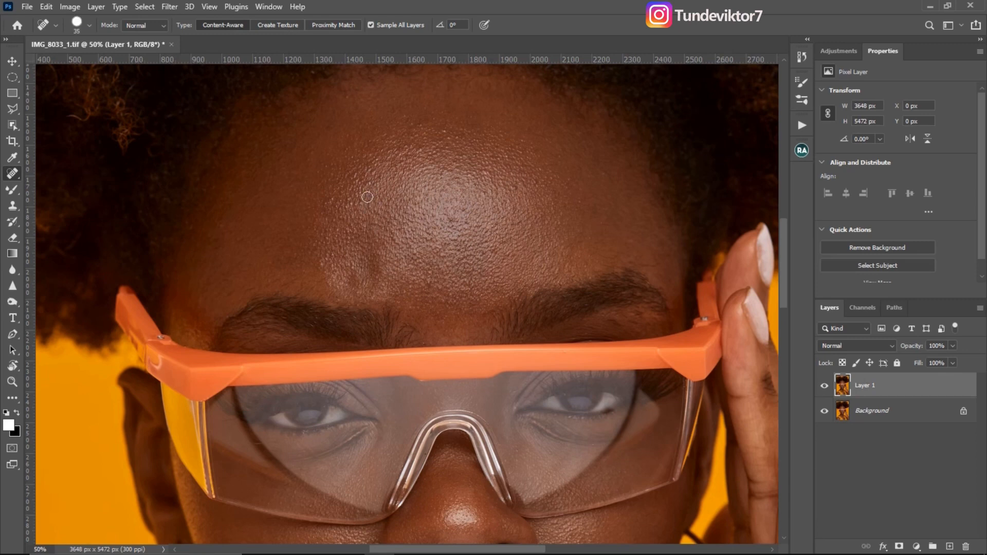
{"action": "key", "text": "bracketleft"}
{"action": "key", "text": "ctrl"}
Examine the skin from the forehead down to the neck for blemishes, and check the whole portrait
{"action": "left_click_drag", "start_coordinate": [544, 199], "coordinate": [544, 146]}
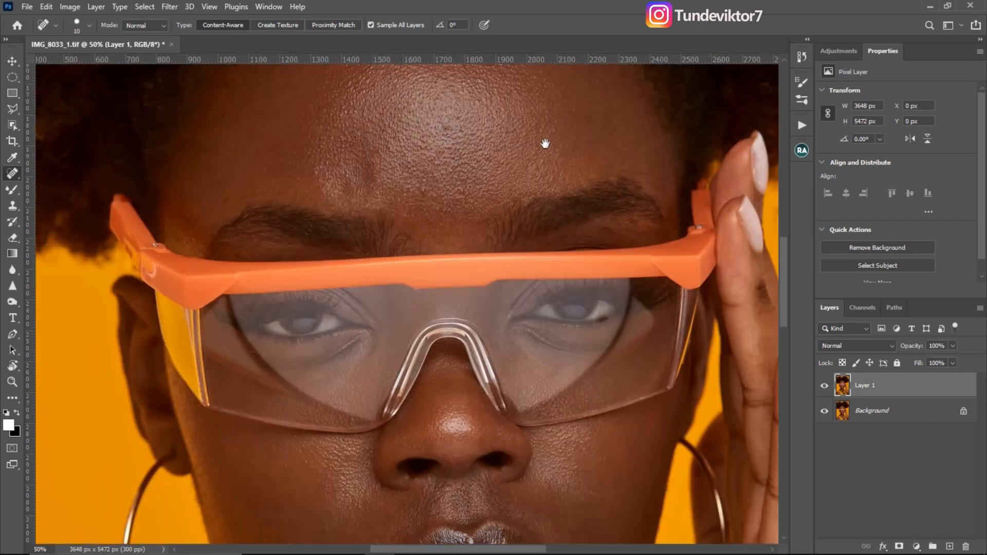
{"action": "mouse_move", "coordinate": [452, 270]}
{"action": "left_mouse_down"}
{"action": "mouse_move", "coordinate": [469, 229]}
{"action": "mouse_move", "coordinate": [456, 146]}
{"action": "left_mouse_up"}
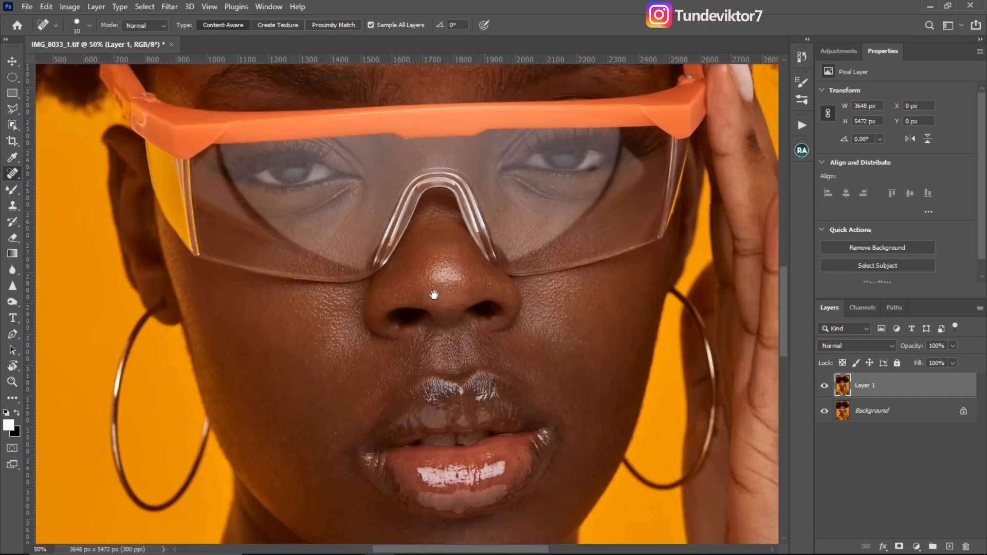
{"action": "left_click_drag", "start_coordinate": [433, 294], "coordinate": [424, 236]}
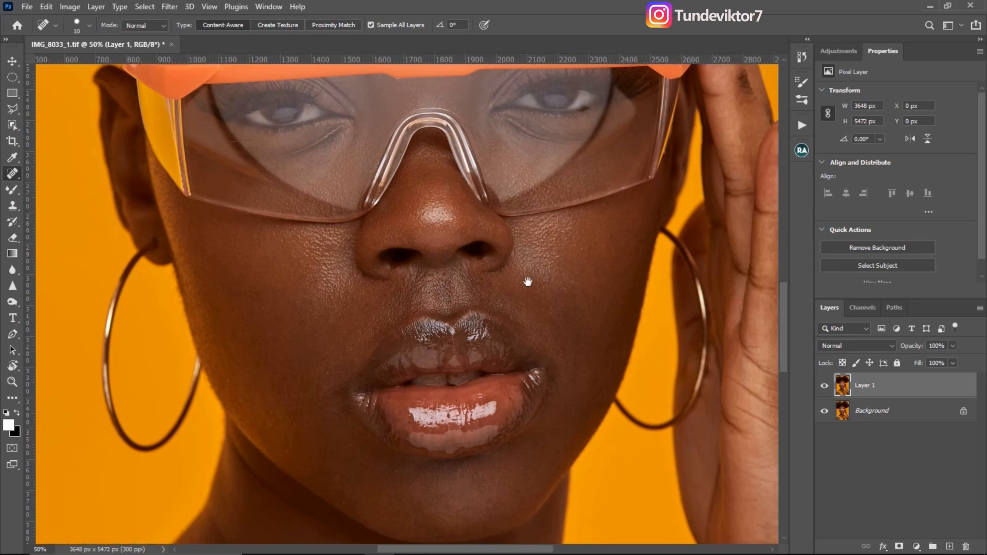
{"action": "left_click_drag", "start_coordinate": [529, 282], "coordinate": [511, 229]}
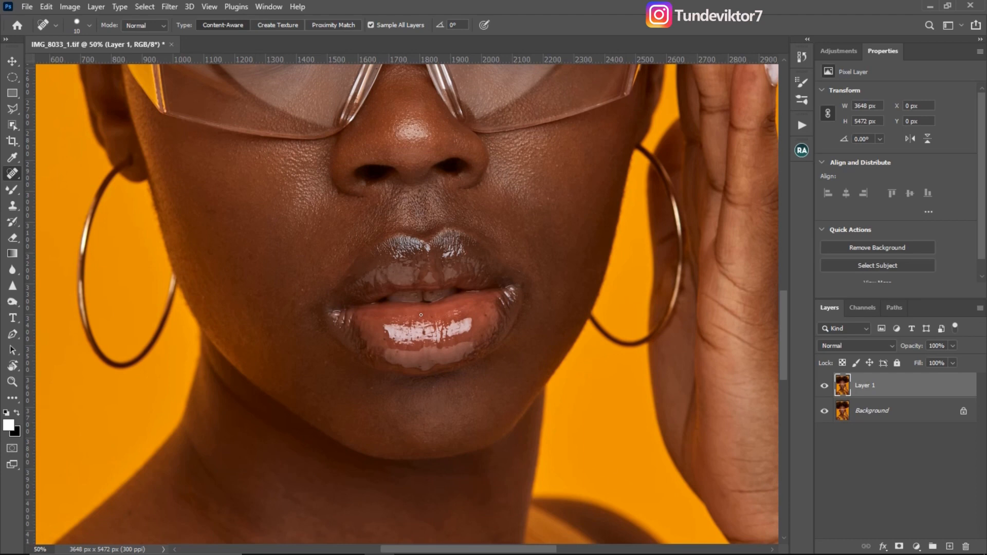
{"action": "left_click_drag", "start_coordinate": [391, 395], "coordinate": [403, 335]}
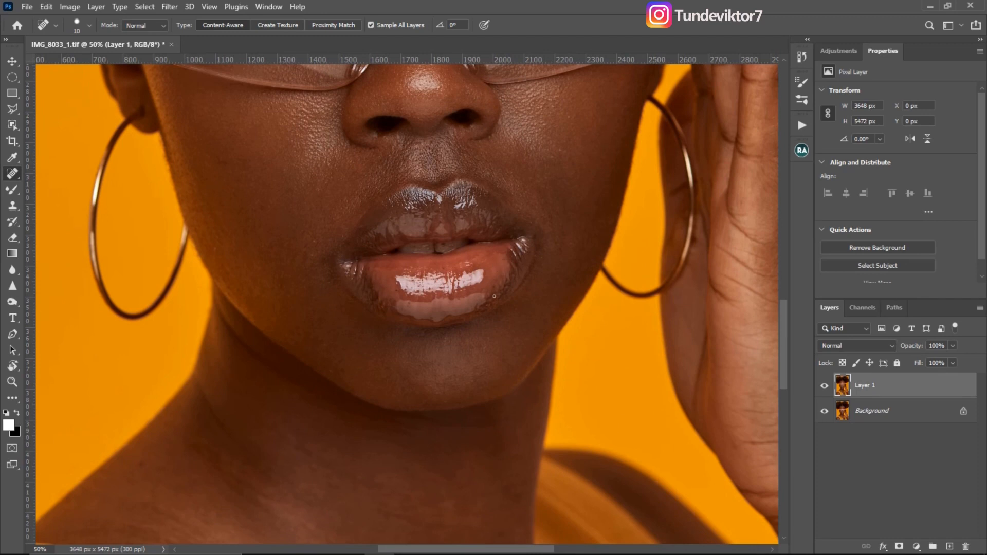
{"action": "scroll", "coordinate": [412, 370], "scroll_direction": "up", "scroll_amount": 10}
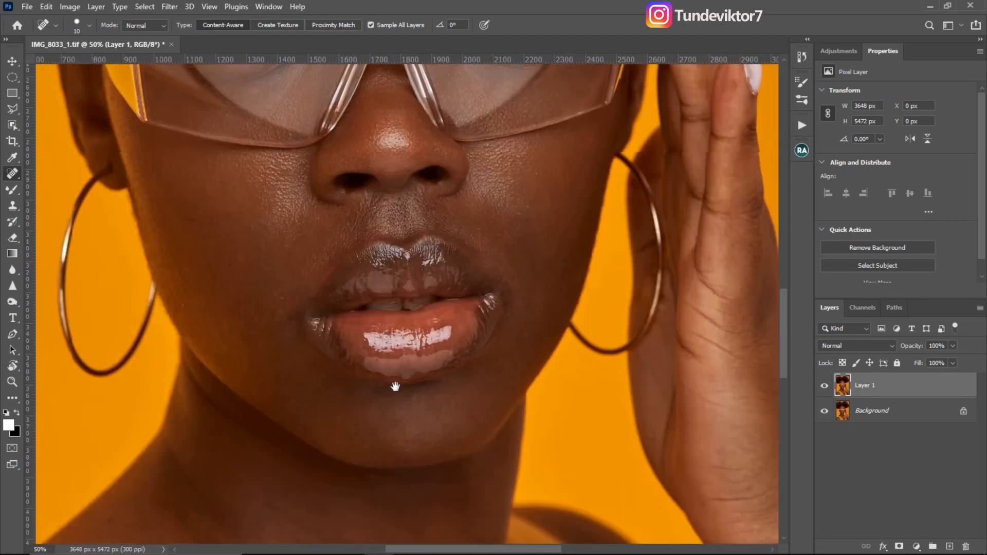
{"action": "scroll", "coordinate": [501, 268], "scroll_direction": "up", "scroll_amount": 4}
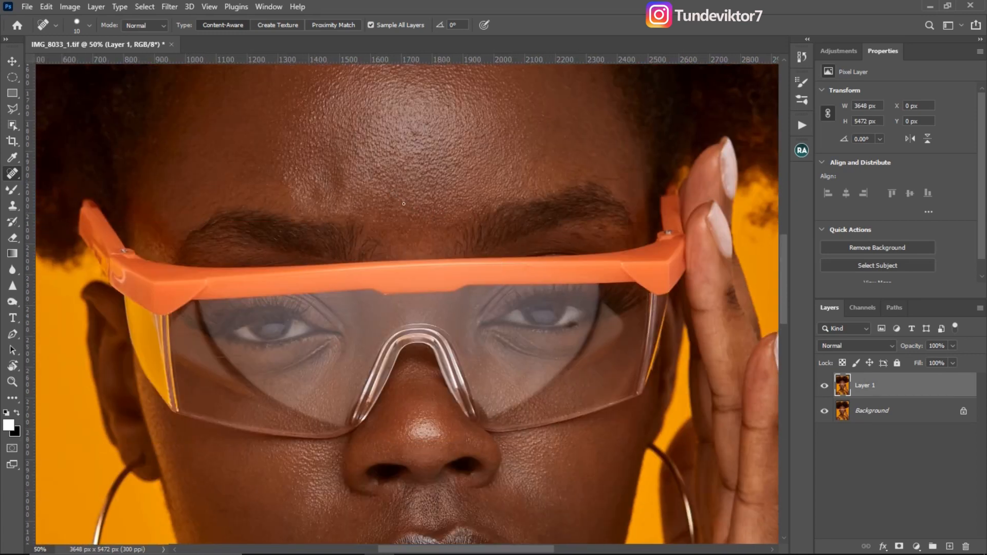
{"action": "left_click_drag", "start_coordinate": [507, 212], "coordinate": [496, 249]}
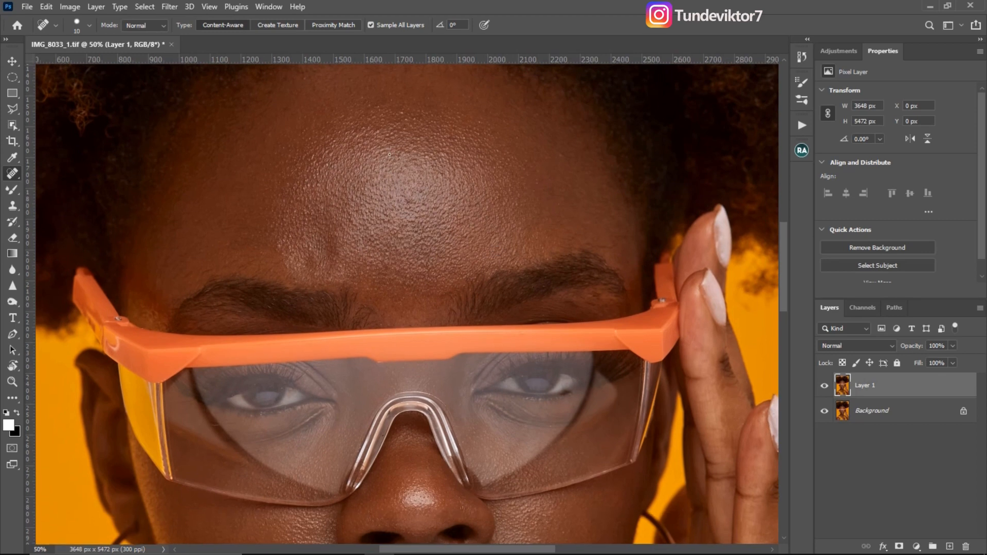
{"action": "left_click_drag", "start_coordinate": [445, 139], "coordinate": [460, 209]}
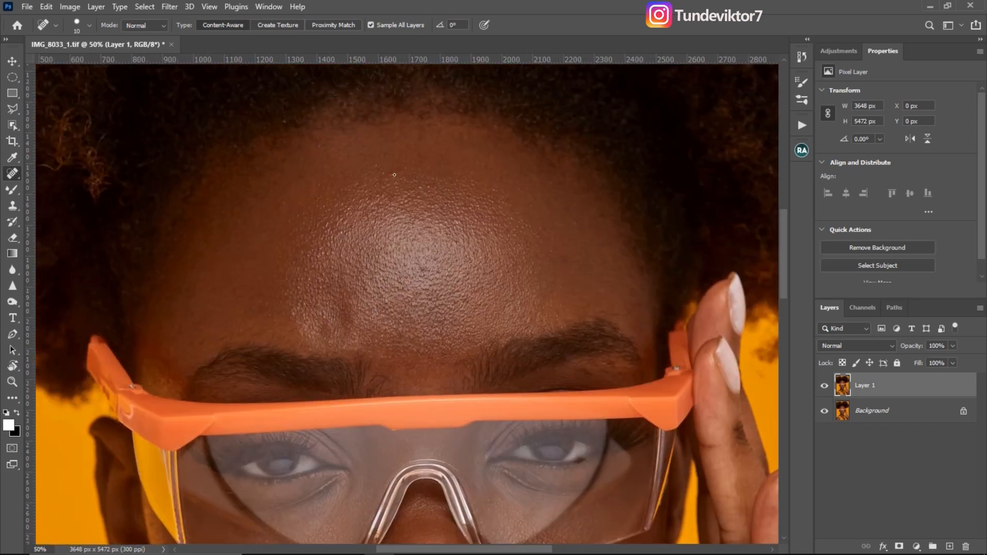
{"action": "key", "text": "z"}
{"action": "left_click", "coordinate": [421, 228], "text": "alt"}
{"action": "left_click", "coordinate": [429, 251], "text": "alt"}
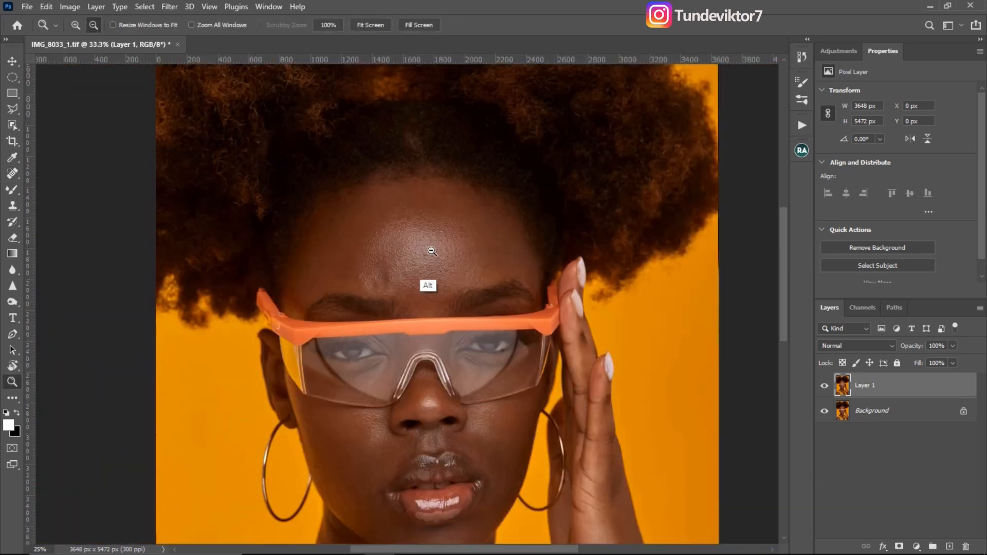
{"action": "left_click", "coordinate": [431, 252], "text": "alt"}
{"action": "left_click_drag", "start_coordinate": [438, 265], "coordinate": [435, 236]}
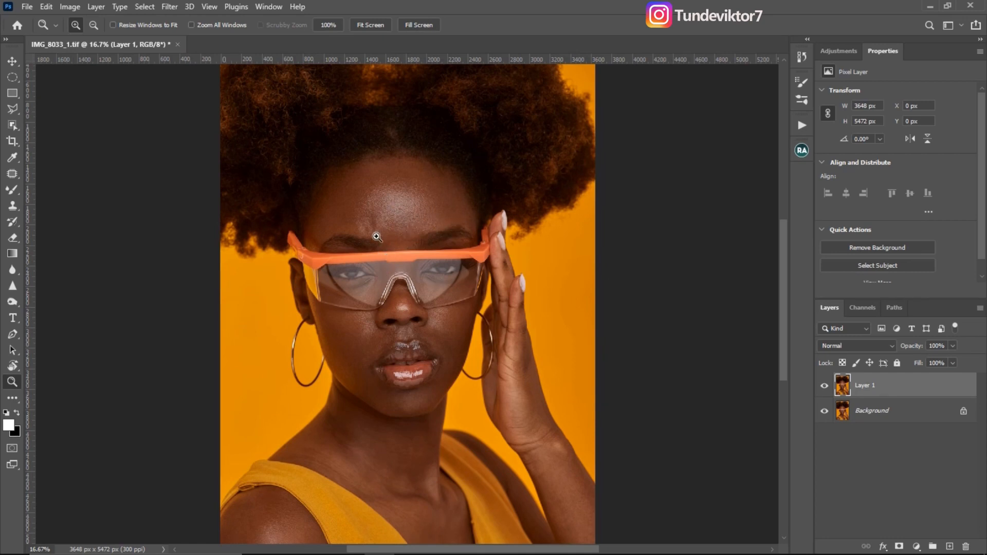
Add a Curves adjustment layer above the duplicated layer and darken the midtones, bringing input 99 down to output 72
{"action": "left_click", "coordinate": [392, 227]}
{"action": "mouse_move", "coordinate": [407, 205]}
{"action": "left_mouse_down"}
{"action": "mouse_move", "coordinate": [405, 241]}
{"action": "mouse_move", "coordinate": [407, 214]}
{"action": "left_mouse_up"}
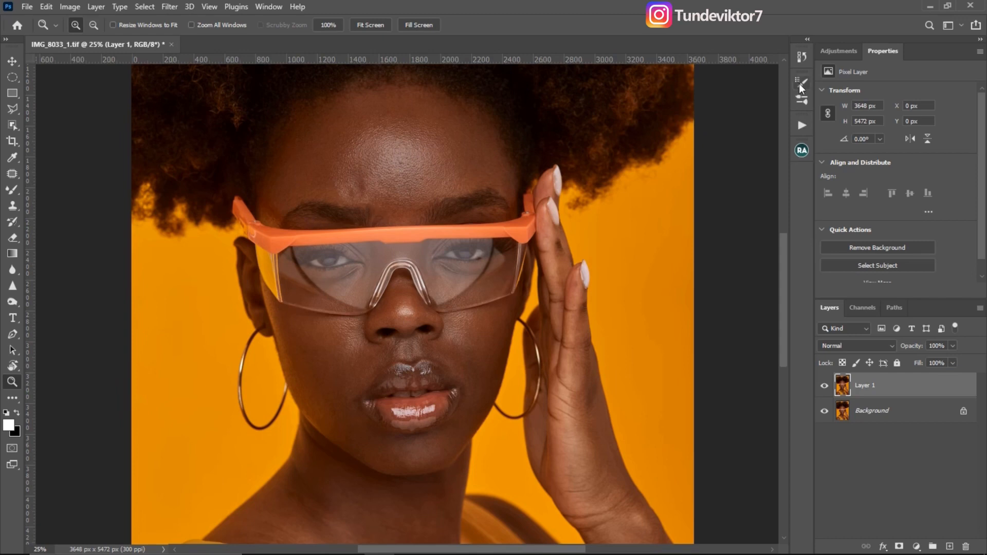
{"action": "left_click", "coordinate": [833, 52]}
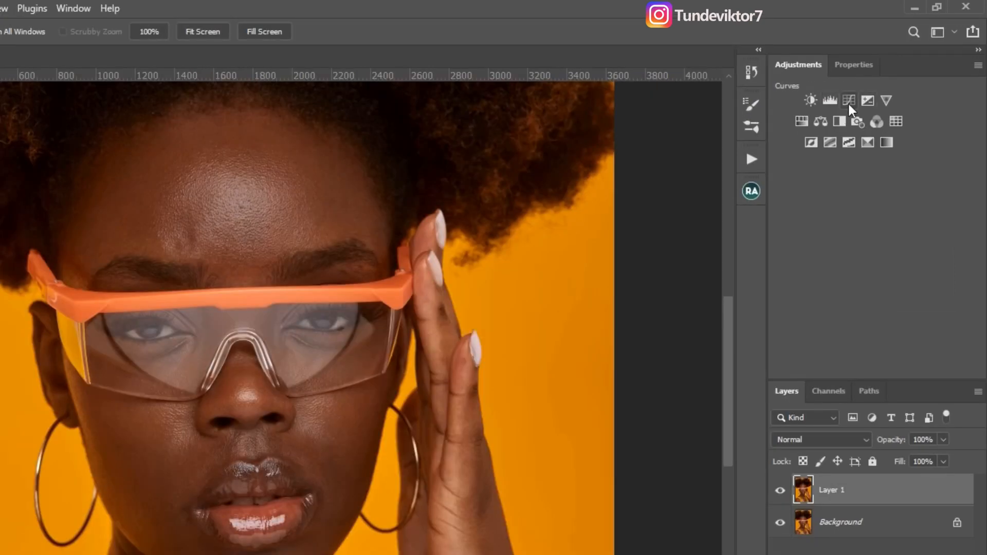
{"action": "left_click", "coordinate": [878, 79]}
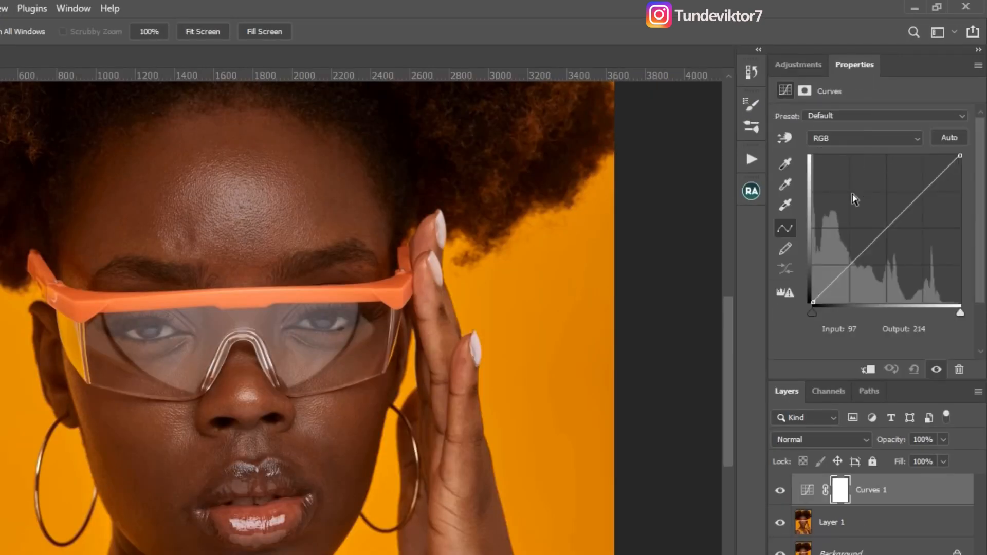
{"action": "left_click_drag", "start_coordinate": [862, 254], "coordinate": [870, 261]}
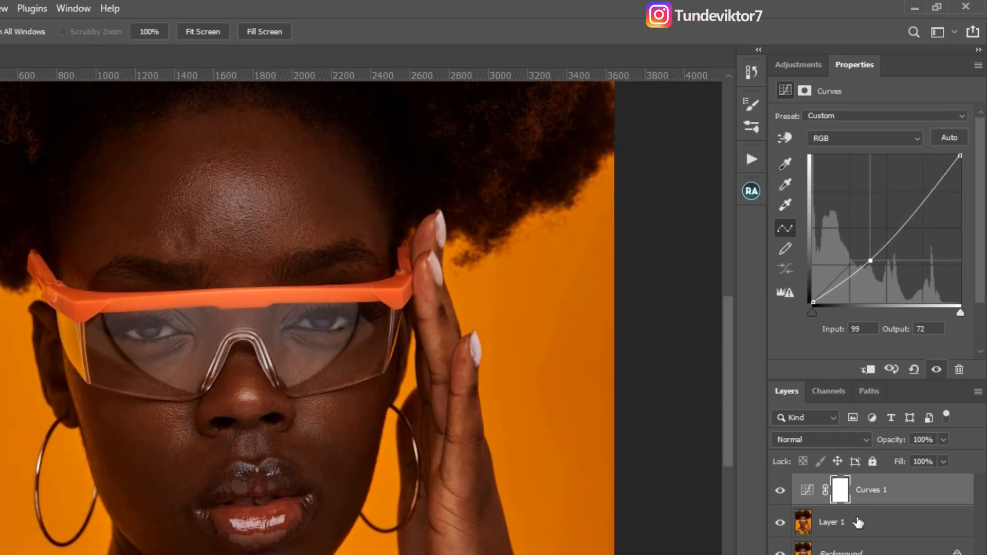
Invert the curves layer's mask to black and rename the layer burn
{"action": "left_click", "coordinate": [842, 497]}
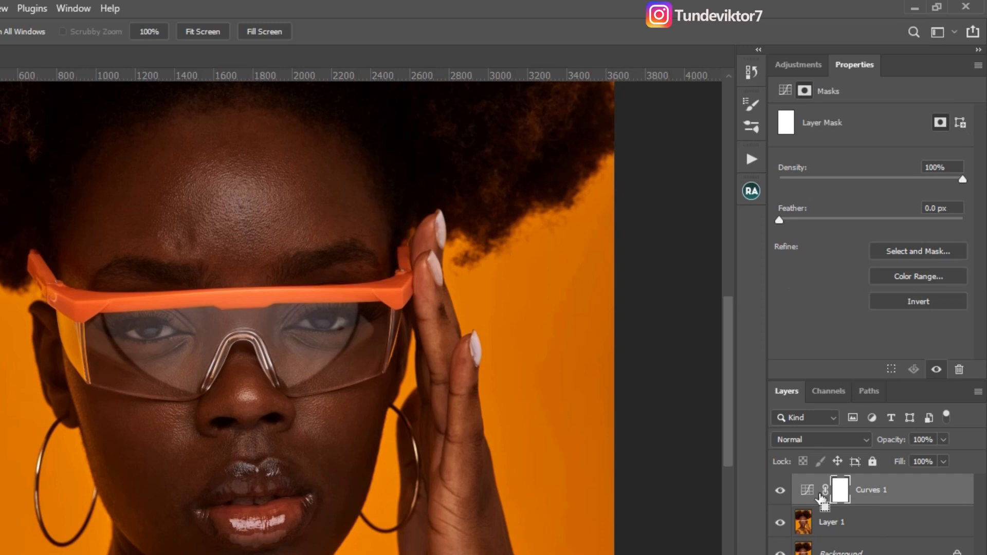
{"action": "key", "text": "ctrl+i"}
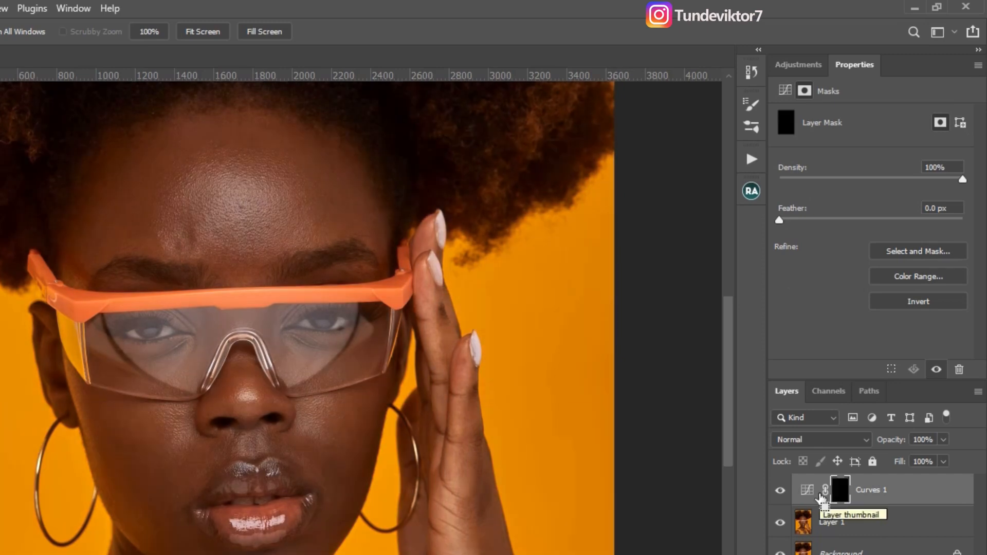
{"action": "left_click", "coordinate": [870, 497]}
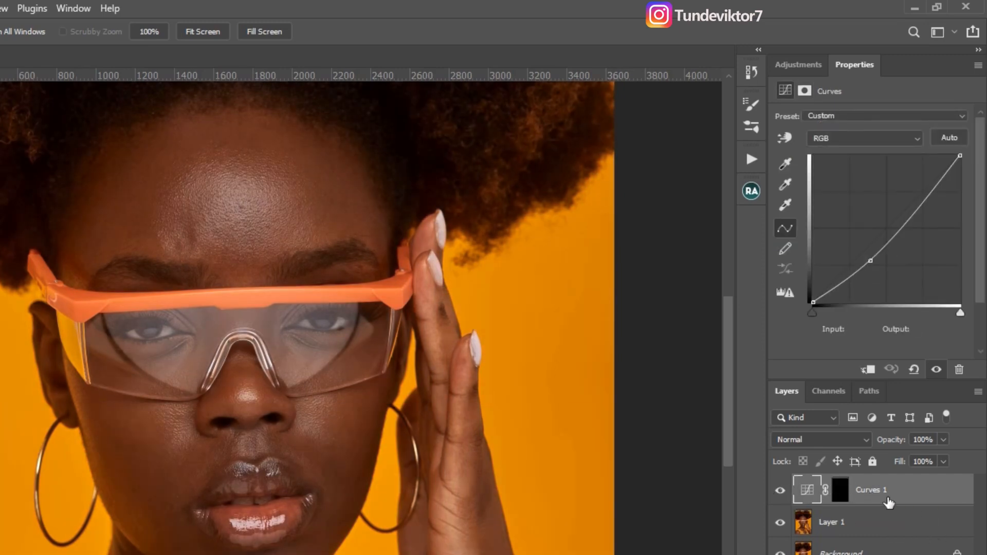
{"action": "double_click", "coordinate": [872, 494]}
{"action": "type", "text": "burn"}
{"action": "key", "text": "Return"}
Add a Curves adjustment layer above the burn layer and brighten the midtones, raising input 79 to output 111
{"action": "left_click", "coordinate": [793, 66]}
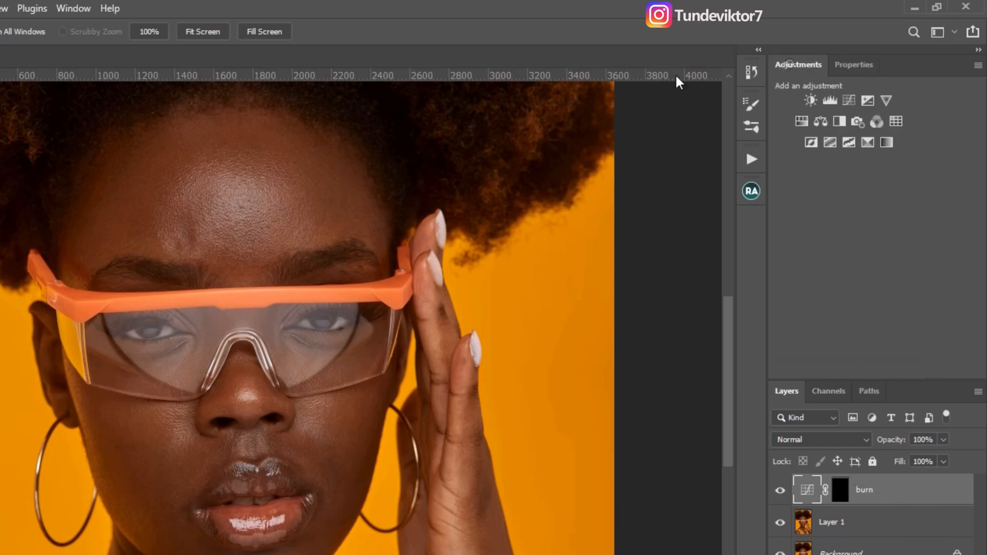
{"action": "left_click", "coordinate": [847, 101]}
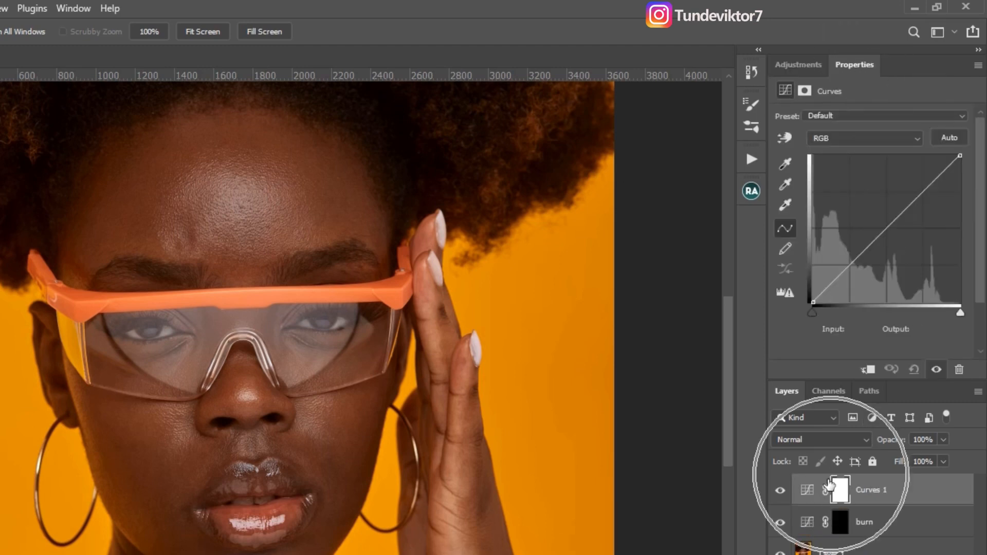
{"action": "left_click", "coordinate": [865, 249]}
{"action": "left_click_drag", "start_coordinate": [865, 250], "coordinate": [859, 238]}
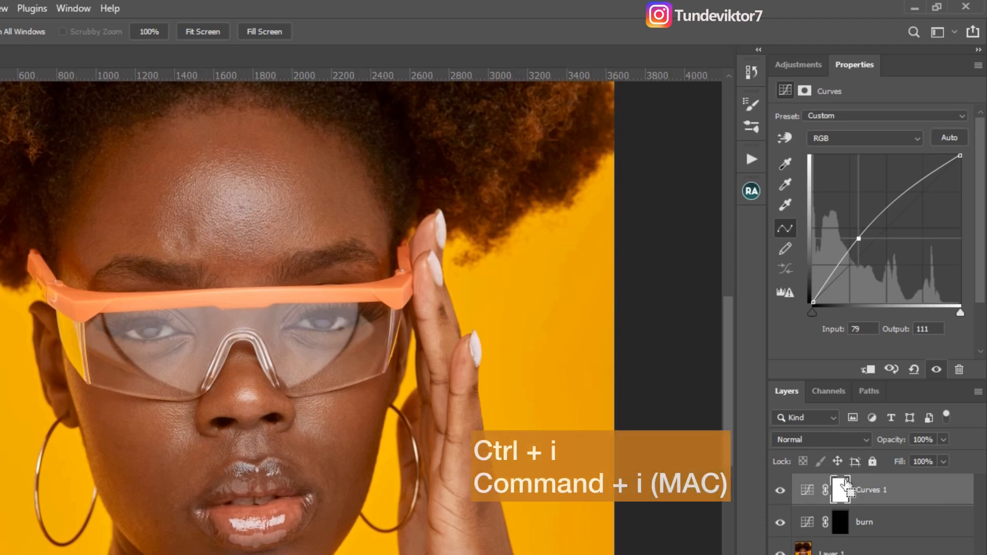
Invert the new curves layer's mask to black and rename the layer dodge
{"action": "key", "text": "ctrl+i"}
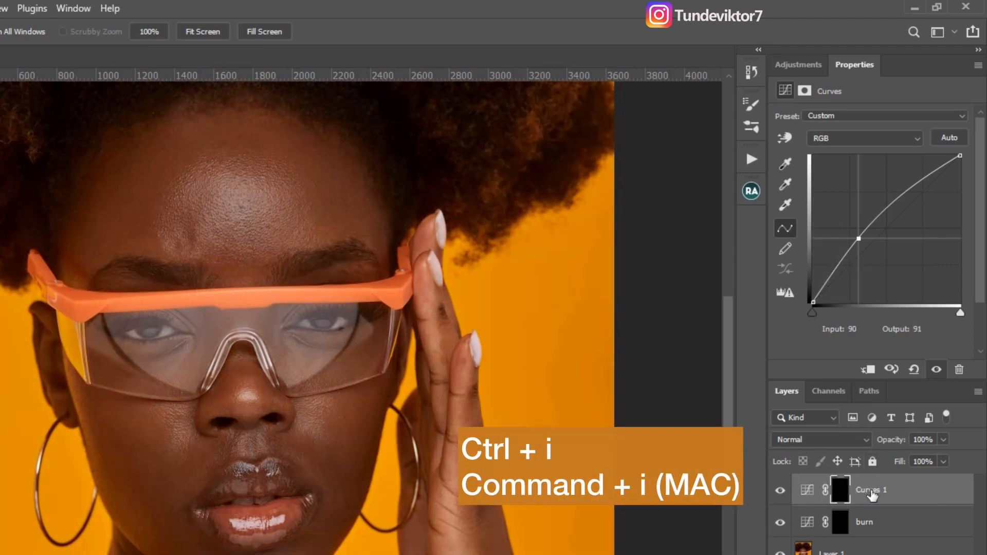
{"action": "double_click", "coordinate": [868, 491]}
{"action": "type", "text": "do"}
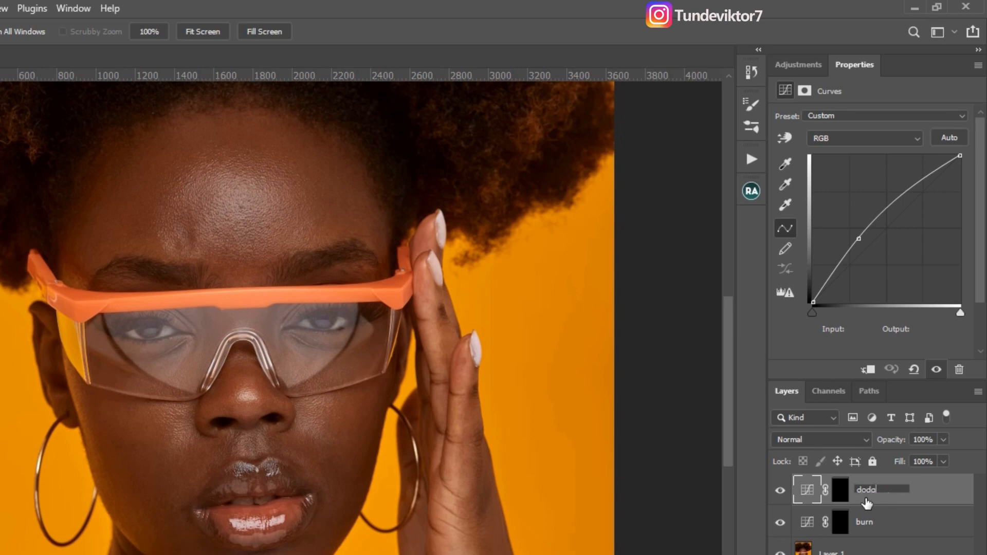
{"action": "type", "text": "dge"}
{"action": "key", "text": "Return"}
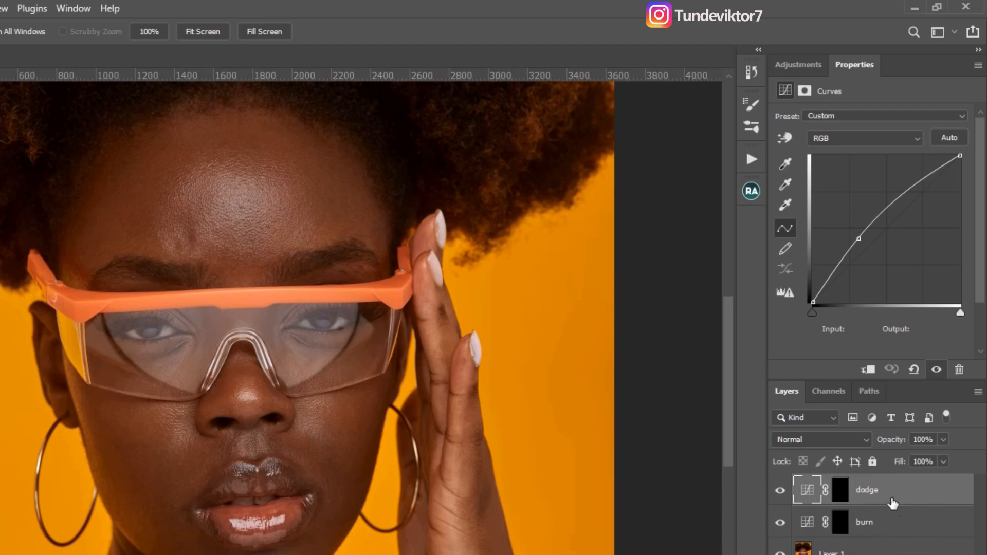
Select the dodge and burn curves layers together and put them in one group
{"action": "left_click", "coordinate": [883, 532], "text": "shift"}
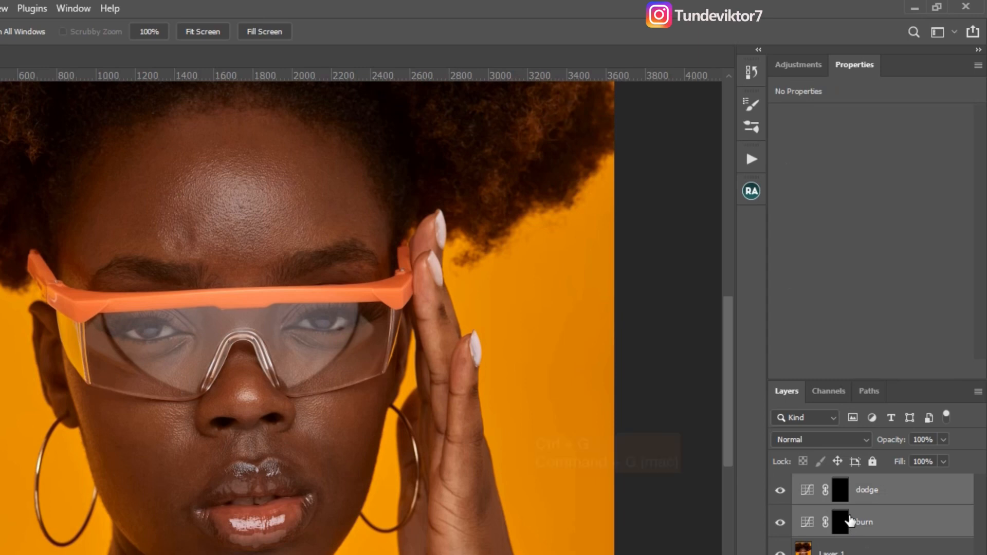
{"action": "key", "text": "ctrl+g"}
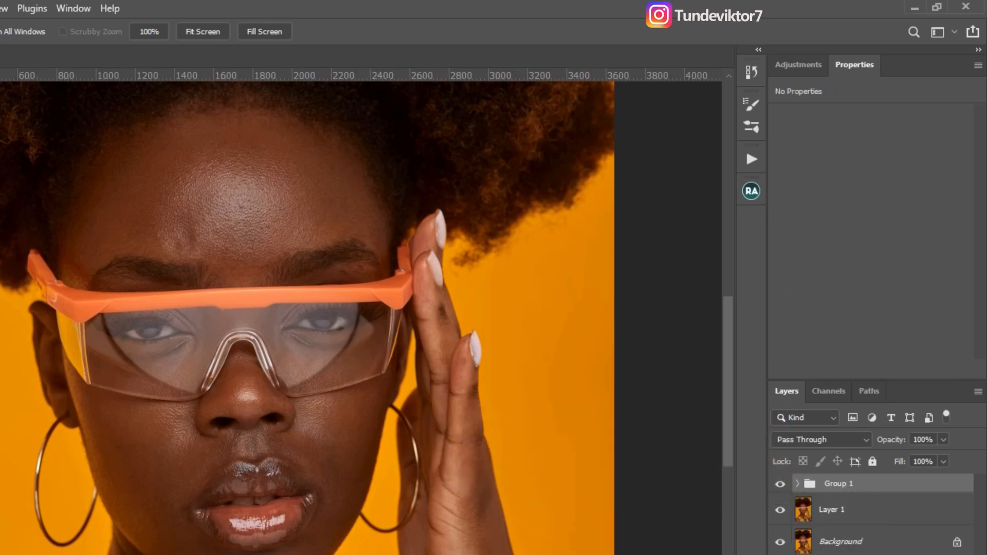
{"action": "left_click", "coordinate": [856, 554]}
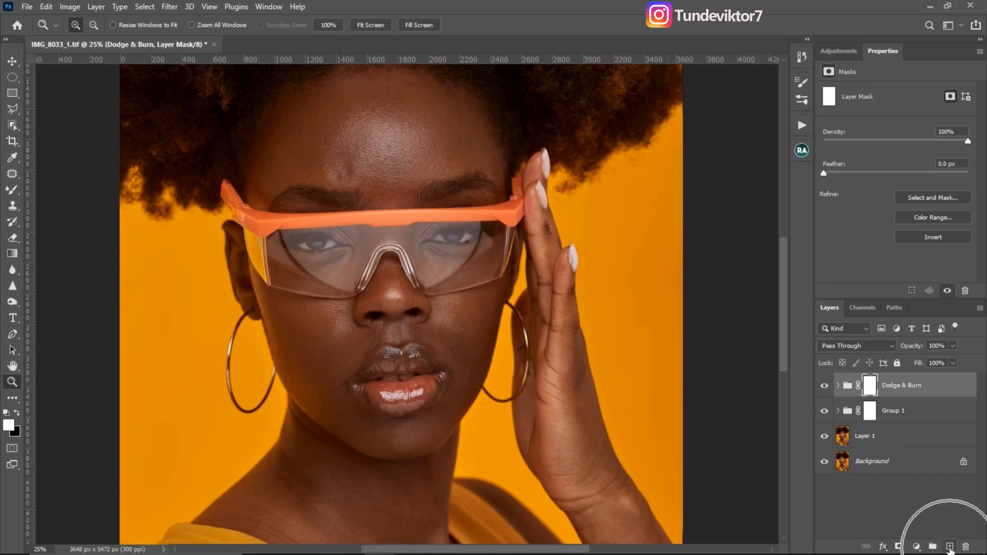
Create a new layer on top, filled with 50% Gray at 100% opacity and blended in Color mode
{"action": "left_click", "coordinate": [950, 547]}
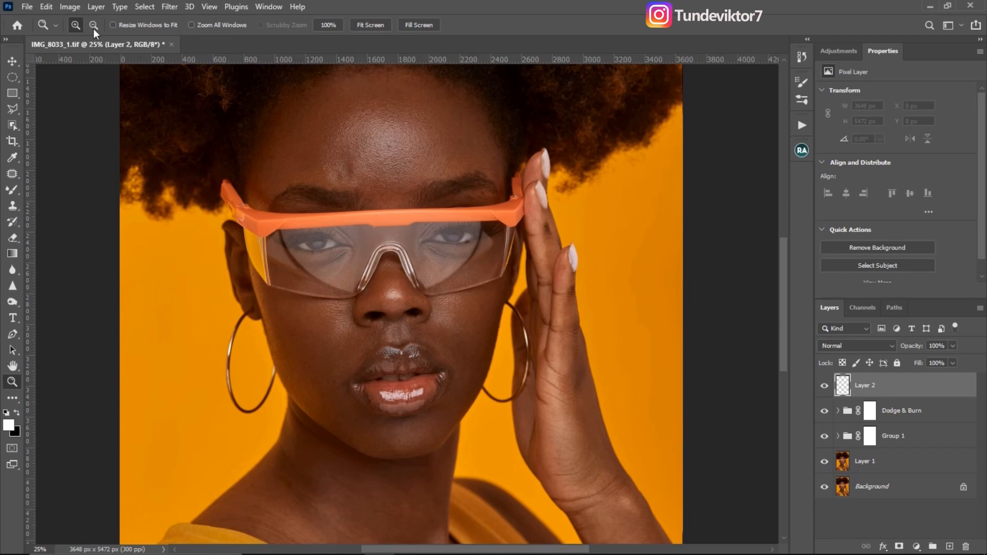
{"action": "left_click", "coordinate": [47, 7]}
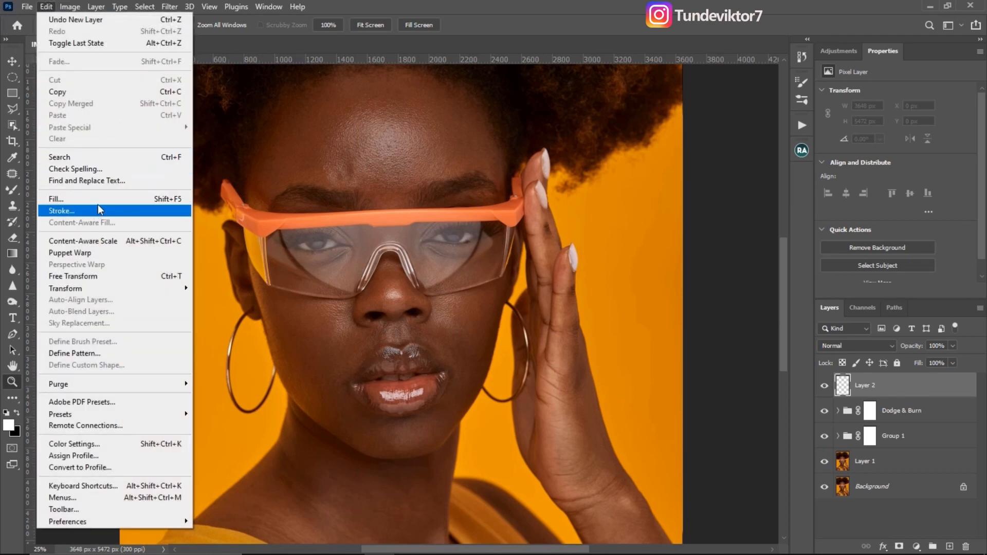
{"action": "left_click", "coordinate": [101, 200]}
{"action": "left_click", "coordinate": [495, 144]}
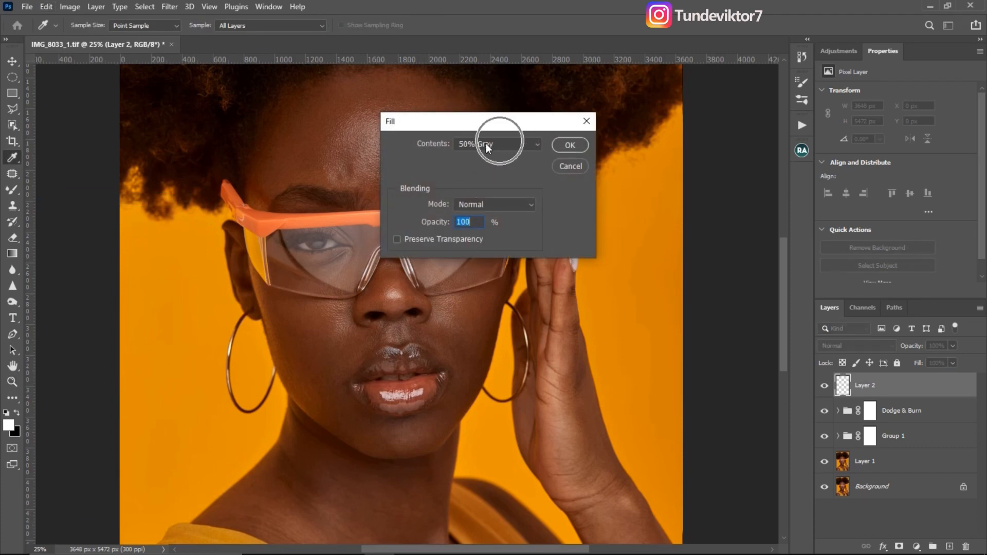
{"action": "left_click", "coordinate": [482, 251]}
{"action": "key", "text": "ctrl"}
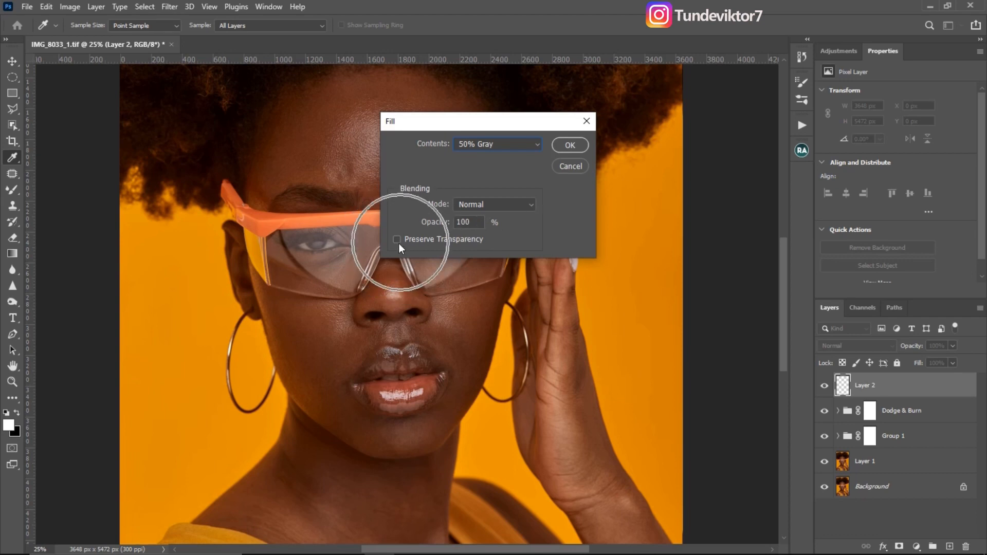
{"action": "left_click", "coordinate": [564, 146]}
{"action": "key", "text": "z"}
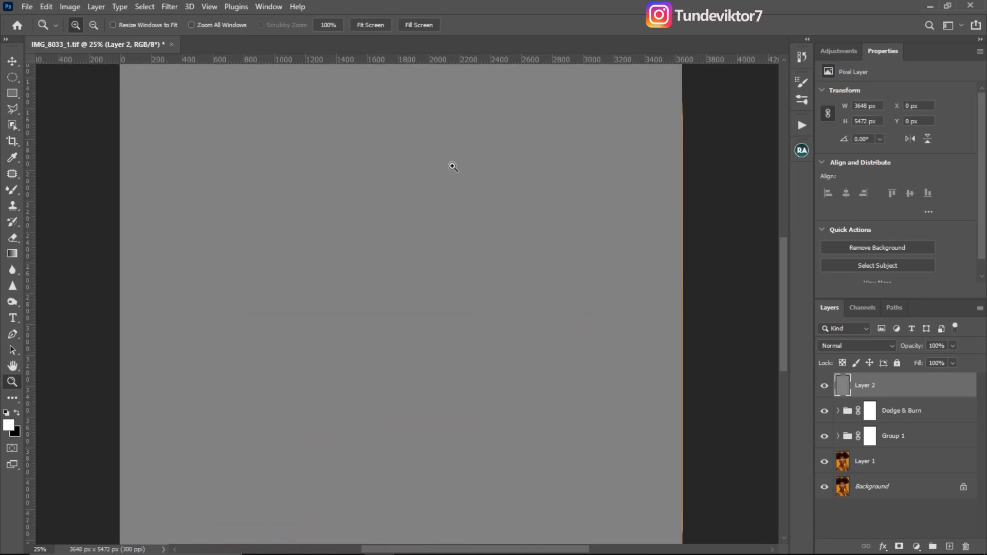
{"action": "left_click", "coordinate": [855, 347]}
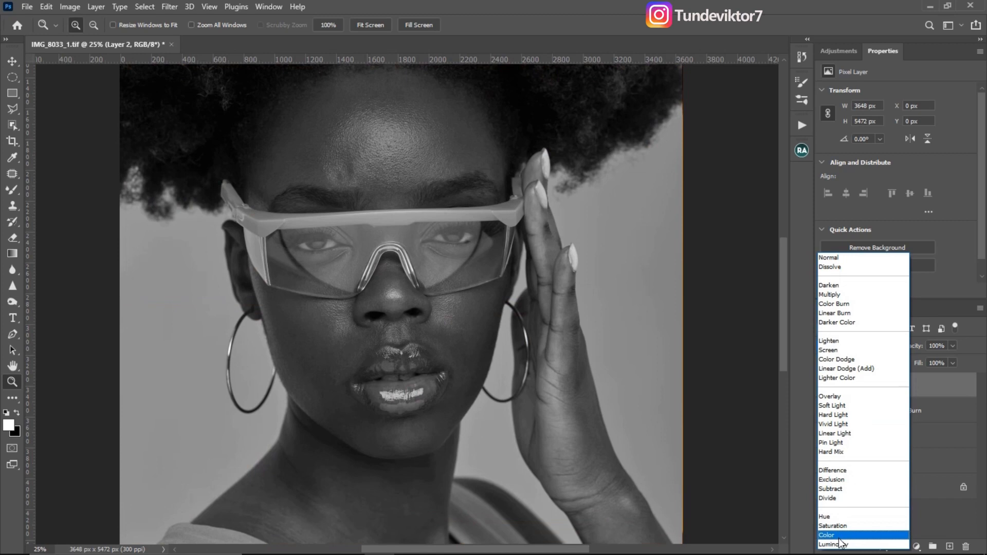
{"action": "left_click", "coordinate": [828, 535]}
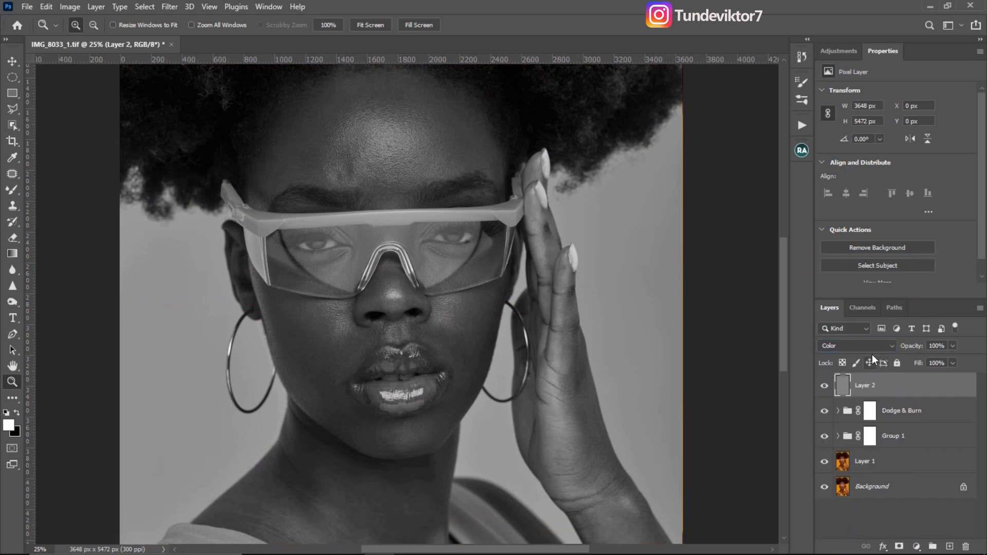
Add a Levels adjustment layer above the gray layer and darken the midtones to 0.76
{"action": "left_click", "coordinate": [838, 51]}
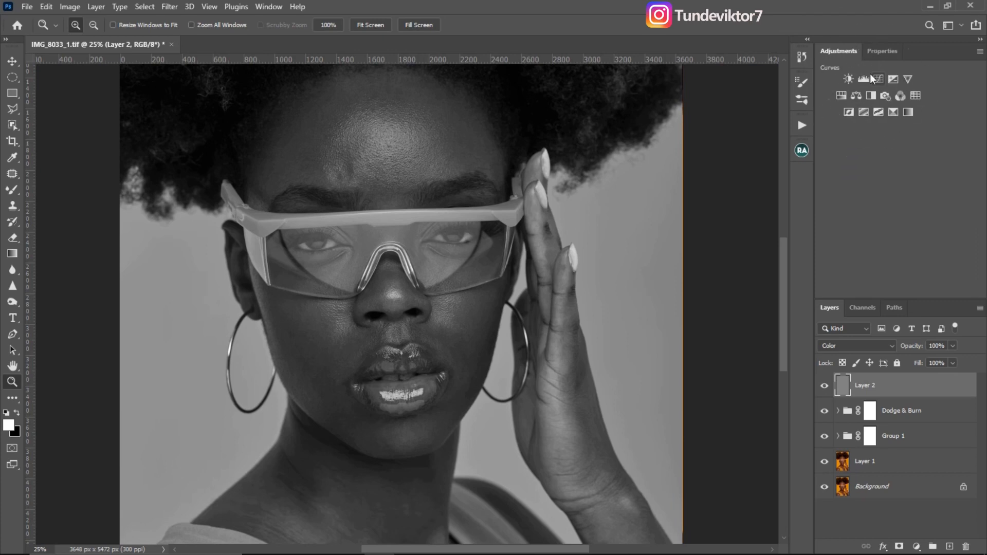
{"action": "left_click", "coordinate": [917, 547]}
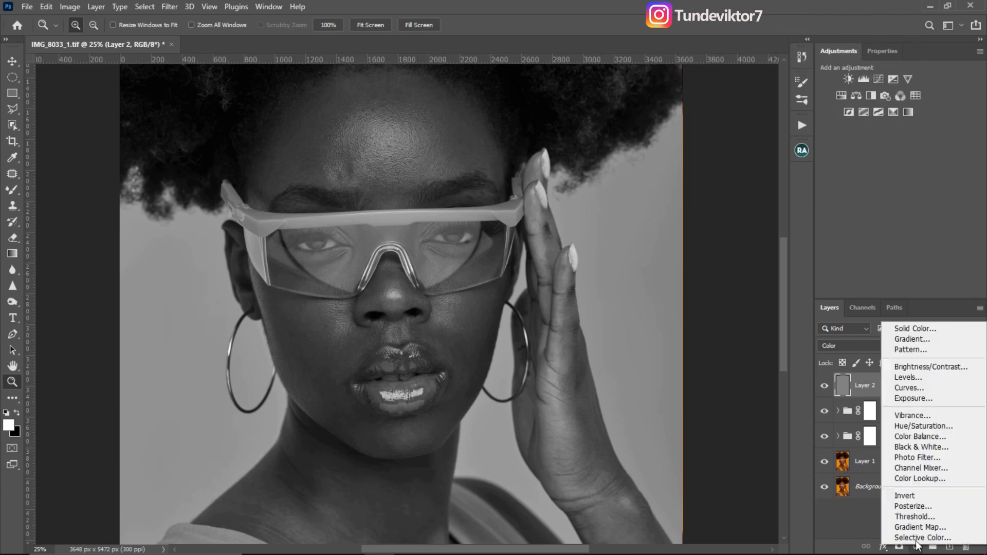
{"action": "left_click", "coordinate": [915, 379]}
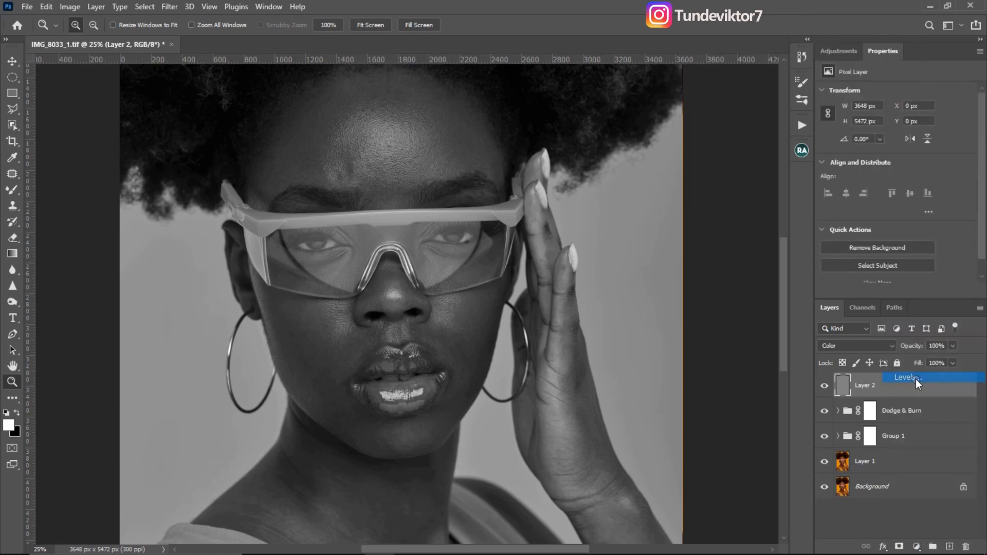
{"action": "left_click_drag", "start_coordinate": [905, 181], "coordinate": [917, 183]}
Group the Levels layer with the gray layer, and switch the group off and on to compare the portrait
{"action": "left_click", "coordinate": [905, 391]}
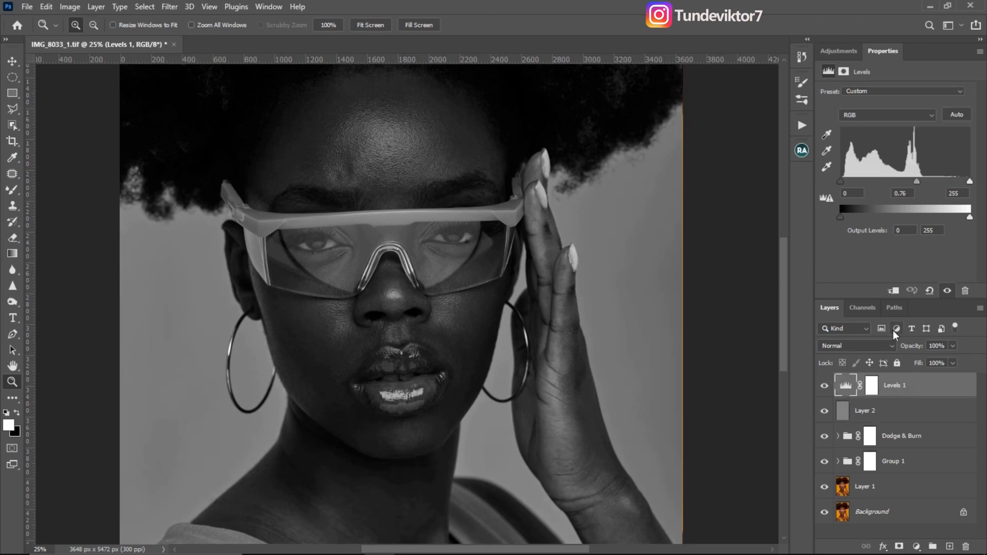
{"action": "key", "text": "shift"}
{"action": "left_click", "coordinate": [886, 420], "text": "shift"}
{"action": "key", "text": "ctrl+g"}
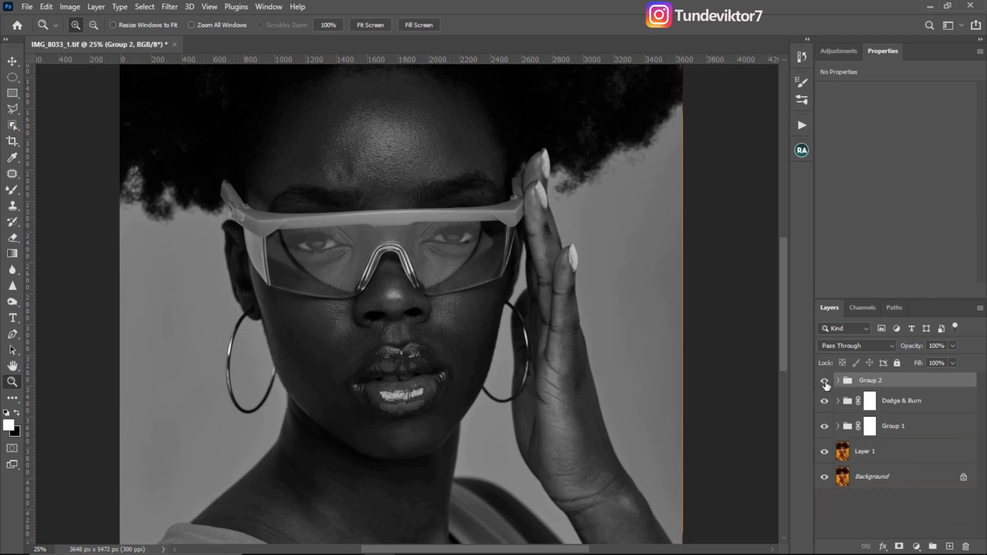
{"action": "left_click", "coordinate": [824, 381]}
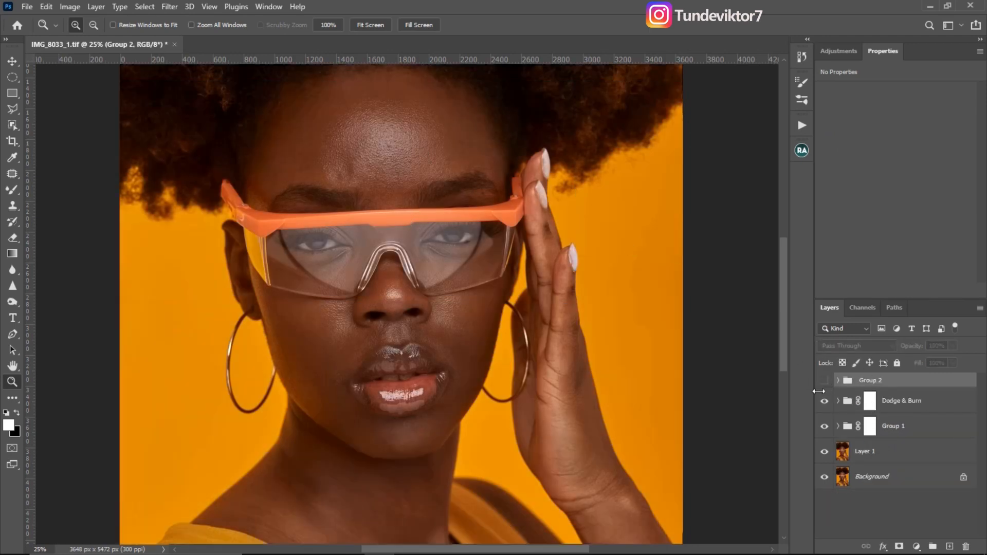
{"action": "left_click", "coordinate": [826, 382]}
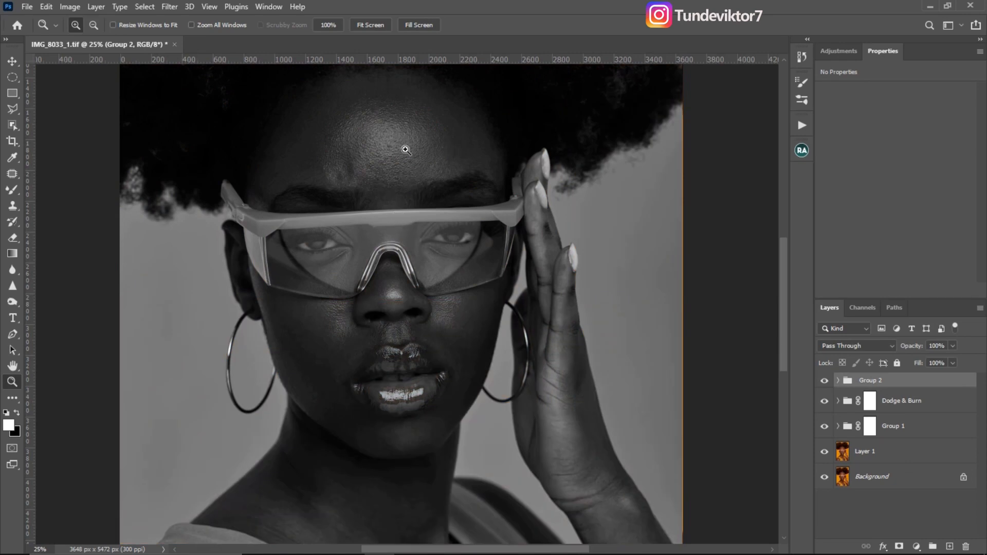
Expand the Dodge & Burn group to reach its Dodge Curve and Burn Curve layers
{"action": "left_click_drag", "start_coordinate": [403, 142], "coordinate": [405, 170]}
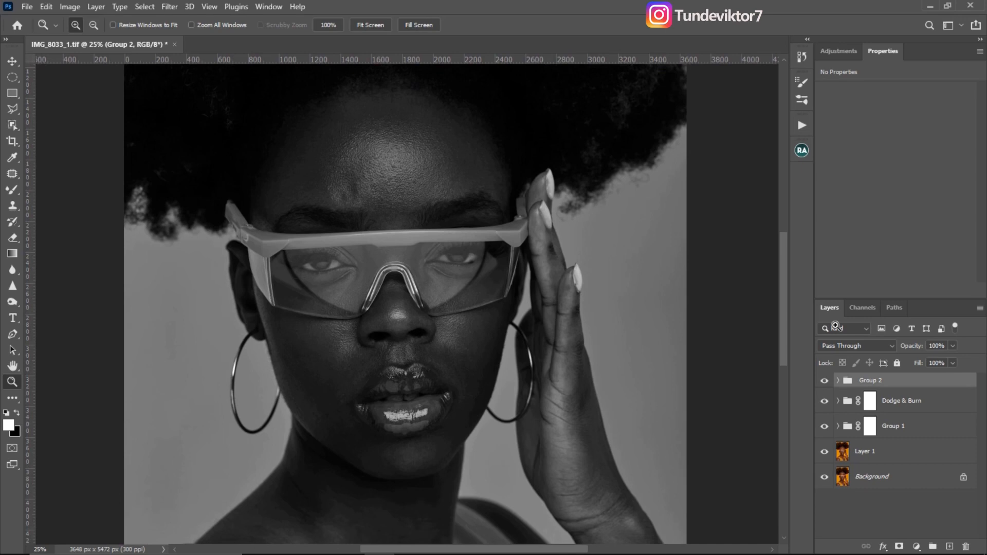
{"action": "left_click", "coordinate": [837, 401]}
{"action": "left_click", "coordinate": [363, 180]}
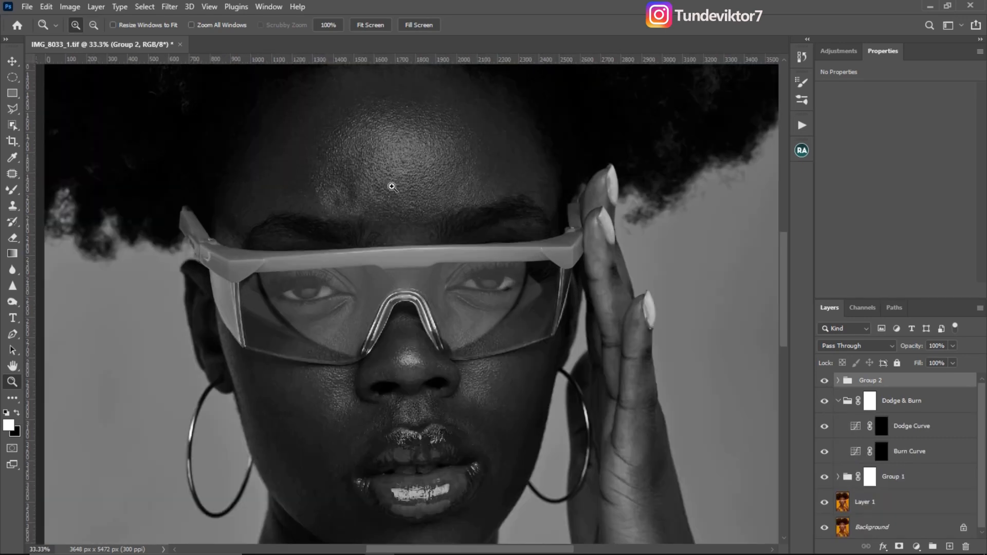
{"action": "left_click_drag", "start_coordinate": [474, 297], "coordinate": [474, 266]}
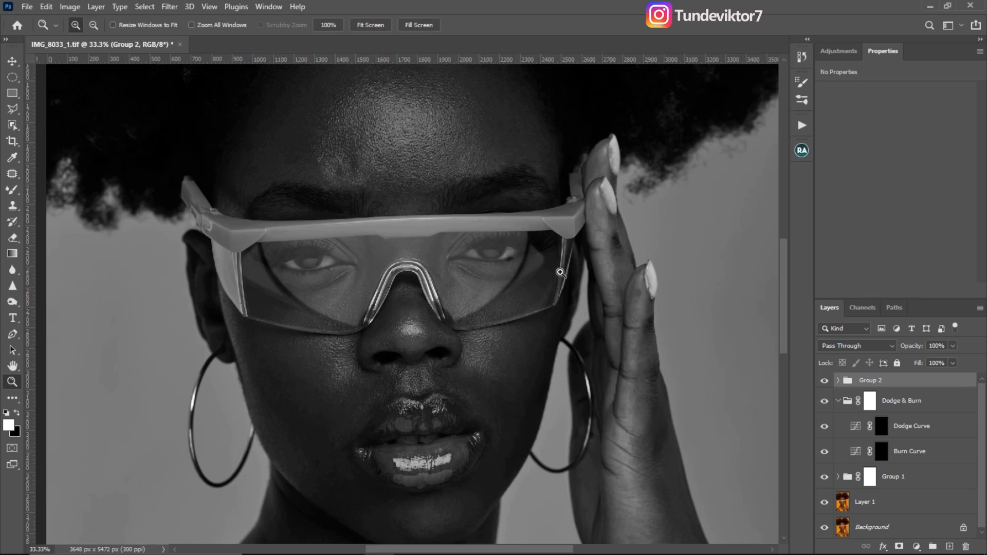
Add an empty layer on top and set up the Brush Tool with a size of 35
{"action": "left_click", "coordinate": [949, 546]}
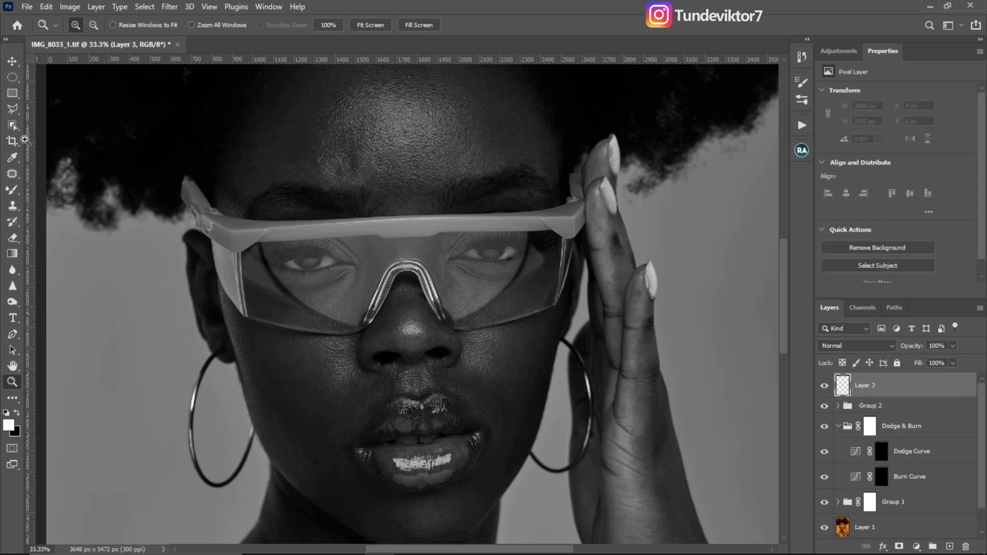
{"action": "right_click", "coordinate": [14, 189]}
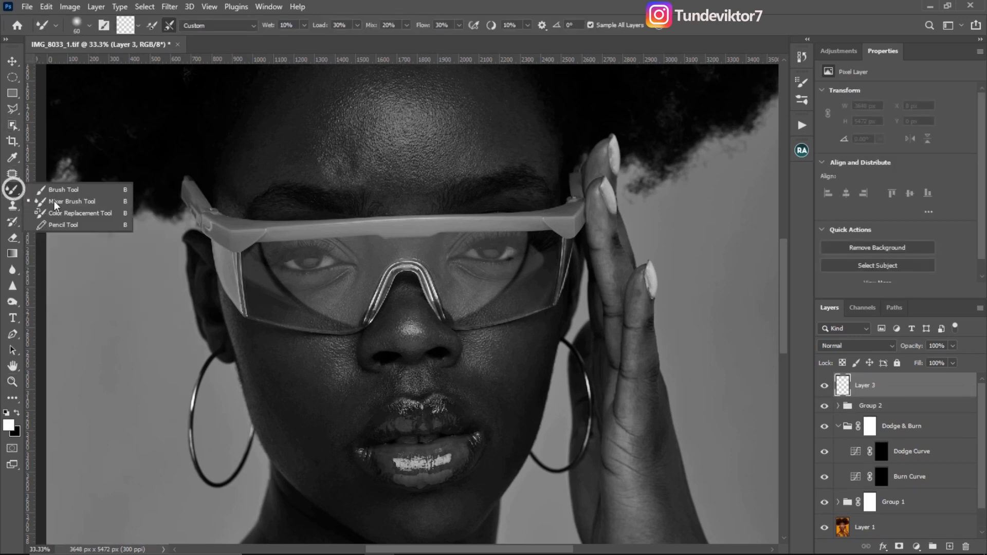
{"action": "left_click", "coordinate": [68, 191]}
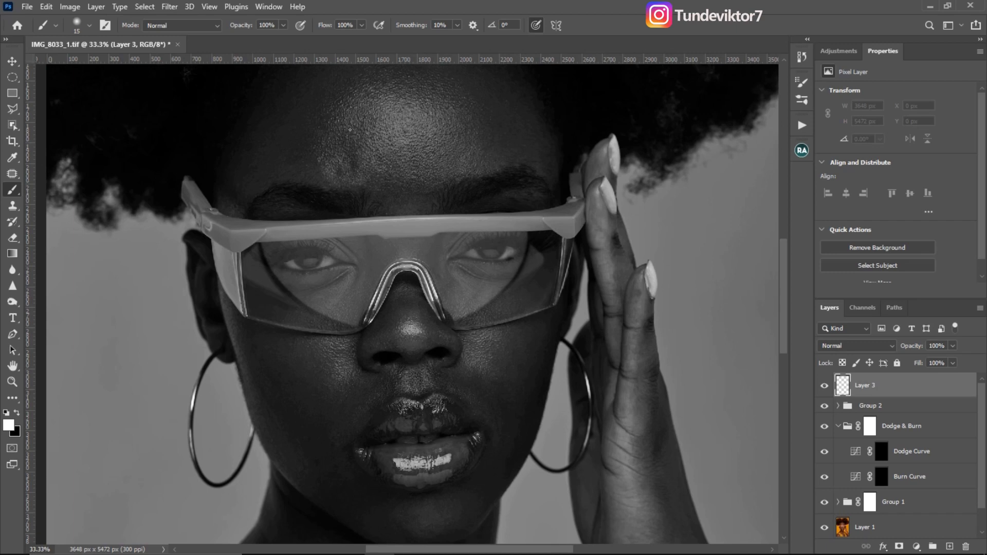
{"action": "key", "text": "bracketright"}
{"action": "key", "text": "bracketright"}
{"action": "key", "text": "bracketright"}
{"action": "key", "text": "bracketright"}
Mark the uneven forehead patches with two white arrows and a few short black strokes, and hide the marking layer
{"action": "left_click", "coordinate": [324, 131]}
{"action": "key", "text": "ctrl+z"}
{"action": "mouse_move", "coordinate": [369, 105]}
{"action": "left_mouse_down"}
{"action": "mouse_move", "coordinate": [354, 142]}
{"action": "mouse_move", "coordinate": [378, 134]}
{"action": "left_mouse_up"}
{"action": "left_click_drag", "start_coordinate": [307, 187], "coordinate": [335, 160]}
{"action": "key", "text": "ctrl+z"}
{"action": "key", "text": "ctrl+z"}
{"action": "mouse_move", "coordinate": [296, 168]}
{"action": "left_mouse_down"}
{"action": "mouse_move", "coordinate": [320, 171]}
{"action": "mouse_move", "coordinate": [310, 181]}
{"action": "left_mouse_up"}
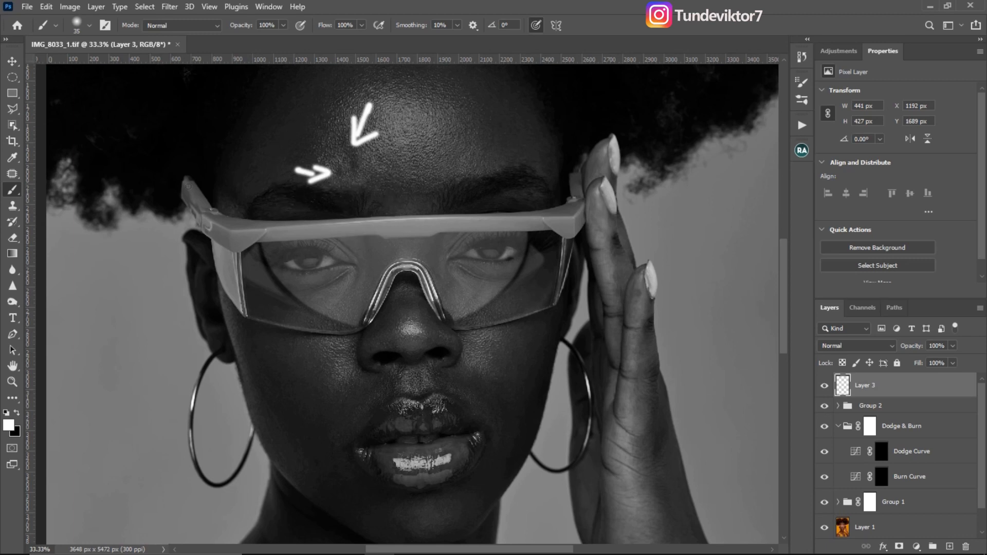
{"action": "key", "text": "x"}
{"action": "mouse_move", "coordinate": [384, 151]}
{"action": "left_mouse_down"}
{"action": "mouse_move", "coordinate": [378, 164]}
{"action": "mouse_move", "coordinate": [400, 153]}
{"action": "mouse_move", "coordinate": [367, 173]}
{"action": "left_mouse_up"}
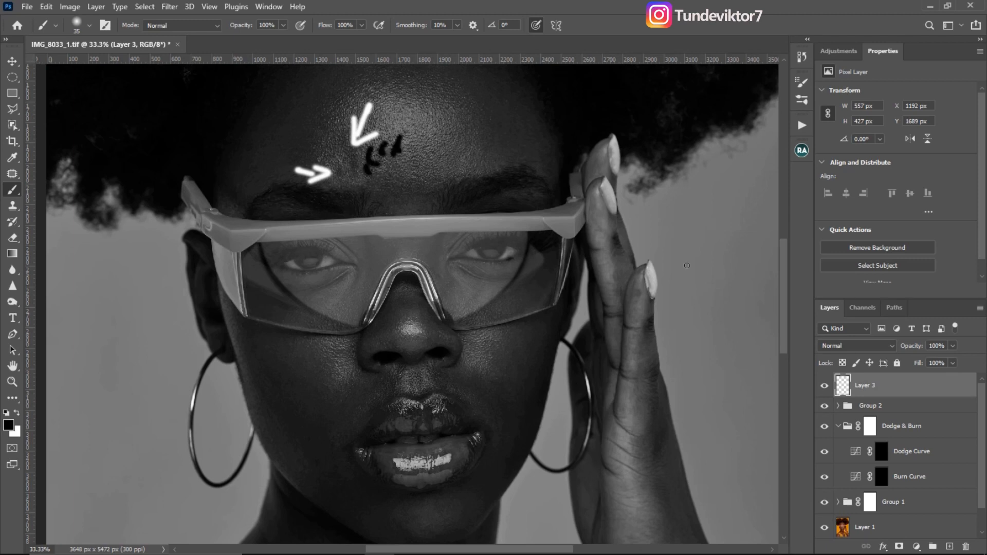
{"action": "left_click", "coordinate": [824, 386]}
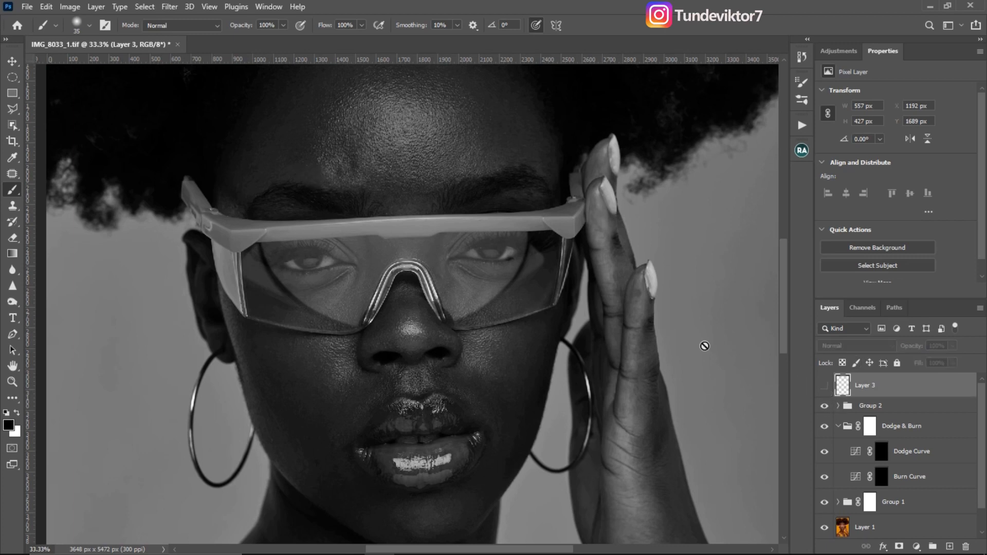
Target the Dodge Curve layer's mask with white as the foreground color and set the brush flow to 1%
{"action": "left_click", "coordinate": [882, 453]}
{"action": "key", "text": "x"}
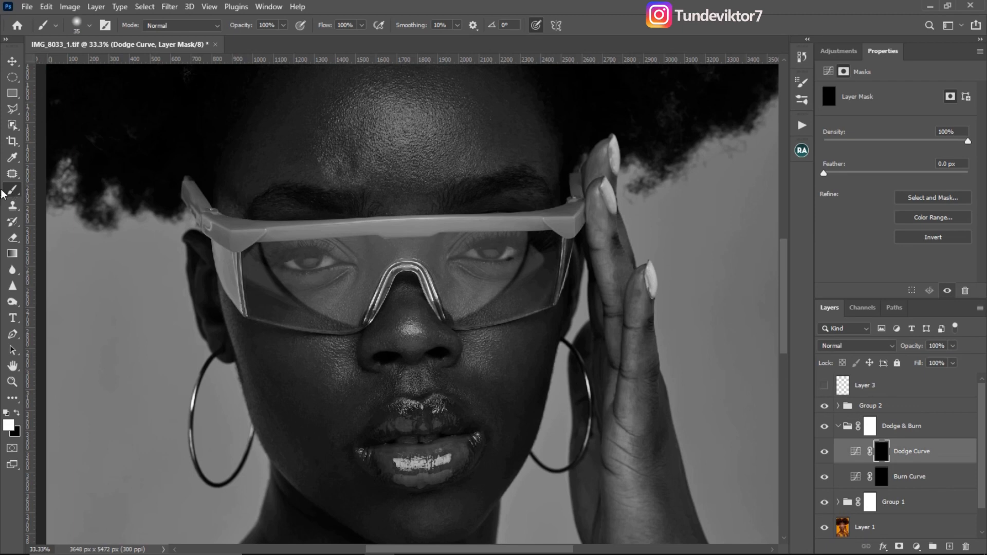
{"action": "left_click", "coordinate": [354, 26]}
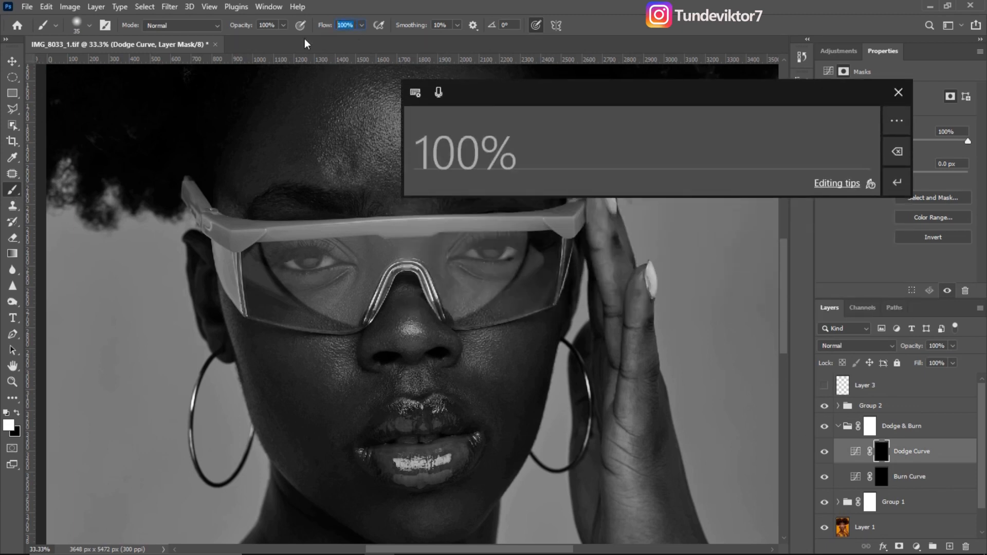
{"action": "type", "text": "1"}
{"action": "key", "text": "Return"}
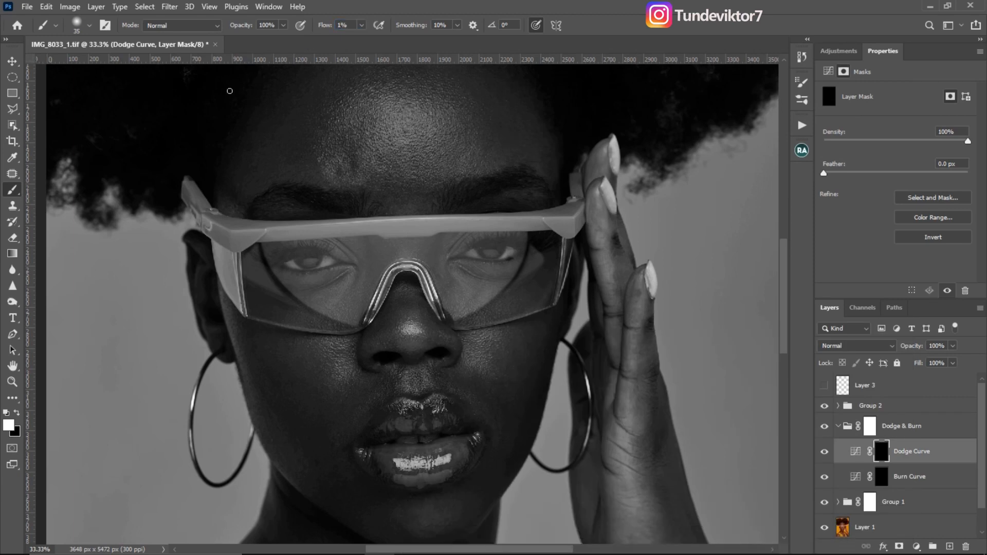
Open the brush's Shape Dynamics settings and lower the minimum diameter to 3%
{"action": "left_click", "coordinate": [105, 26]}
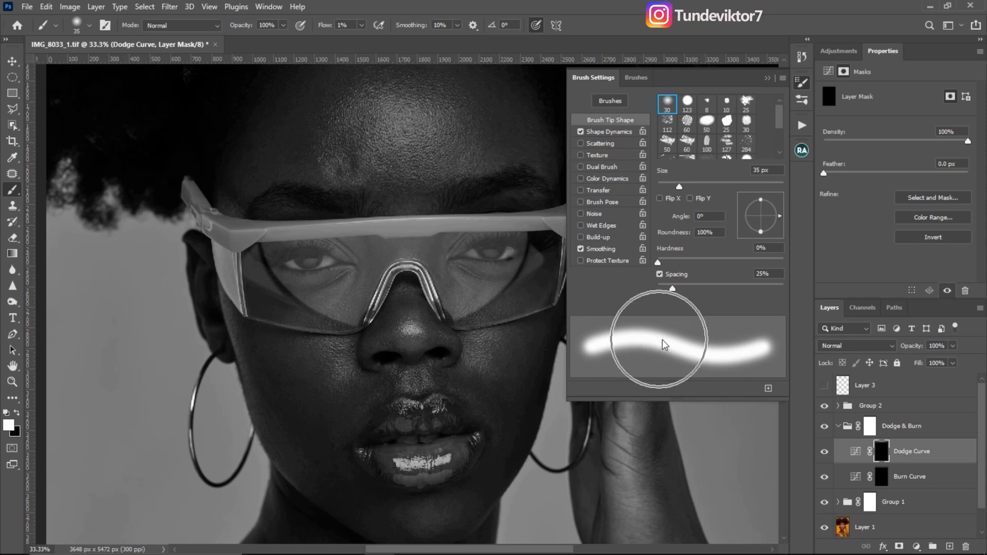
{"action": "left_click", "coordinate": [622, 135]}
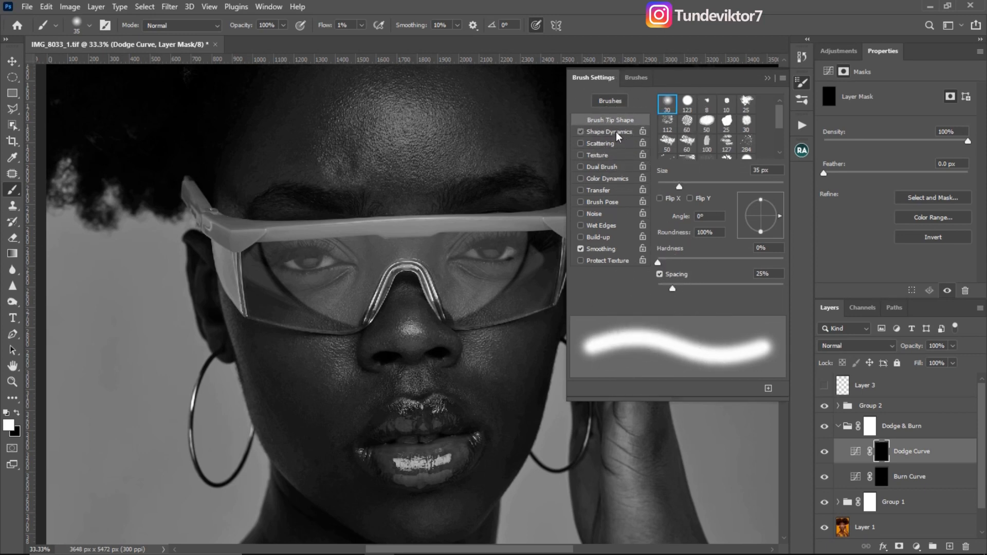
{"action": "left_click_drag", "start_coordinate": [782, 152], "coordinate": [662, 153]}
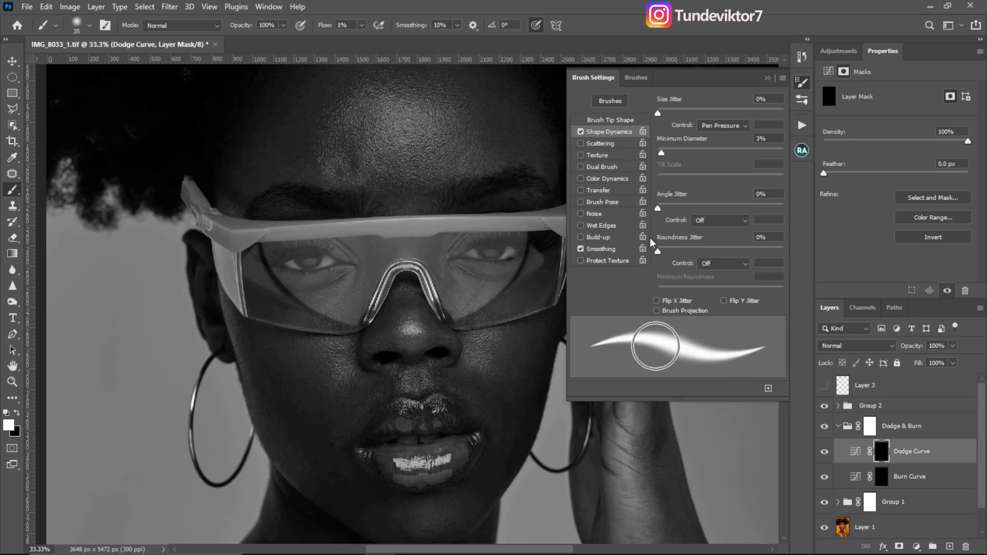
{"action": "left_click", "coordinate": [105, 25]}
{"action": "left_click", "coordinate": [104, 25]}
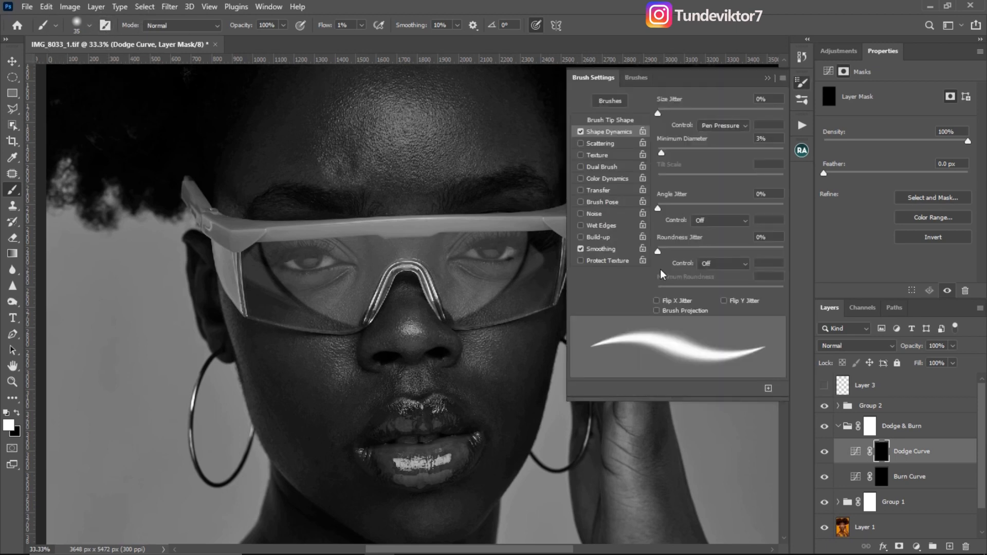
{"action": "key", "text": "ctrl"}
{"action": "key", "text": "ctrl"}
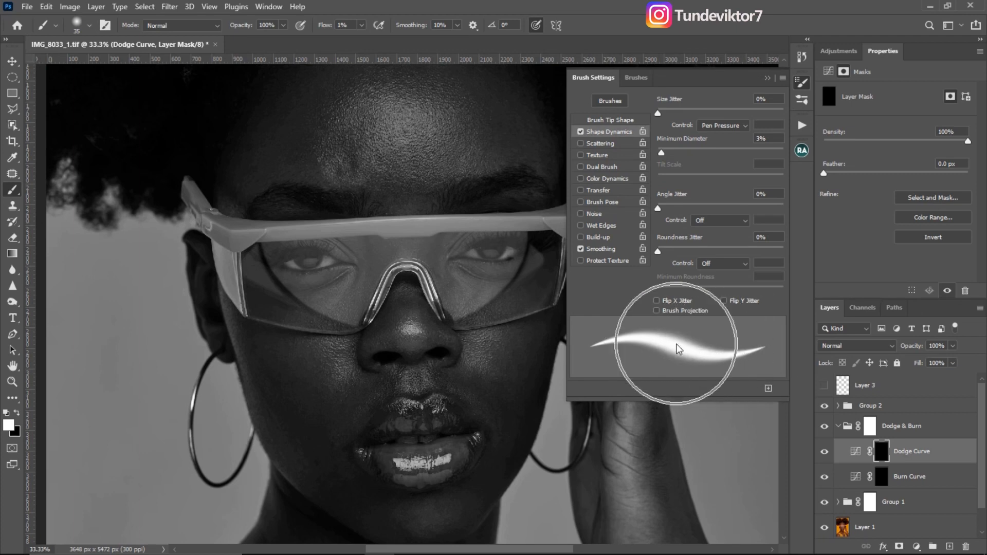
Set the minimum diameter in Shape Dynamics to 100% and close the brush settings
{"action": "key", "text": "ctrl"}
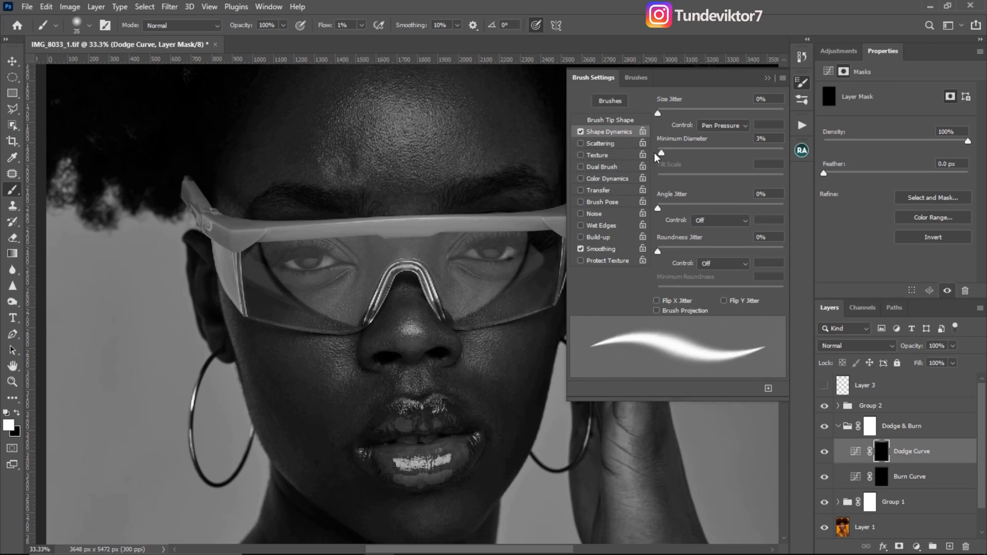
{"action": "key", "text": "ctrl"}
{"action": "key", "text": "ctrl"}
{"action": "key", "text": "ctrl"}
{"action": "left_click_drag", "start_coordinate": [662, 153], "coordinate": [829, 152]}
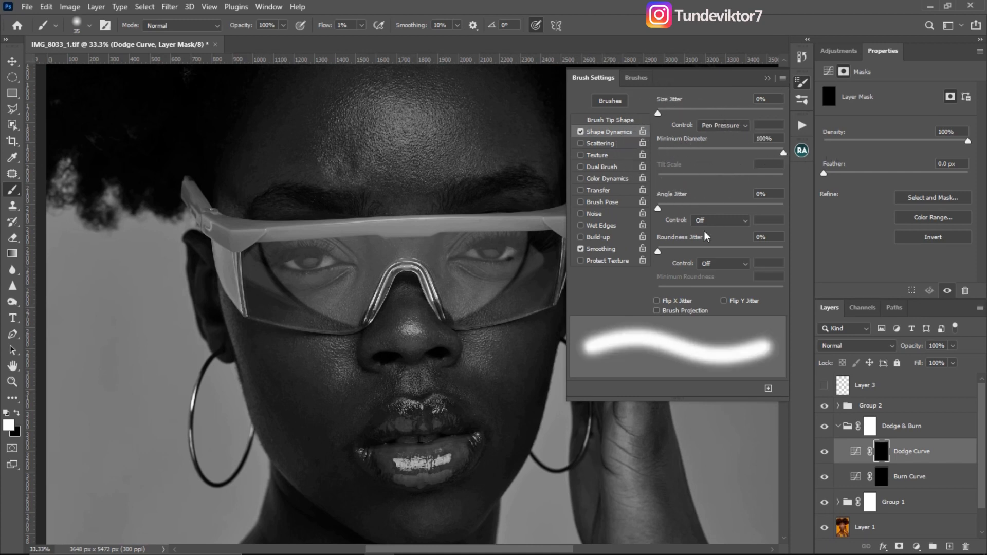
{"action": "left_click", "coordinate": [767, 77]}
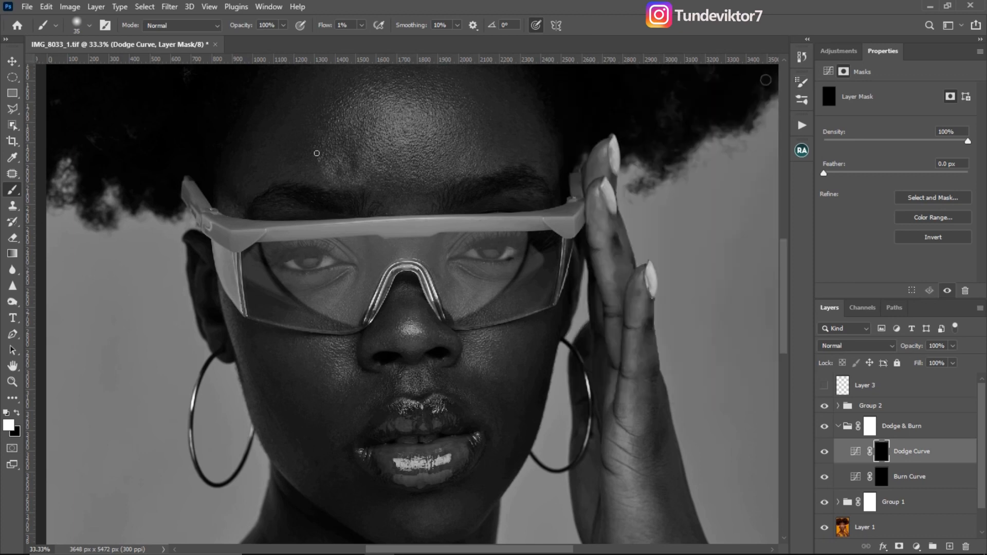
{"action": "key", "text": "ctrl"}
{"action": "key", "text": "ctrl"}
{"action": "key", "text": "ctrl"}
{"action": "key", "text": "ctrl"}
{"action": "key", "text": "ctrl"}
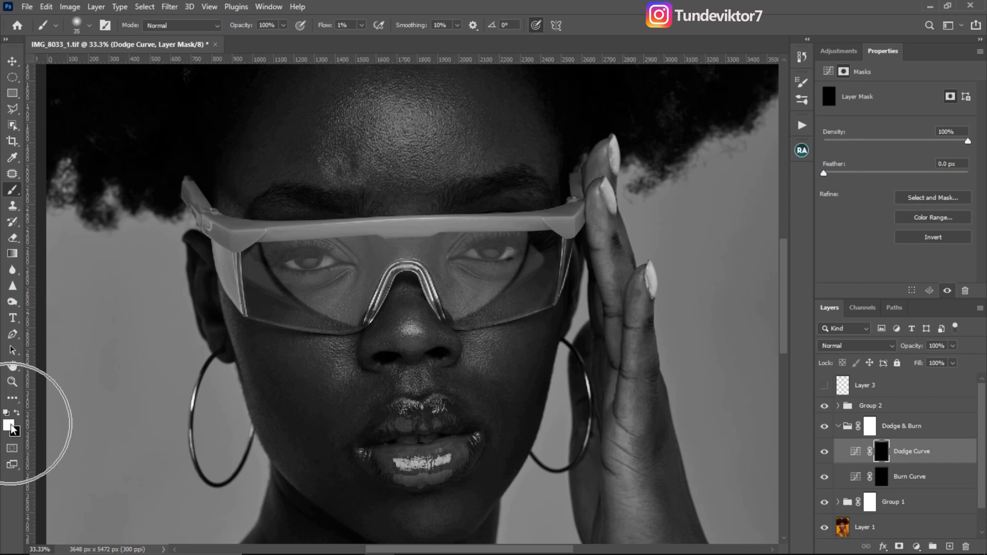
{"action": "key", "text": "ctrl"}
{"action": "key", "text": "x"}
{"action": "key", "text": "ctrl"}
{"action": "key", "text": "ctrl"}
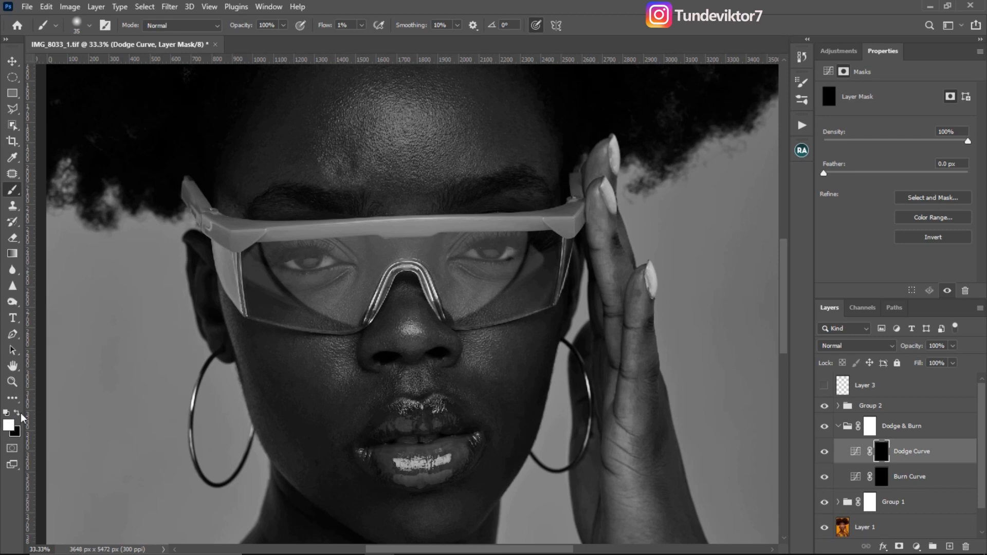
Enlarge the brush to 60 px for dodging the forehead on the Dodge Curve mask
{"action": "key", "text": "ctrl"}
{"action": "key", "text": "ctrl"}
{"action": "key", "text": "ctrl"}
{"action": "key", "text": "]"}
Compare the marked forehead area in color with the Dodge & Burn group turned off and on
{"action": "left_click", "coordinate": [825, 386]}
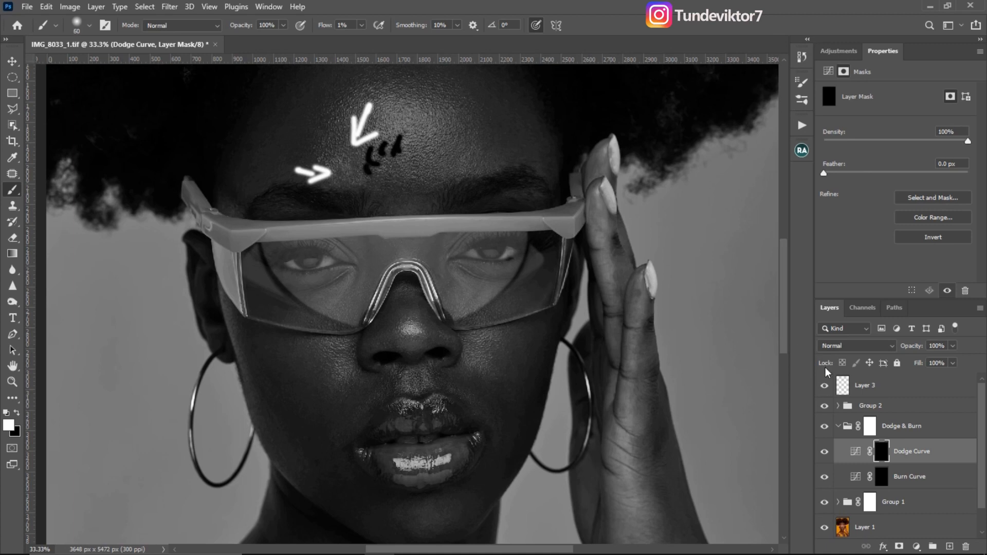
{"action": "left_click", "coordinate": [824, 385]}
{"action": "left_click", "coordinate": [826, 407]}
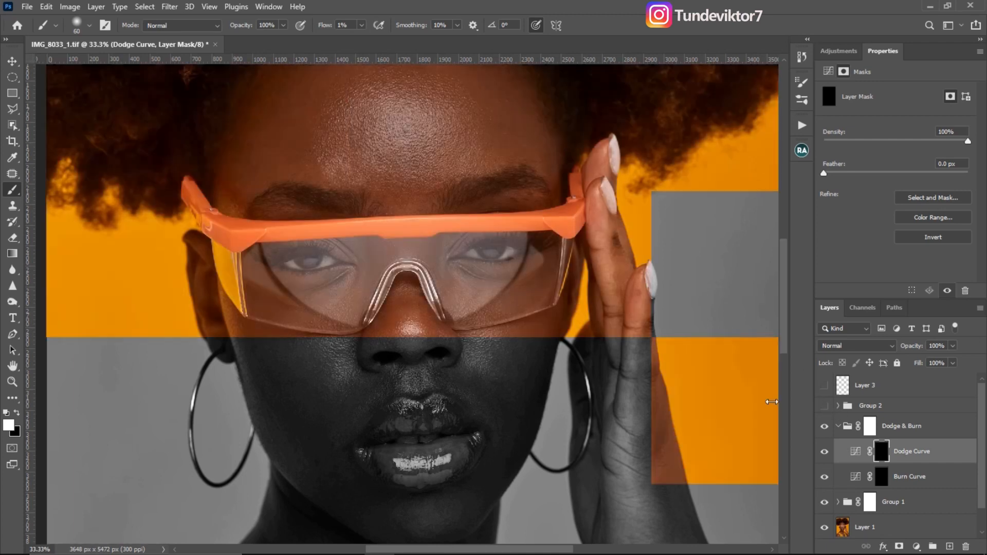
{"action": "left_click", "coordinate": [825, 426]}
{"action": "left_click", "coordinate": [354, 147], "text": "ctrl"}
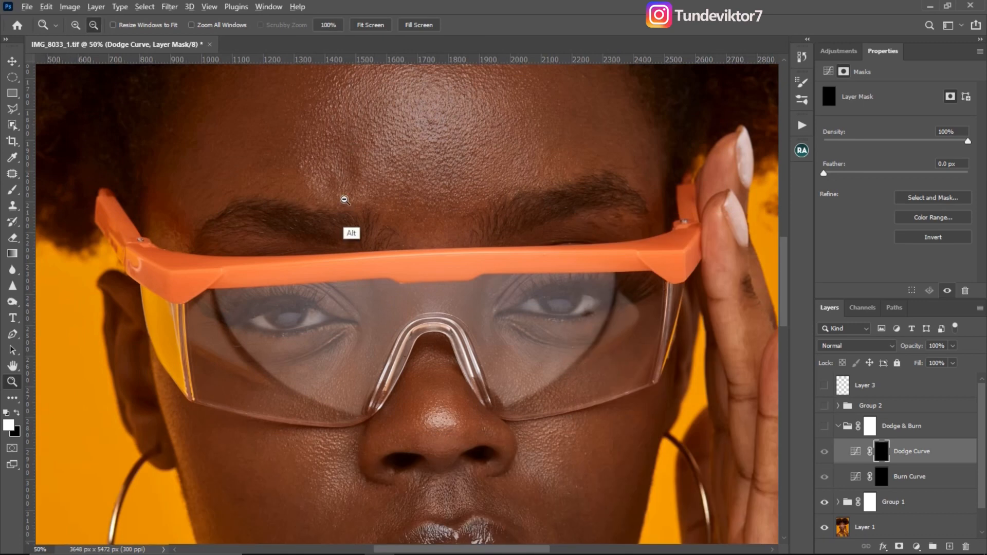
{"action": "left_click", "coordinate": [344, 199], "text": "alt"}
{"action": "left_click", "coordinate": [826, 386]}
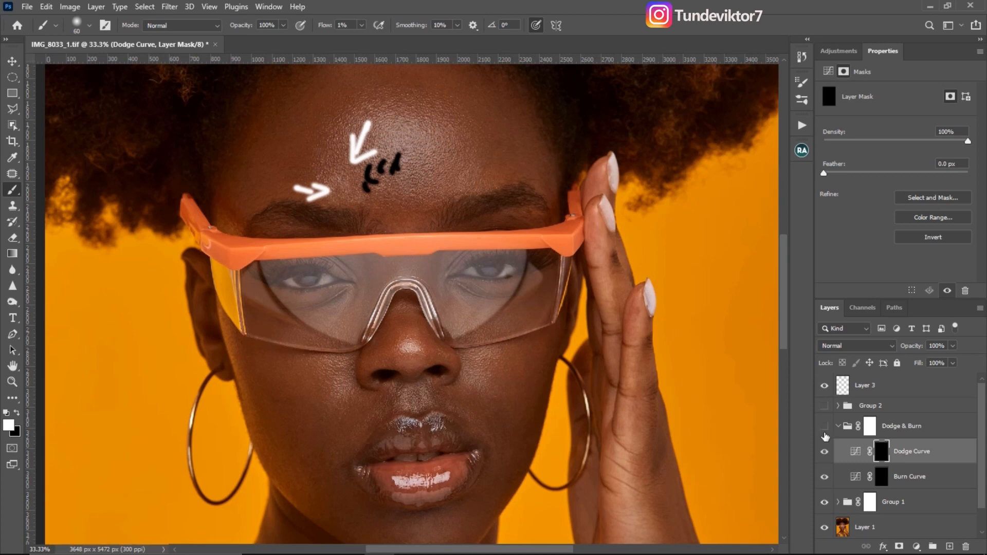
{"action": "left_click", "coordinate": [824, 426]}
Delete the marking layer with the arrows and turn the black-and-white Group 2 back on
{"action": "left_click", "coordinate": [887, 394]}
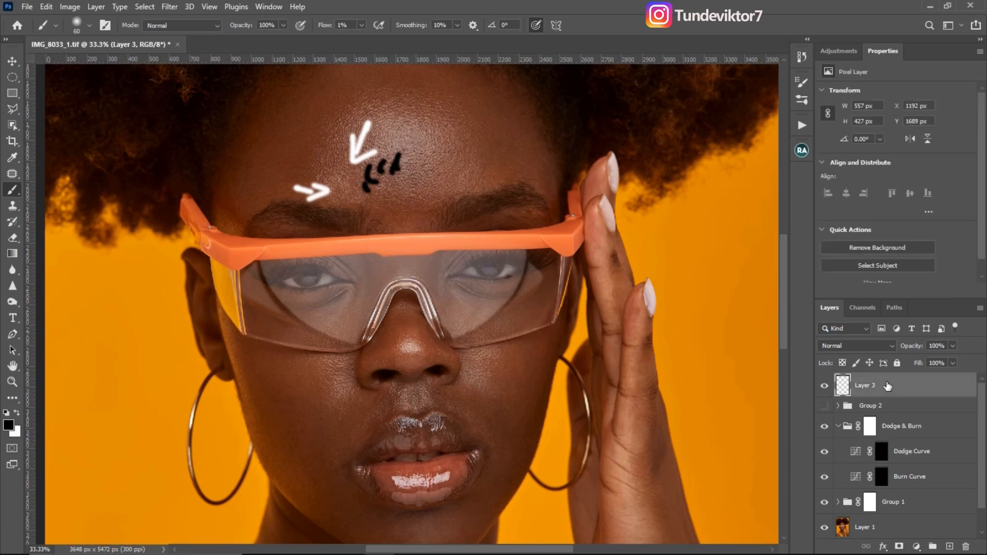
{"action": "key", "text": "Delete"}
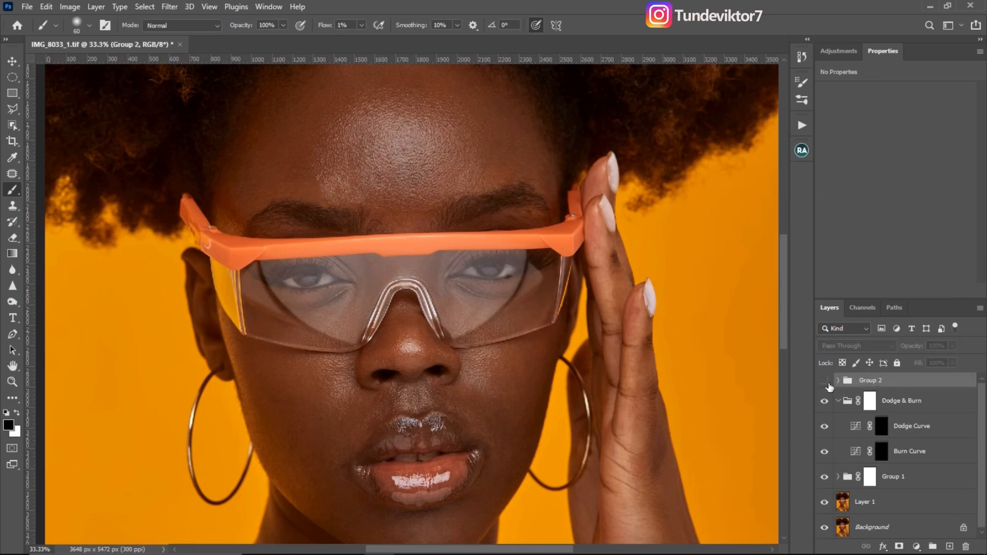
{"action": "left_click", "coordinate": [824, 381]}
Target the Dodge Curve mask with white as the foreground color and enlarge the brush to 90 px
{"action": "left_click_drag", "start_coordinate": [386, 192], "coordinate": [383, 170]}
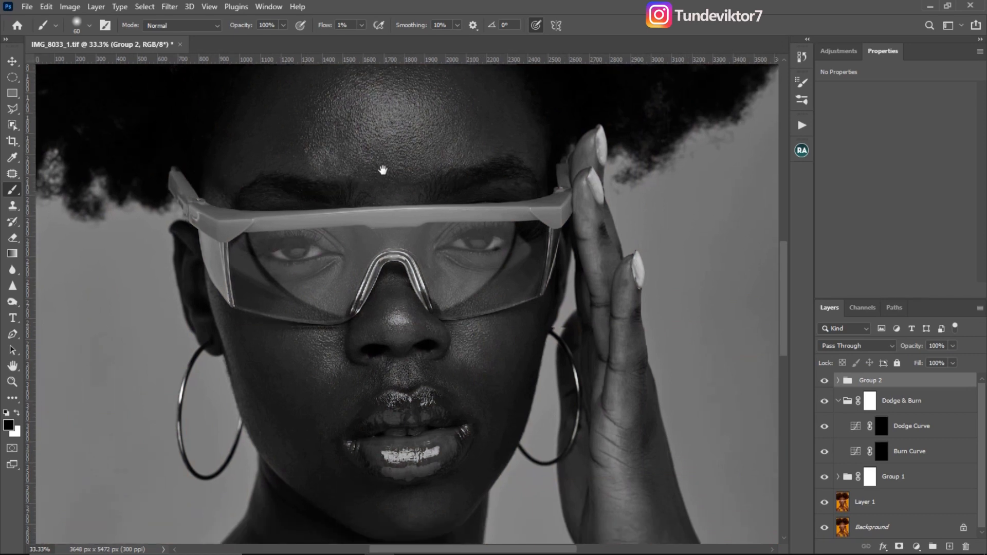
{"action": "left_click", "coordinate": [881, 426]}
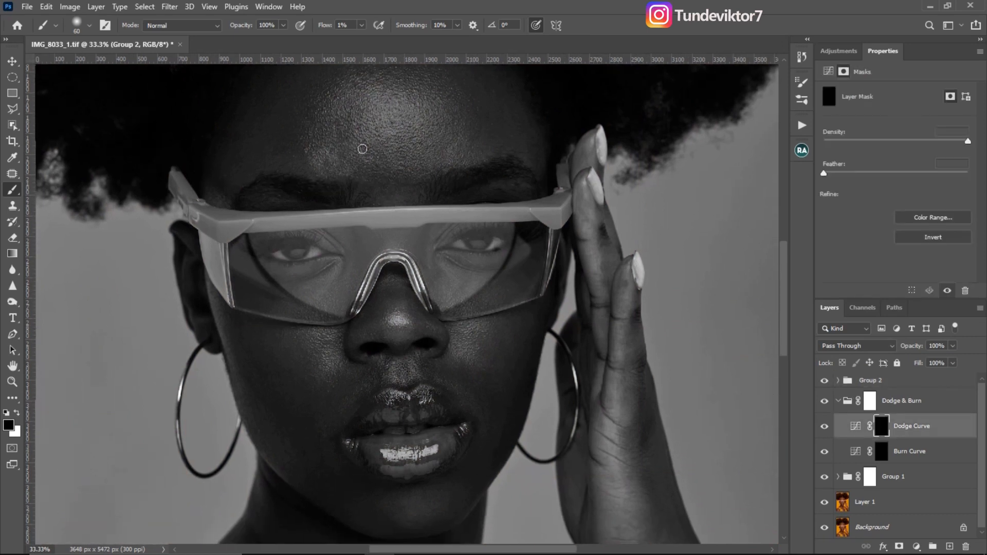
{"action": "key", "text": "x"}
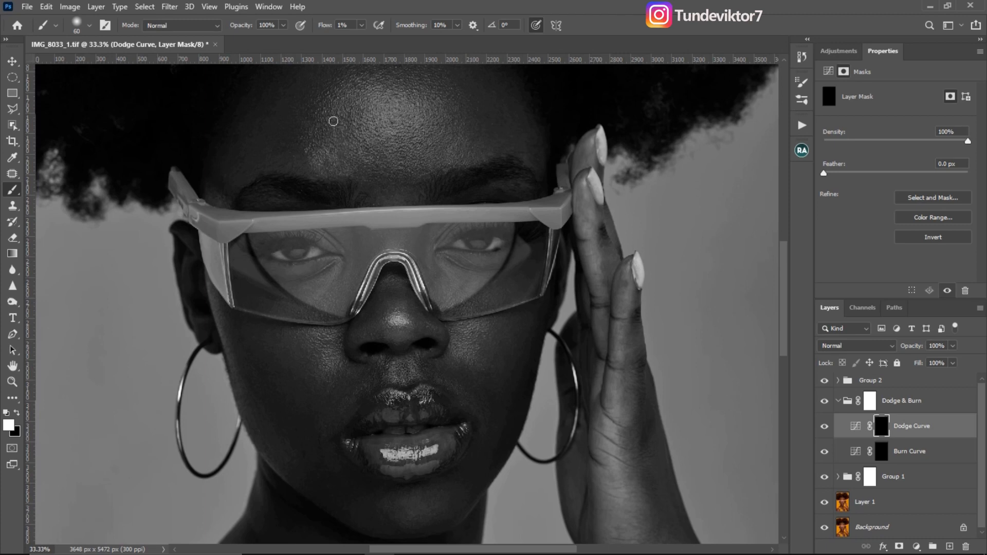
{"action": "left_click_drag", "start_coordinate": [439, 349], "coordinate": [434, 284]}
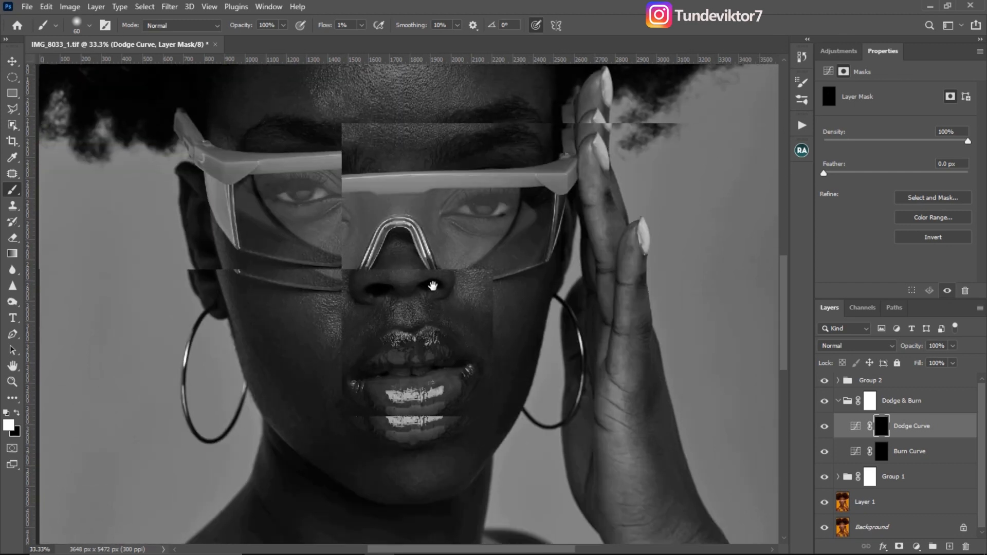
{"action": "key", "text": "bracketright"}
Add an empty layer and move it above Group 2 at the top of the layer stack
{"action": "left_click", "coordinate": [950, 547]}
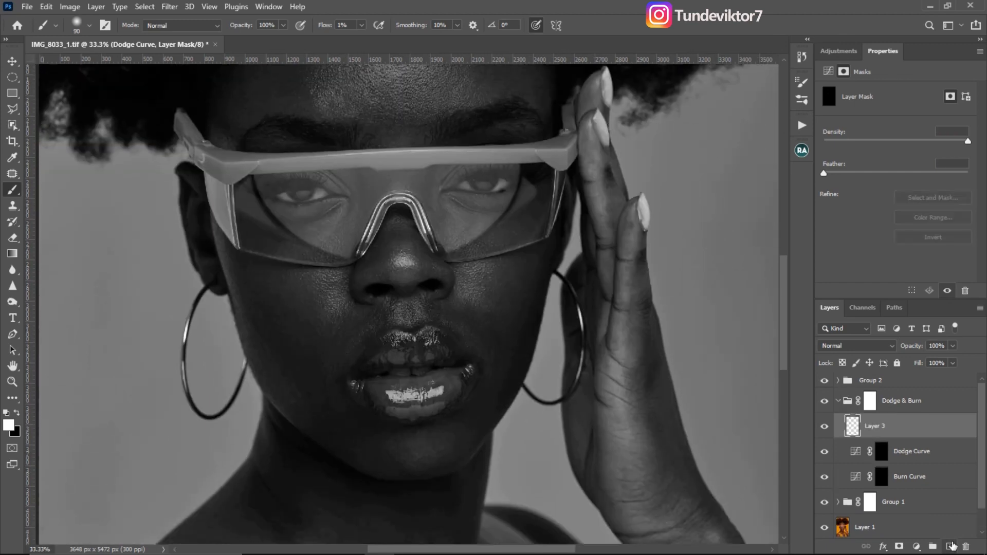
{"action": "key", "text": "x"}
{"action": "left_click_drag", "start_coordinate": [874, 426], "coordinate": [893, 375]}
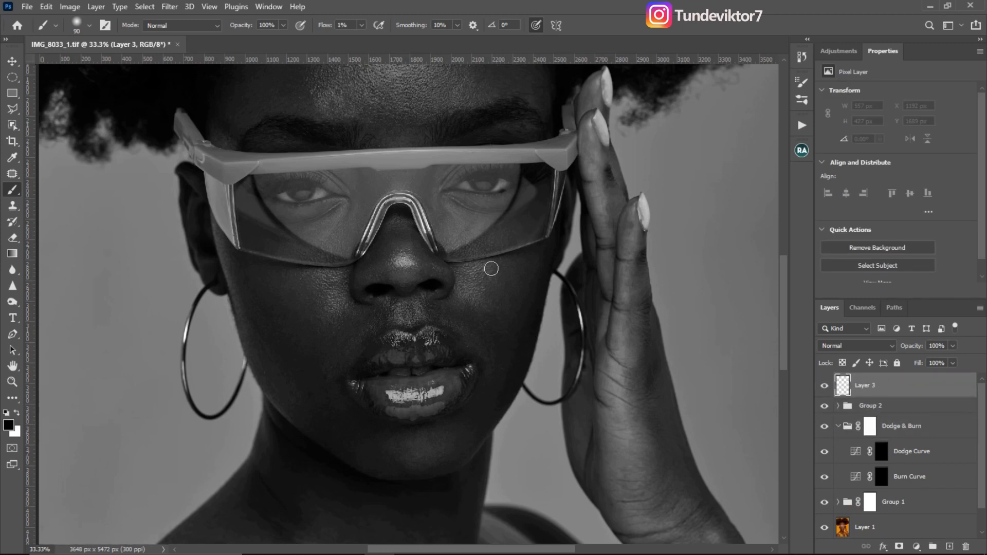
Draw a white arrow pointing at the patch between cheek and mouth with a 25 px brush at 100% flow
{"action": "key", "text": "x"}
{"action": "left_click_drag", "start_coordinate": [489, 297], "coordinate": [507, 311]}
{"action": "left_click", "coordinate": [361, 24]}
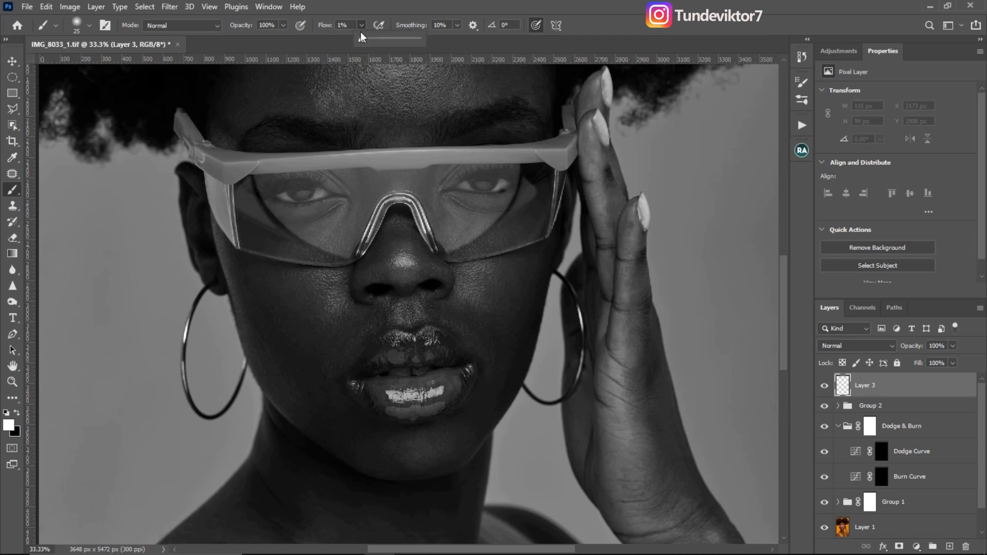
{"action": "mouse_move", "coordinate": [499, 289]}
{"action": "left_mouse_down"}
{"action": "mouse_move", "coordinate": [473, 319]}
{"action": "mouse_move", "coordinate": [506, 316]}
{"action": "mouse_move", "coordinate": [508, 281]}
{"action": "mouse_move", "coordinate": [481, 312]}
{"action": "mouse_move", "coordinate": [507, 310]}
{"action": "left_mouse_up"}
{"action": "key", "text": "ctrl+z"}
{"action": "key", "text": "ctrl+z"}
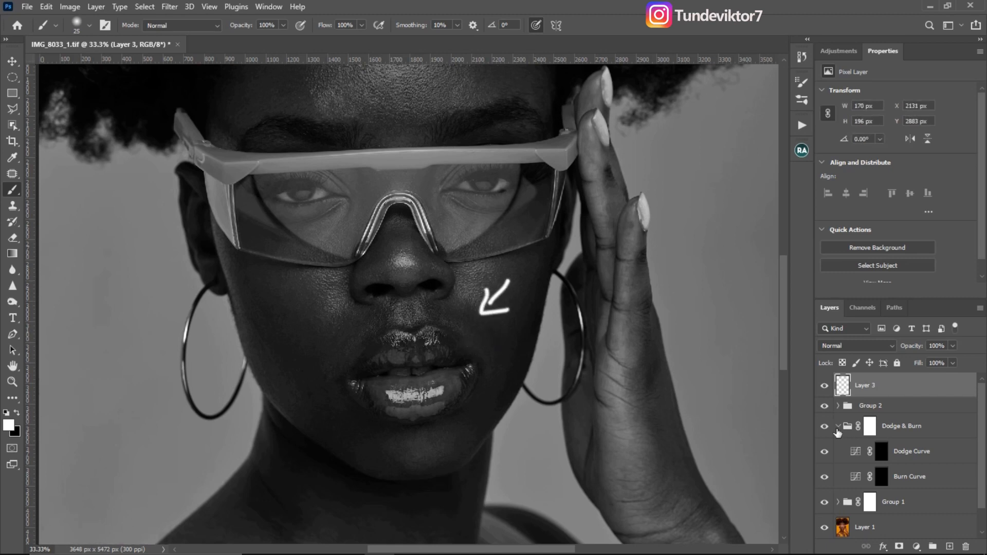
Target the Dodge Curve mask again and set the brush flow to 1%
{"action": "left_click", "coordinate": [883, 451]}
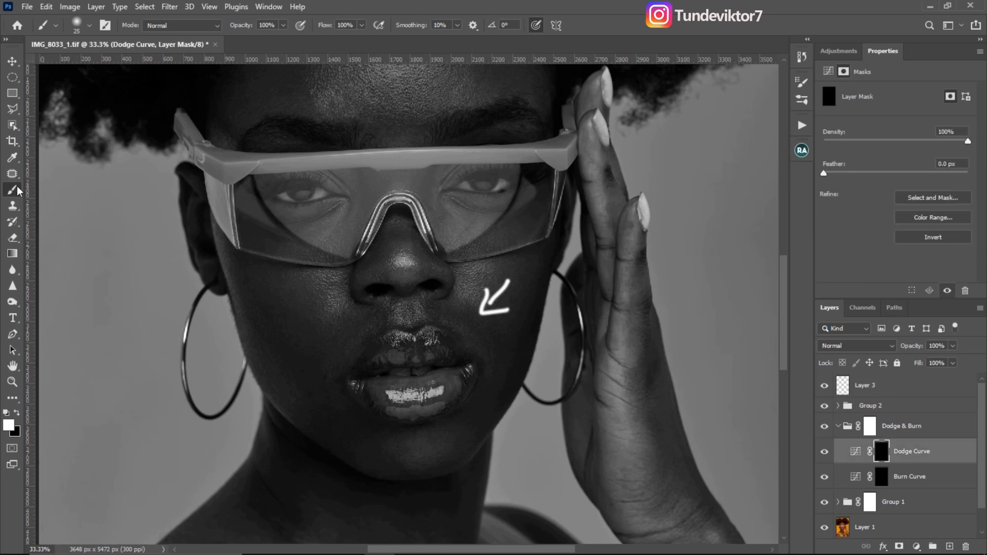
{"action": "left_click", "coordinate": [361, 25]}
{"action": "left_click", "coordinate": [360, 25]}
{"action": "left_click_drag", "start_coordinate": [354, 25], "coordinate": [329, 44]}
{"action": "type", "text": "1"}
{"action": "left_click", "coordinate": [83, 25]}
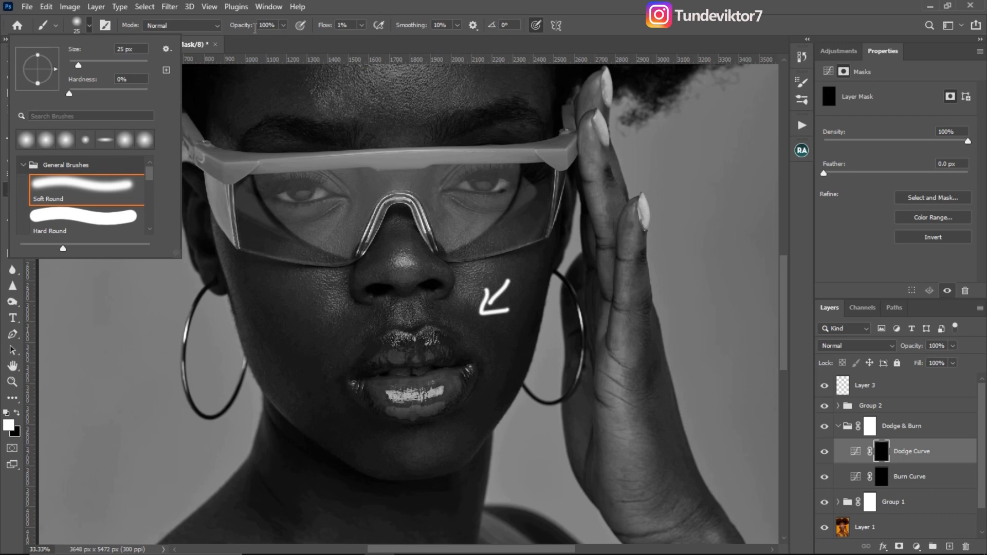
{"action": "left_click", "coordinate": [255, 137]}
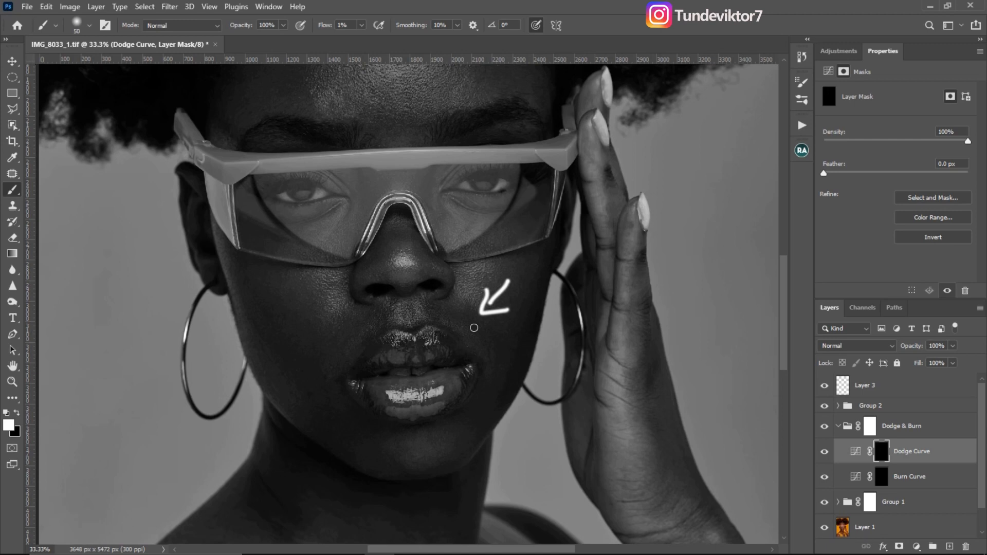
Enlarge the brush to 90 px for dodging the arrow-marked patch beside the mouth
{"action": "key", "text": "bracketright"}
{"action": "key", "text": "bracketright"}
{"action": "key", "text": "bracketright"}
{"action": "key", "text": "bracketright"}
{"action": "key", "text": "bracketright"}
{"action": "key", "text": "bracketright"}
Delete the layer holding the cheek arrow
{"action": "left_click", "coordinate": [853, 390]}
{"action": "key", "text": "Delete"}
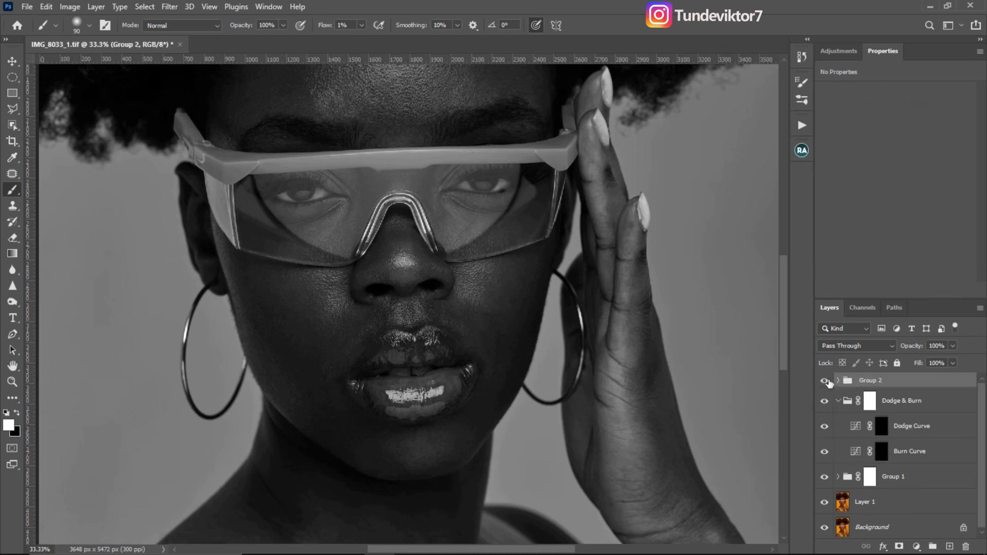
Compare the lower face in color with the Dodge & Burn group off and on, and restore the black-and-white view
{"action": "left_click", "coordinate": [825, 381]}
{"action": "left_click", "coordinate": [824, 403]}
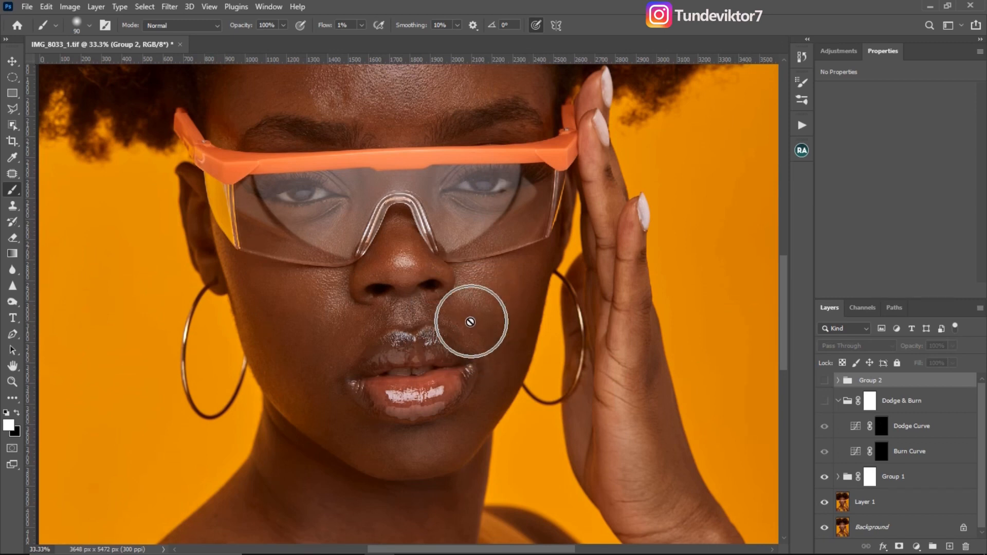
{"action": "left_click", "coordinate": [825, 405]}
{"action": "left_click", "coordinate": [824, 405]}
{"action": "left_click", "coordinate": [824, 403]}
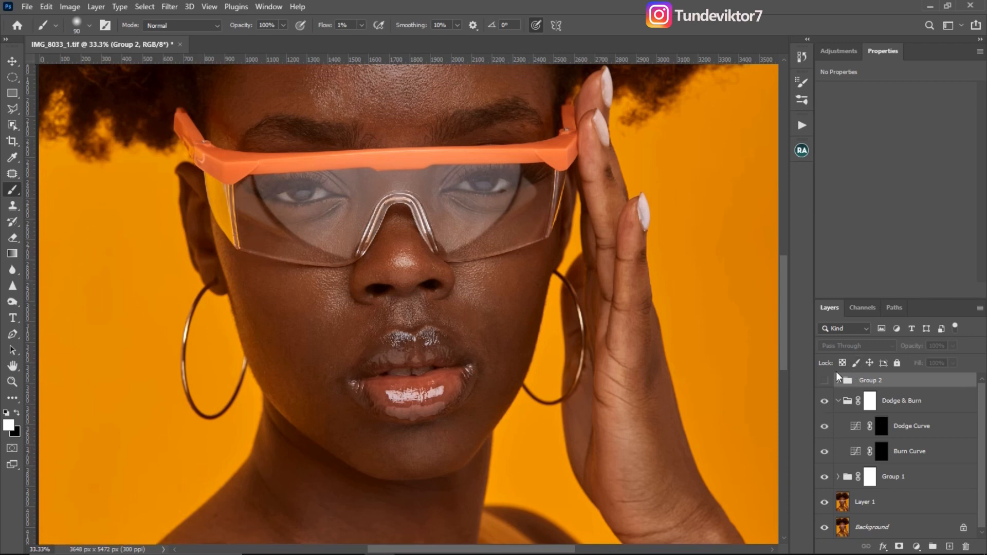
{"action": "left_click", "coordinate": [831, 381]}
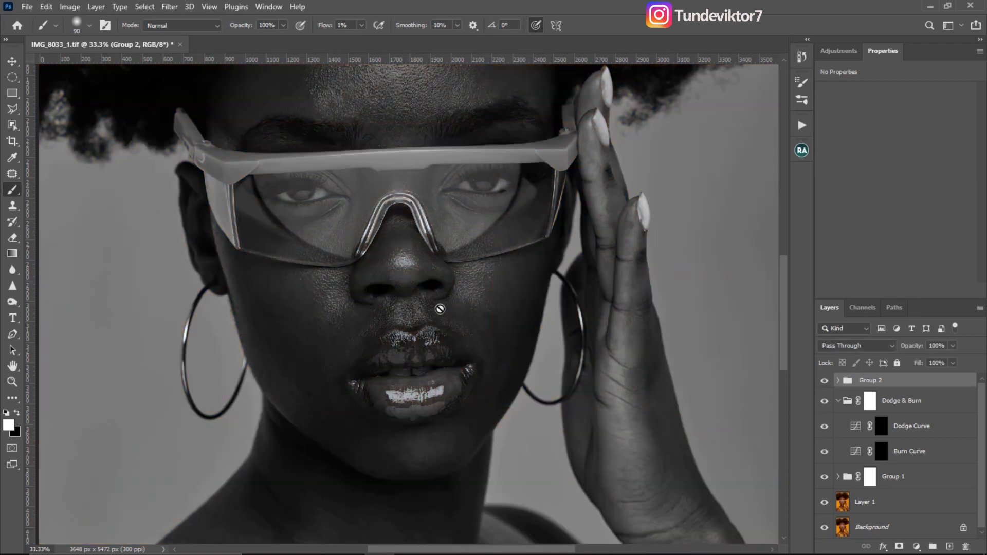
Even out the cheeks by dodging on the Dodge Curve mask with a 70 px brush and burning on the Burn Curve mask
{"action": "left_click", "coordinate": [881, 432]}
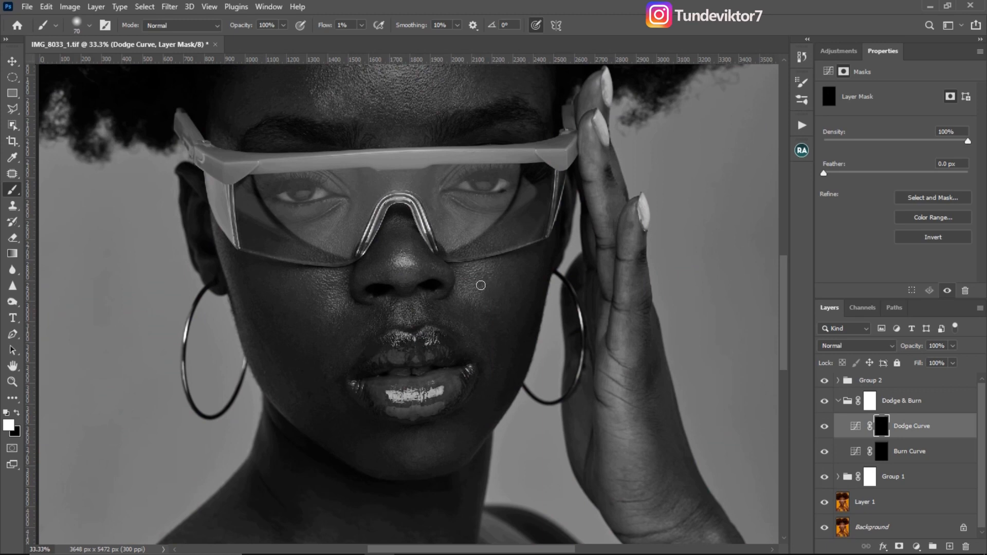
{"action": "key", "text": "bracketleft"}
{"action": "key", "text": "bracketleft"}
{"action": "left_click", "coordinate": [882, 451]}
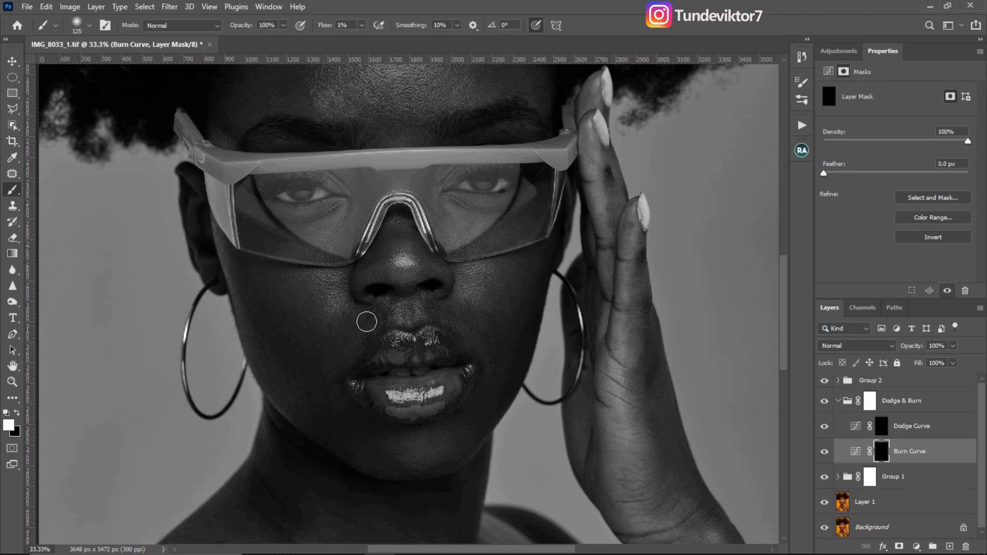
{"action": "key", "text": "bracketleft"}
Return to the Dodge Curve mask and dodge around the mouth and cheeks, varying the brush size from 90 px to suit each patch
{"action": "left_click", "coordinate": [881, 426]}
{"action": "key", "text": "bracketright"}
{"action": "key", "text": "bracketright"}
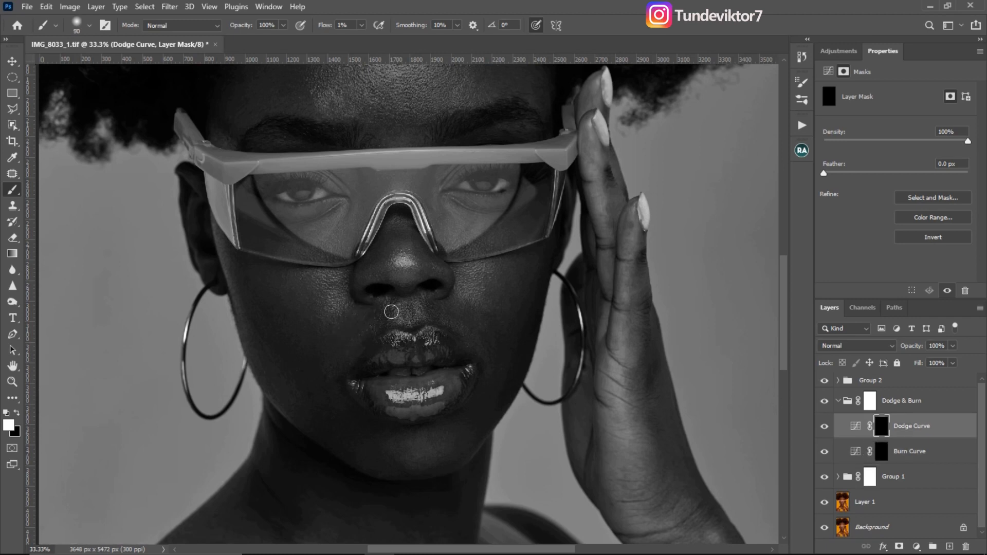
{"action": "key", "text": "bracketleft"}
{"action": "key", "text": "bracketleft"}
{"action": "key", "text": "bracketleft"}
{"action": "key", "text": "bracketright"}
{"action": "key", "text": "bracketleft"}
{"action": "key", "text": "bracketleft"}
{"action": "key", "text": "bracketright"}
{"action": "key", "text": "bracketright"}
{"action": "key", "text": "bracketleft"}
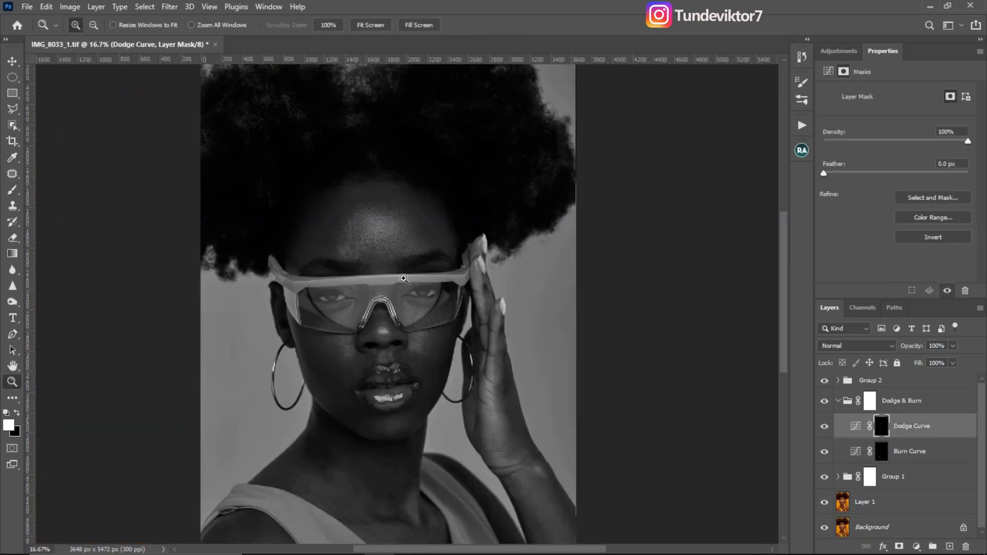
Collapse the Dodge & Burn group and compare the color portrait with the group off and on
{"action": "left_click", "coordinate": [838, 401]}
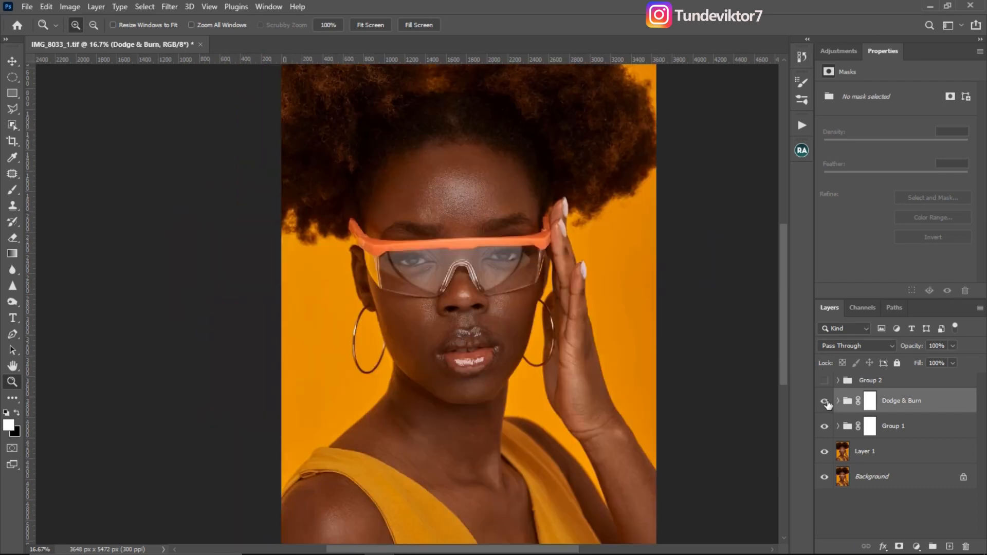
{"action": "left_click", "coordinate": [828, 403]}
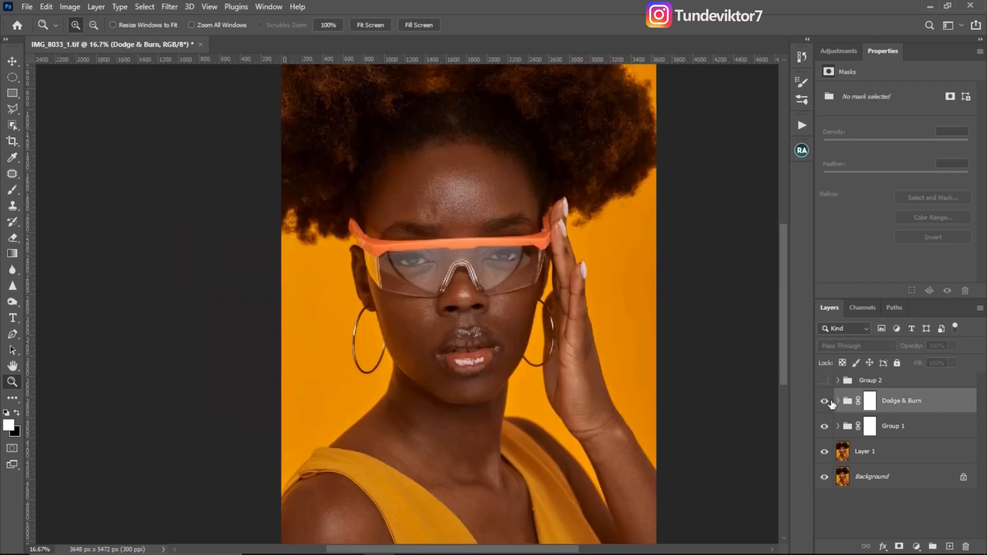
{"action": "left_click", "coordinate": [830, 403]}
{"action": "left_click", "coordinate": [832, 404]}
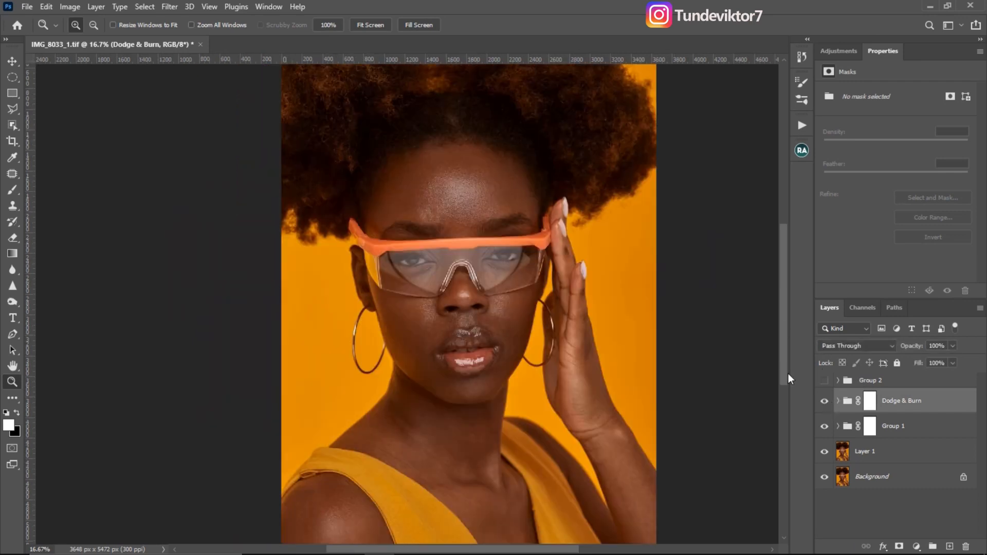
{"action": "left_click", "coordinate": [479, 244]}
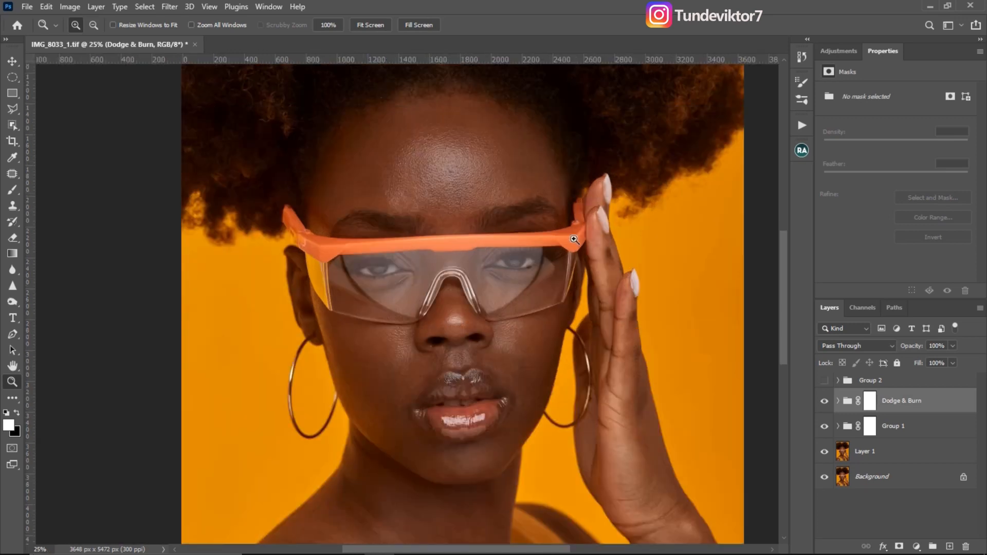
Delete Group 2 and select the layer mask of the Dodge & Burn group
{"action": "left_click", "coordinate": [877, 382]}
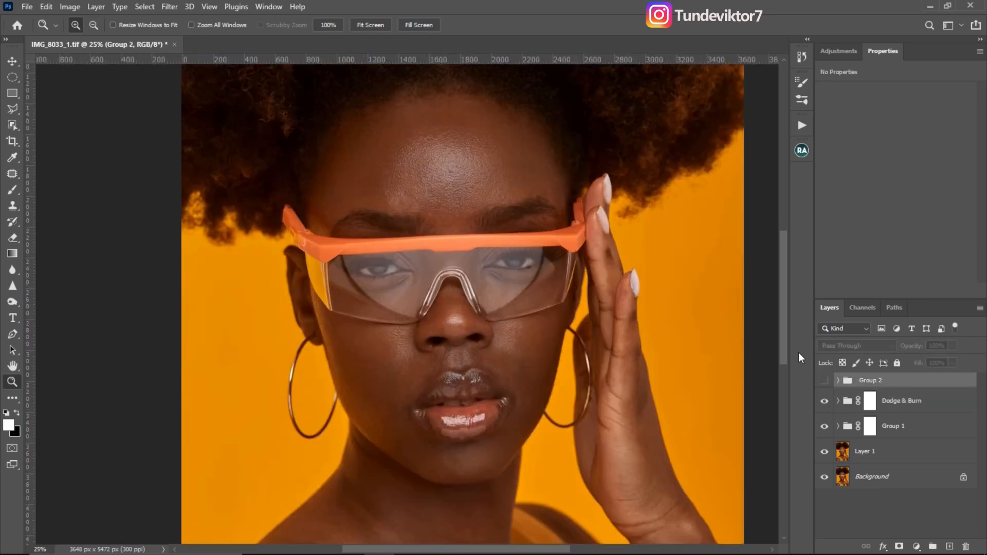
{"action": "left_click", "coordinate": [823, 380]}
{"action": "left_click", "coordinate": [823, 380]}
{"action": "key", "text": "Delete"}
{"action": "left_click", "coordinate": [868, 385]}
{"action": "left_click", "coordinate": [485, 235], "text": "alt"}
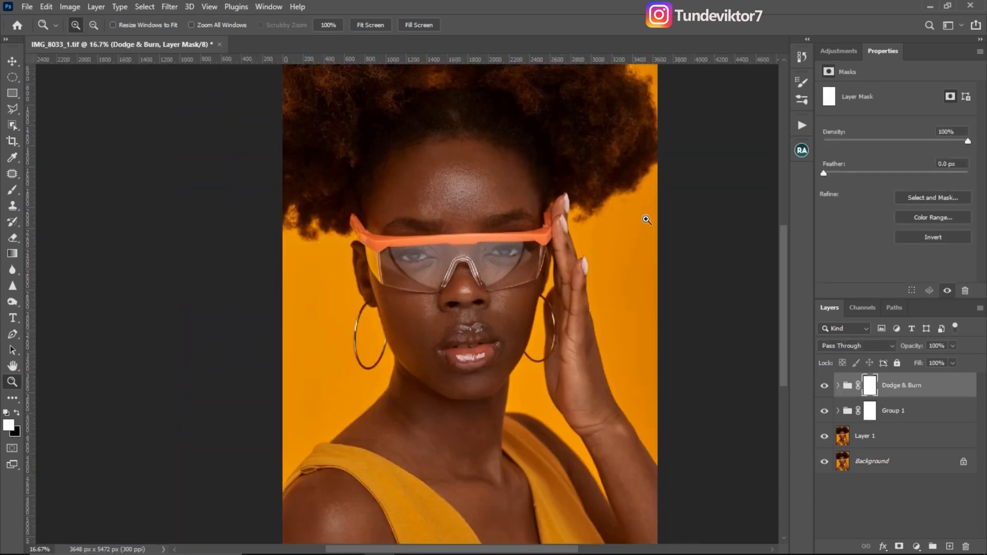
{"action": "left_click", "coordinate": [798, 152]}
{"action": "left_click", "coordinate": [783, 161]}
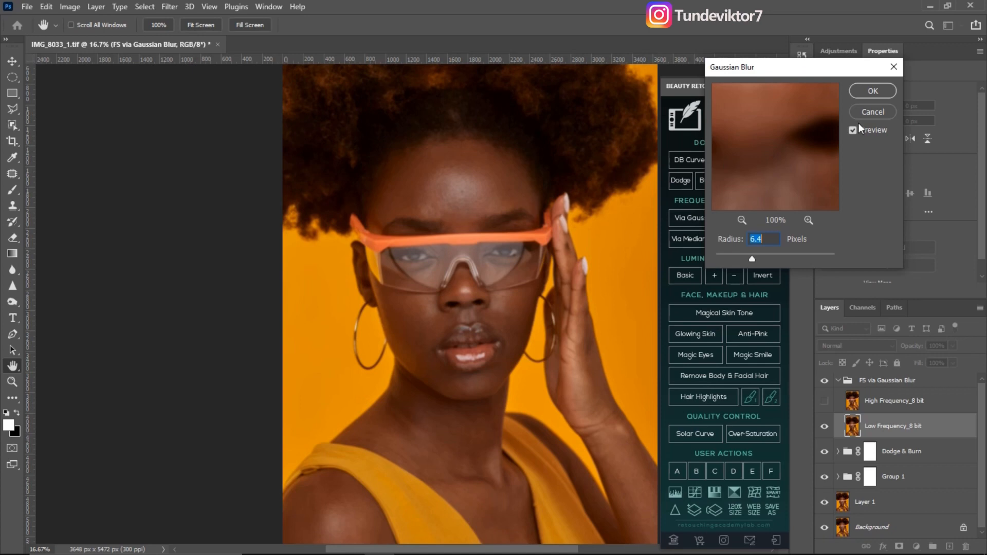
{"action": "left_click", "coordinate": [873, 91]}
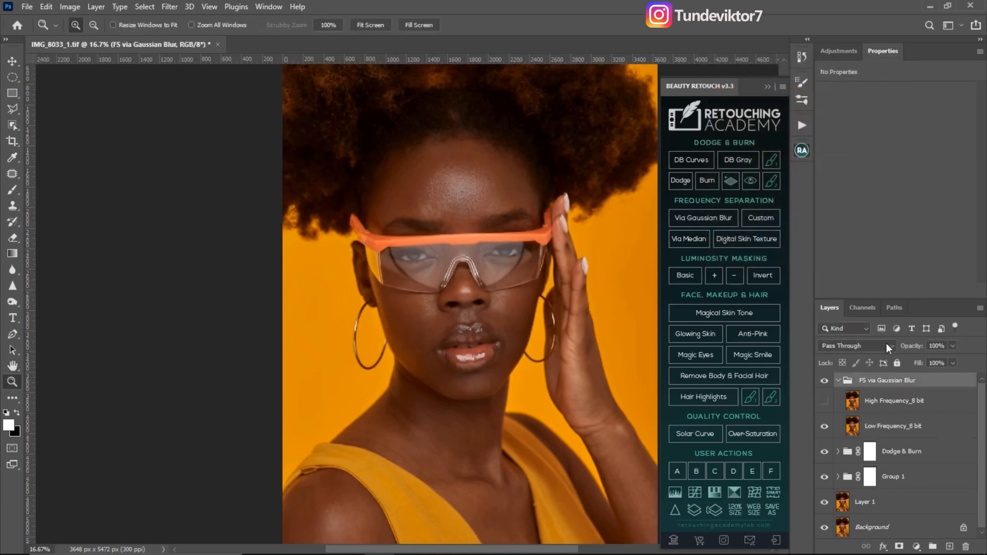
{"action": "left_click", "coordinate": [469, 196]}
{"action": "left_click", "coordinate": [467, 195]}
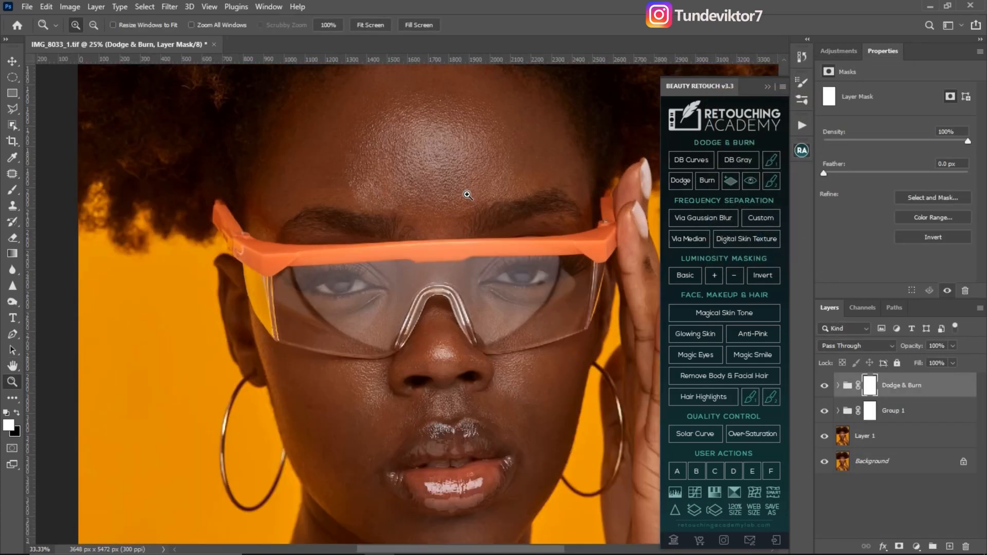
Run the Beauty Retouch frequency separation via Gaussian Blur with a blur radius of 20 pixels
{"action": "left_click", "coordinate": [691, 219]}
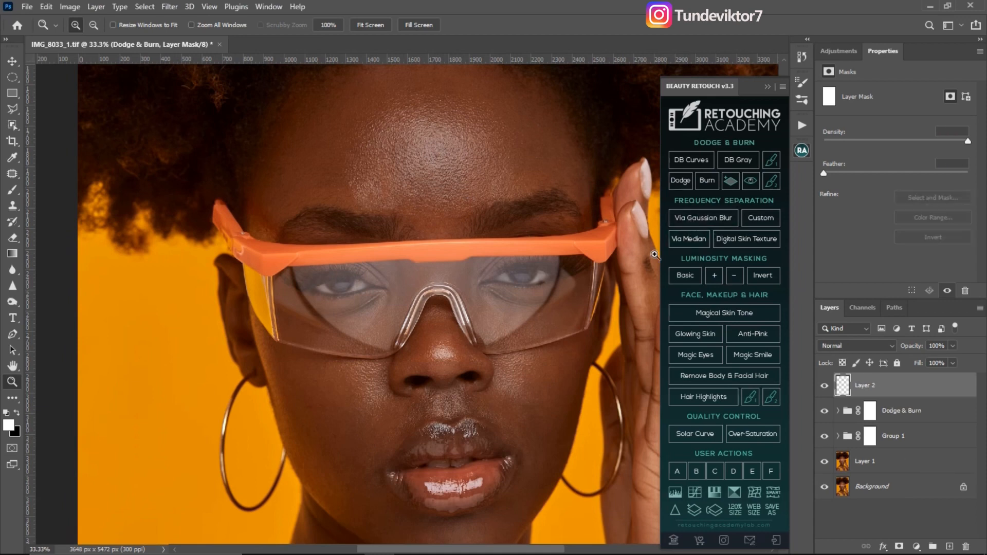
{"action": "type", "text": "20"}
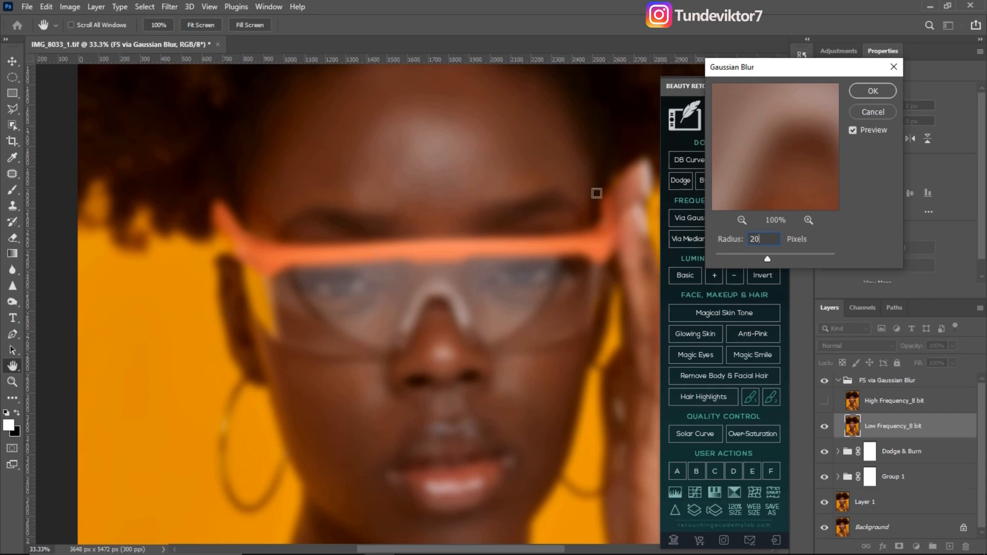
{"action": "left_click", "coordinate": [759, 239]}
{"action": "left_click", "coordinate": [864, 91]}
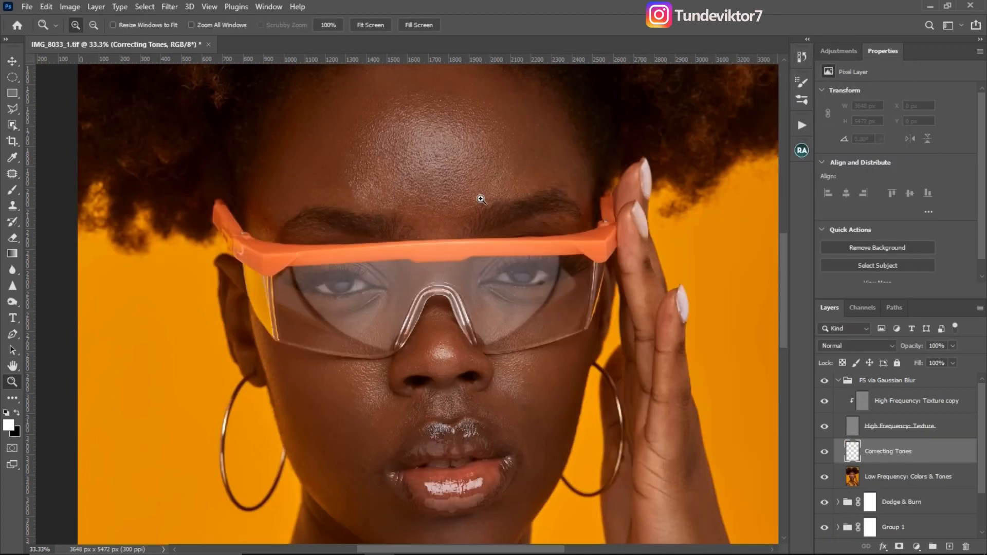
Select the High Frequency: Texture copy layer in the FS via Gaussian Blur group
{"action": "left_click_drag", "start_coordinate": [507, 342], "coordinate": [505, 236]}
{"action": "left_click_drag", "start_coordinate": [471, 182], "coordinate": [468, 290]}
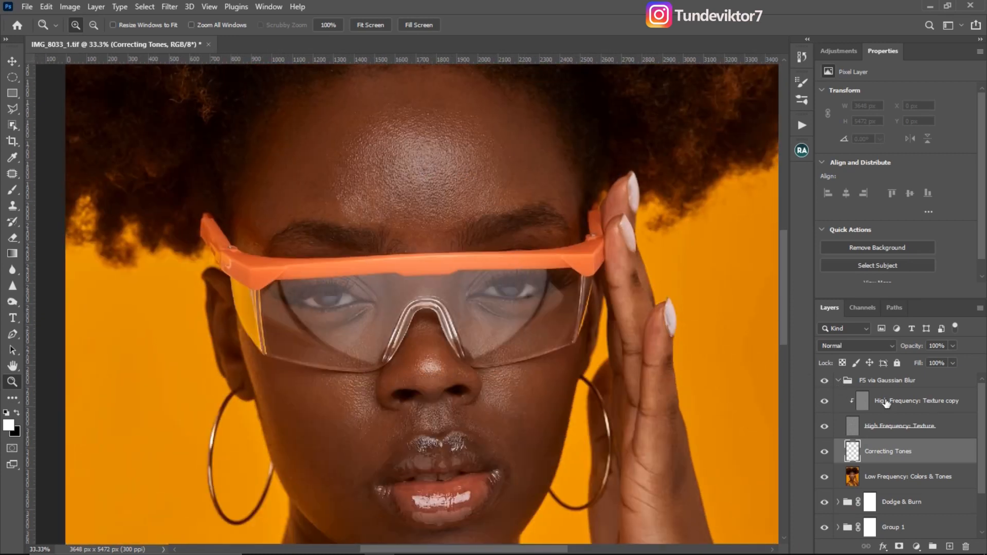
{"action": "left_click", "coordinate": [866, 403]}
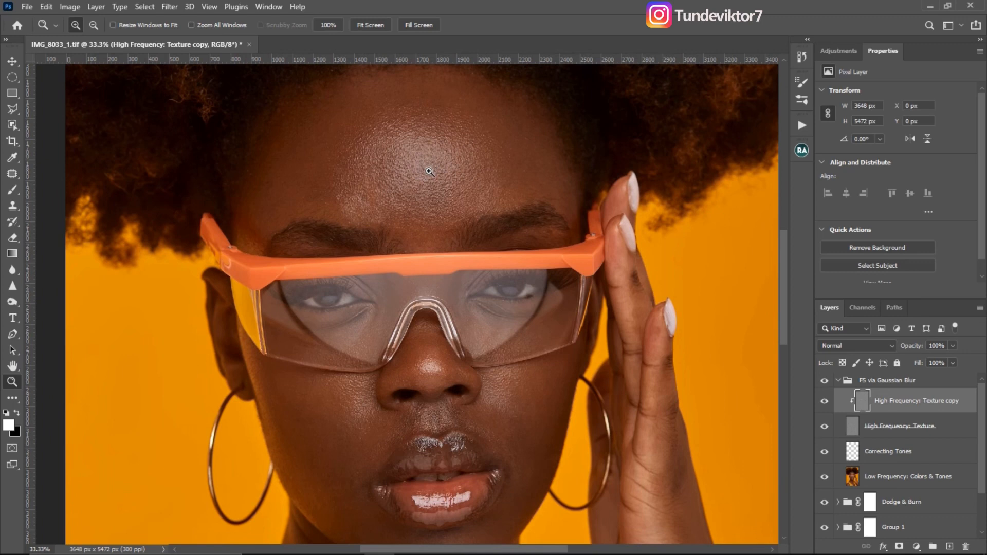
{"action": "left_click", "coordinate": [434, 166]}
{"action": "left_click", "coordinate": [438, 191], "text": "alt"}
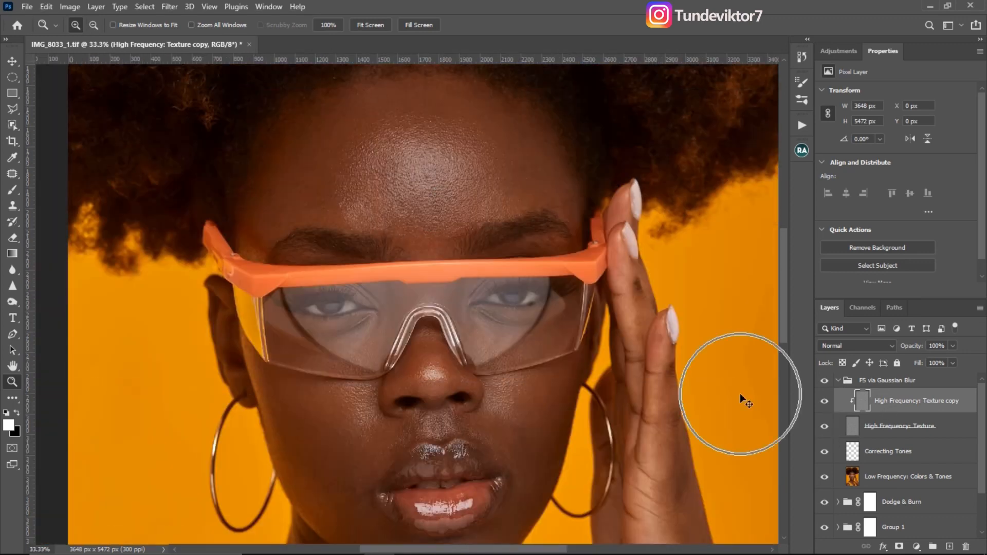
{"action": "left_click", "coordinate": [867, 401]}
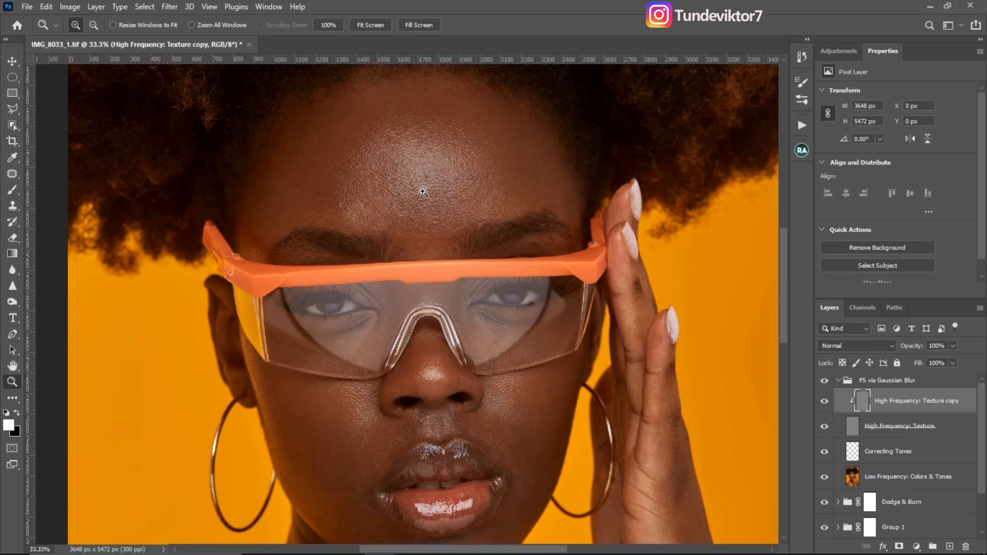
{"action": "left_click", "coordinate": [865, 409]}
{"action": "left_click", "coordinate": [883, 407], "text": "ctrl"}
{"action": "left_click_drag", "start_coordinate": [874, 408], "coordinate": [868, 409]}
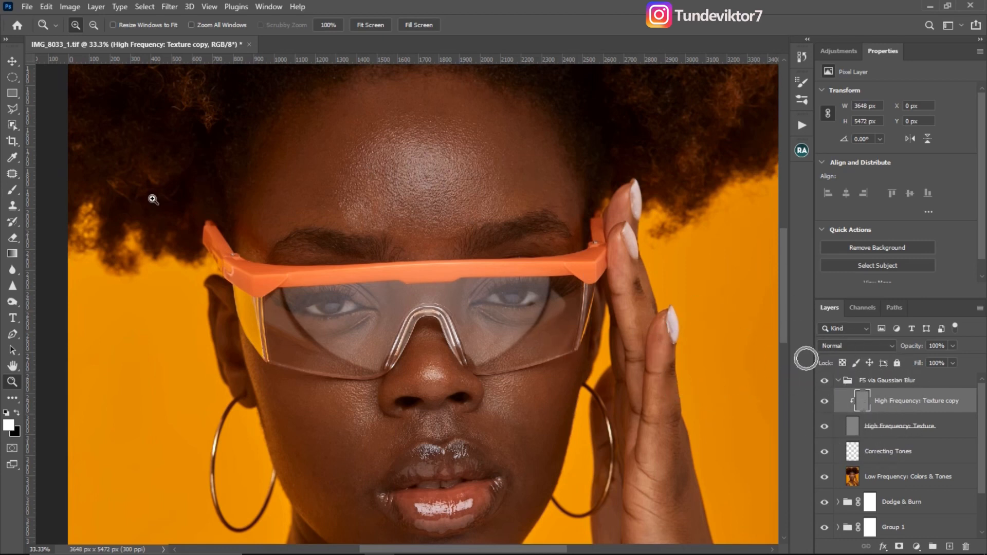
Clean up the forehead's skin texture by sampling and painting nearby texture with the Clone Stamp and a 40 px brush
{"action": "left_click", "coordinate": [13, 208]}
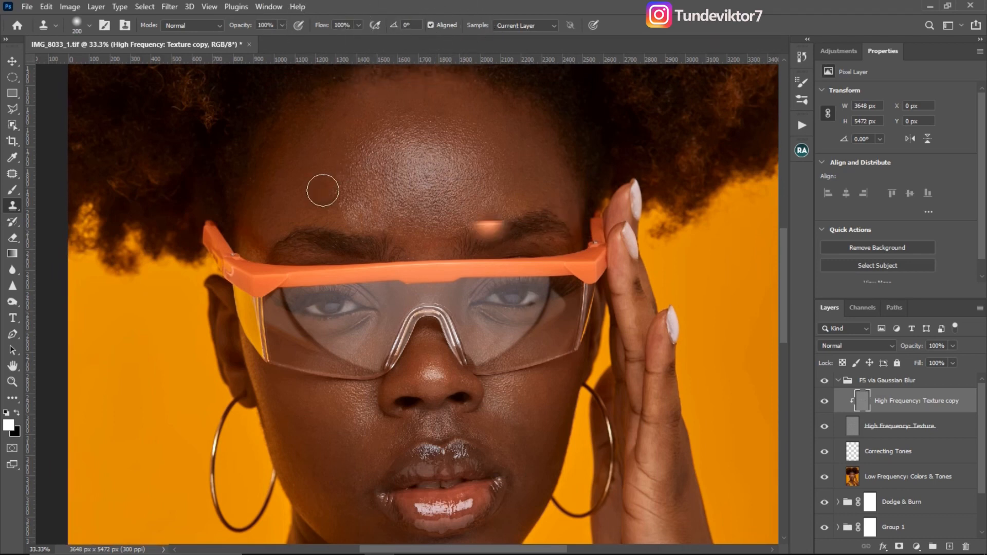
{"action": "key", "text": "bracketleft"}
{"action": "key", "text": "bracketleft"}
{"action": "key", "text": "bracketleft"}
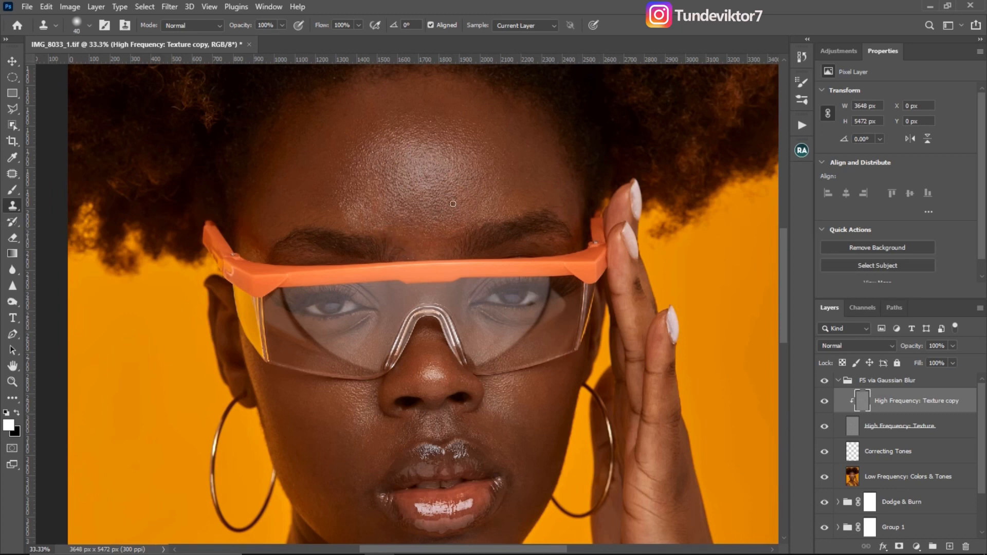
{"action": "left_click", "coordinate": [444, 186], "text": "alt"}
{"action": "left_click_drag", "start_coordinate": [437, 178], "coordinate": [436, 180]}
{"action": "left_click", "coordinate": [477, 170]}
{"action": "left_click", "coordinate": [462, 175]}
{"action": "left_click", "coordinate": [432, 197], "text": "alt"}
{"action": "left_click", "coordinate": [437, 169]}
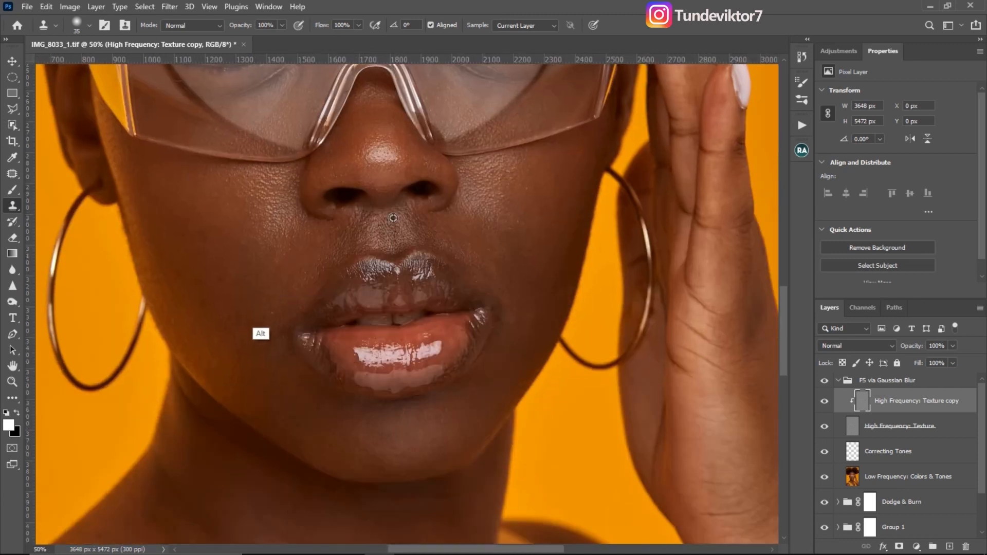
Clone fresh skin texture onto the middle of the forehead with a 35 px brush
{"action": "key", "text": "ctrl+minus"}
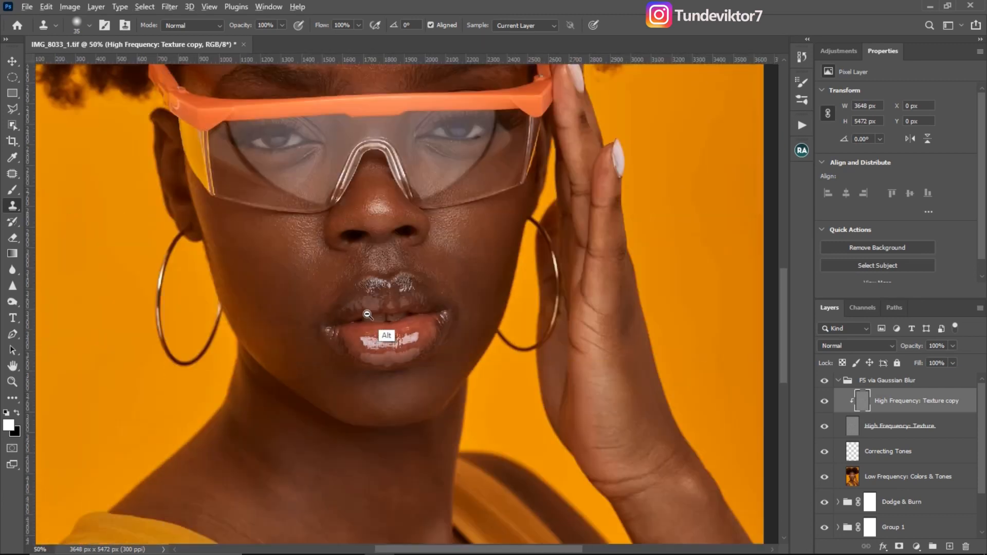
{"action": "key", "text": "z"}
{"action": "left_click_drag", "start_coordinate": [459, 239], "coordinate": [472, 309]}
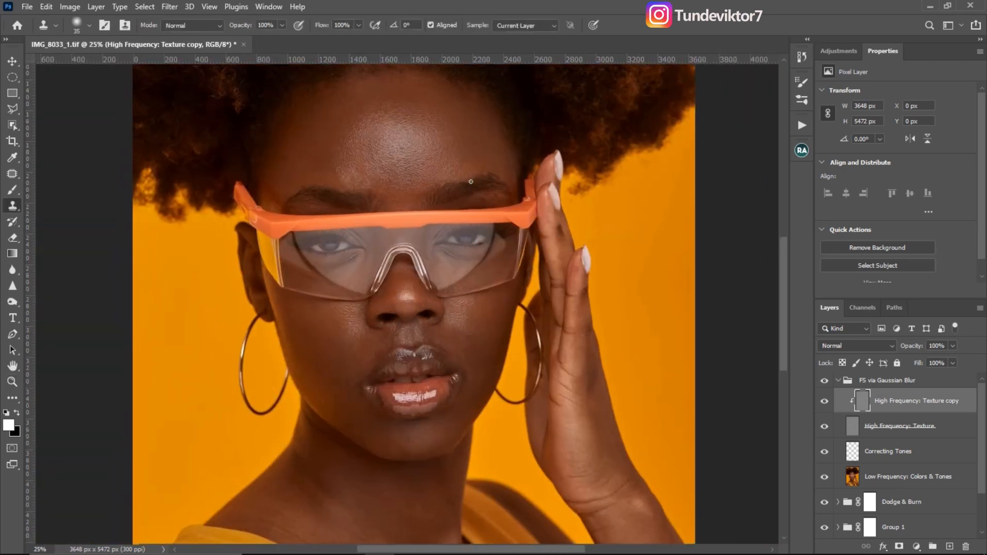
{"action": "left_click", "coordinate": [411, 151], "text": "alt"}
{"action": "left_click", "coordinate": [405, 149]}
Select the Correcting Tones layer and switch to the Mixer Brush tool
{"action": "left_click", "coordinate": [882, 454]}
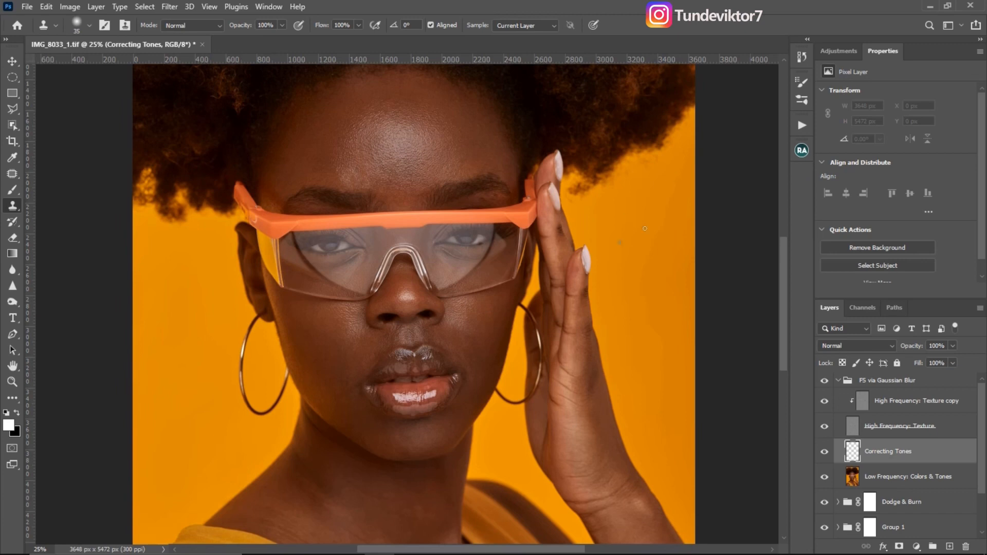
{"action": "left_click", "coordinate": [847, 452]}
{"action": "left_click", "coordinate": [851, 454]}
{"action": "left_click", "coordinate": [14, 193]}
{"action": "right_click", "coordinate": [11, 190]}
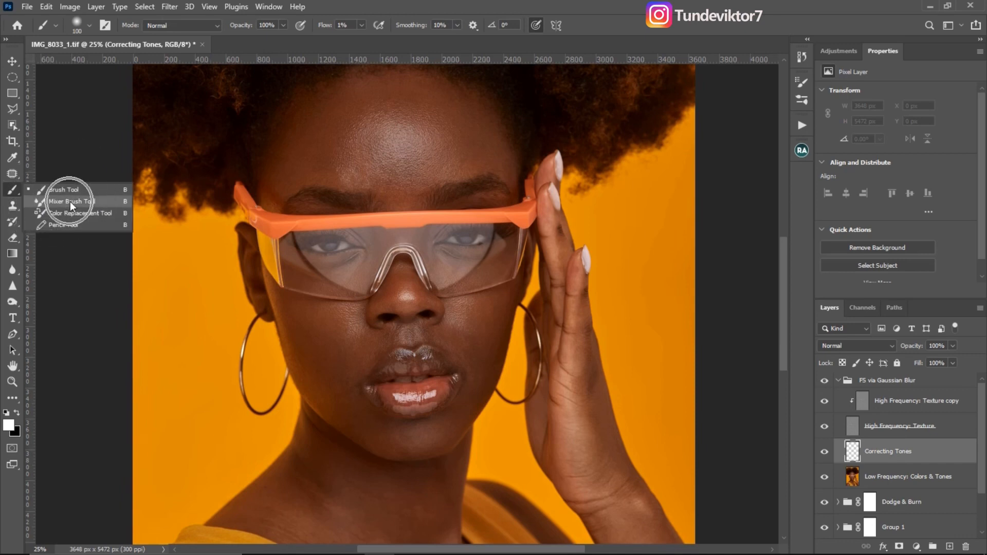
{"action": "left_click", "coordinate": [70, 202]}
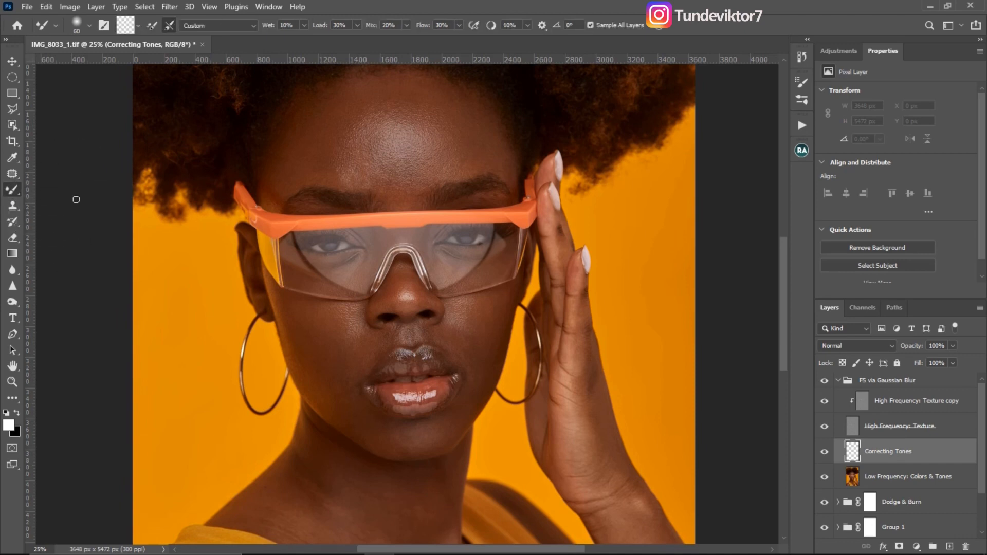
Clean the Mixer Brush, keep cleaning after each stroke switched on, and use the Custom blending preset
{"action": "left_click", "coordinate": [89, 25]}
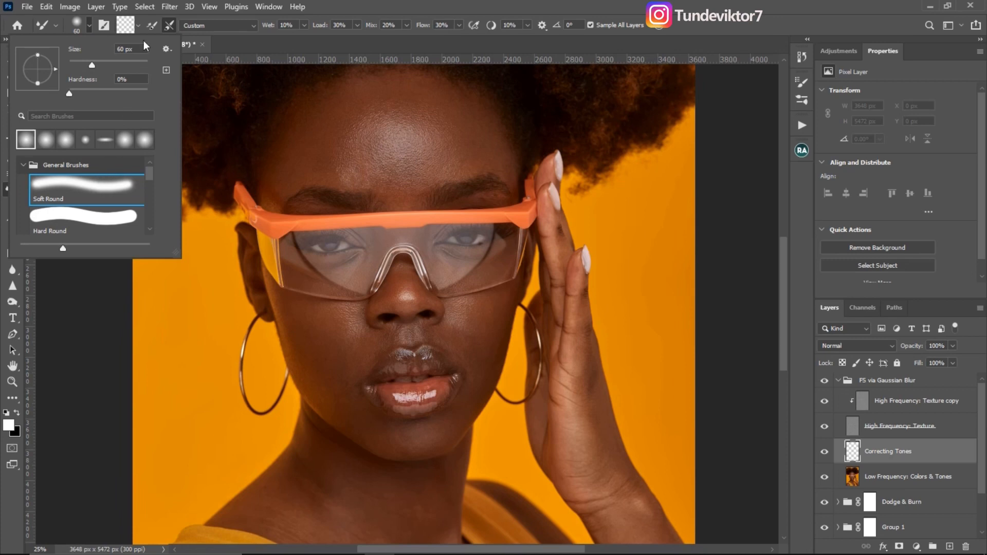
{"action": "left_click", "coordinate": [137, 23]}
{"action": "left_click", "coordinate": [137, 25]}
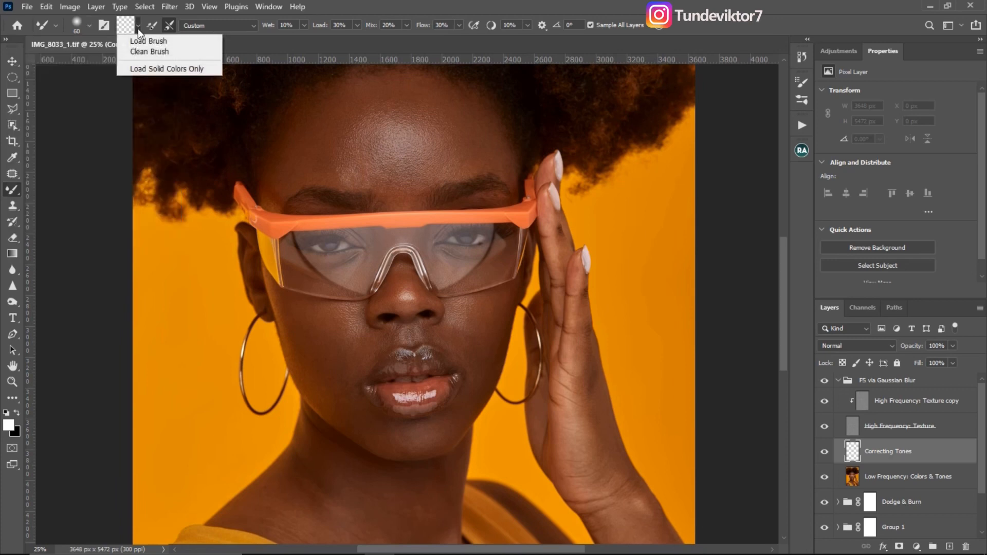
{"action": "left_click", "coordinate": [147, 51]}
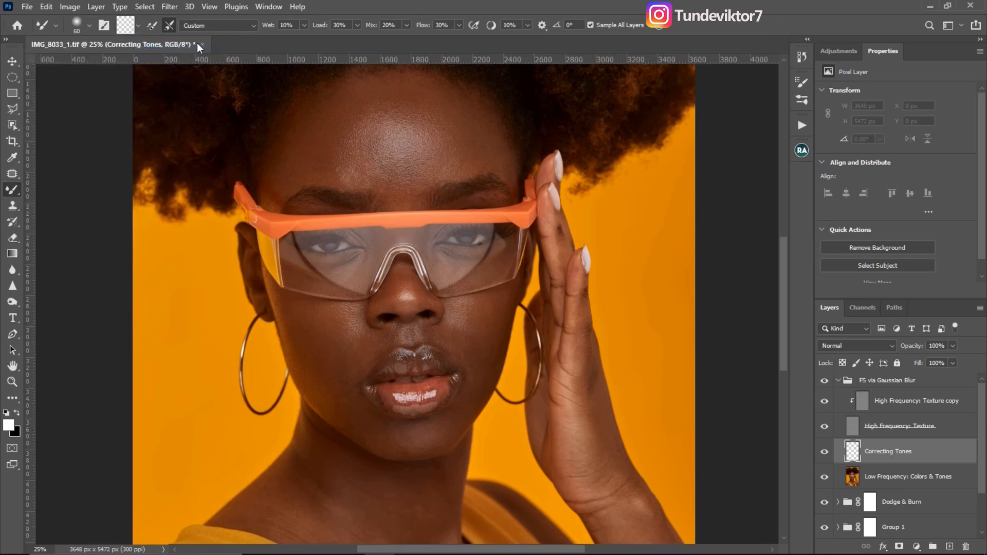
{"action": "left_click", "coordinate": [167, 25]}
{"action": "left_click", "coordinate": [167, 25]}
{"action": "left_click", "coordinate": [167, 25]}
{"action": "left_click", "coordinate": [231, 24]}
{"action": "left_click", "coordinate": [226, 35]}
{"action": "key", "text": "ctrl"}
{"action": "key", "text": "ctrl"}
{"action": "key", "text": "ctrl"}
{"action": "key", "text": "ctrl"}
{"action": "key", "text": "ctrl"}
{"action": "key", "text": "ctrl"}
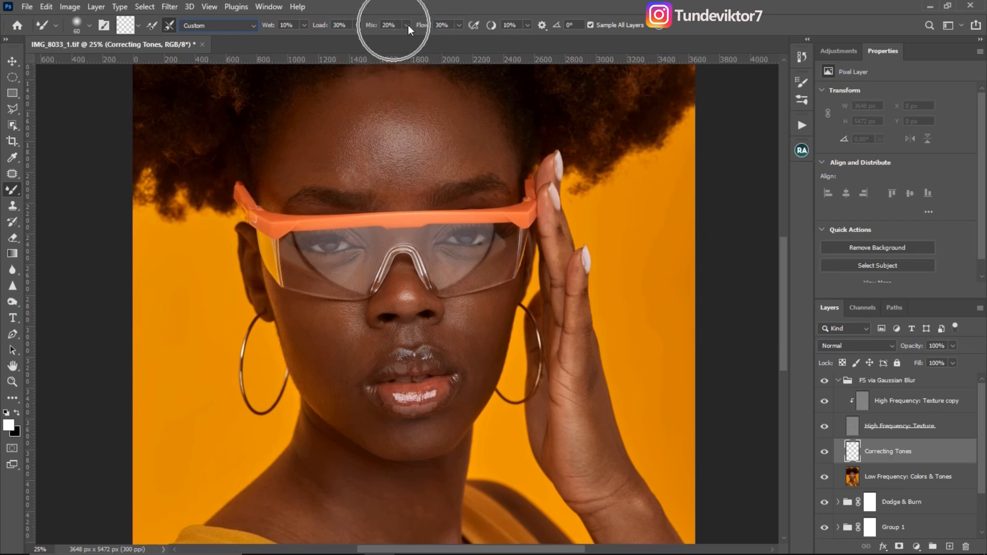
{"action": "key", "text": "ctrl"}
{"action": "key", "text": "ctrl"}
{"action": "key", "text": "ctrl"}
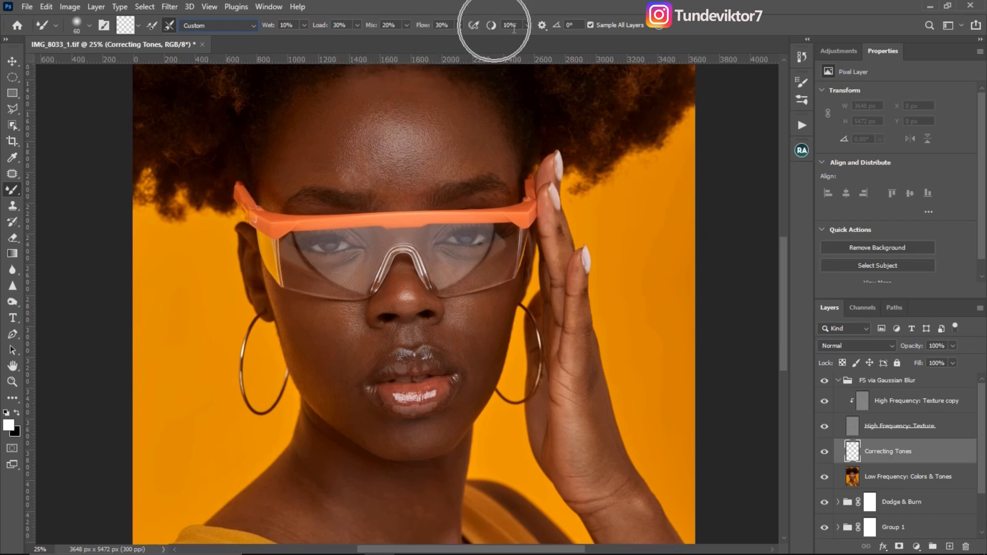
{"action": "key", "text": "ctrl"}
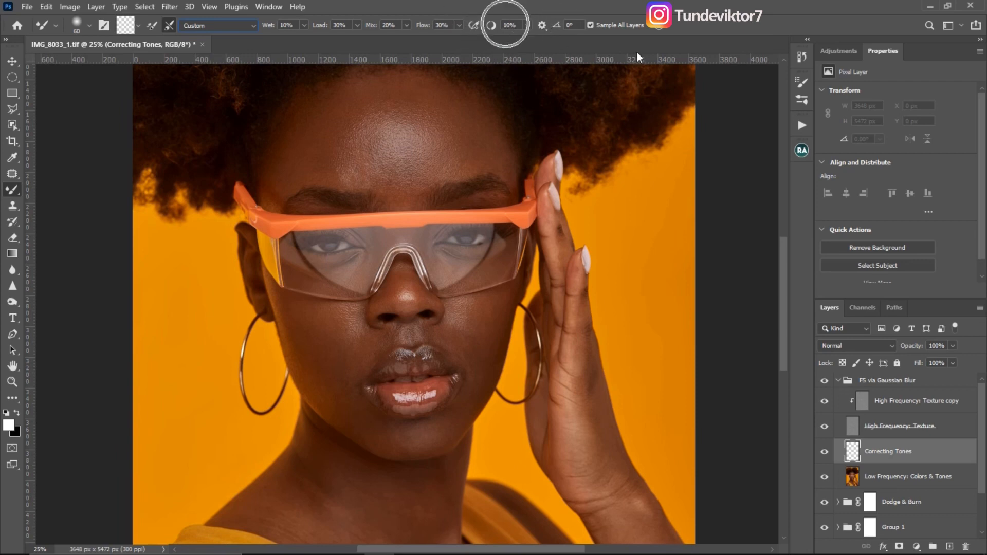
{"action": "key", "text": "ctrl"}
{"action": "key", "text": "ctrl"}
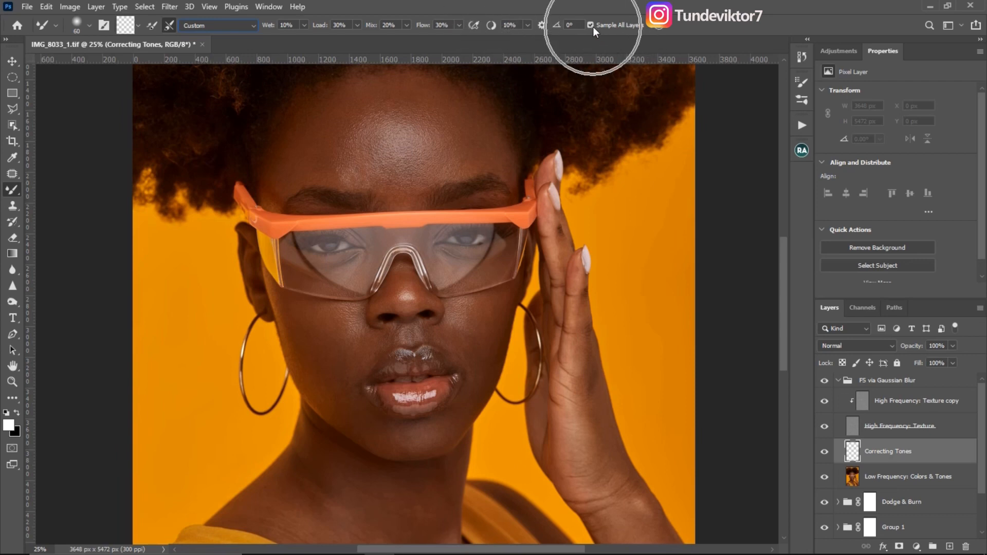
{"action": "key", "text": "ctrl"}
{"action": "key", "text": "ctrl"}
{"action": "key", "text": "ctrl"}
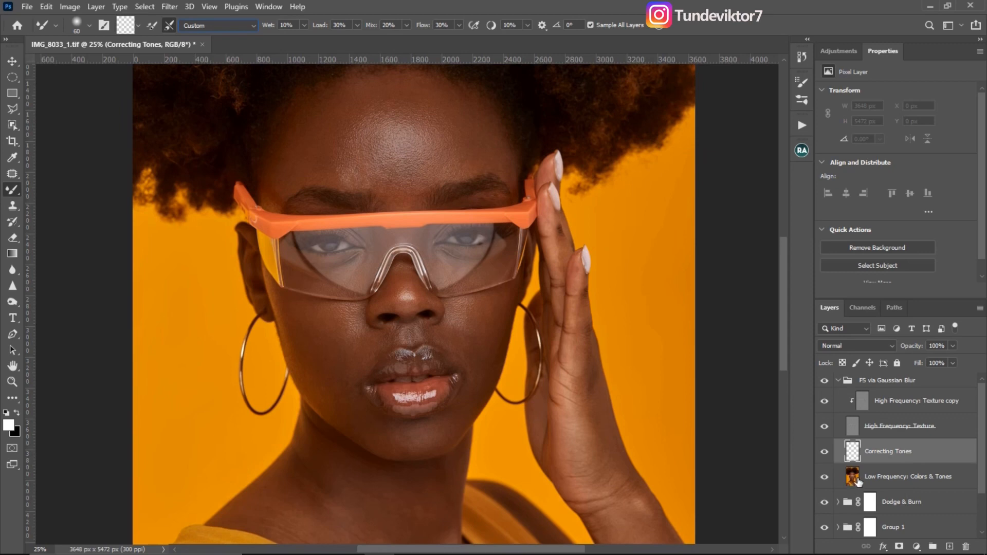
Select the Low Frequency: Colors & Tones layer, turn off Sample All Layers, and set the Mixer Brush size to 250 px
{"action": "left_click", "coordinate": [856, 479]}
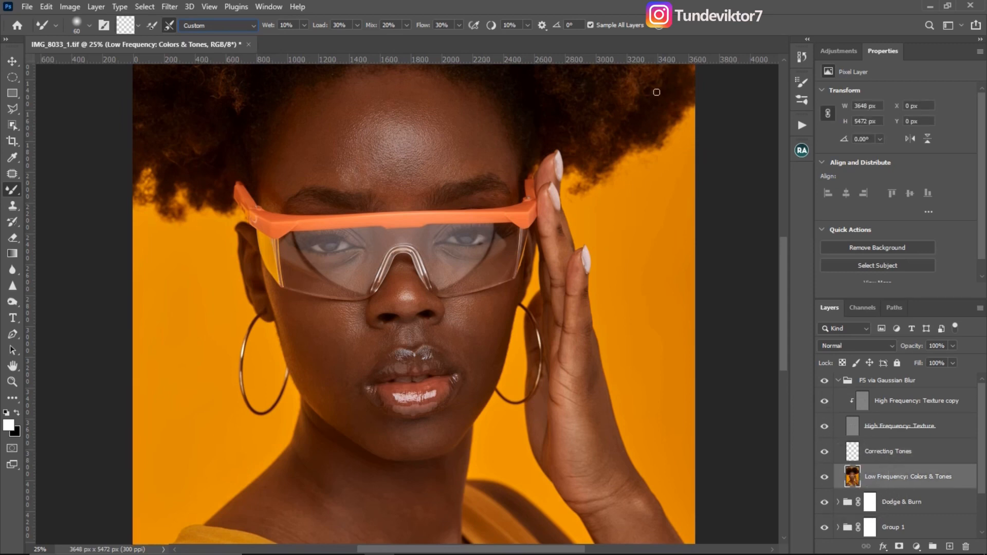
{"action": "left_click", "coordinate": [589, 26]}
{"action": "key", "text": "bracketright"}
{"action": "key", "text": "bracketright"}
{"action": "key", "text": "bracketright"}
{"action": "key", "text": "bracketright"}
{"action": "key", "text": "bracketleft"}
{"action": "key", "text": "bracketleft"}
{"action": "key", "text": "bracketleft"}
{"action": "key", "text": "bracketleft"}
Compare the portrait with the FS via Gaussian Blur group off and on
{"action": "left_click", "coordinate": [827, 381]}
{"action": "left_click", "coordinate": [828, 380]}
{"action": "left_click", "coordinate": [828, 380]}
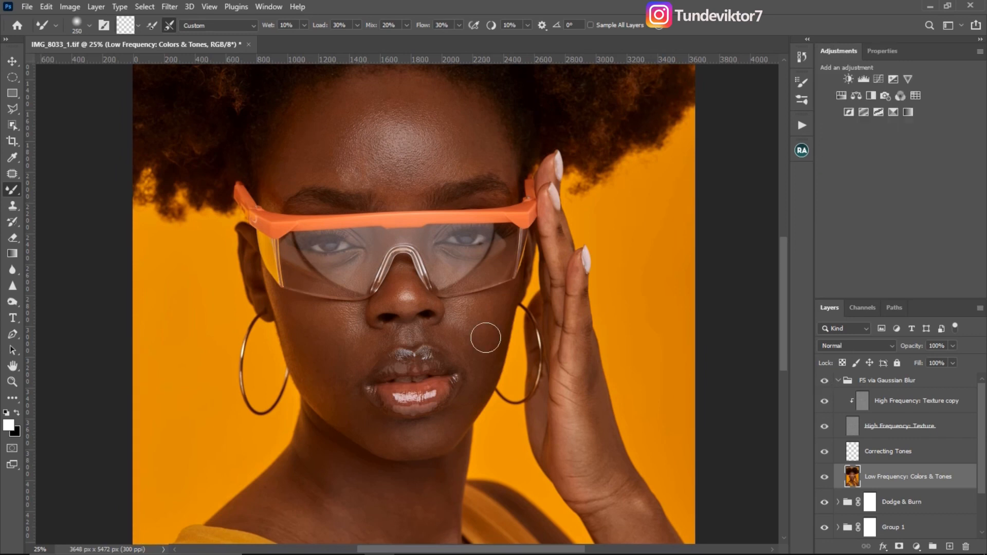
Select the Correcting Tones layer, turn on Sample All Layers for the Mixer Brush, and hide the High Frequency: Texture layer
{"action": "left_click", "coordinate": [865, 458]}
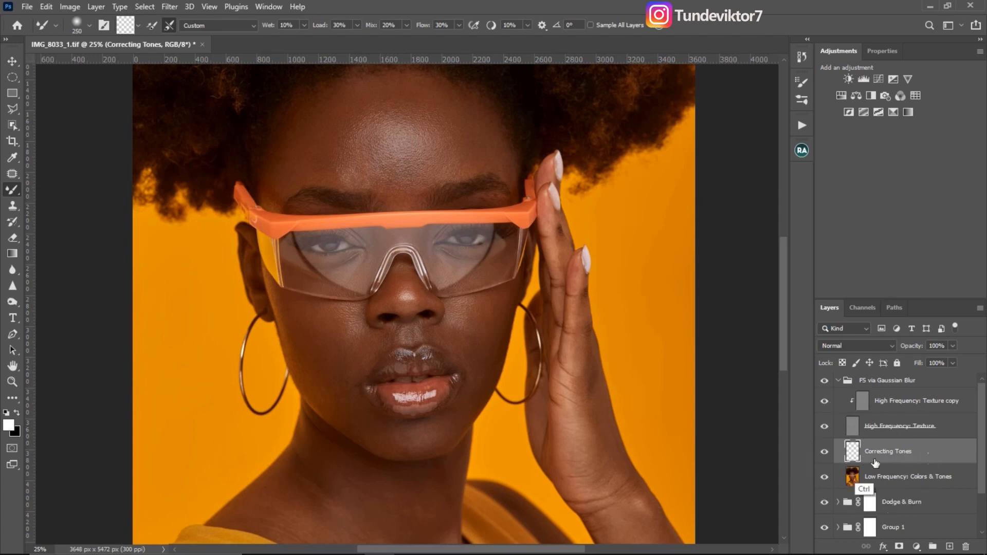
{"action": "left_click", "coordinate": [591, 25]}
{"action": "left_click_drag", "start_coordinate": [446, 144], "coordinate": [469, 180]}
{"action": "left_click", "coordinate": [824, 428]}
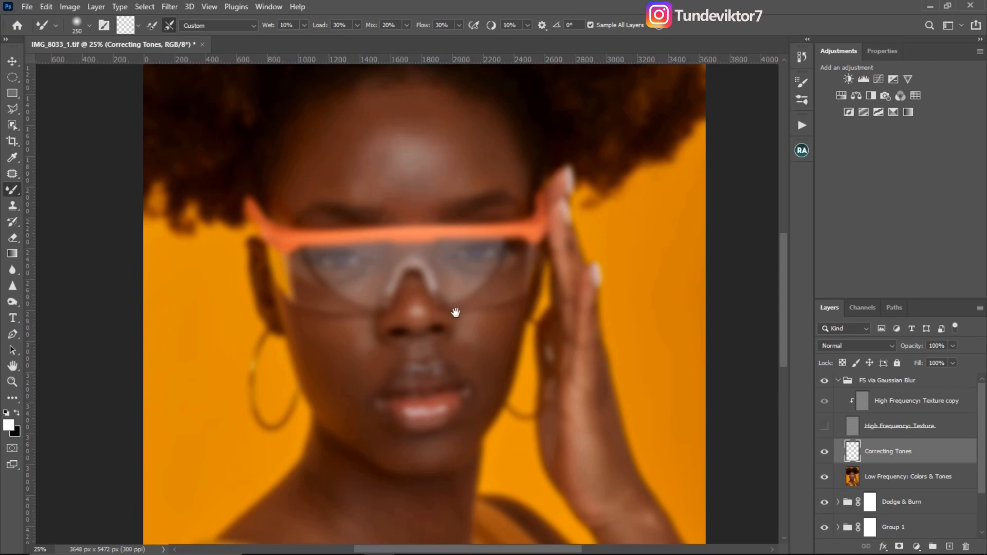
{"action": "left_click_drag", "start_coordinate": [455, 312], "coordinate": [456, 192]}
{"action": "left_click_drag", "start_coordinate": [454, 293], "coordinate": [446, 334]}
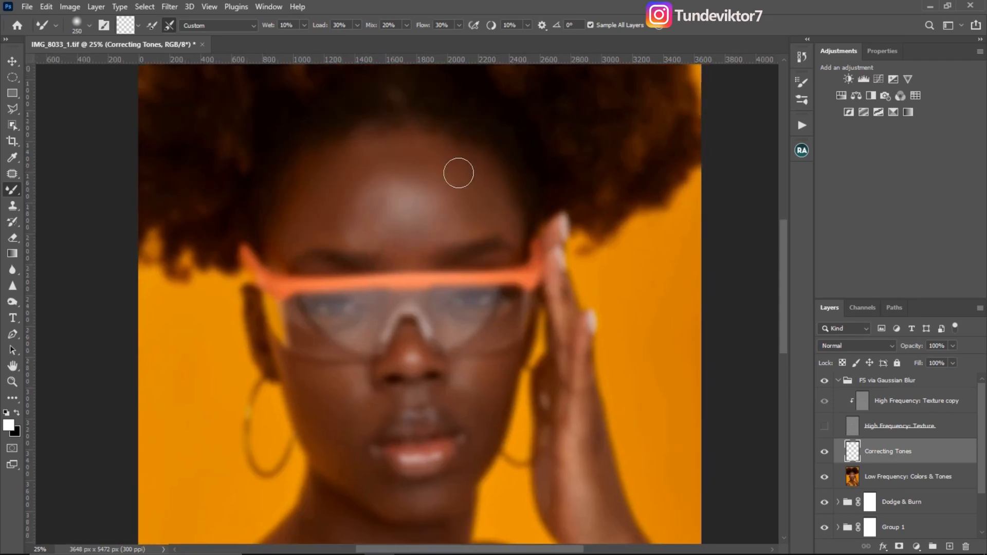
Blend the uneven tones across the forehead with the Mixer Brush, varying its size, and check them briefly with the texture layer shown
{"action": "key", "text": "bracketleft"}
{"action": "key", "text": "bracketright"}
{"action": "key", "text": "bracketright"}
{"action": "key", "text": "bracketright"}
{"action": "key", "text": "bracketleft"}
{"action": "key", "text": "bracketright"}
{"action": "key", "text": "bracketright"}
{"action": "key", "text": "bracketright"}
{"action": "key", "text": "bracketleft"}
{"action": "key", "text": "bracketleft"}
{"action": "key", "text": "bracketleft"}
{"action": "key", "text": "bracketleft"}
{"action": "key", "text": "bracketleft"}
{"action": "key", "text": "bracketright"}
{"action": "key", "text": "bracketright"}
{"action": "key", "text": "bracketleft"}
{"action": "key", "text": "bracketleft"}
{"action": "left_click", "coordinate": [826, 426]}
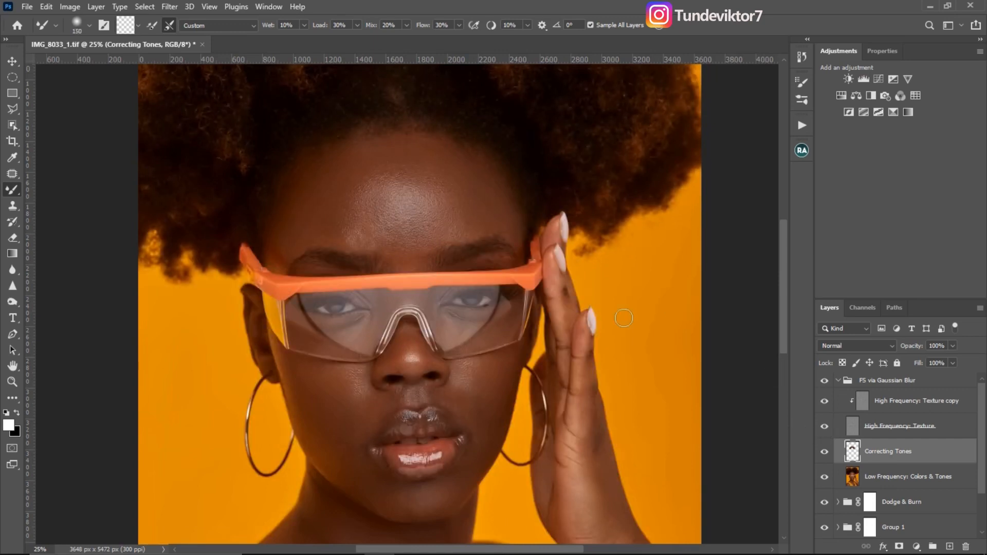
{"action": "left_click", "coordinate": [825, 426]}
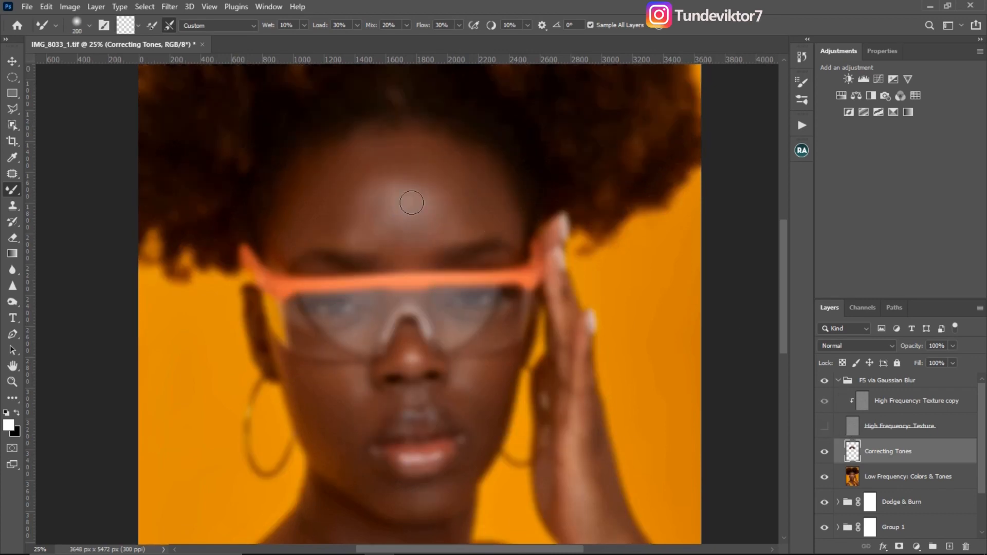
Smooth the edges of the forehead highlight with the Mixer Brush at about 175 to 250 px
{"action": "key", "text": "bracketright"}
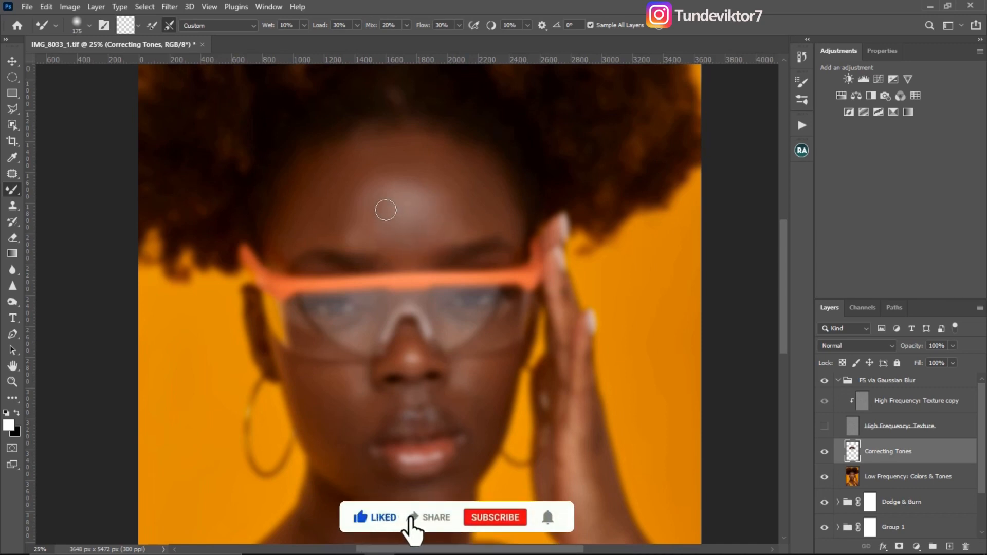
{"action": "key", "text": "bracketleft"}
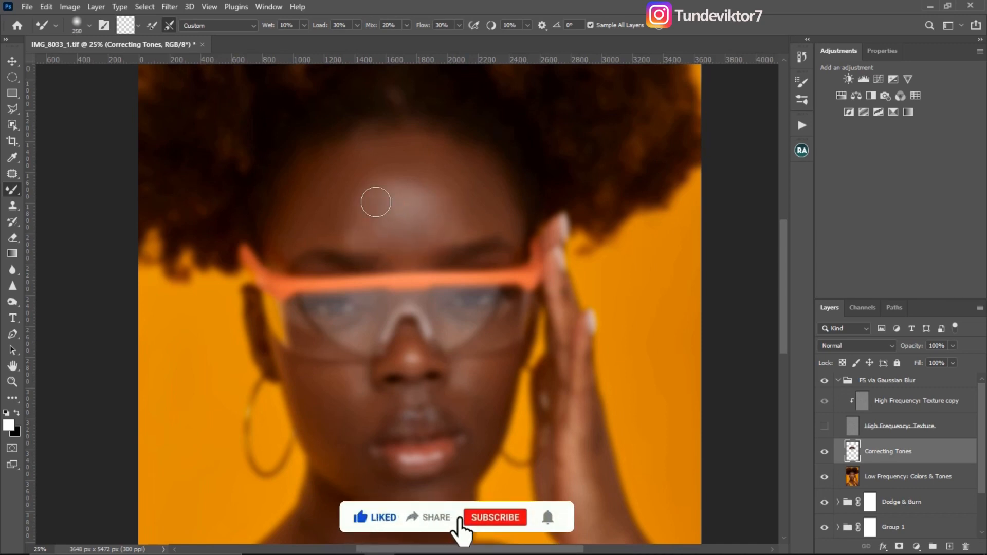
{"action": "key", "text": "bracketleft"}
{"action": "key", "text": "bracketleft"}
{"action": "key", "text": "bracketleft"}
{"action": "key", "text": "bracketleft"}
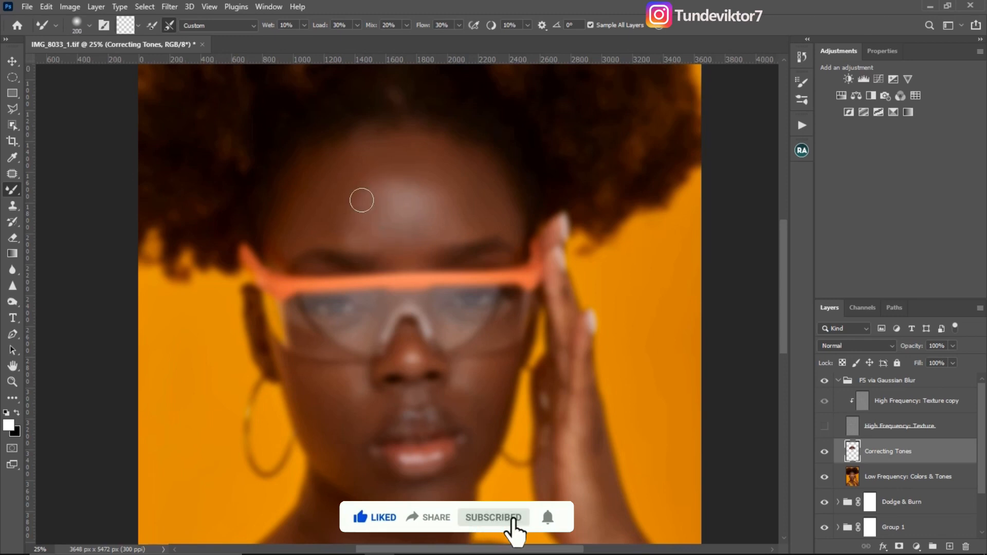
{"action": "key", "text": "bracketright"}
{"action": "key", "text": "bracketright"}
{"action": "key", "text": "bracketright"}
{"action": "key", "text": "bracketright"}
{"action": "key", "text": "bracketleft"}
{"action": "key", "text": "ctrl"}
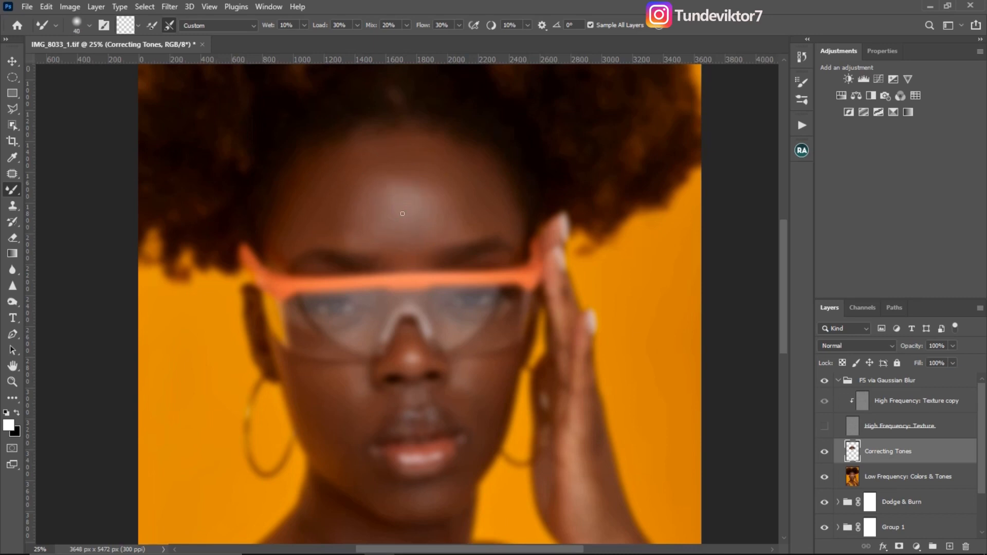
Refine the forehead transitions above the eyebrows, using Mixer Brush sizes from 40 px up to 300 px
{"action": "key", "text": "bracketright"}
{"action": "key", "text": "bracketright"}
{"action": "key", "text": "bracketright"}
{"action": "key", "text": "bracketright"}
{"action": "key", "text": "bracketright"}
{"action": "key", "text": "bracketright"}
{"action": "key", "text": "bracketright"}
{"action": "key", "text": "bracketright"}
{"action": "key", "text": "bracketright"}
{"action": "key", "text": "bracketright"}
{"action": "key", "text": "bracketleft"}
{"action": "key", "text": "bracketleft"}
{"action": "key", "text": "bracketleft"}
{"action": "key", "text": "bracketleft"}
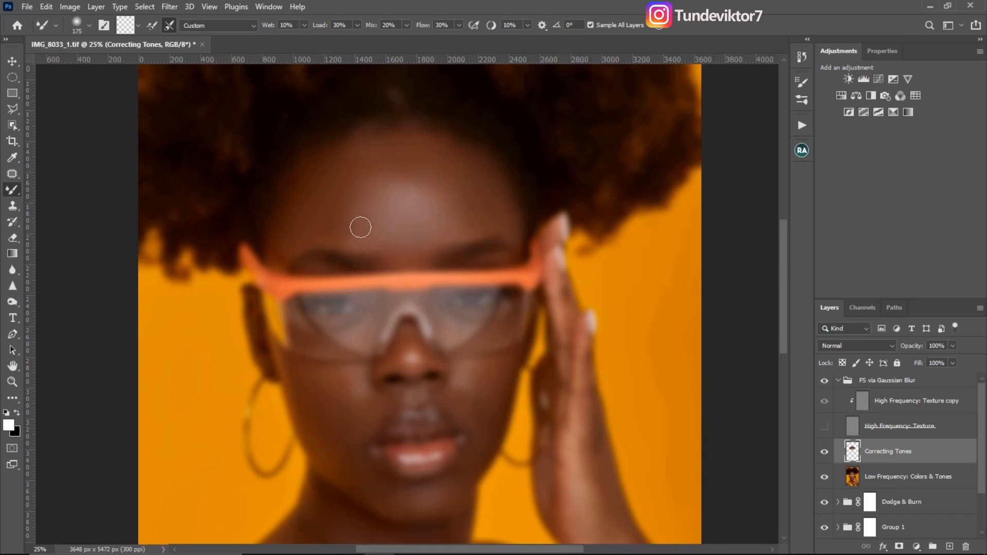
{"action": "key", "text": "bracketright"}
Show the High Frequency: Texture layer and compare the forehead with the Correcting Tones layer off and on
{"action": "left_click", "coordinate": [824, 425]}
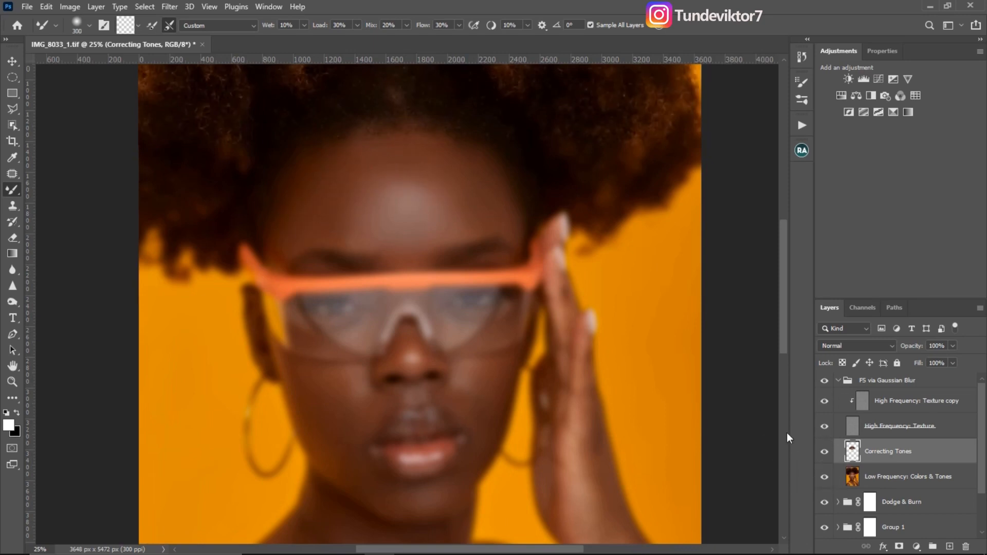
{"action": "left_click", "coordinate": [825, 455]}
{"action": "left_click", "coordinate": [824, 454]}
{"action": "left_click", "coordinate": [824, 459]}
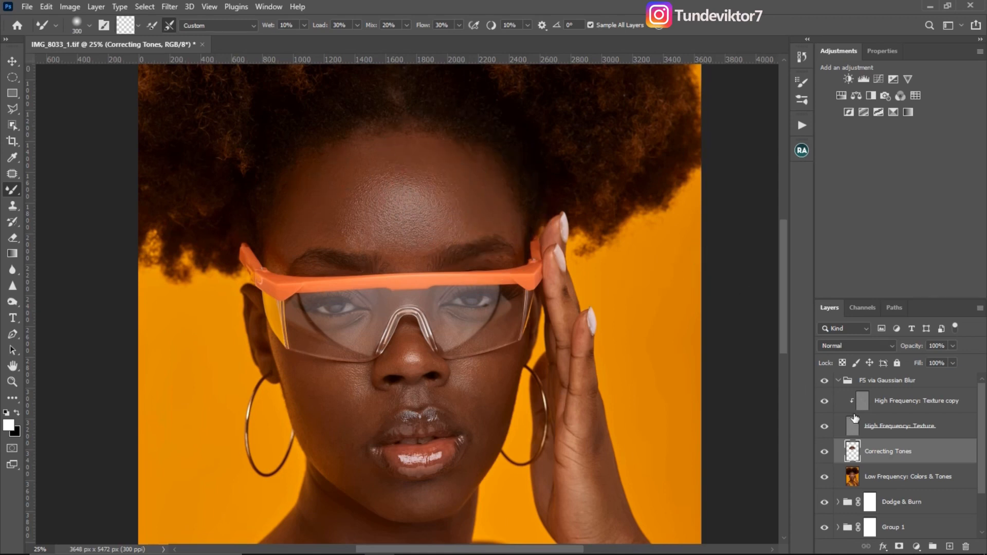
{"action": "left_click", "coordinate": [825, 453]}
{"action": "left_click", "coordinate": [825, 455]}
Hide the High Frequency: Texture layer and blend the nose tones with a 70 to 90 px Mixer Brush, checking against the texture
{"action": "left_click", "coordinate": [825, 427]}
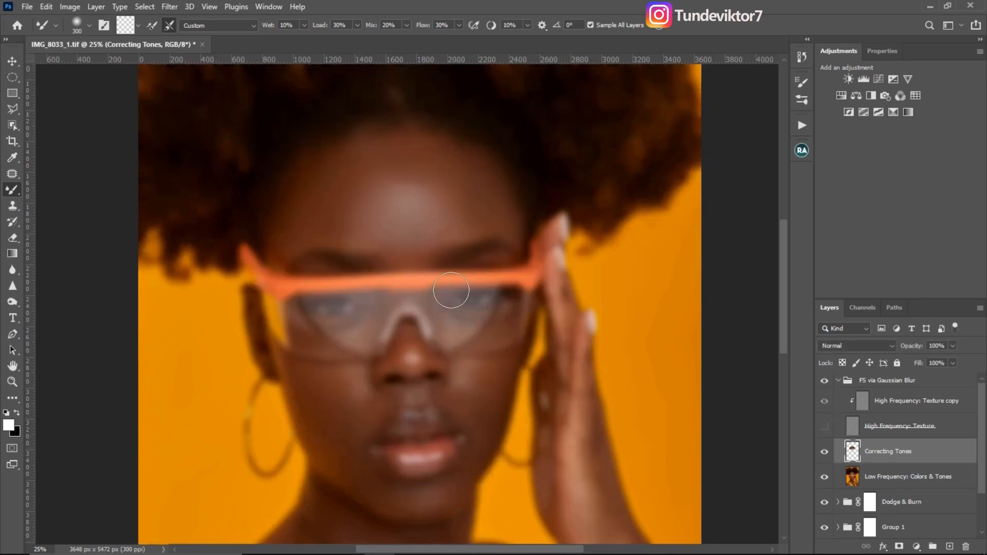
{"action": "key", "text": "z"}
{"action": "left_click", "coordinate": [423, 357]}
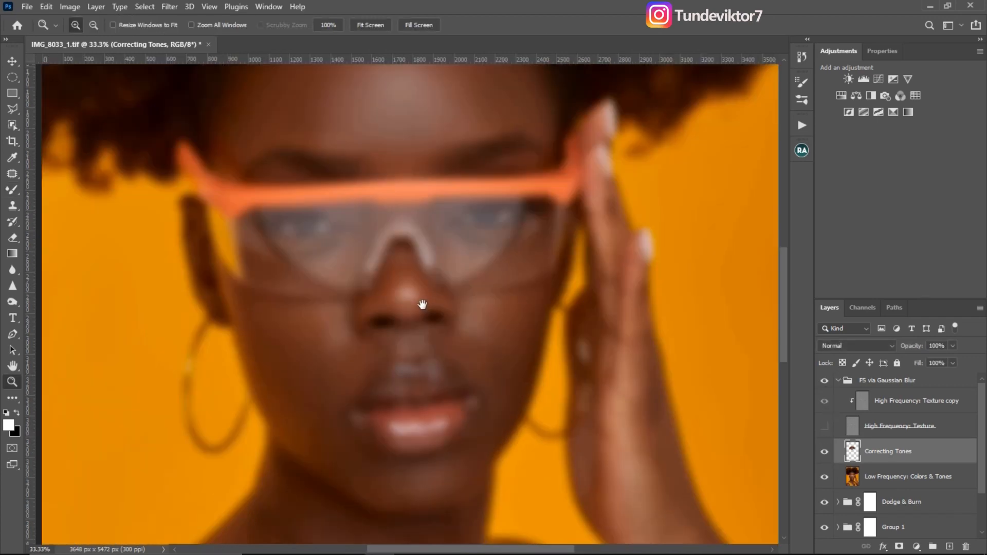
{"action": "key", "text": "b"}
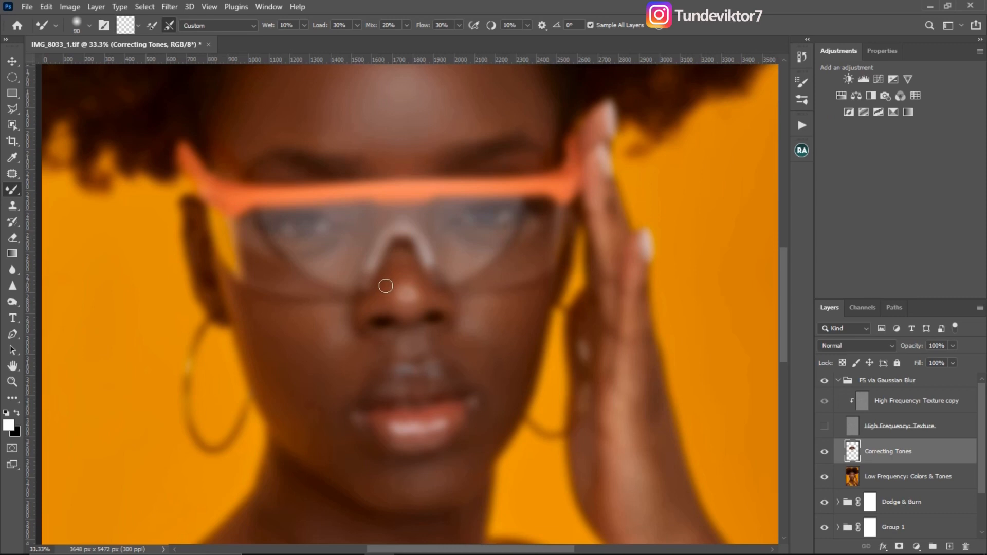
{"action": "key", "text": "z"}
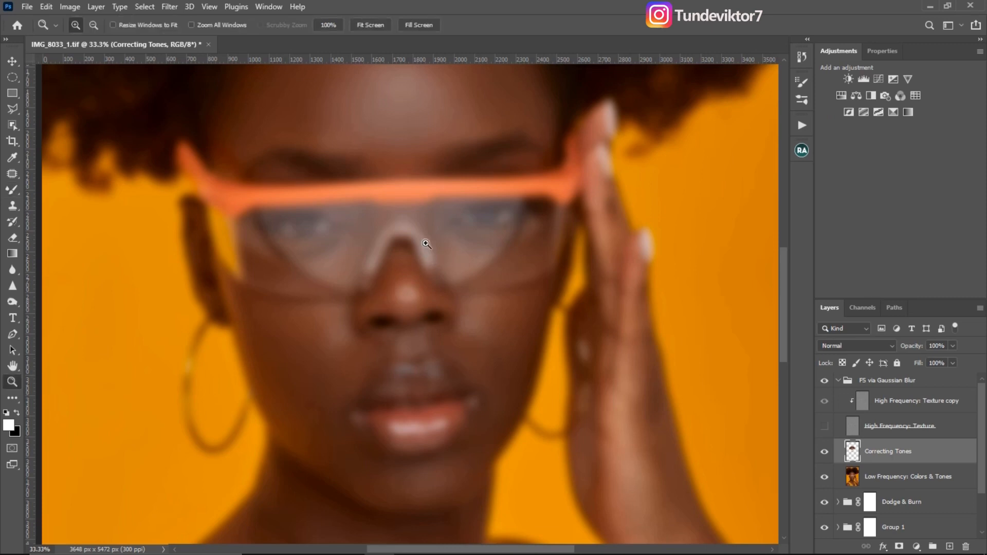
{"action": "left_click", "coordinate": [420, 242]}
{"action": "left_click", "coordinate": [414, 222]}
{"action": "key", "text": "b"}
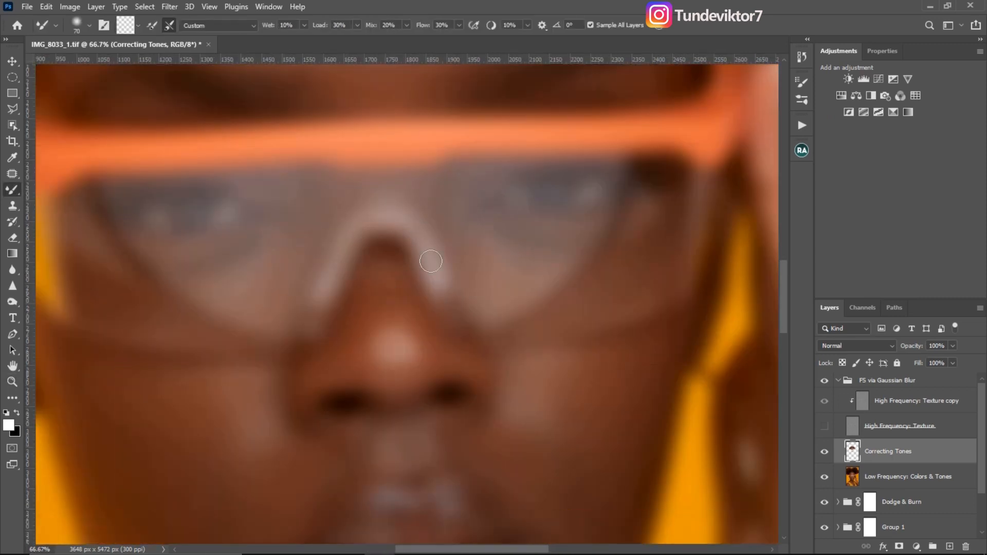
{"action": "left_click", "coordinate": [824, 426]}
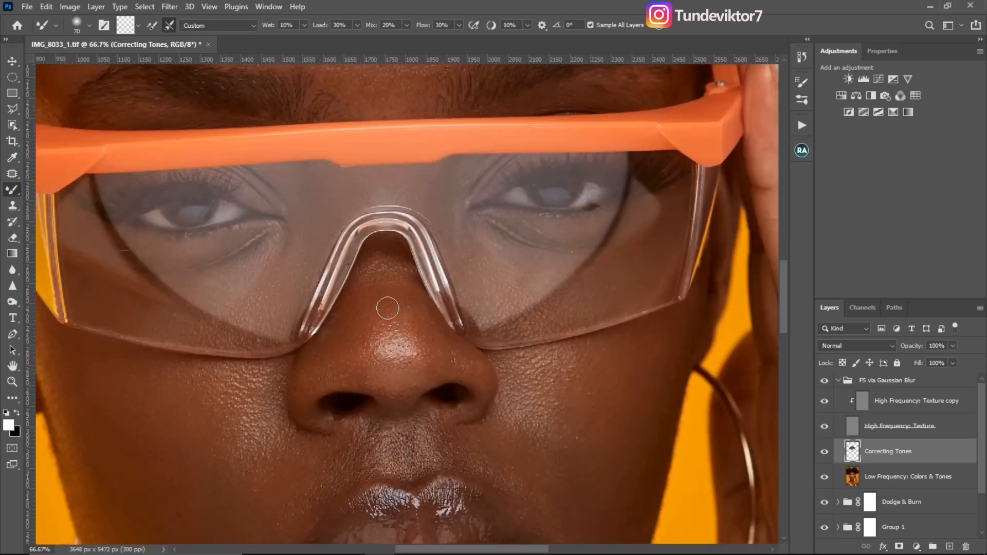
{"action": "left_click", "coordinate": [825, 426]}
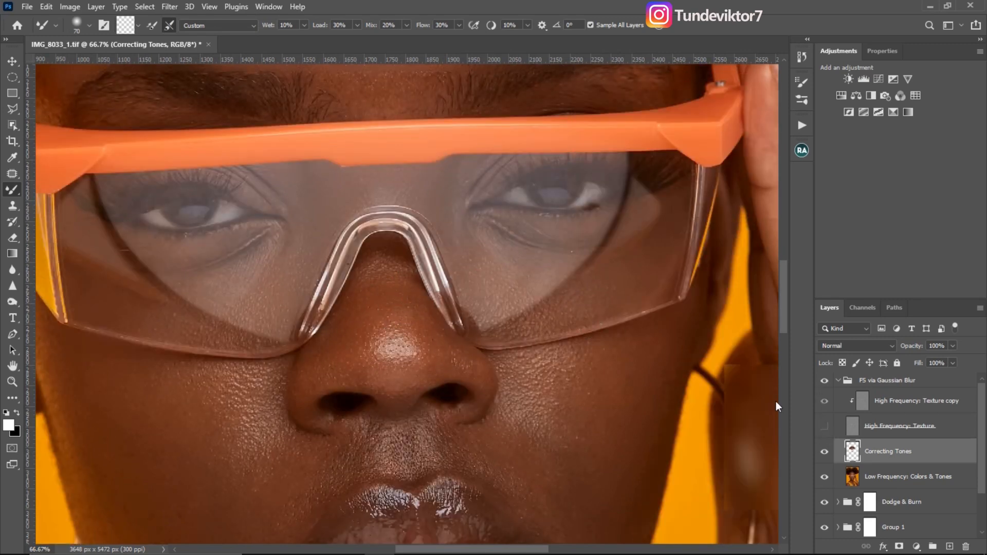
Blend the tones around the nose tip and nostrils, starting with a 70 px Mixer Brush
{"action": "key", "text": "z"}
{"action": "left_click", "coordinate": [409, 299], "text": "alt"}
{"action": "left_click", "coordinate": [408, 321]}
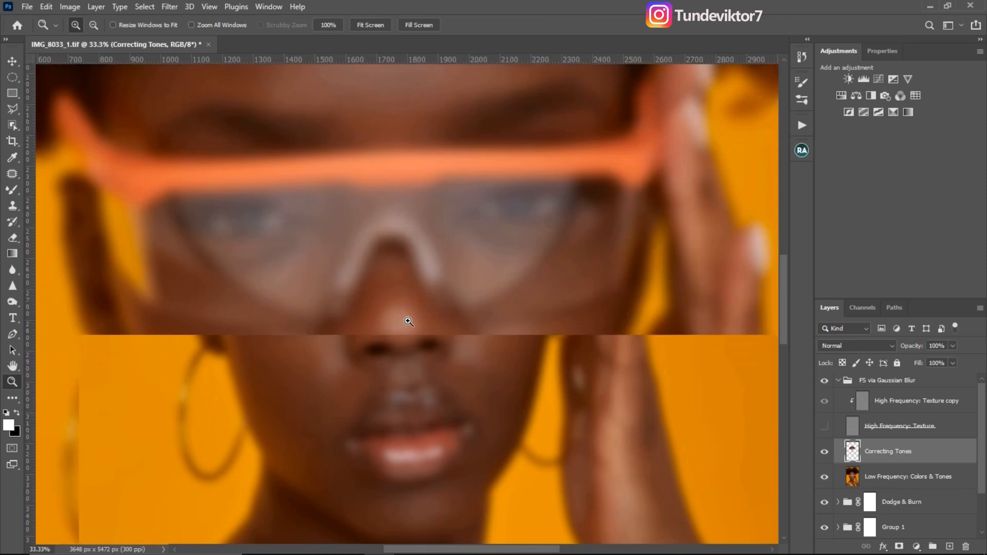
{"action": "key", "text": "b"}
{"action": "left_click_drag", "start_coordinate": [418, 313], "coordinate": [421, 250]}
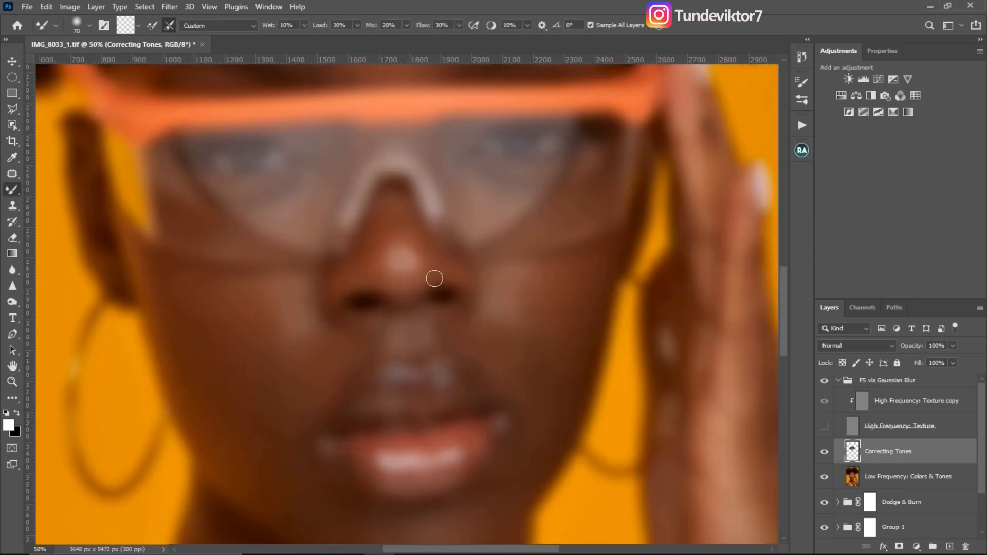
{"action": "key", "text": "bracketright"}
{"action": "key", "text": "bracketright"}
Blend the tones on the cheek beside the exposed ear with the Mixer Brush at about 300 px
{"action": "key", "text": "z"}
{"action": "left_click", "coordinate": [280, 316], "text": "alt"}
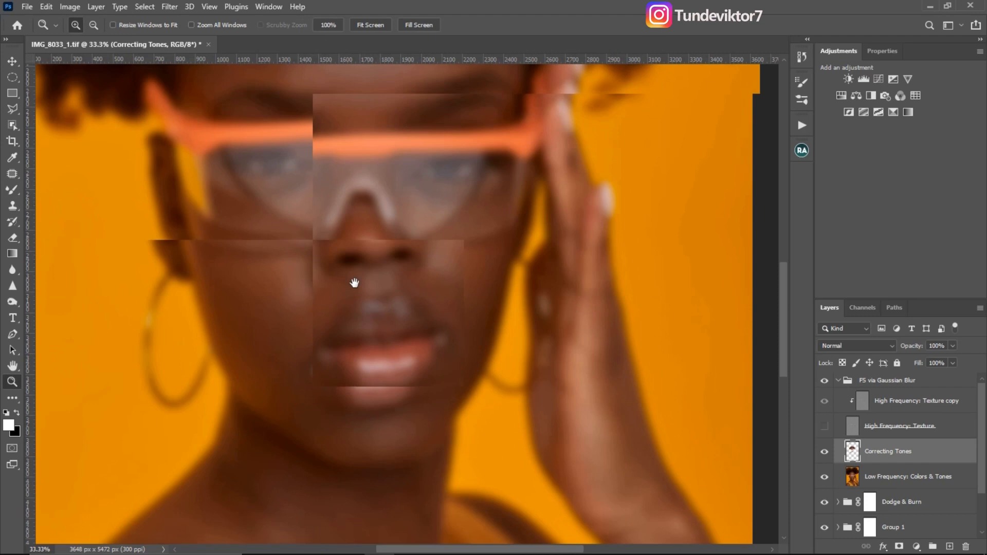
{"action": "key", "text": "b"}
{"action": "key", "text": "bracketright"}
{"action": "key", "text": "bracketright"}
{"action": "key", "text": "bracketright"}
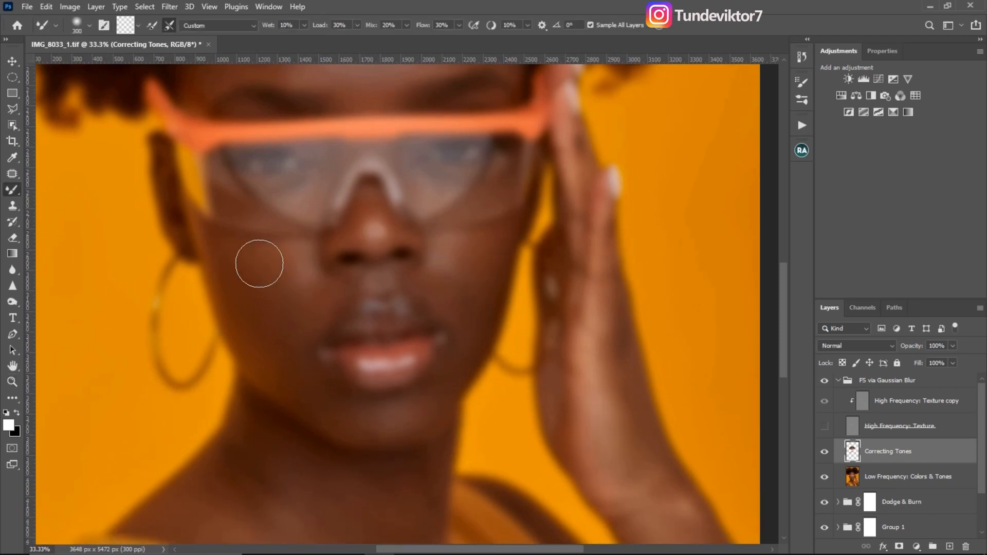
{"action": "key", "text": "bracketright"}
{"action": "key", "text": "bracketright"}
{"action": "key", "text": "bracketleft"}
{"action": "key", "text": "bracketleft"}
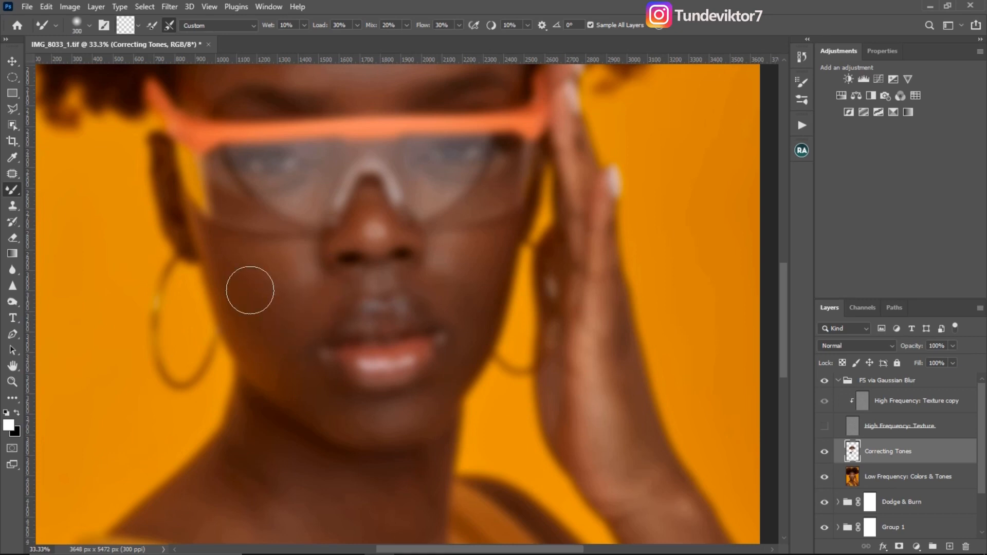
{"action": "key", "text": "bracketleft"}
{"action": "key", "text": "bracketleft"}
{"action": "key", "text": "bracketleft"}
{"action": "key", "text": "bracketleft"}
{"action": "key", "text": "bracketright"}
{"action": "key", "text": "bracketright"}
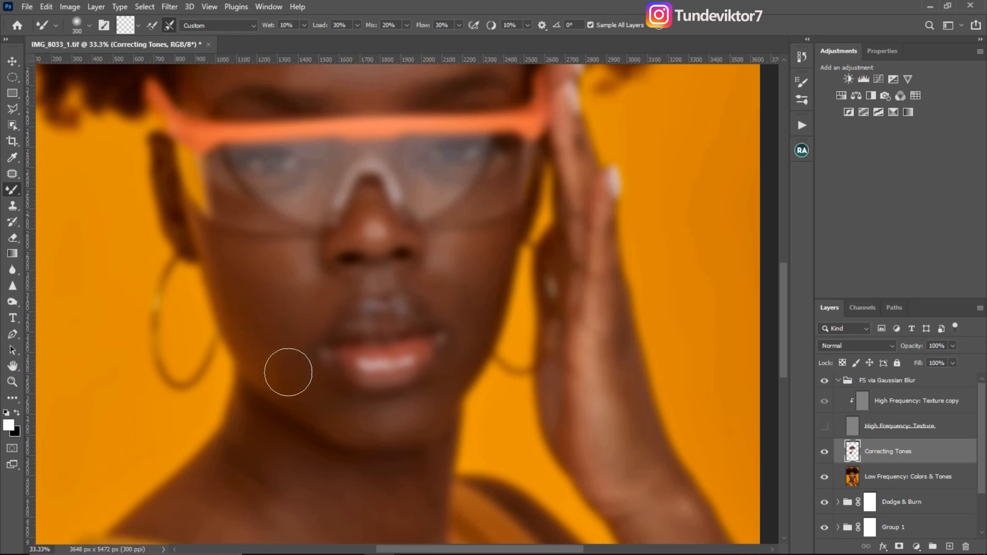
Even out the transitions from that cheek down to the jawline and mouth corner, varying the Mixer Brush size around 300 px
{"action": "key", "text": "bracketleft"}
{"action": "key", "text": "bracketleft"}
{"action": "key", "text": "bracketright"}
{"action": "key", "text": "bracketright"}
{"action": "key", "text": "bracketright"}
{"action": "key", "text": "bracketright"}
{"action": "key", "text": "bracketleft"}
{"action": "key", "text": "bracketleft"}
{"action": "key", "text": "bracketright"}
{"action": "key", "text": "bracketright"}
{"action": "key", "text": "bracketleft"}
{"action": "key", "text": "bracketleft"}
{"action": "key", "text": "bracketleft"}
{"action": "key", "text": "bracketleft"}
{"action": "key", "text": "bracketleft"}
{"action": "key", "text": "bracketleft"}
{"action": "key", "text": "bracketleft"}
{"action": "key", "text": "bracketleft"}
{"action": "key", "text": "bracketleft"}
{"action": "key", "text": "bracketright"}
{"action": "key", "text": "bracketright"}
{"action": "key", "text": "bracketright"}
{"action": "key", "text": "bracketleft"}
{"action": "key", "text": "bracketleft"}
{"action": "key", "text": "bracketleft"}
{"action": "key", "text": "bracketright"}
{"action": "key", "text": "bracketright"}
{"action": "key", "text": "bracketright"}
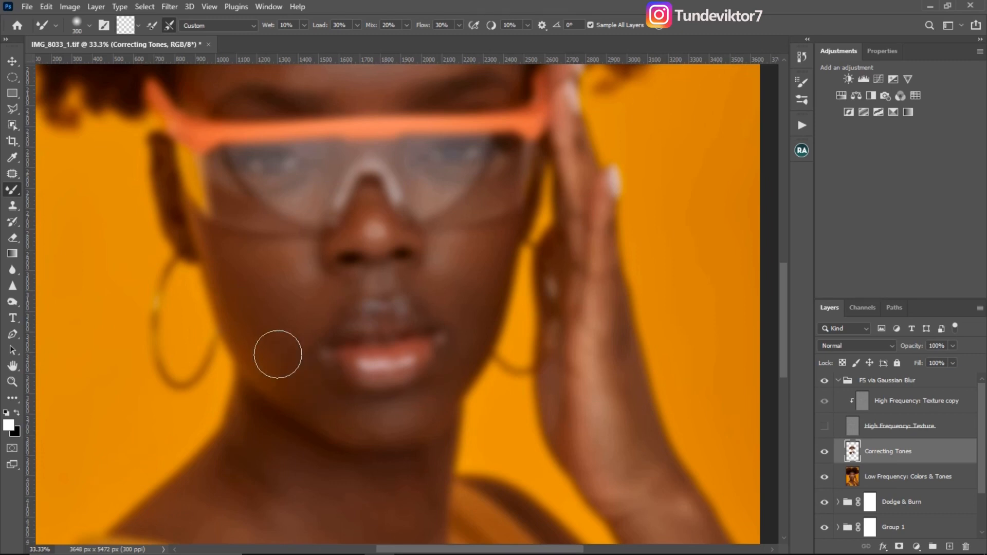
Blend the cheek nearest the raised hand with the Mixer Brush at up to 400 px and touch up the opposite lower cheek at 300 px
{"action": "key", "text": "bracketleft"}
{"action": "key", "text": "bracketleft"}
{"action": "key", "text": "bracketright"}
{"action": "key", "text": "bracketright"}
{"action": "key", "text": "bracketright"}
{"action": "key", "text": "bracketright"}
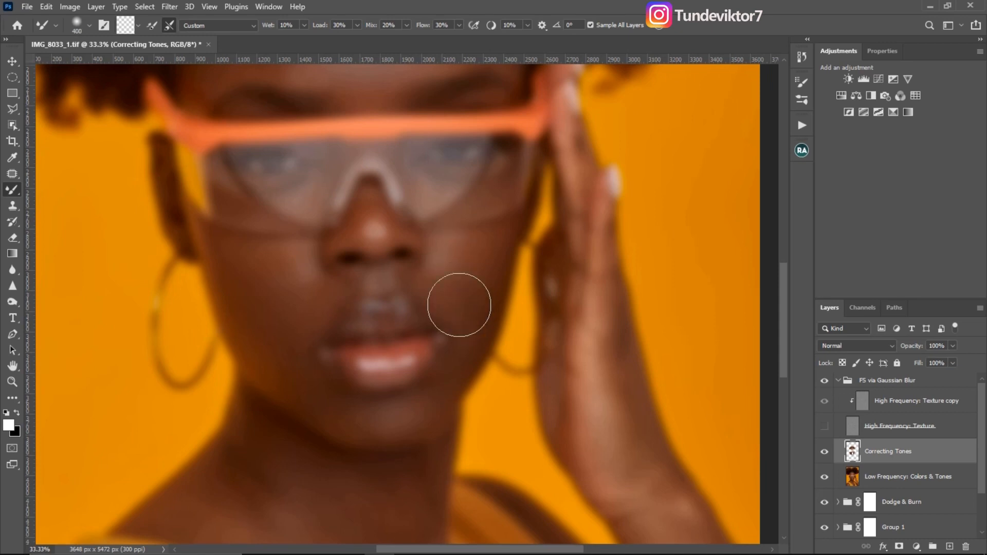
{"action": "key", "text": "bracketleft"}
{"action": "key", "text": "bracketleft"}
{"action": "key", "text": "bracketleft"}
{"action": "key", "text": "bracketleft"}
{"action": "key", "text": "bracketleft"}
{"action": "key", "text": "bracketright"}
{"action": "key", "text": "bracketright"}
{"action": "key", "text": "bracketright"}
{"action": "key", "text": "bracketright"}
{"action": "key", "text": "bracketright"}
{"action": "key", "text": "bracketright"}
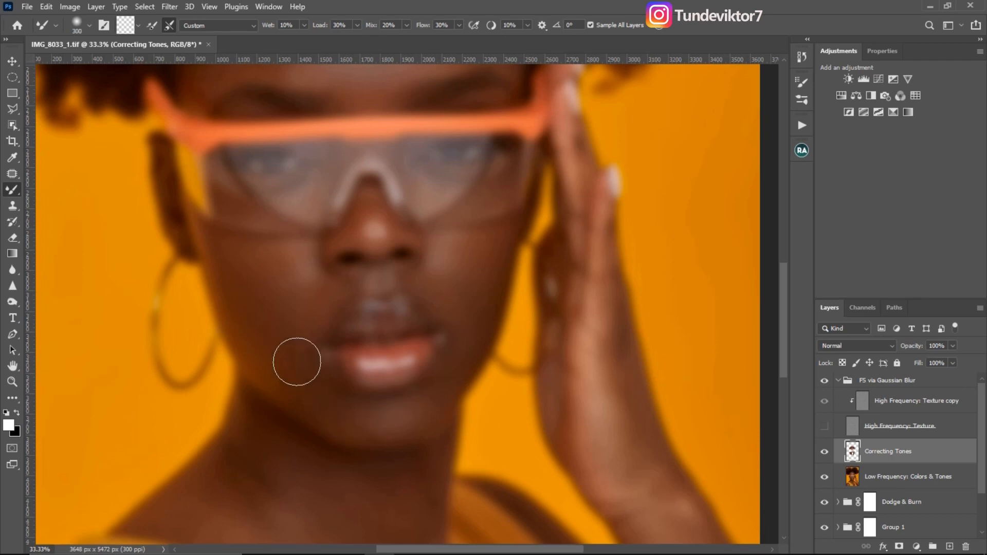
{"action": "key", "text": "bracketleft"}
Show the High Frequency: Texture layer and compare the whole face with the Correcting Tones layer off and on
{"action": "left_click", "coordinate": [825, 427]}
{"action": "left_click_drag", "start_coordinate": [443, 326], "coordinate": [485, 270]}
{"action": "key", "text": "z"}
{"action": "left_click", "coordinate": [470, 288], "text": "alt"}
{"action": "left_click", "coordinate": [472, 288], "text": "alt"}
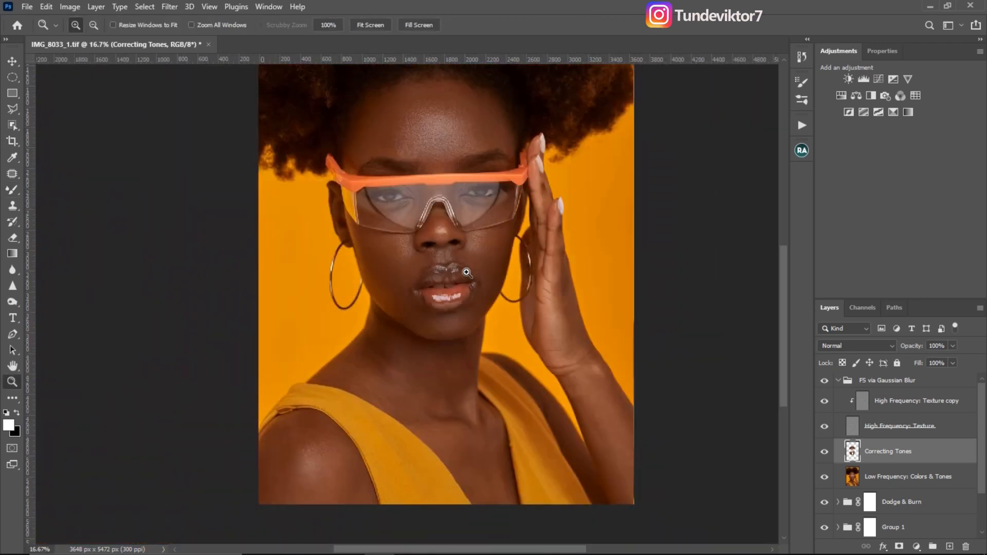
{"action": "left_click", "coordinate": [465, 273]}
{"action": "left_click", "coordinate": [825, 452]}
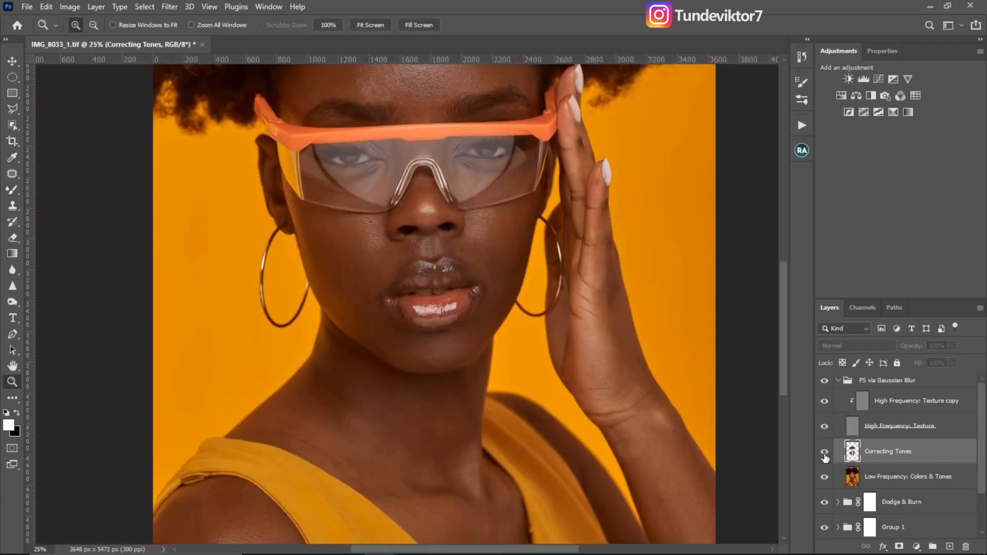
{"action": "left_click", "coordinate": [825, 452]}
{"action": "left_click", "coordinate": [825, 452]}
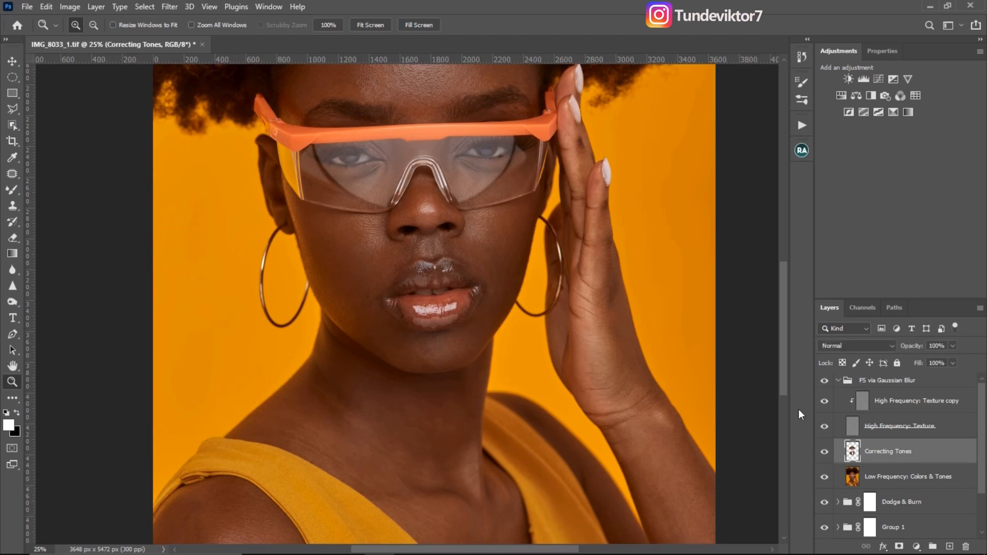
Hide the High Frequency: Texture layer and blend the tones on the lower face with the Mixer Brush reduced to about 175 px
{"action": "left_click", "coordinate": [825, 427]}
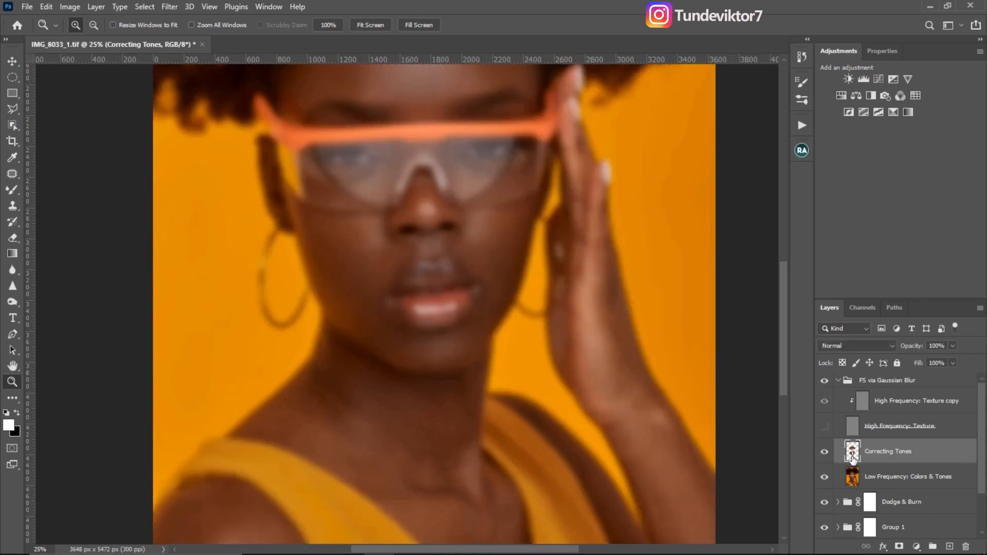
{"action": "key", "text": "b"}
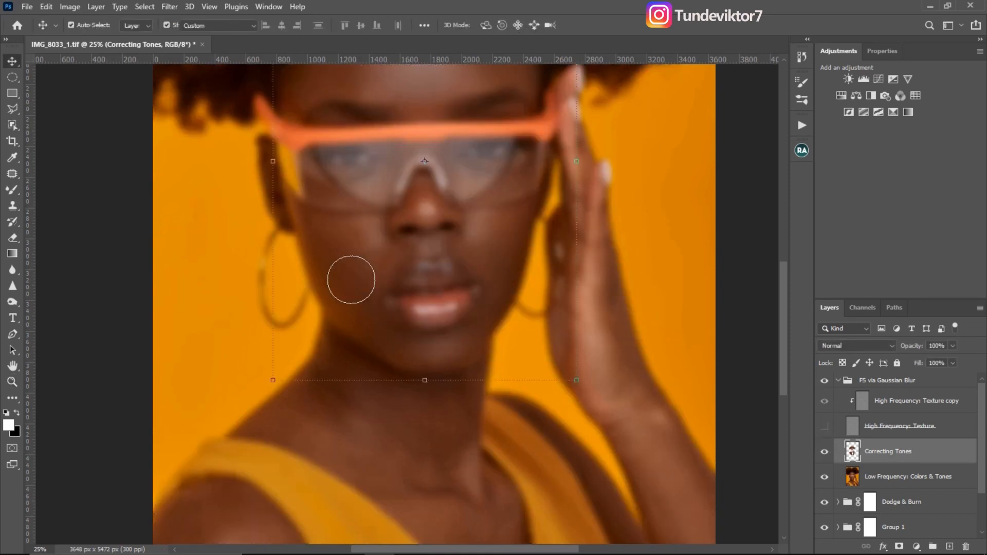
{"action": "key", "text": "bracketleft"}
{"action": "key", "text": "bracketleft"}
{"action": "key", "text": "bracketleft"}
{"action": "key", "text": "bracketright"}
{"action": "key", "text": "bracketleft"}
{"action": "key", "text": "bracketleft"}
{"action": "key", "text": "bracketleft"}
{"action": "key", "text": "bracketleft"}
{"action": "key", "text": "bracketleft"}
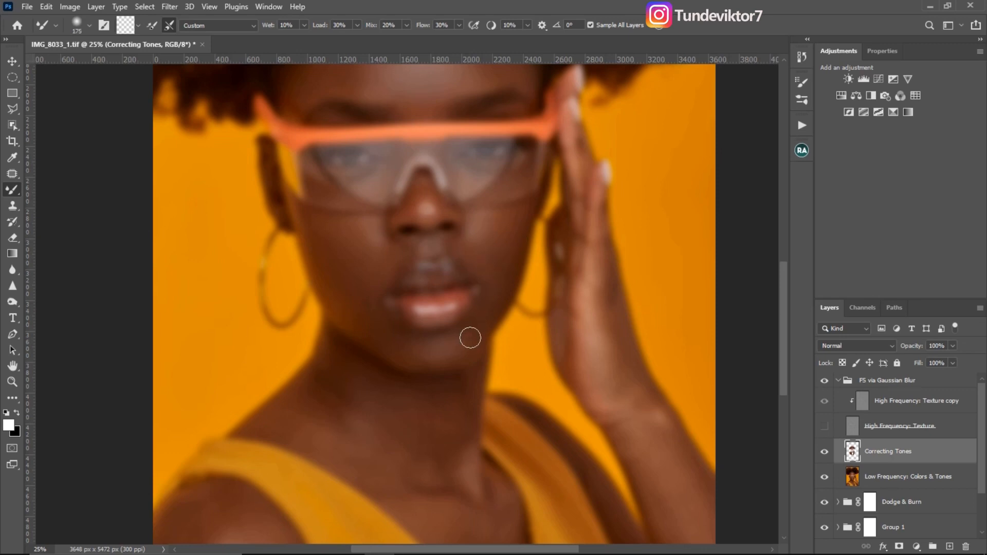
Even out the tones down to the raised hand and forearm with the Mixer Brush at up to 500 px and show the texture layer
{"action": "key", "text": "bracketright"}
{"action": "scroll", "coordinate": [412, 307], "scroll_direction": "down", "scroll_amount": 5}
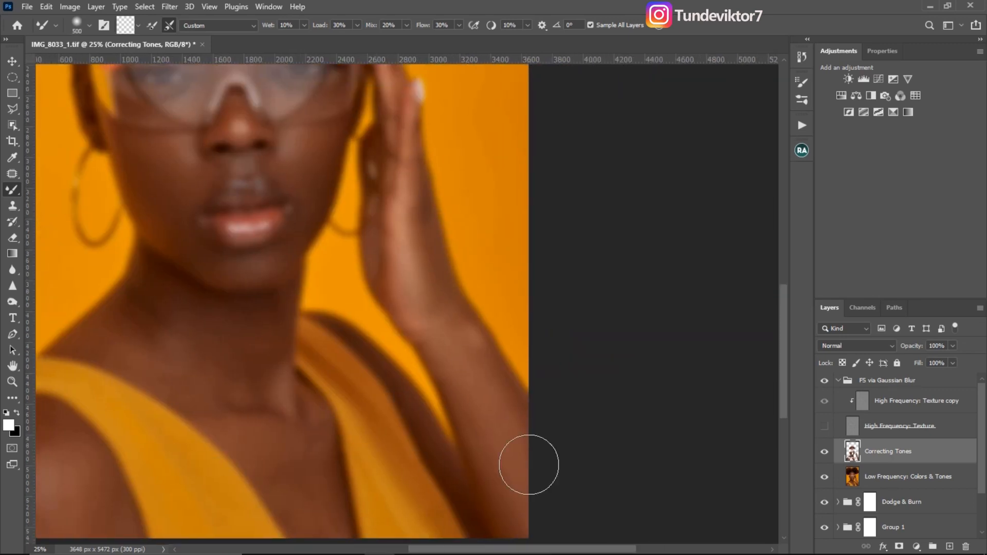
{"action": "left_click", "coordinate": [825, 426]}
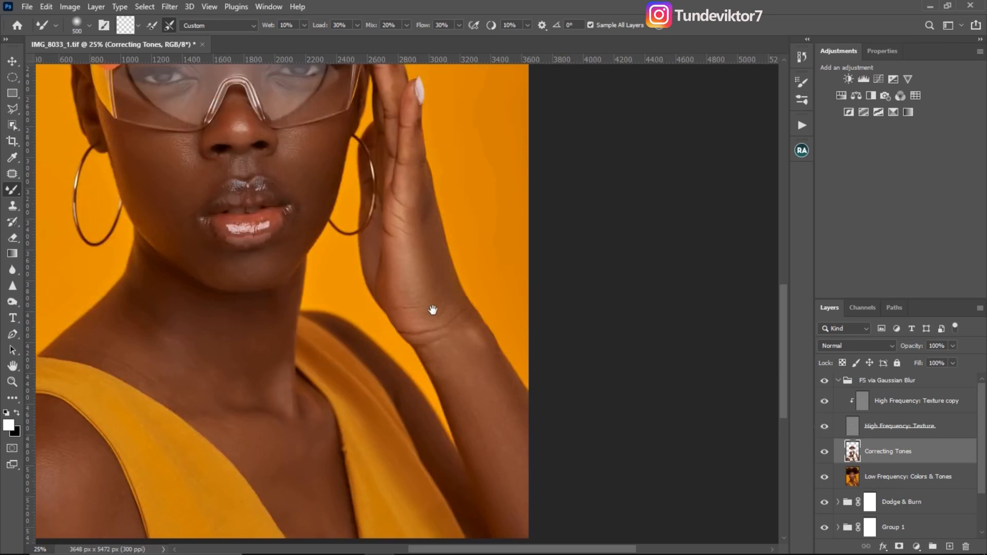
{"action": "left_click_drag", "start_coordinate": [432, 311], "coordinate": [573, 267]}
{"action": "key", "text": "z"}
{"action": "left_click", "coordinate": [503, 287], "text": "alt"}
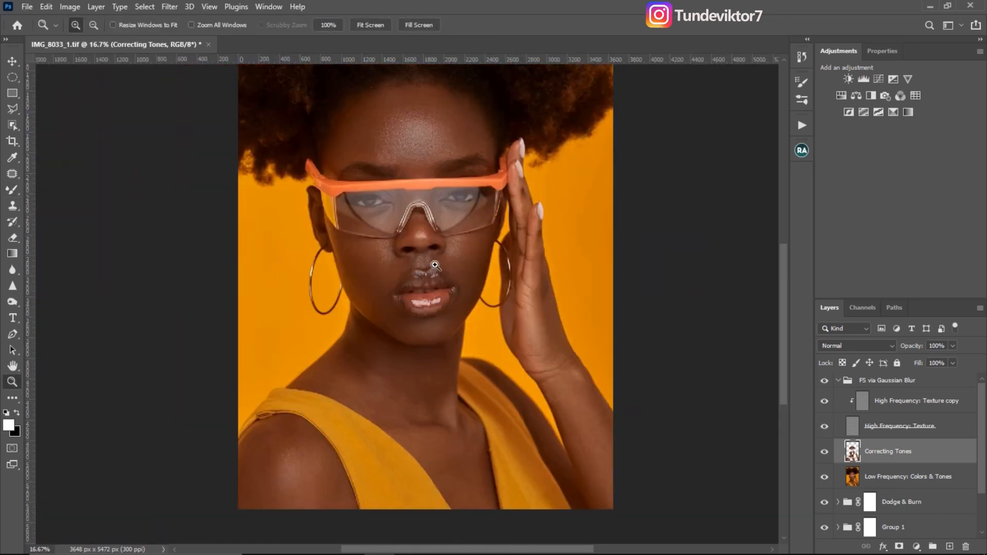
Compare the face and upper body with the Correcting Tones layer hidden and shown
{"action": "left_click", "coordinate": [439, 250]}
{"action": "mouse_move", "coordinate": [468, 234]}
{"action": "left_mouse_down"}
{"action": "mouse_move", "coordinate": [426, 319]}
{"action": "mouse_move", "coordinate": [432, 267]}
{"action": "mouse_move", "coordinate": [455, 232]}
{"action": "left_mouse_up"}
{"action": "left_click", "coordinate": [450, 267], "text": "alt"}
{"action": "left_click", "coordinate": [448, 246]}
{"action": "left_click_drag", "start_coordinate": [463, 267], "coordinate": [461, 295]}
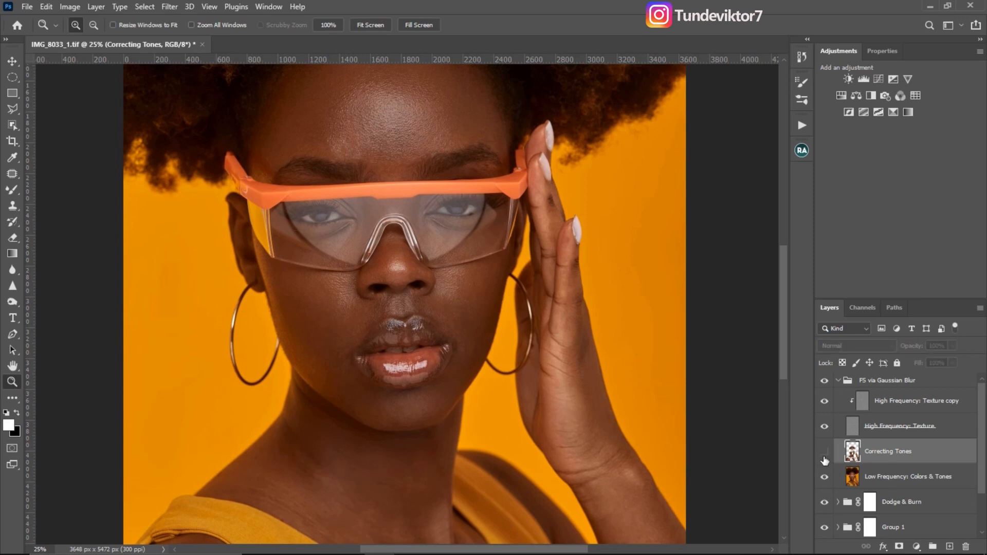
{"action": "key", "text": "alt"}
{"action": "left_click", "coordinate": [485, 299], "text": "alt"}
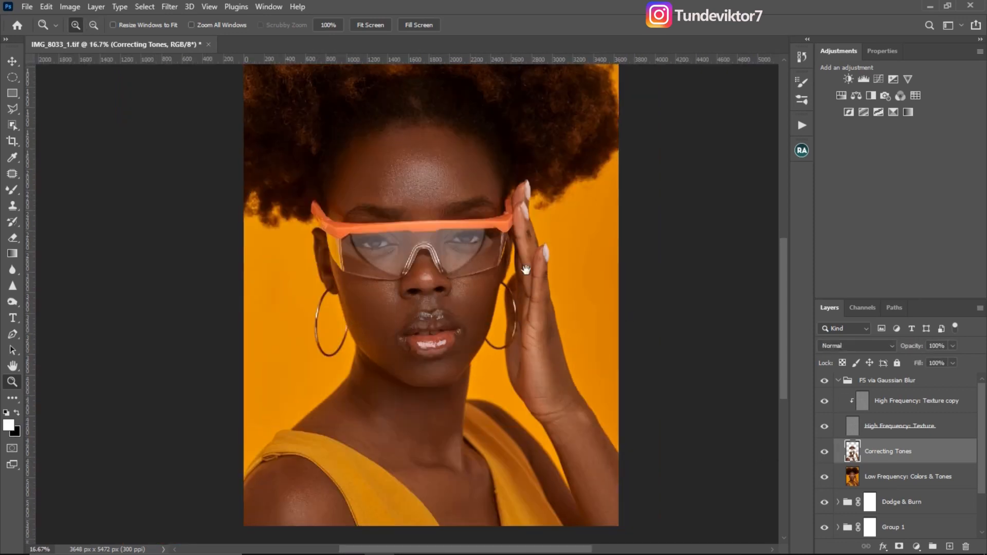
{"action": "scroll", "coordinate": [494, 288], "scroll_direction": "down", "scroll_amount": 2}
{"action": "left_click", "coordinate": [827, 452]}
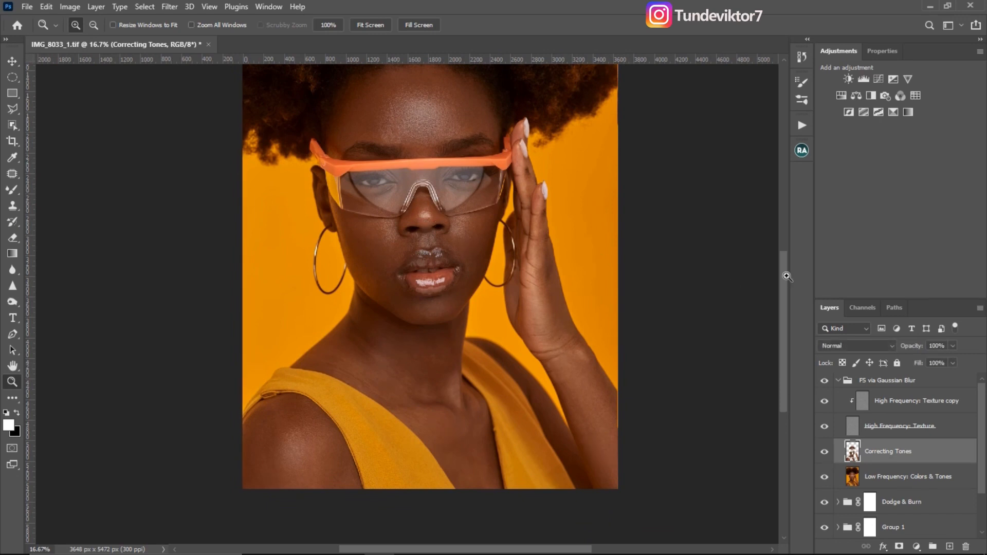
{"action": "left_click", "coordinate": [441, 197]}
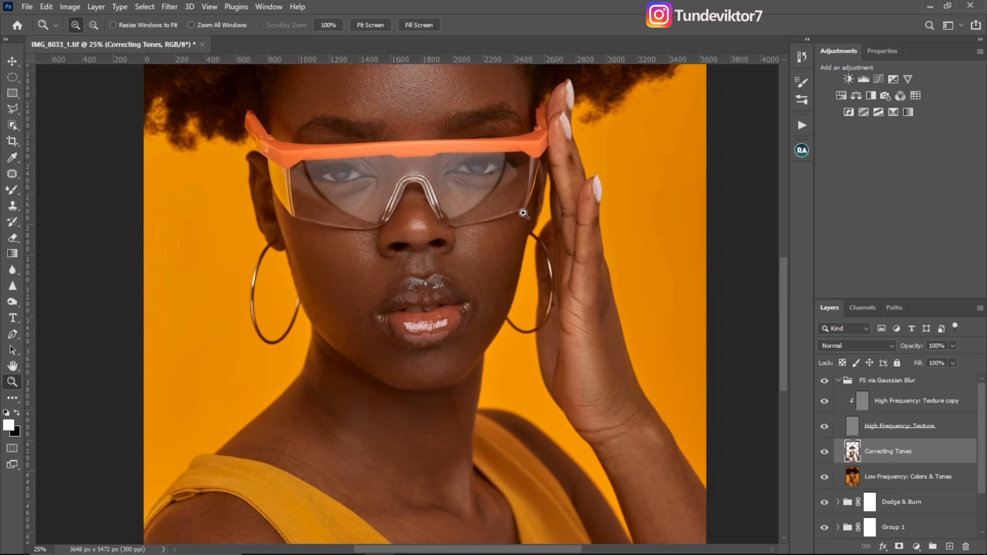
Merge the Correcting Tones layer with the Low Frequency: Colors & Tones layer
{"action": "left_click", "coordinate": [894, 453]}
{"action": "left_click", "coordinate": [894, 478], "text": "shift"}
{"action": "key", "text": "ctrl+e"}
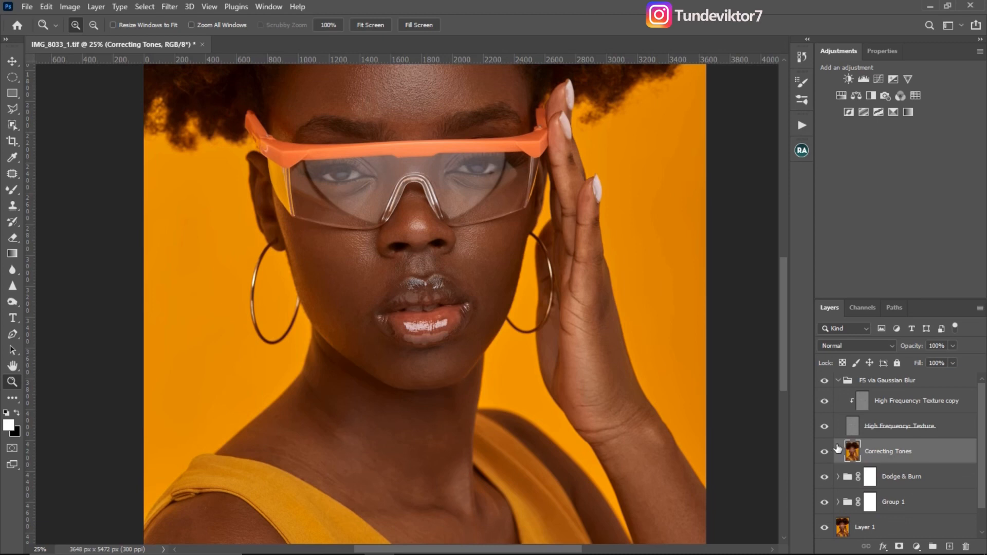
Smooth the merged layer with the Portraiture filter using the Enhance: Glamour preset, a forehead skin-tone sample and new-layer output with a transparency mask
{"action": "left_click", "coordinate": [164, 8]}
{"action": "mouse_move", "coordinate": [294, 301]}
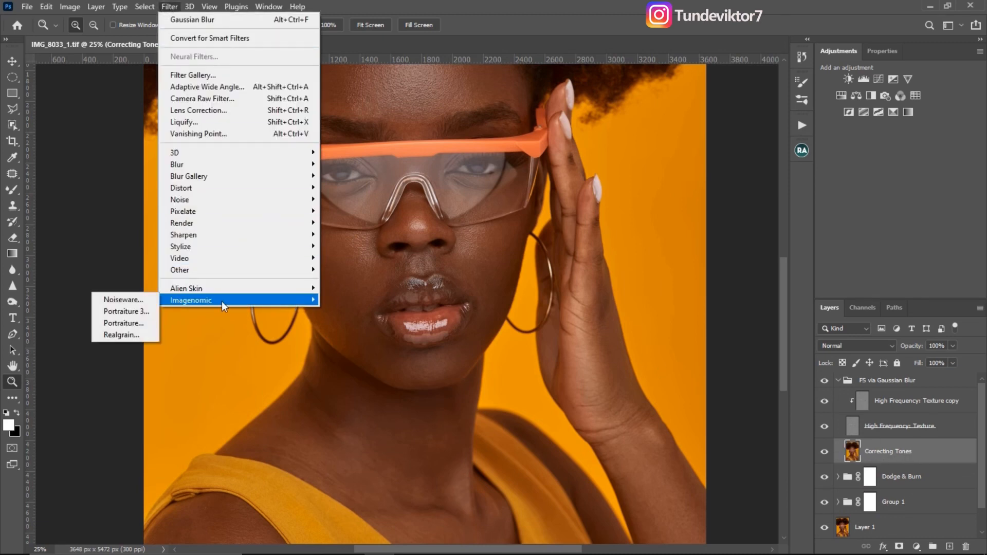
{"action": "left_click", "coordinate": [128, 323]}
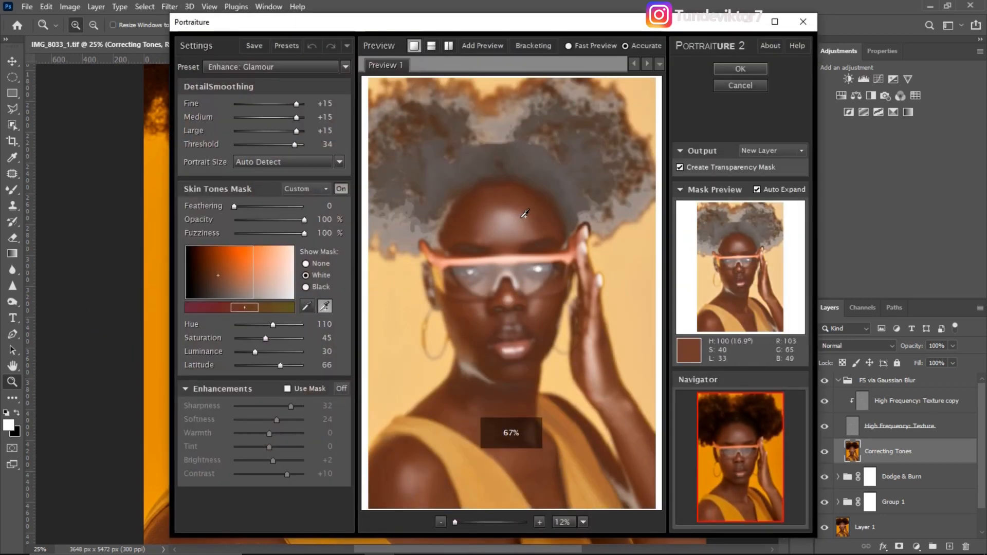
{"action": "left_click", "coordinate": [546, 211]}
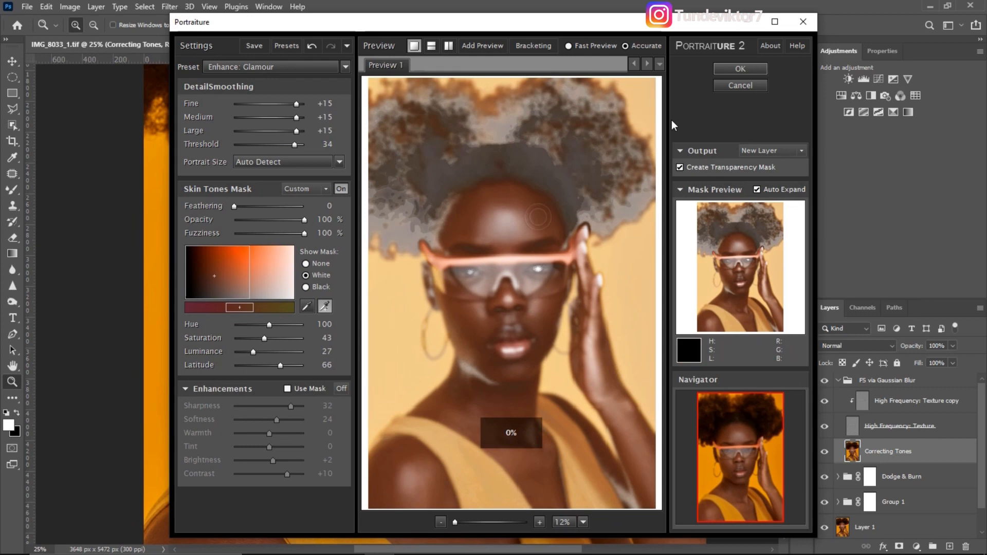
{"action": "left_click", "coordinate": [741, 69]}
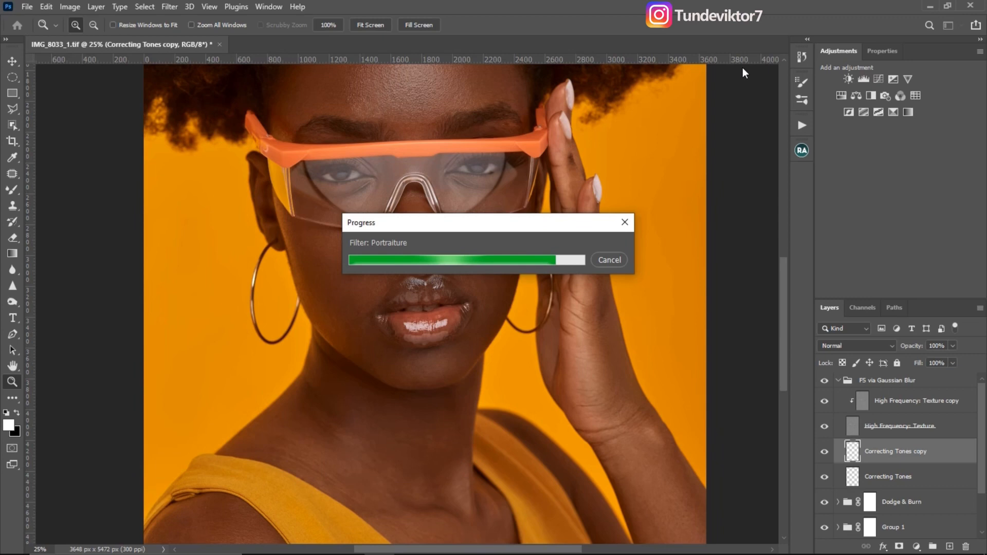
Check the smoothed skin around the face and collapse the FS via Gaussian Blur group
{"action": "key", "text": "alt+bracketleft"}
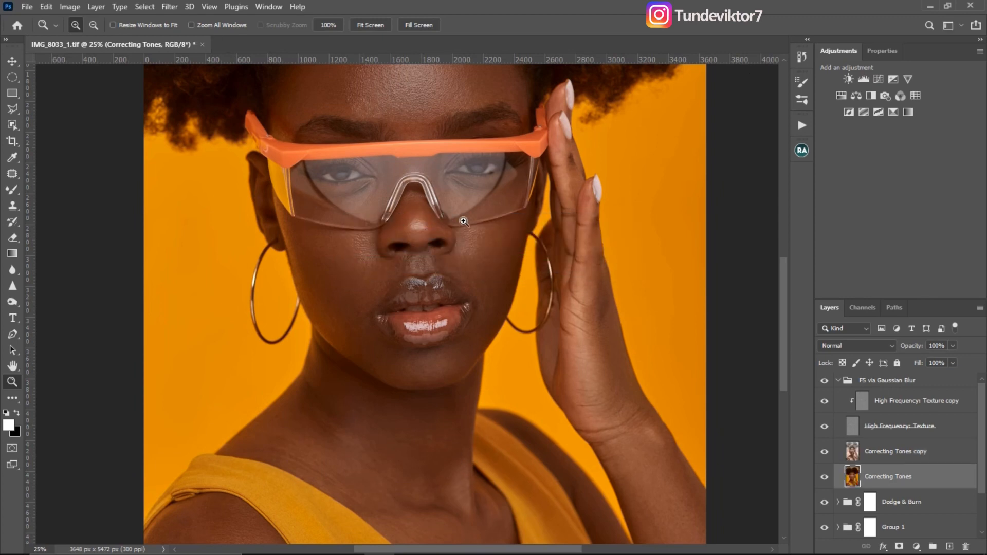
{"action": "left_click_drag", "start_coordinate": [463, 221], "coordinate": [471, 301]}
{"action": "left_click", "coordinate": [855, 456]}
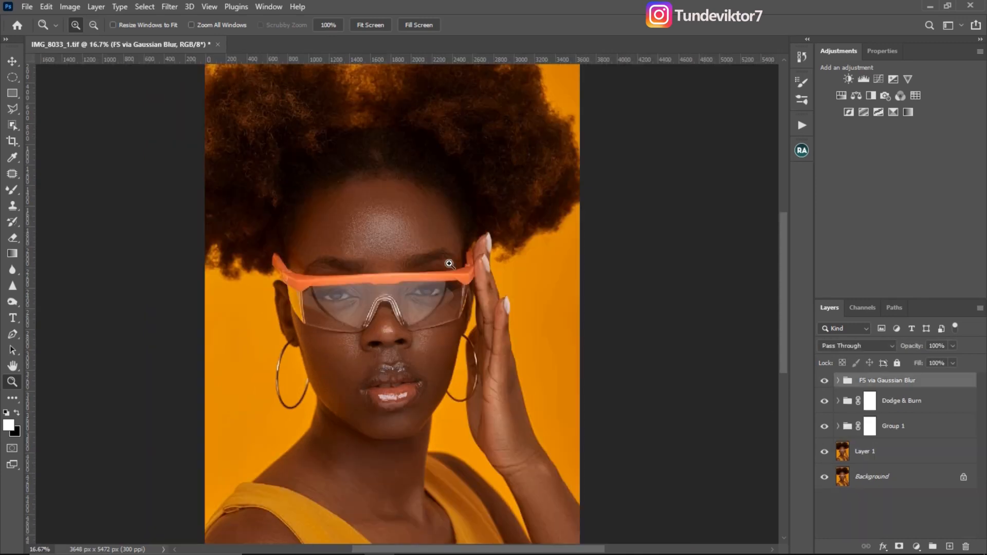
Compare the portrait with the FS via Gaussian Blur group off and on, and with only the Background layer against all layers
{"action": "left_click", "coordinate": [410, 245]}
{"action": "left_click_drag", "start_coordinate": [409, 245], "coordinate": [459, 187]}
{"action": "left_click", "coordinate": [444, 231], "text": "alt"}
{"action": "left_click", "coordinate": [825, 382]}
{"action": "left_click", "coordinate": [825, 381]}
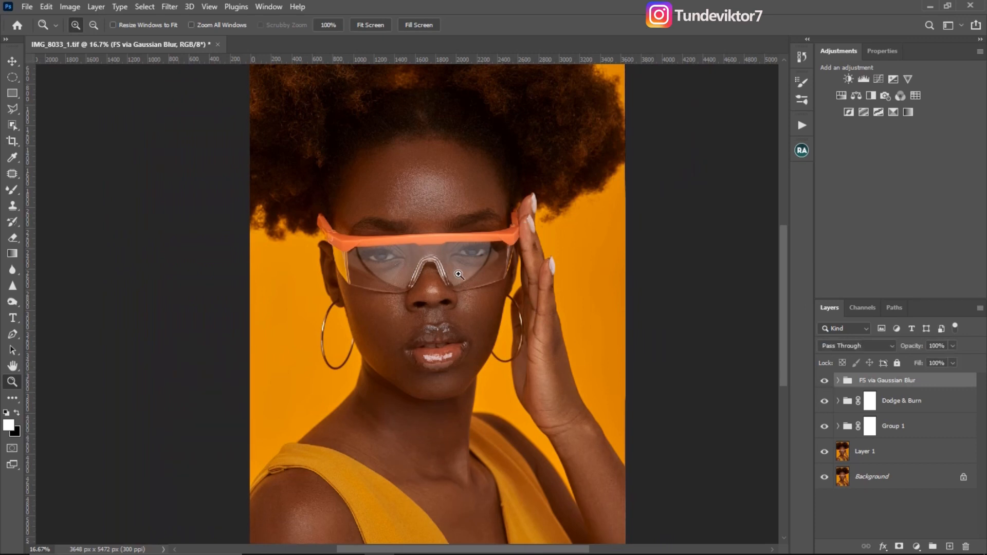
{"action": "left_click", "coordinate": [825, 477], "text": "alt"}
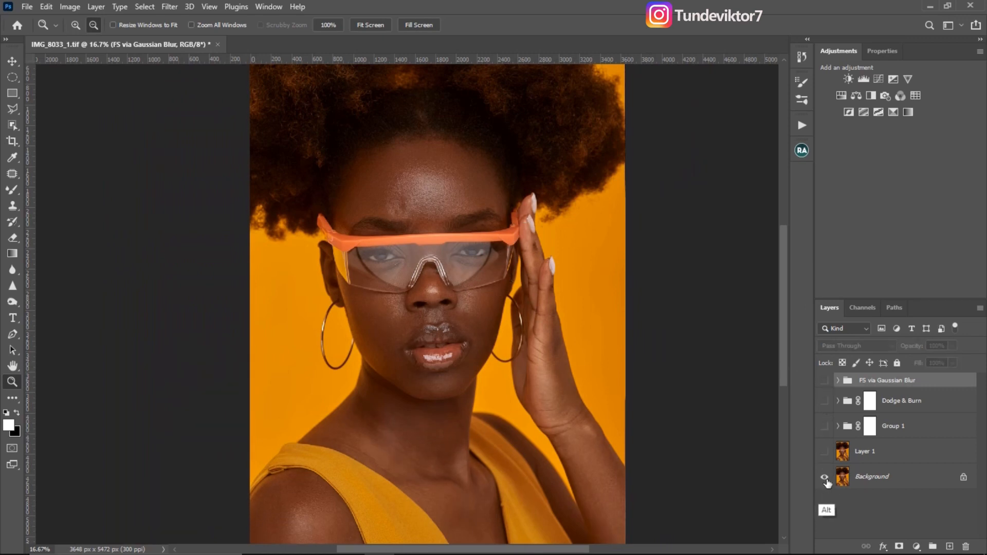
{"action": "left_click", "coordinate": [825, 477], "text": "alt"}
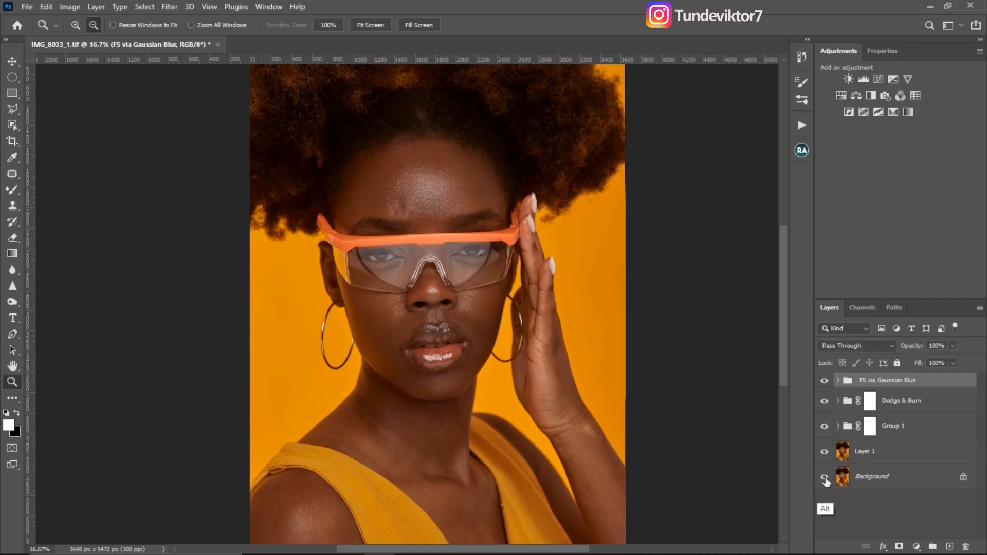
Run the eyes and teeth action to add its masked whitening group above the frequency separation group
{"action": "left_click", "coordinate": [457, 260]}
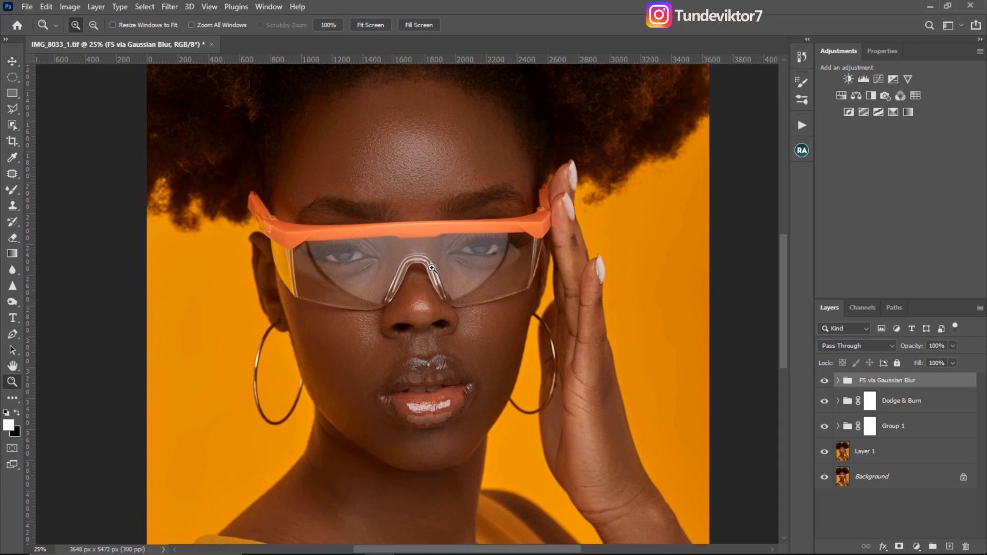
{"action": "left_click", "coordinate": [802, 126]}
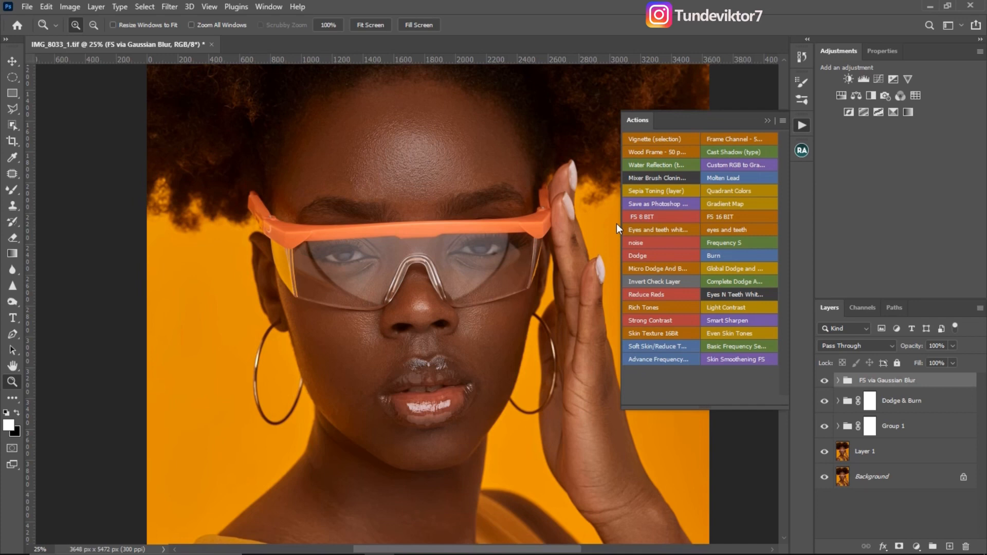
{"action": "left_click", "coordinate": [362, 251]}
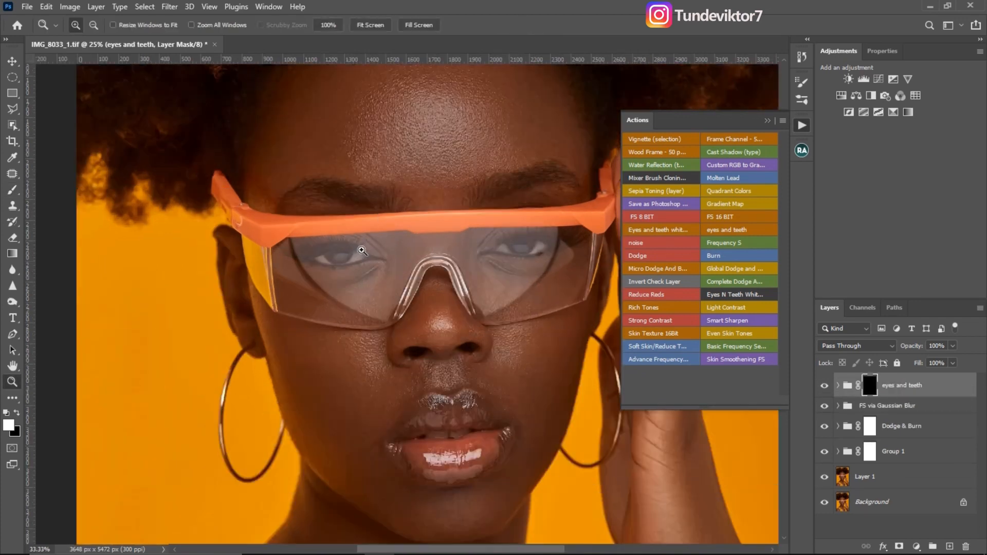
{"action": "left_click", "coordinate": [361, 250]}
{"action": "left_click", "coordinate": [362, 250]}
Whiten the eye nearest the exposed ear by painting white on the eyes and teeth mask with a 15 px brush at 100% flow
{"action": "left_click", "coordinate": [13, 191]}
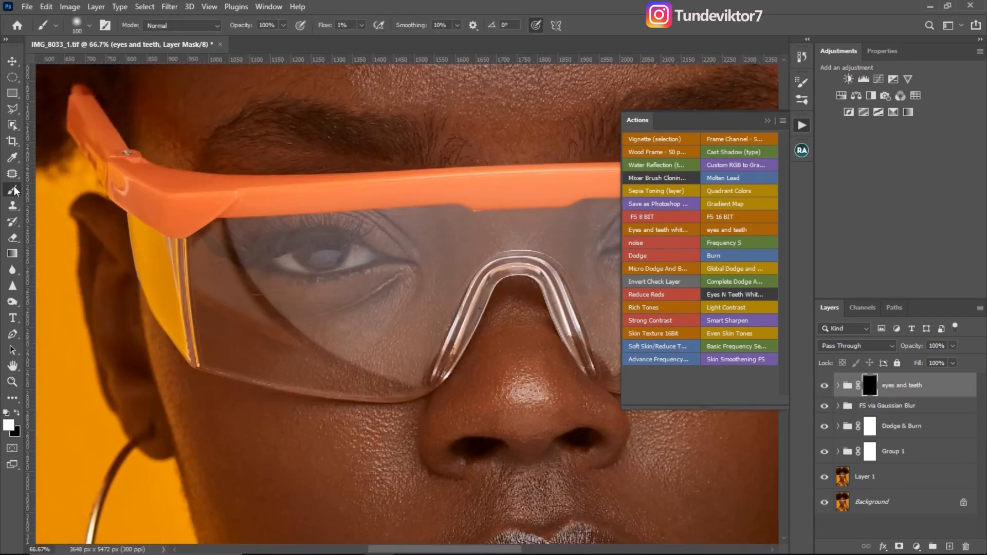
{"action": "left_click", "coordinate": [361, 25]}
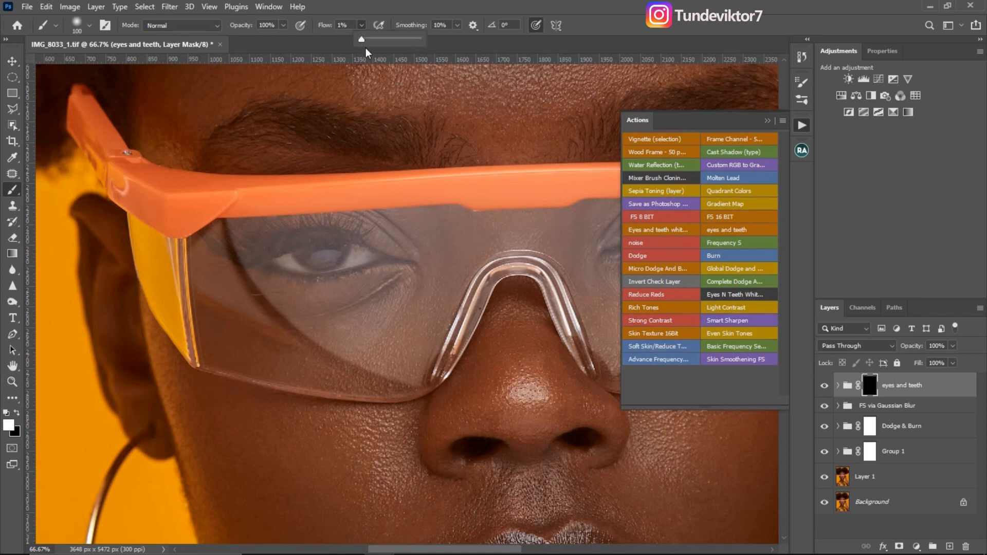
{"action": "left_click", "coordinate": [370, 262]}
{"action": "key", "text": "bracketleft"}
{"action": "key", "text": "bracketleft"}
{"action": "key", "text": "bracketleft"}
{"action": "key", "text": "bracketleft"}
{"action": "key", "text": "bracketleft"}
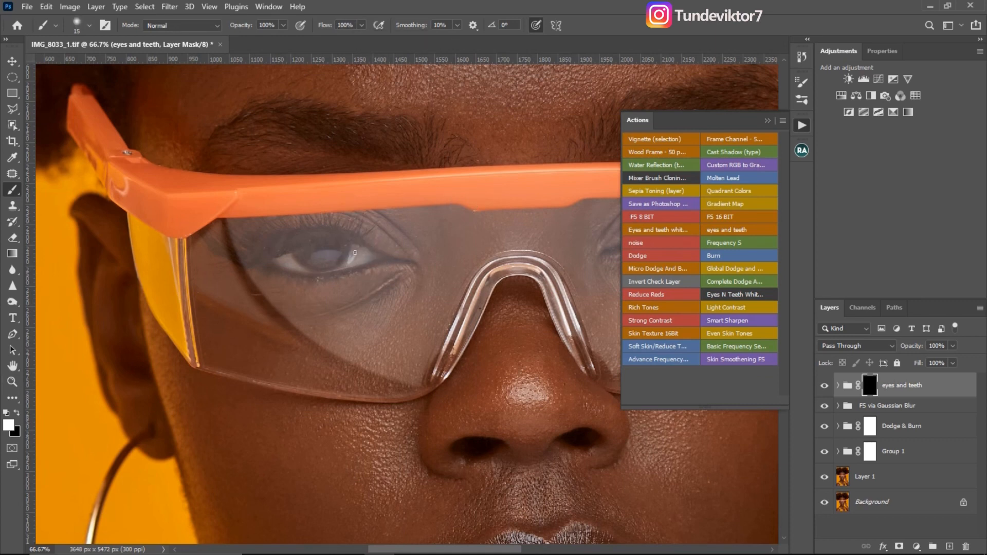
{"action": "left_click_drag", "start_coordinate": [351, 255], "coordinate": [355, 248]}
{"action": "key", "text": "x"}
Whiten the eye nearest the raised hand by painting white on the eyes and teeth mask with the 15 px brush
{"action": "left_click_drag", "start_coordinate": [450, 307], "coordinate": [147, 297]}
{"action": "key", "text": "x"}
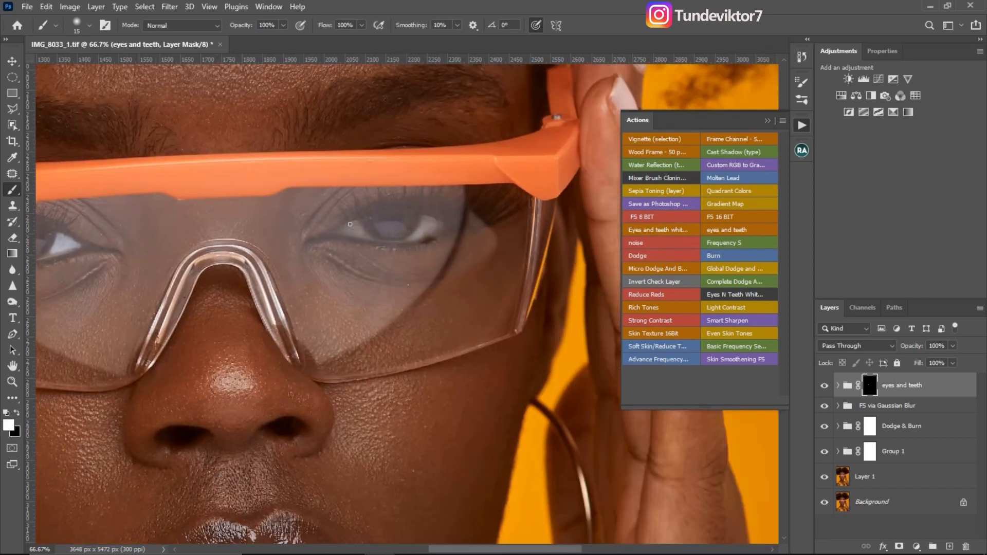
{"action": "left_click_drag", "start_coordinate": [361, 233], "coordinate": [339, 232]}
{"action": "mouse_move", "coordinate": [424, 220]}
{"action": "left_mouse_down"}
{"action": "mouse_move", "coordinate": [437, 225]}
{"action": "mouse_move", "coordinate": [410, 239]}
{"action": "mouse_move", "coordinate": [463, 192]}
{"action": "mouse_move", "coordinate": [487, 147]}
{"action": "left_mouse_up"}
{"action": "key", "text": "x"}
Whiten the visible teeth by painting white on the eyes and teeth mask with the 15 px brush
{"action": "left_click_drag", "start_coordinate": [394, 287], "coordinate": [419, 98]}
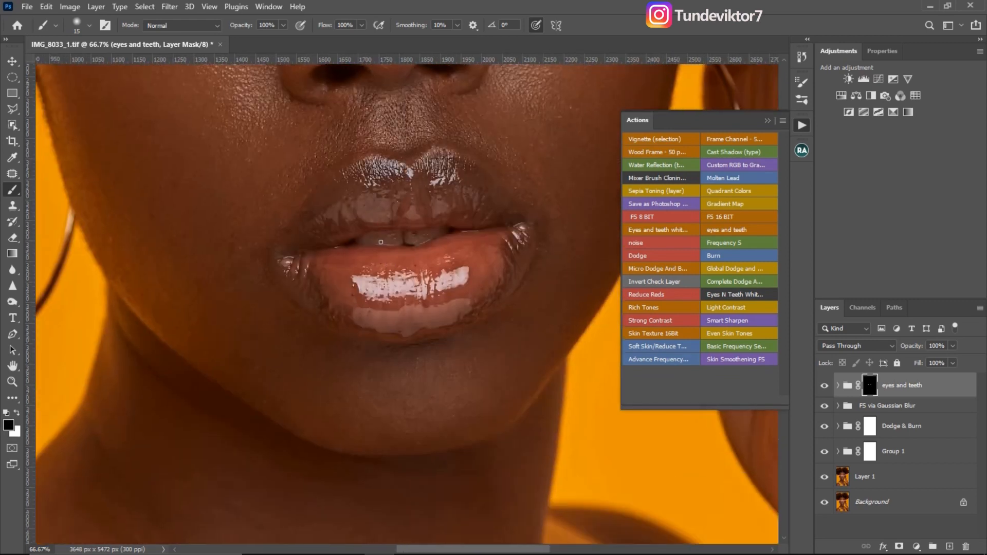
{"action": "key", "text": "x"}
{"action": "left_click_drag", "start_coordinate": [364, 239], "coordinate": [400, 237]}
{"action": "left_click_drag", "start_coordinate": [405, 237], "coordinate": [418, 234]}
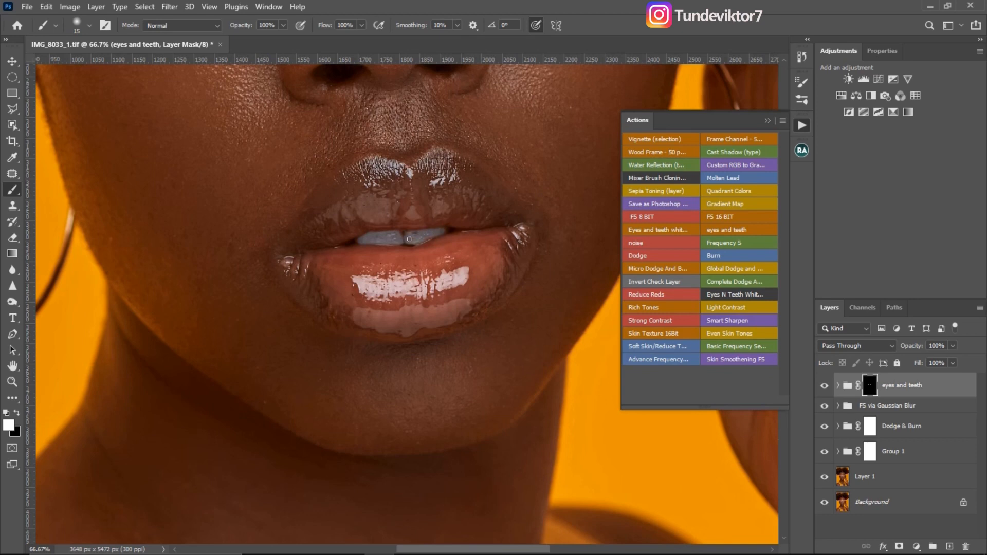
Soften the eyes and teeth mask with a Gaussian Blur of 2 pixels radius
{"action": "key", "text": "z"}
{"action": "left_click", "coordinate": [412, 239], "text": "alt"}
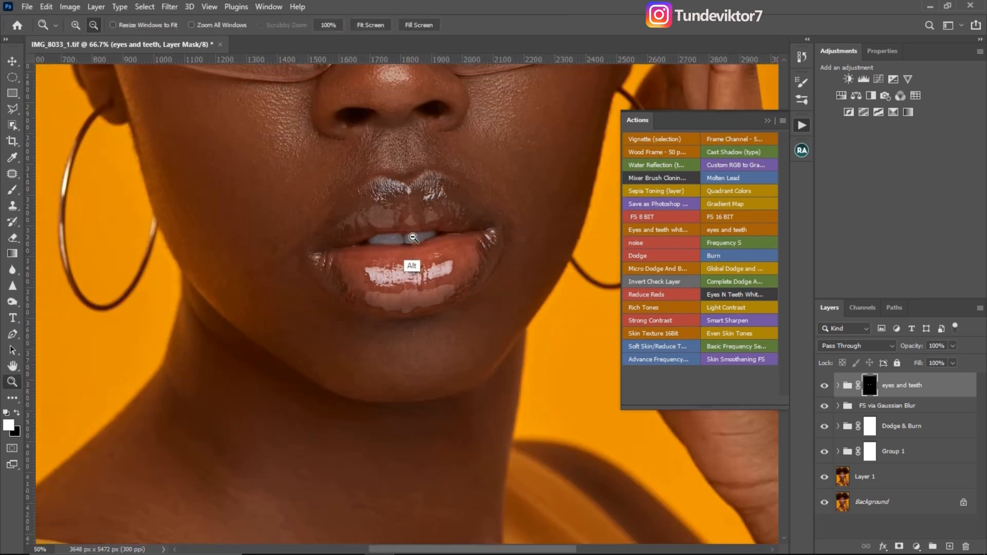
{"action": "left_click", "coordinate": [412, 239], "text": "alt"}
{"action": "left_click", "coordinate": [411, 239], "text": "alt"}
{"action": "left_click", "coordinate": [411, 239], "text": "alt"}
{"action": "key", "text": "b"}
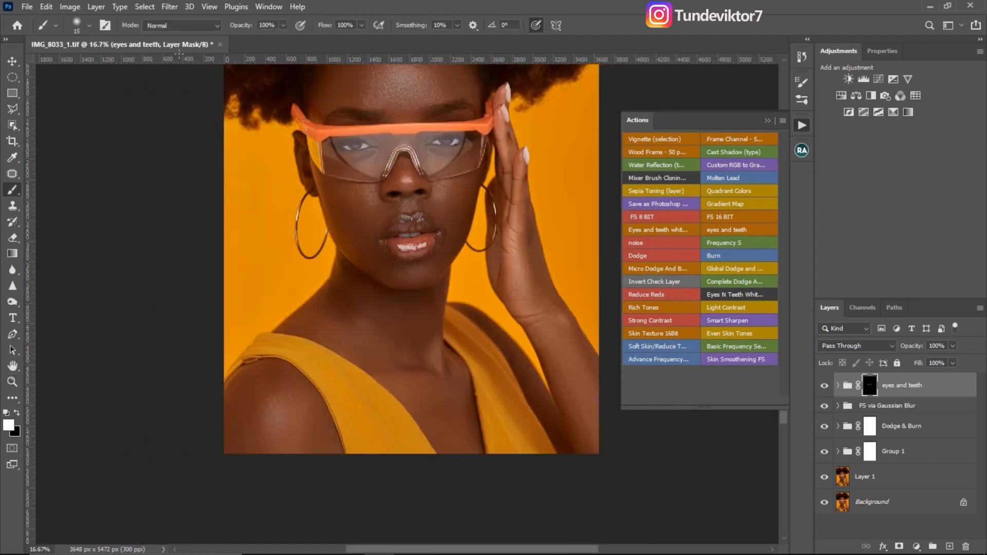
{"action": "left_click", "coordinate": [170, 6]}
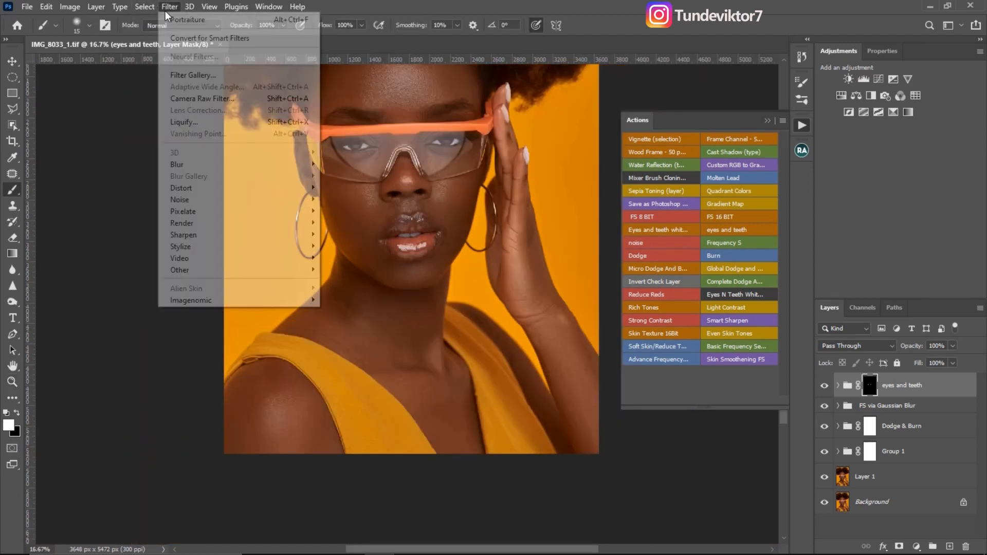
{"action": "left_click", "coordinate": [189, 6]}
{"action": "mouse_move", "coordinate": [171, 8]}
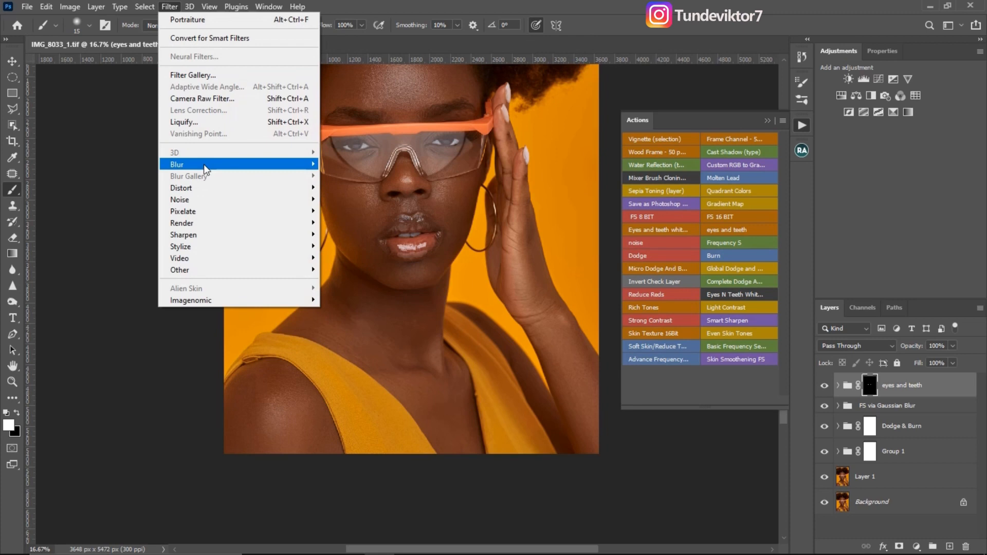
{"action": "mouse_move", "coordinate": [206, 161]}
{"action": "left_click", "coordinate": [337, 218]}
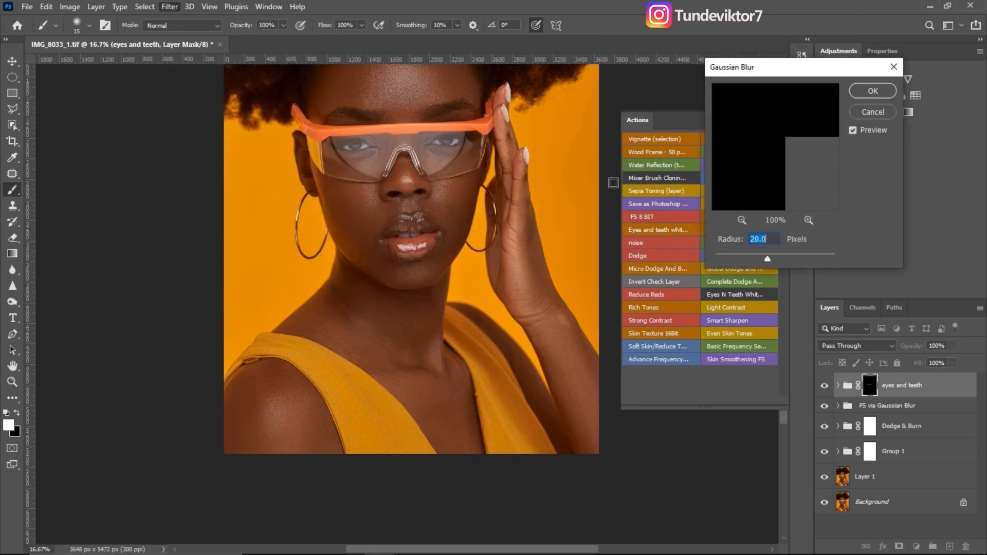
{"action": "type", "text": "2"}
{"action": "left_click", "coordinate": [868, 96]}
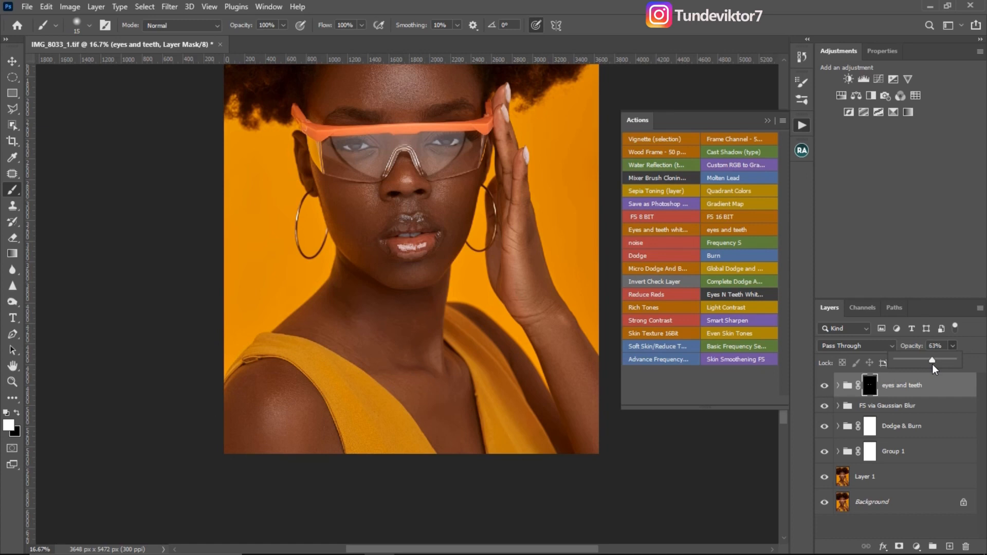
Add a Gradient Map adjustment layer above the eyes and teeth group and set its blend mode to Color
{"action": "key", "text": "z"}
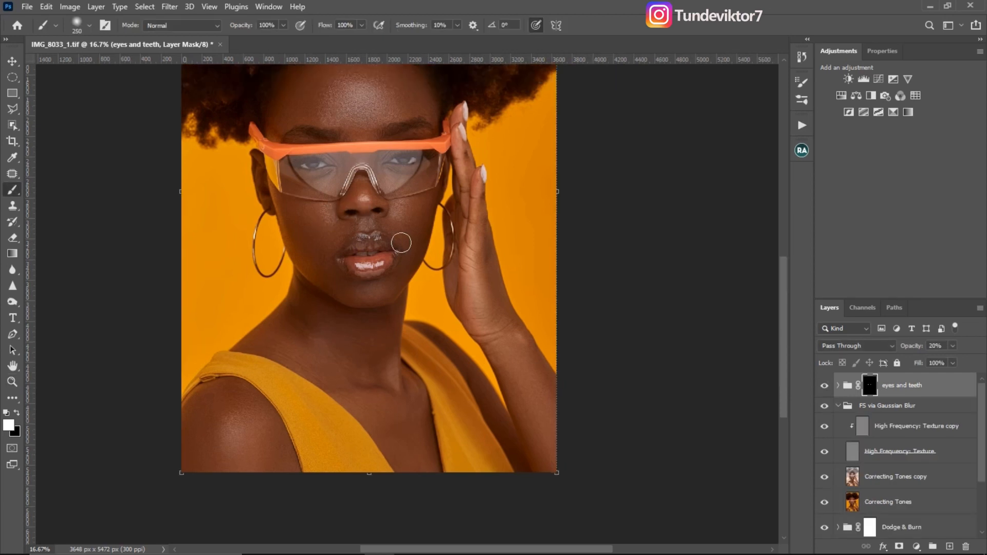
{"action": "mouse_move", "coordinate": [395, 211]}
{"action": "left_mouse_down"}
{"action": "mouse_move", "coordinate": [449, 290]}
{"action": "mouse_move", "coordinate": [462, 280]}
{"action": "mouse_move", "coordinate": [459, 255]}
{"action": "mouse_move", "coordinate": [493, 245]}
{"action": "left_mouse_up"}
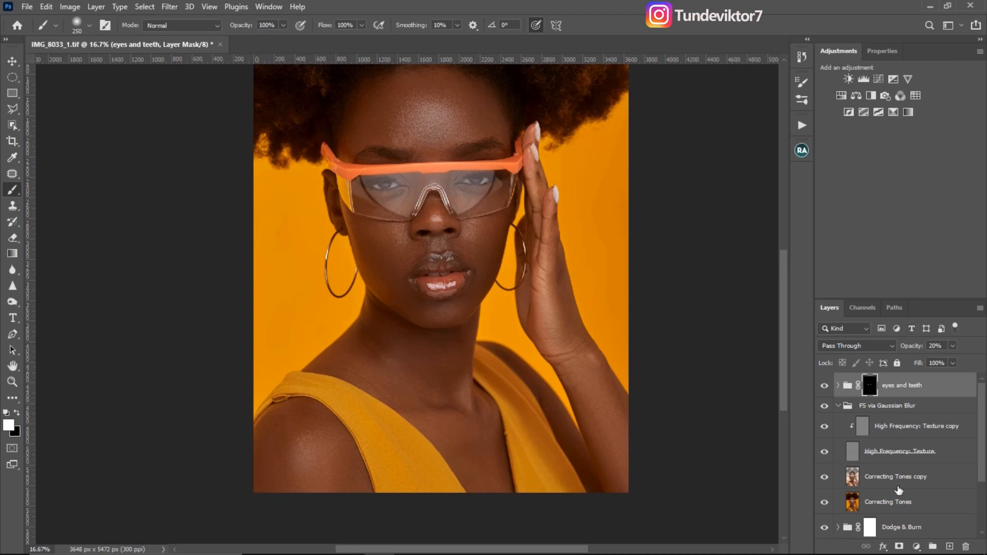
{"action": "left_click", "coordinate": [916, 547]}
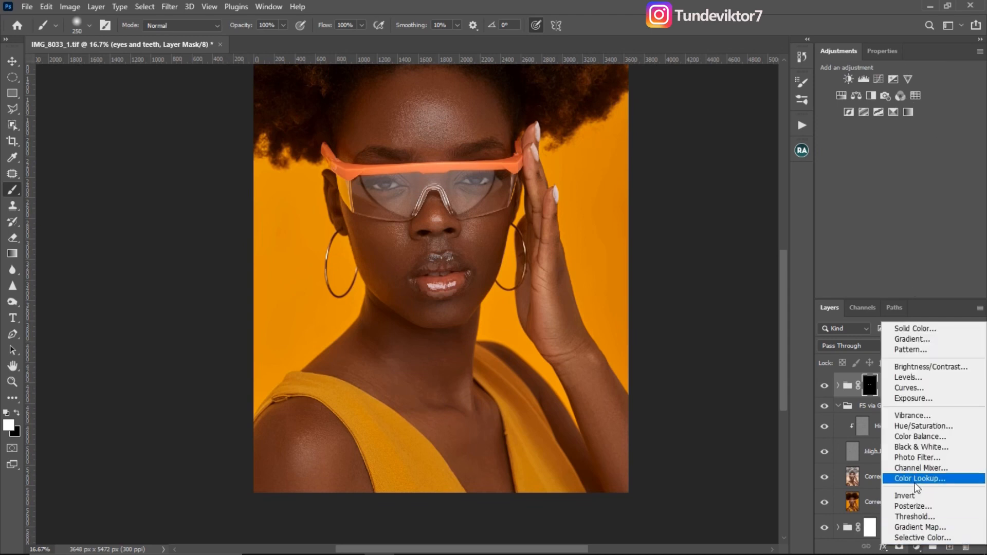
{"action": "left_click", "coordinate": [928, 528]}
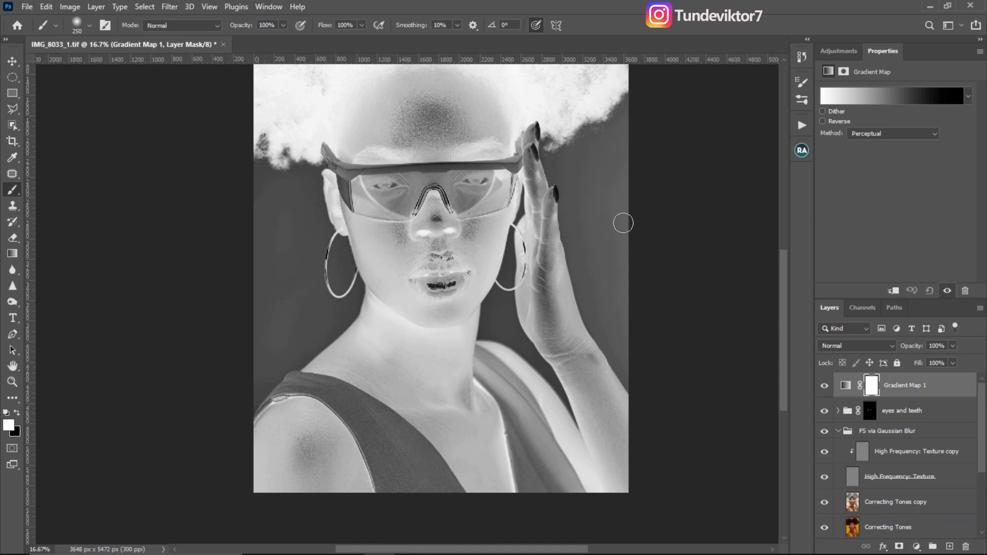
{"action": "left_click", "coordinate": [847, 345]}
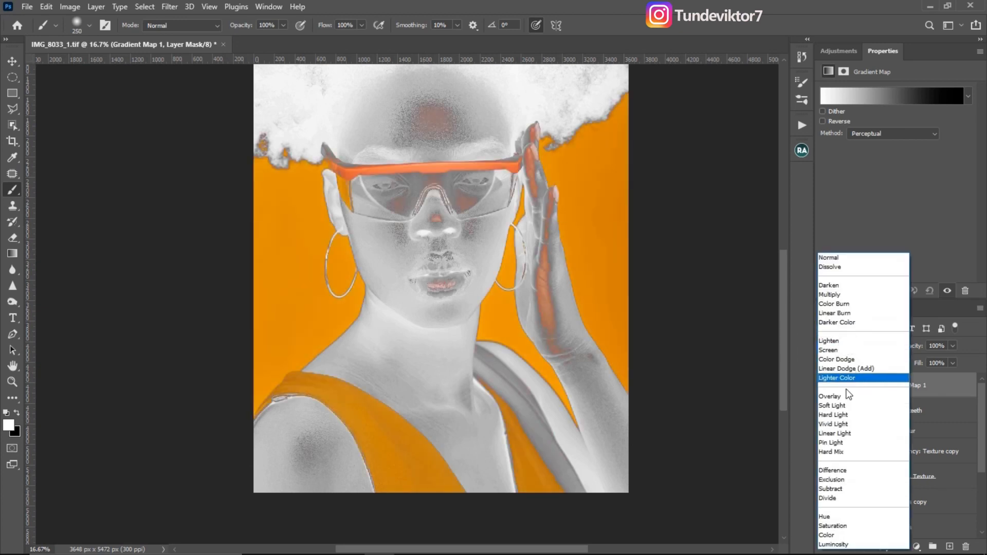
{"action": "left_click", "coordinate": [844, 535]}
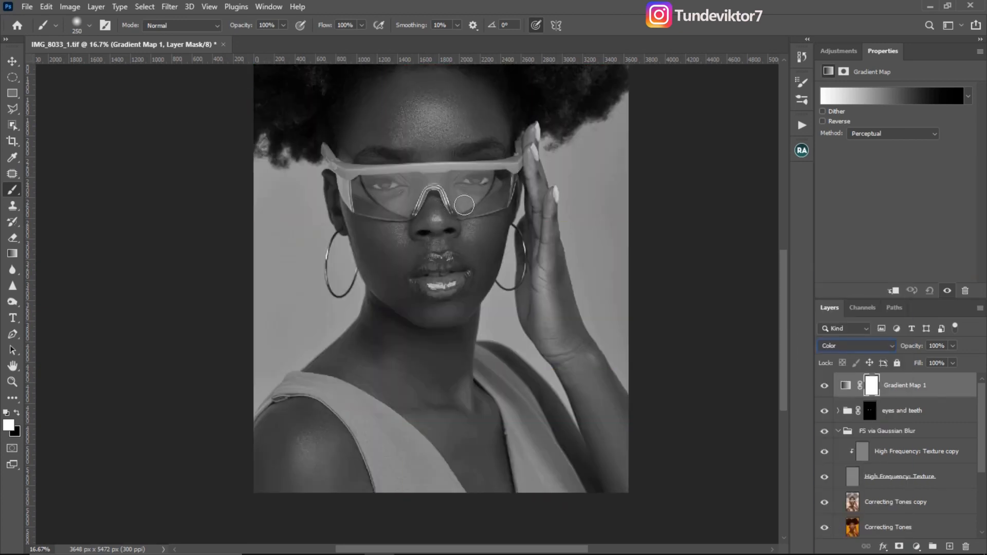
Invert the Gradient Map's layer mask to black
{"action": "left_click", "coordinate": [874, 390]}
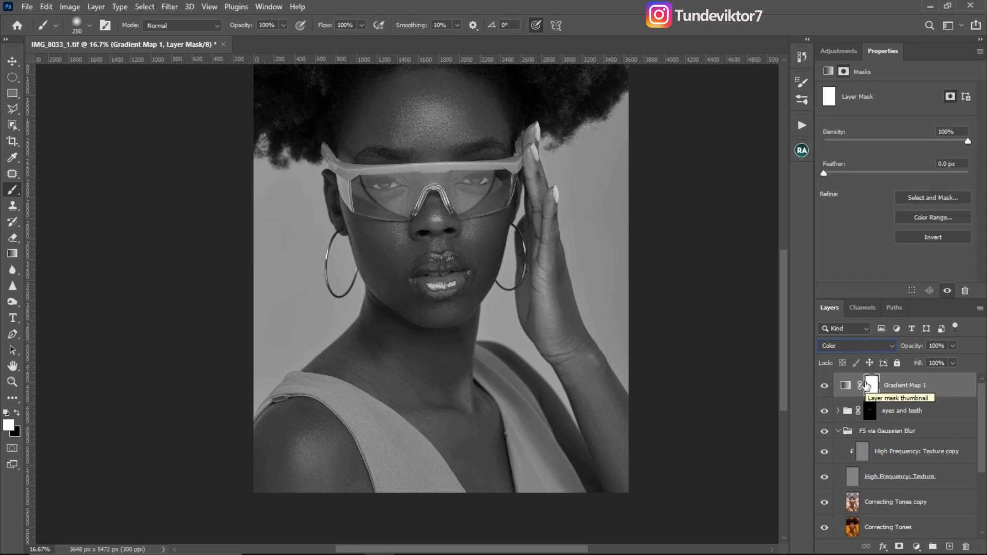
{"action": "key", "text": "ctrl+i"}
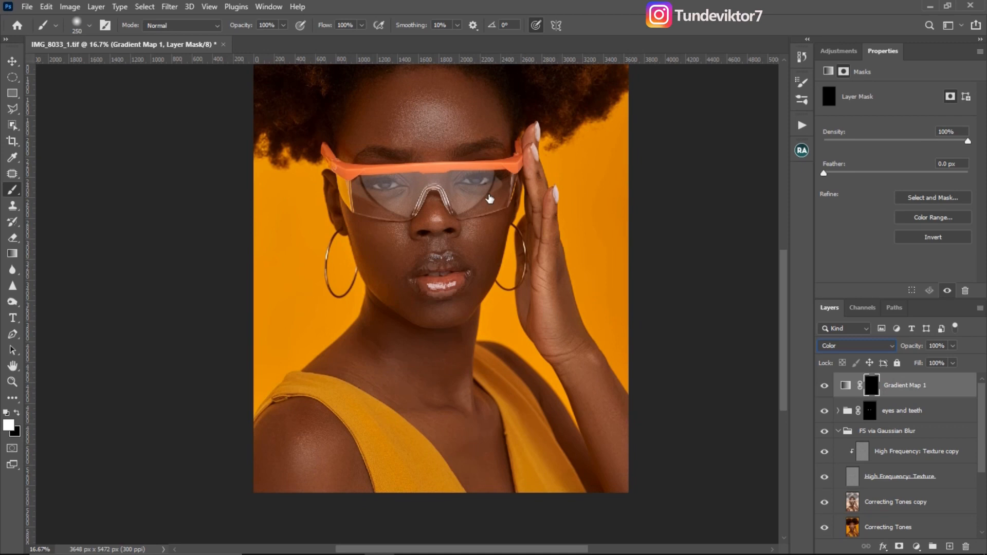
{"action": "left_click_drag", "start_coordinate": [466, 191], "coordinate": [478, 229]}
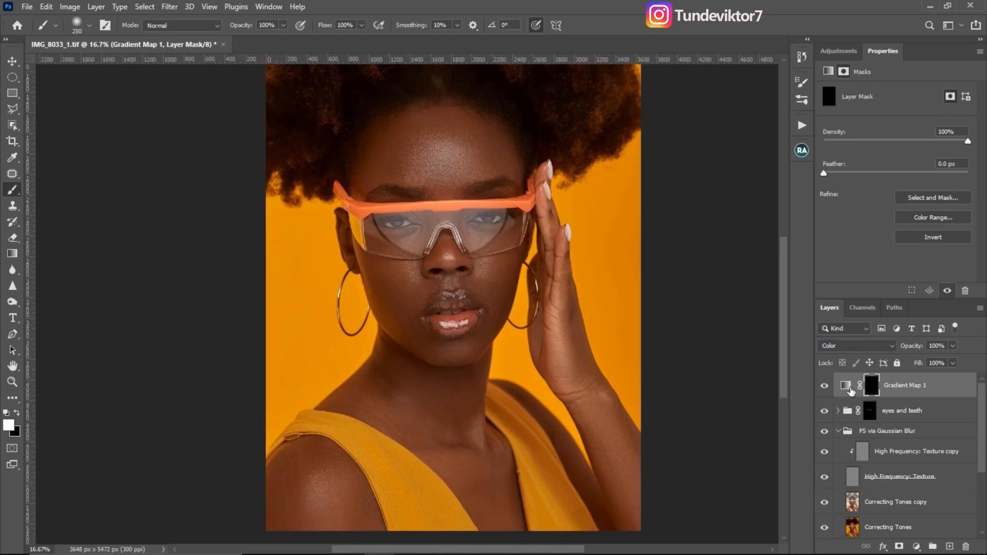
Open the Gradient Map's gradient for editing and add a white color stop at 49% location
{"action": "left_click", "coordinate": [845, 385]}
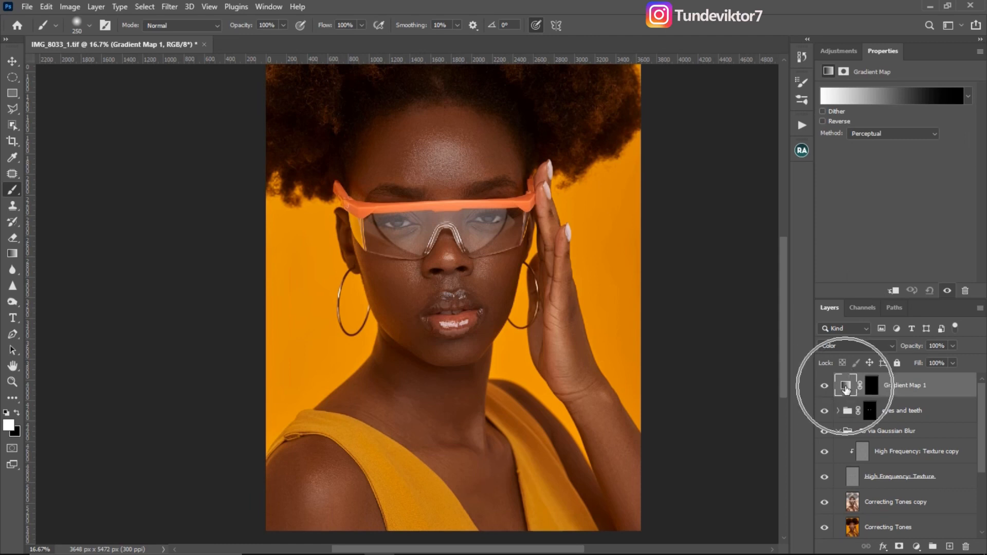
{"action": "left_click", "coordinate": [879, 93]}
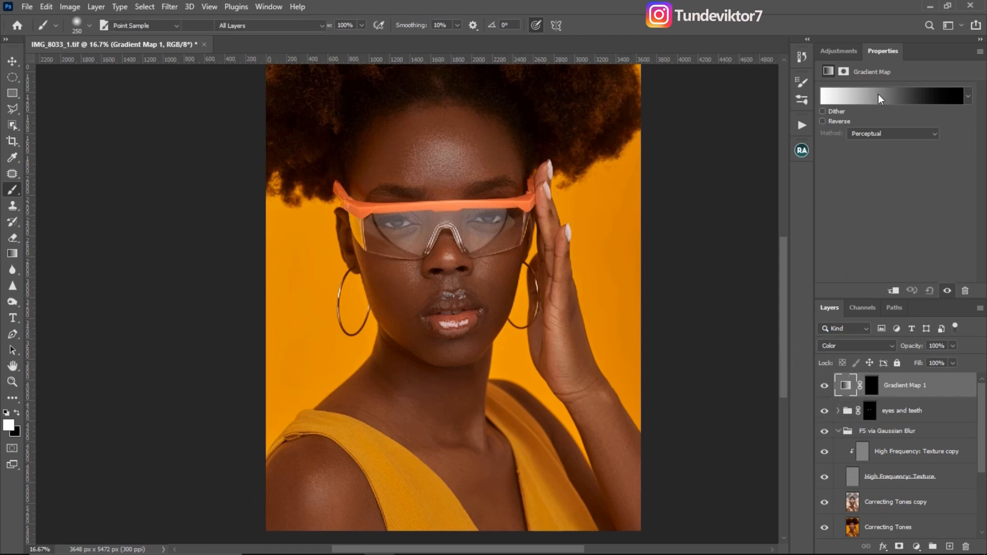
{"action": "left_click_drag", "start_coordinate": [591, 97], "coordinate": [637, 92]}
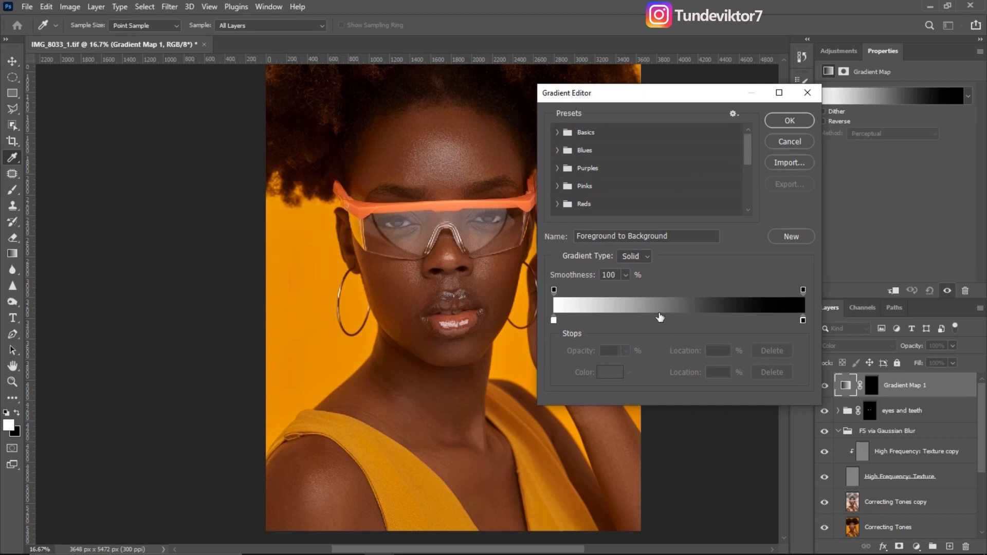
{"action": "double_click", "coordinate": [677, 319]}
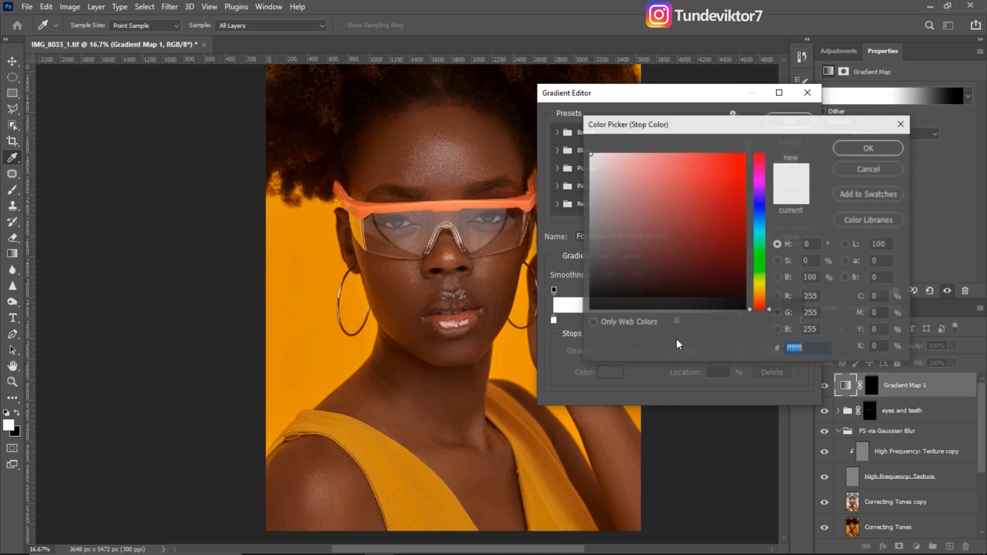
{"action": "left_click", "coordinate": [893, 130]}
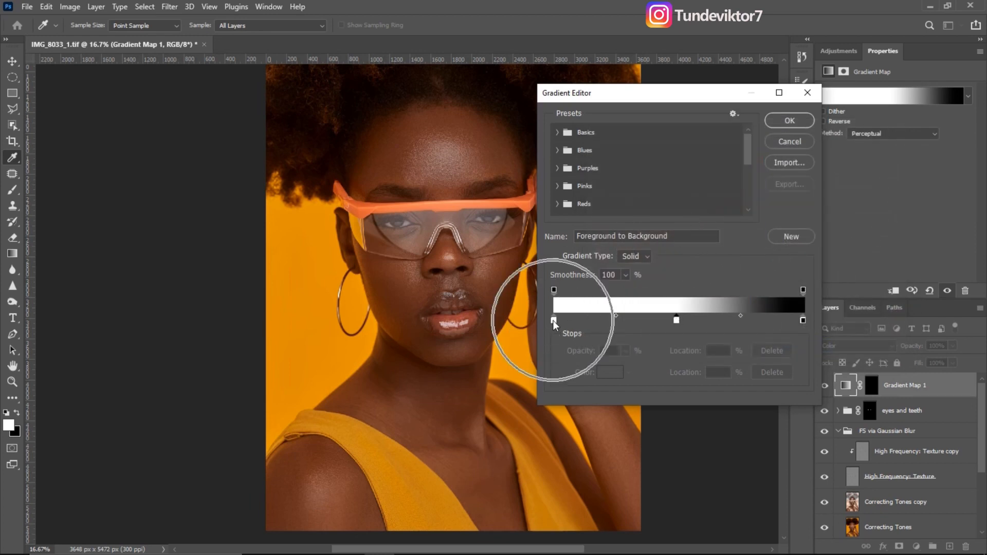
{"action": "key", "text": "ctrl"}
{"action": "key", "text": "ctrl"}
{"action": "key", "text": "ctrl"}
{"action": "key", "text": "ctrl"}
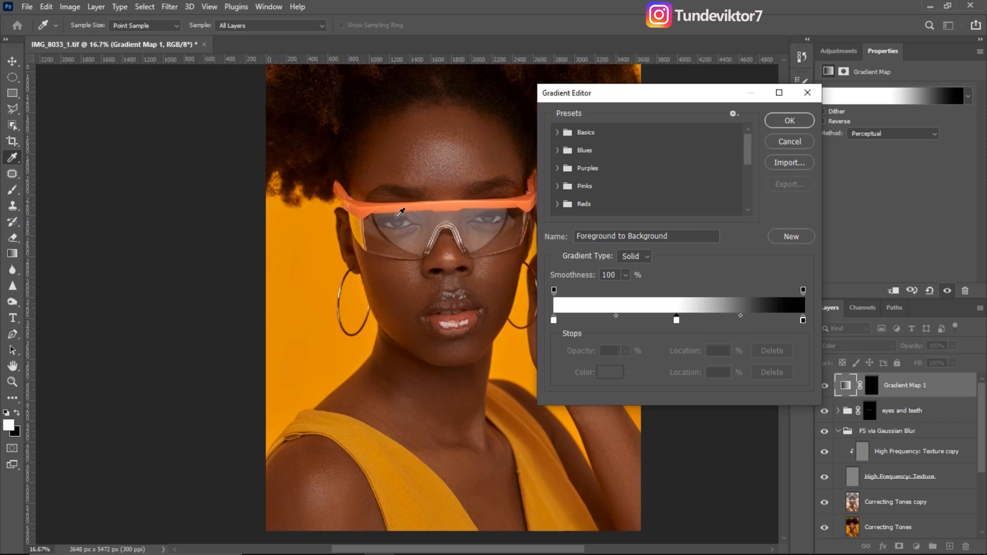
{"action": "key", "text": "ctrl"}
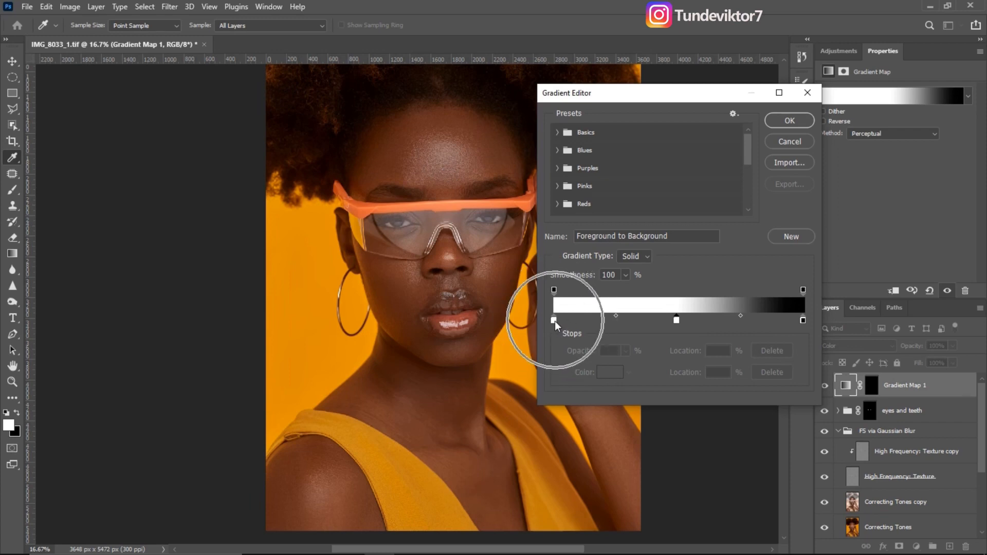
Set the gradient's 0% color stop to a skin tone sampled from the forehead highlight and lighten it slightly
{"action": "left_click", "coordinate": [554, 321]}
{"action": "key", "text": "ctrl"}
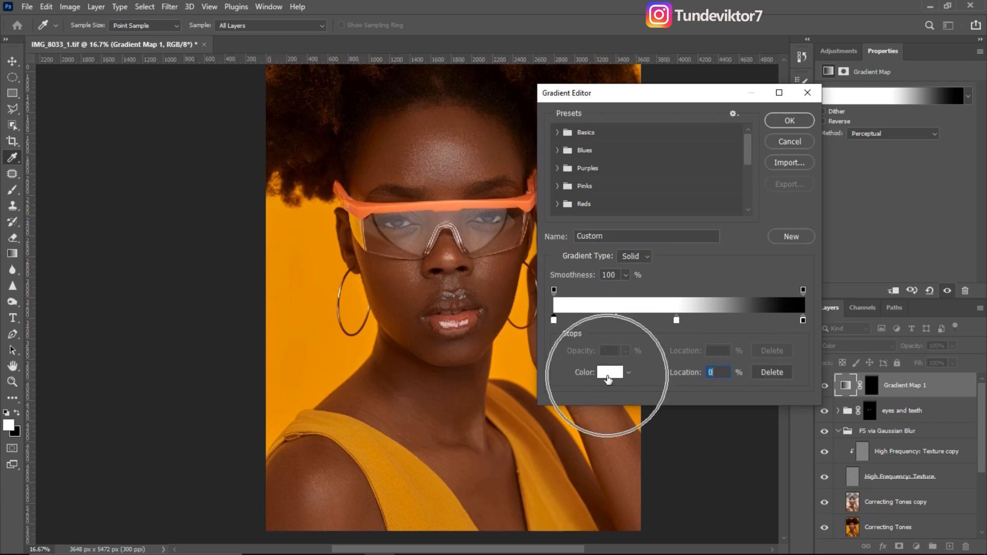
{"action": "left_click", "coordinate": [611, 373]}
{"action": "left_click", "coordinate": [611, 374]}
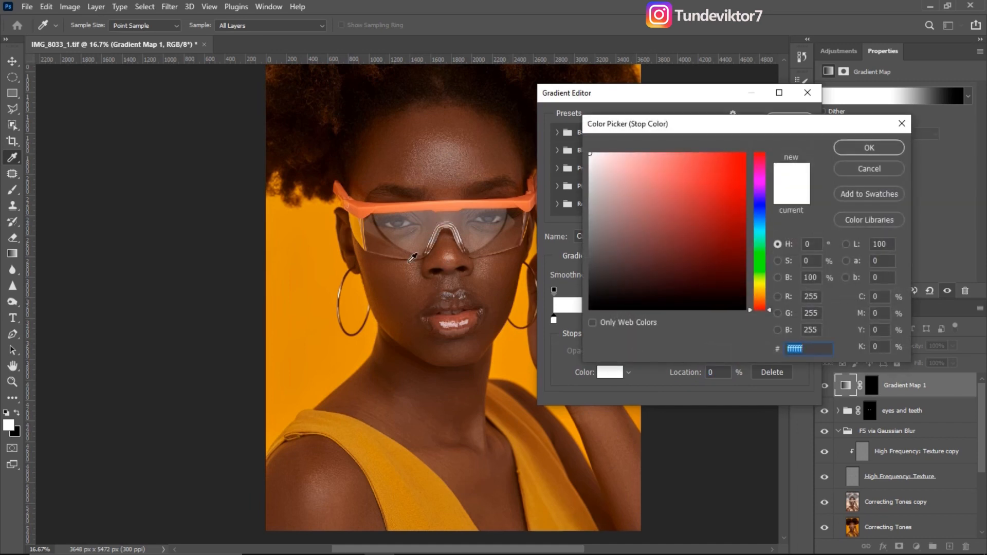
{"action": "left_click", "coordinate": [446, 156]}
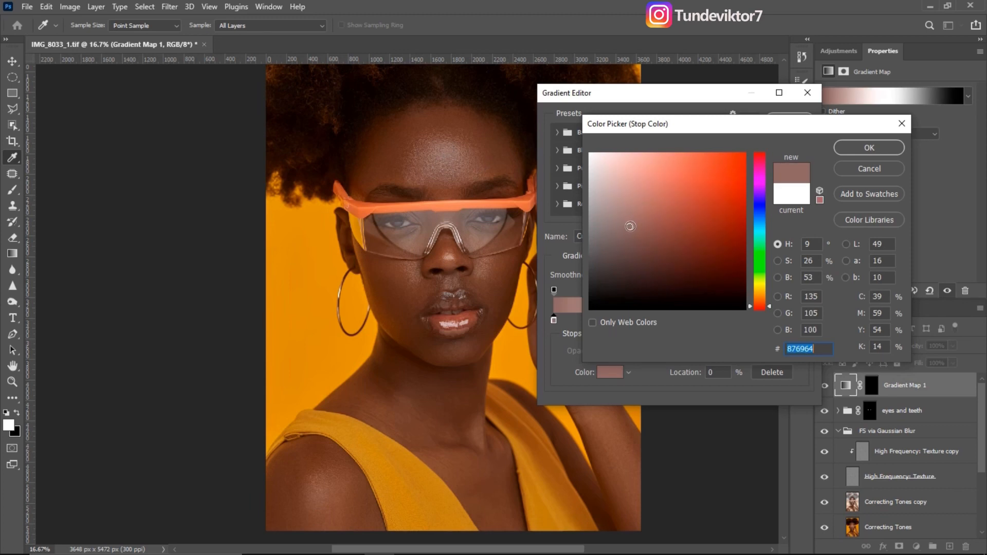
{"action": "left_click", "coordinate": [624, 219]}
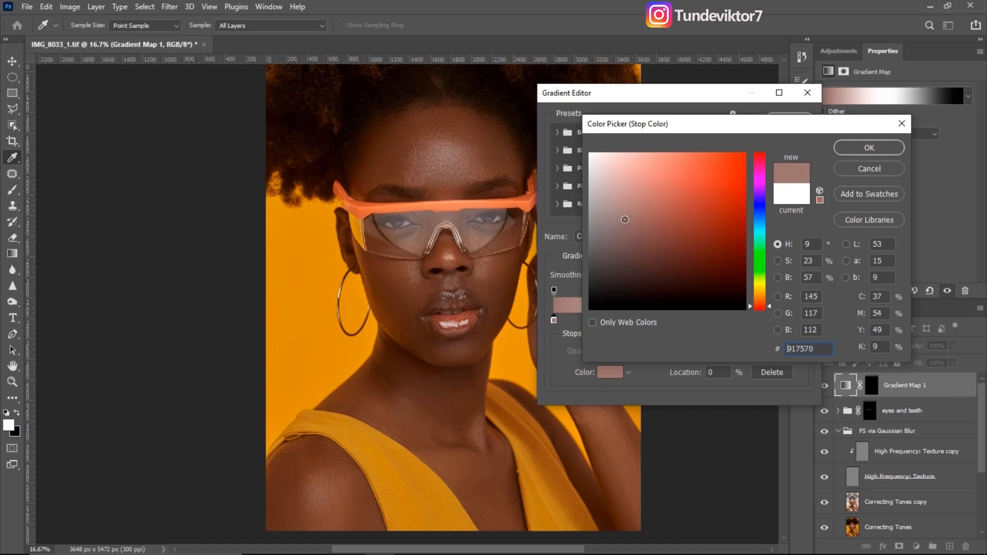
{"action": "left_click_drag", "start_coordinate": [625, 218], "coordinate": [622, 213]}
{"action": "left_click", "coordinate": [865, 149]}
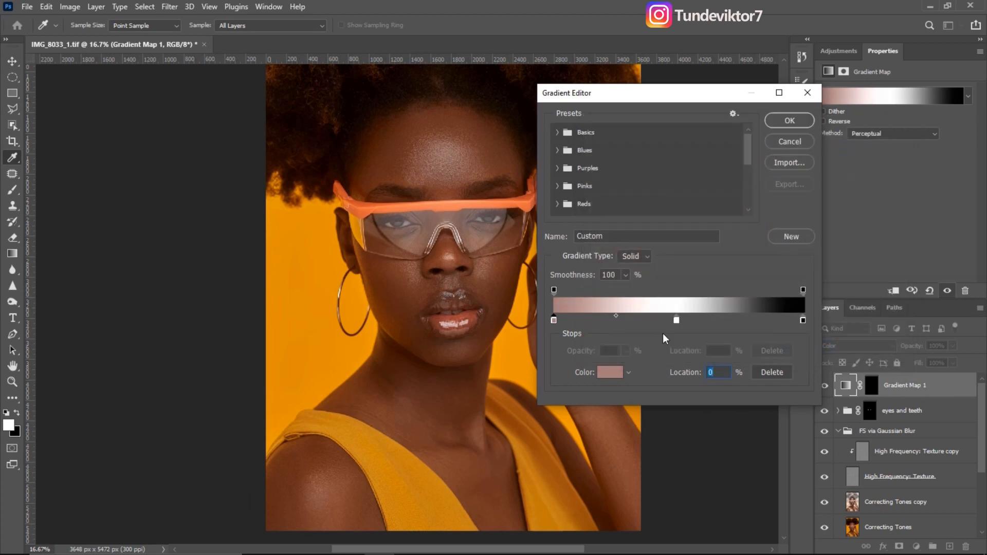
Set the gradient's 49% color stop to the midtone brown #593321 sampled from the cheek beside the mouth
{"action": "left_click", "coordinate": [677, 320]}
{"action": "left_click", "coordinate": [611, 372]}
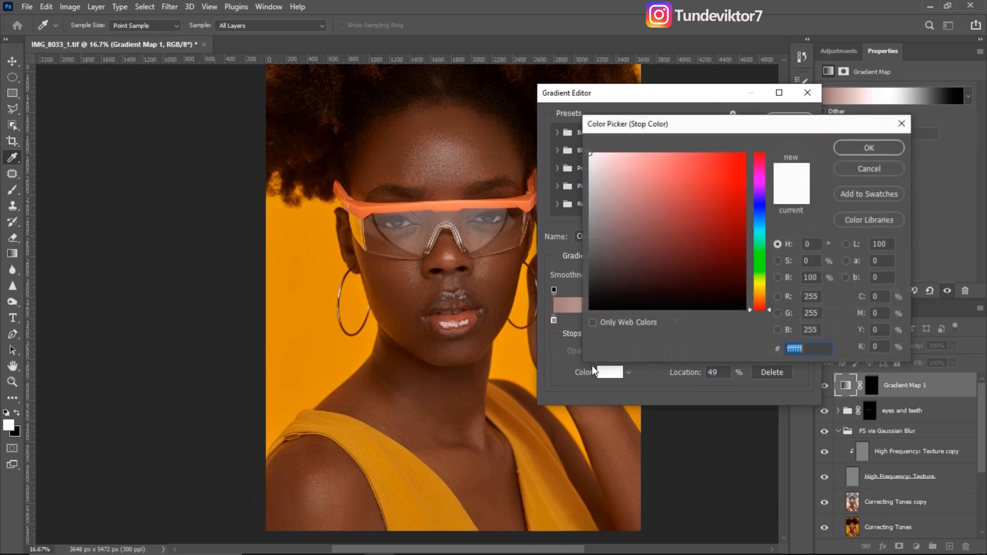
{"action": "left_click", "coordinate": [412, 289]}
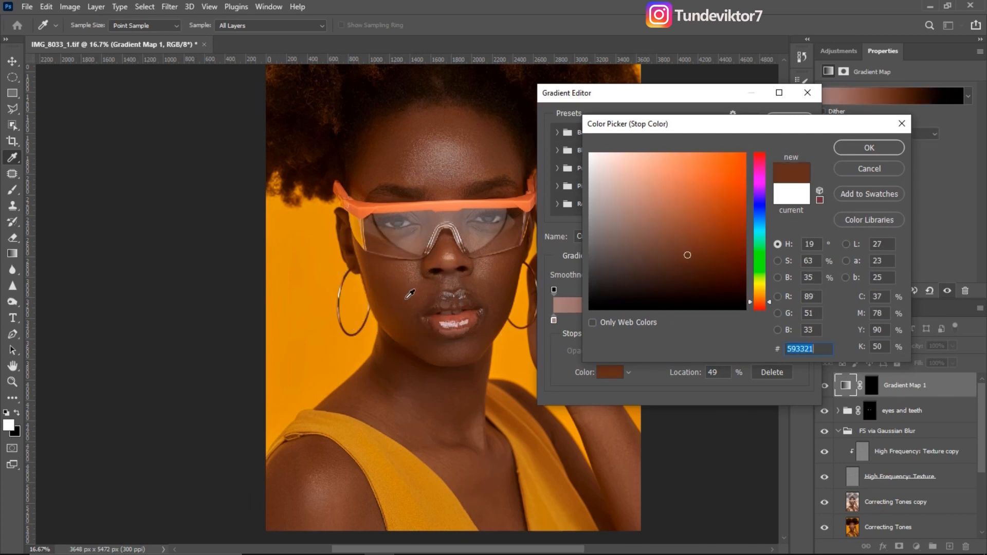
{"action": "left_click", "coordinate": [859, 148]}
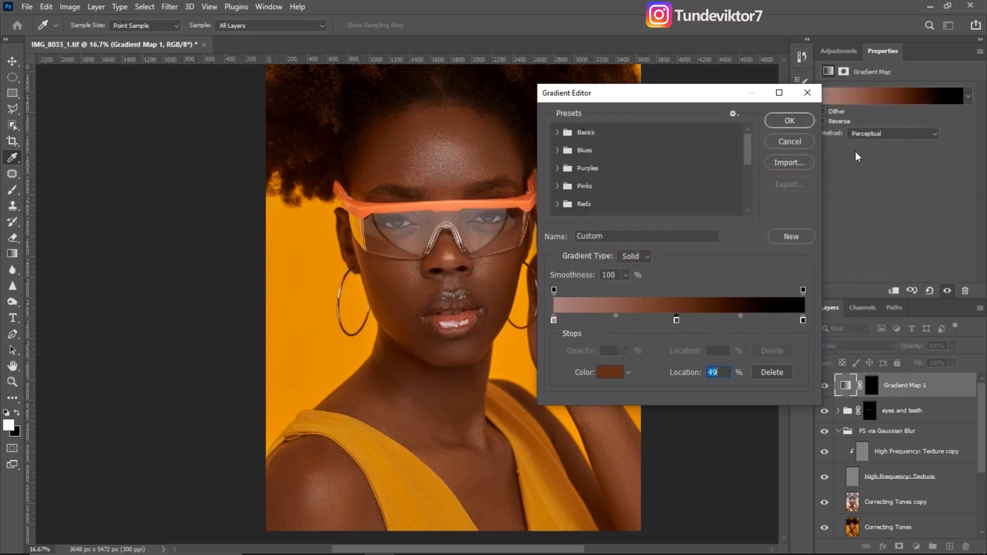
Set the gradient's 100% color stop to a dark brown sampled from the neck shadow and accept the gradient
{"action": "left_click", "coordinate": [803, 321]}
{"action": "left_click", "coordinate": [613, 374]}
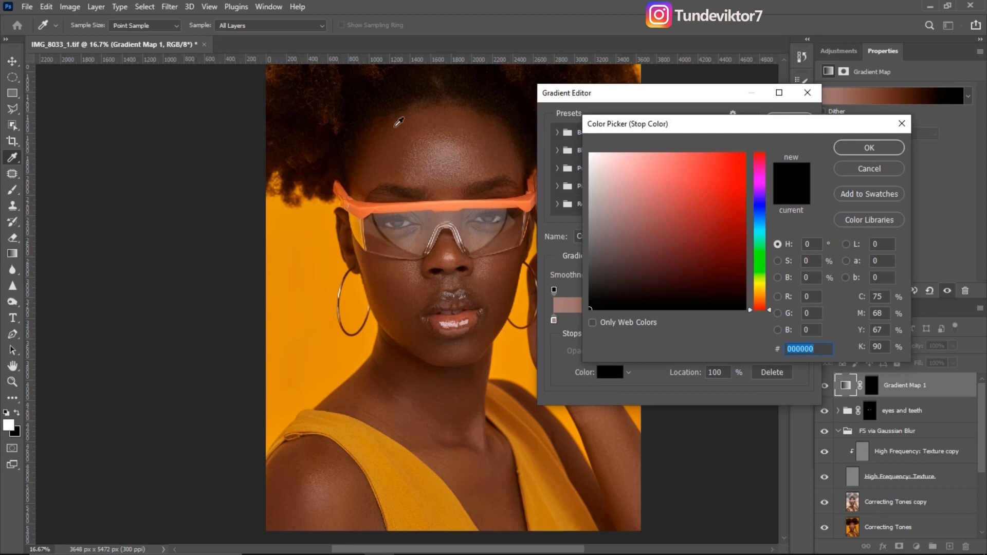
{"action": "left_click_drag", "start_coordinate": [400, 358], "coordinate": [388, 354]}
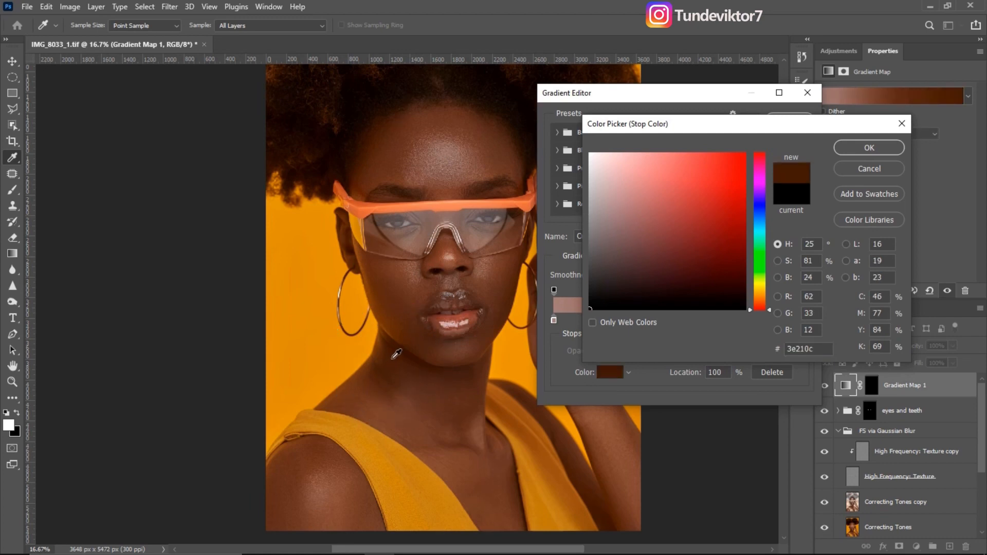
{"action": "left_click", "coordinate": [872, 148]}
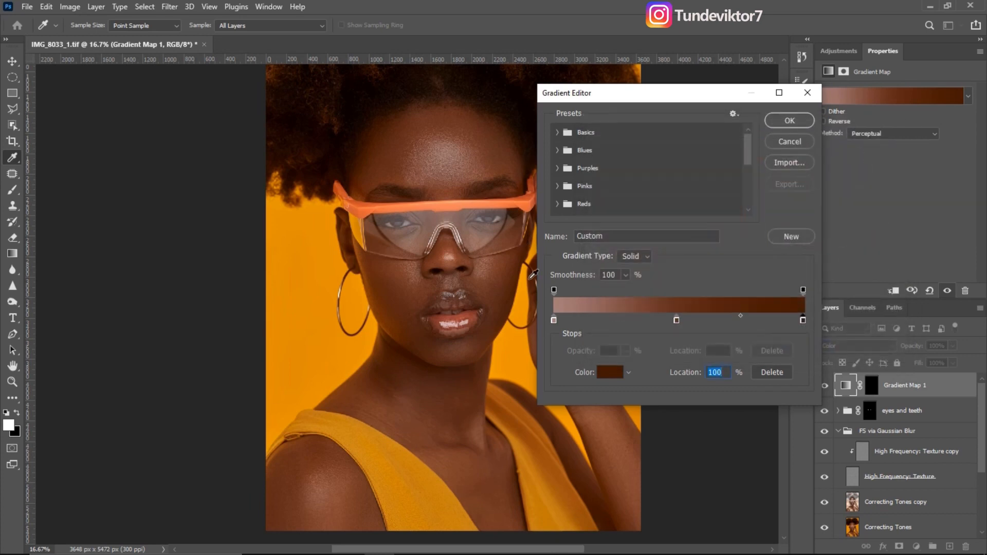
{"action": "left_click", "coordinate": [789, 121]}
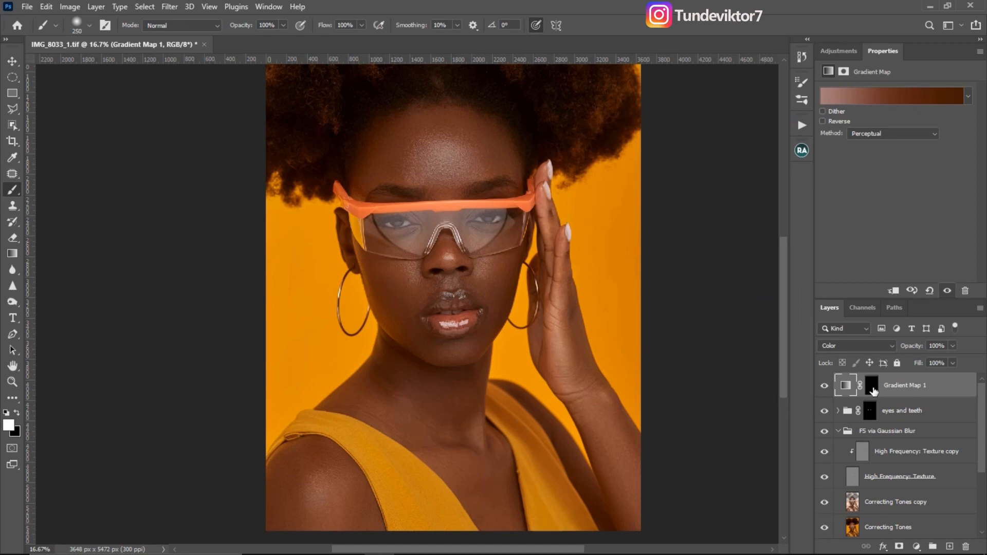
Paint white on the Gradient Map mask over the forehead and the rest of the face, with brush flow at 100%
{"action": "left_click", "coordinate": [873, 390]}
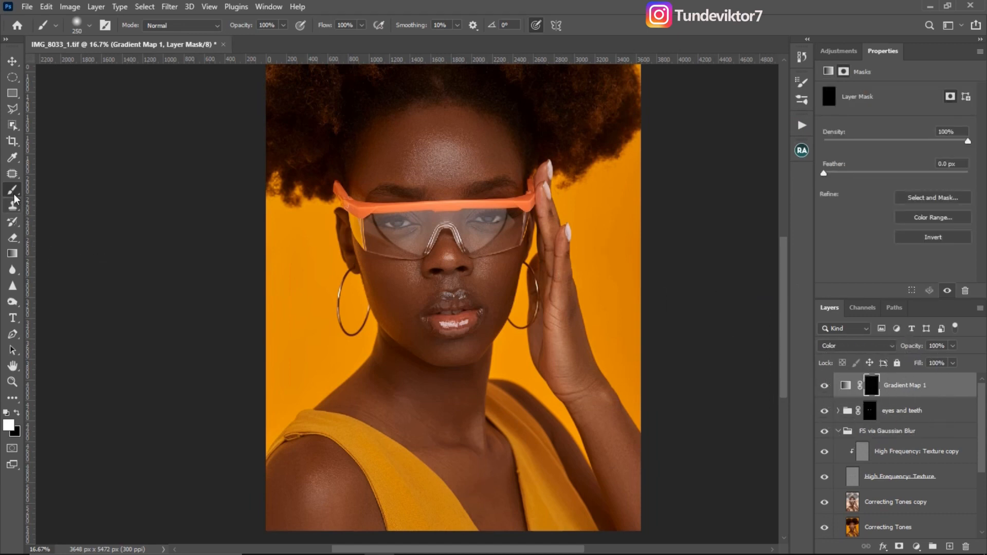
{"action": "left_click", "coordinate": [362, 26]}
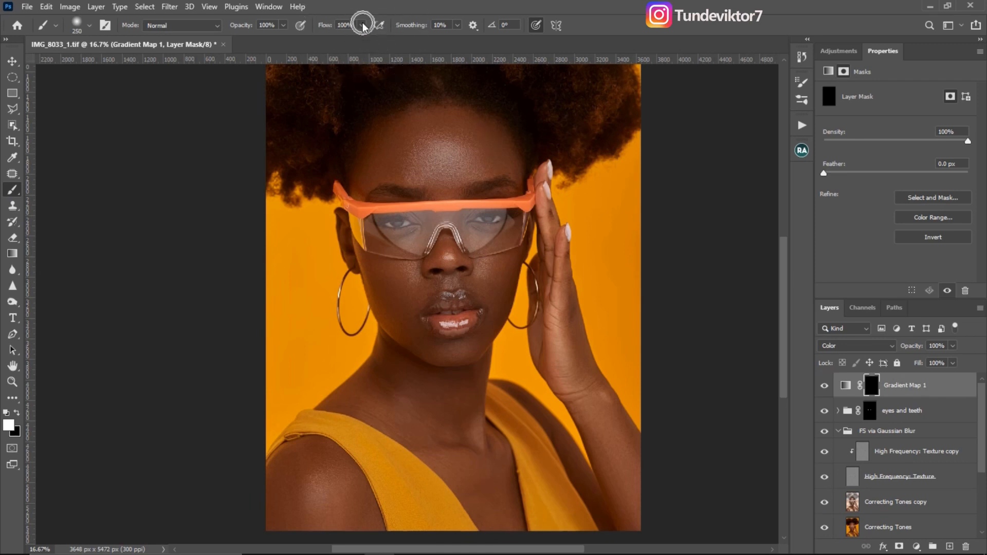
{"action": "key", "text": "ctrl"}
{"action": "key", "text": "ctrl"}
{"action": "key", "text": "bracketright"}
{"action": "mouse_move", "coordinate": [468, 137]}
{"action": "left_mouse_down"}
{"action": "mouse_move", "coordinate": [467, 160]}
{"action": "mouse_move", "coordinate": [449, 140]}
{"action": "mouse_move", "coordinate": [477, 140]}
{"action": "mouse_move", "coordinate": [465, 119]}
{"action": "mouse_move", "coordinate": [498, 149]}
{"action": "mouse_move", "coordinate": [484, 119]}
{"action": "mouse_move", "coordinate": [485, 157]}
{"action": "mouse_move", "coordinate": [450, 147]}
{"action": "mouse_move", "coordinate": [436, 172]}
{"action": "left_mouse_up"}
{"action": "key", "text": "bracketleft"}
{"action": "key", "text": "bracketleft"}
{"action": "key", "text": "bracketleft"}
{"action": "key", "text": "bracketleft"}
{"action": "key", "text": "bracketleft"}
{"action": "key", "text": "bracketleft"}
{"action": "key", "text": "bracketleft"}
{"action": "key", "text": "bracketleft"}
{"action": "key", "text": "bracketright"}
{"action": "key", "text": "bracketright"}
{"action": "key", "text": "bracketright"}
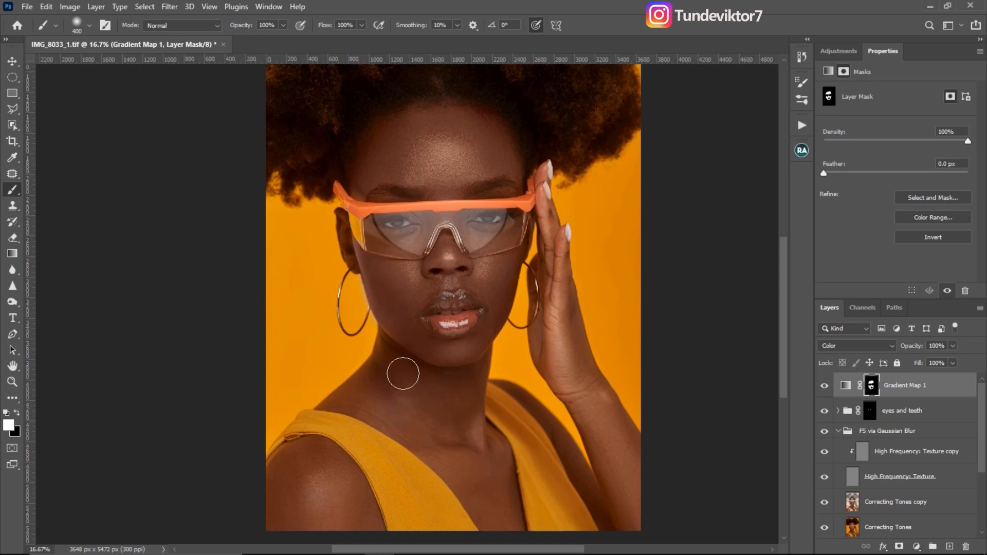
Paint white on the Gradient Map mask over the neck, chest, shoulders and arm, resizing the brush to fit each area
{"action": "key", "text": "p"}
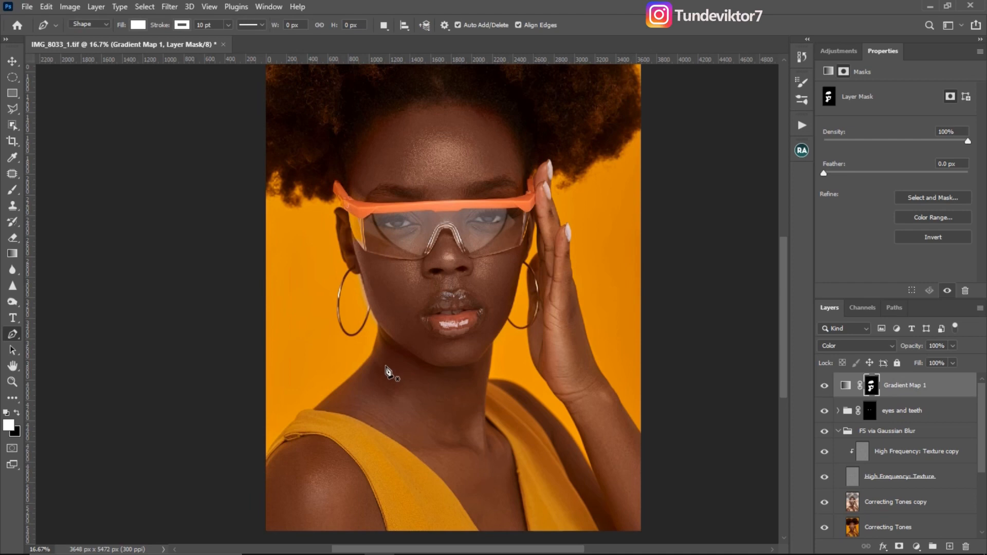
{"action": "key", "text": "b"}
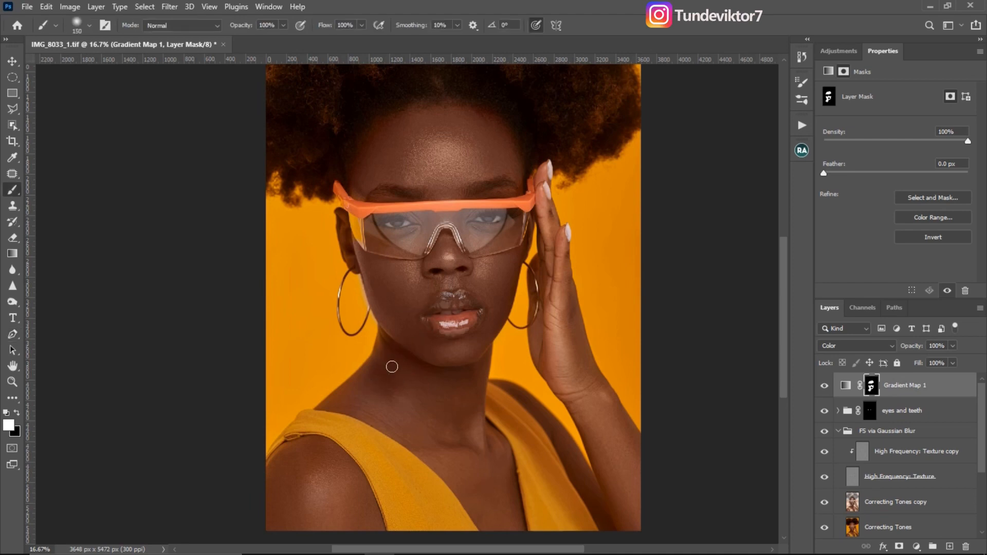
{"action": "key", "text": "bracketleft"}
{"action": "key", "text": "bracketright"}
{"action": "left_click_drag", "start_coordinate": [471, 471], "coordinate": [454, 362]}
{"action": "key", "text": "bracketleft"}
{"action": "key", "text": "bracketleft"}
{"action": "key", "text": "bracketleft"}
{"action": "key", "text": "bracketleft"}
{"action": "key", "text": "bracketleft"}
{"action": "key", "text": "bracketleft"}
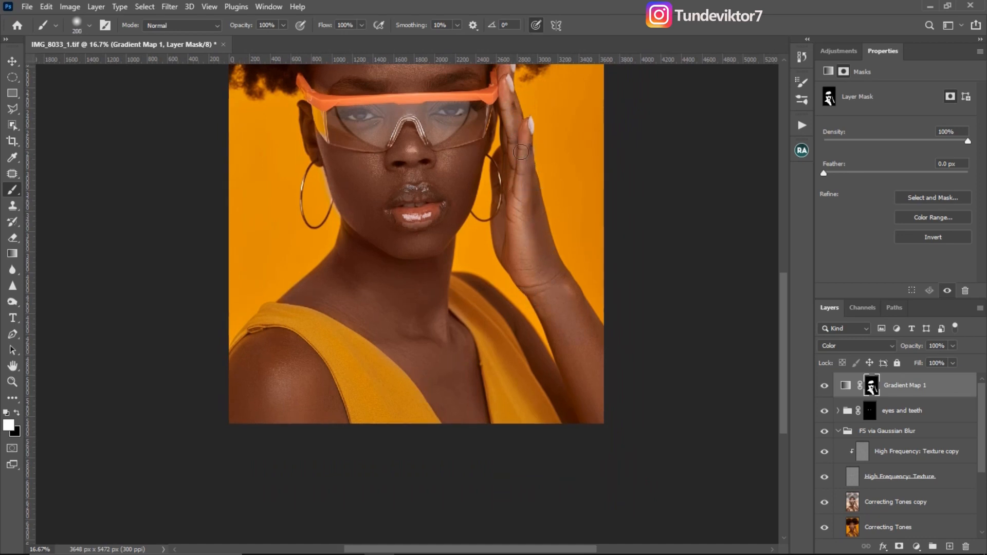
Refine the Gradient Map mask over the raised hand and along the skin edges, reducing the brush to 125 px
{"action": "key", "text": "bracketleft"}
{"action": "key", "text": "bracketright"}
{"action": "key", "text": "bracketright"}
{"action": "key", "text": "bracketleft"}
{"action": "key", "text": "bracketleft"}
{"action": "key", "text": "bracketleft"}
{"action": "key", "text": "bracketleft"}
{"action": "key", "text": "bracketleft"}
{"action": "key", "text": "x"}
{"action": "key", "text": "x"}
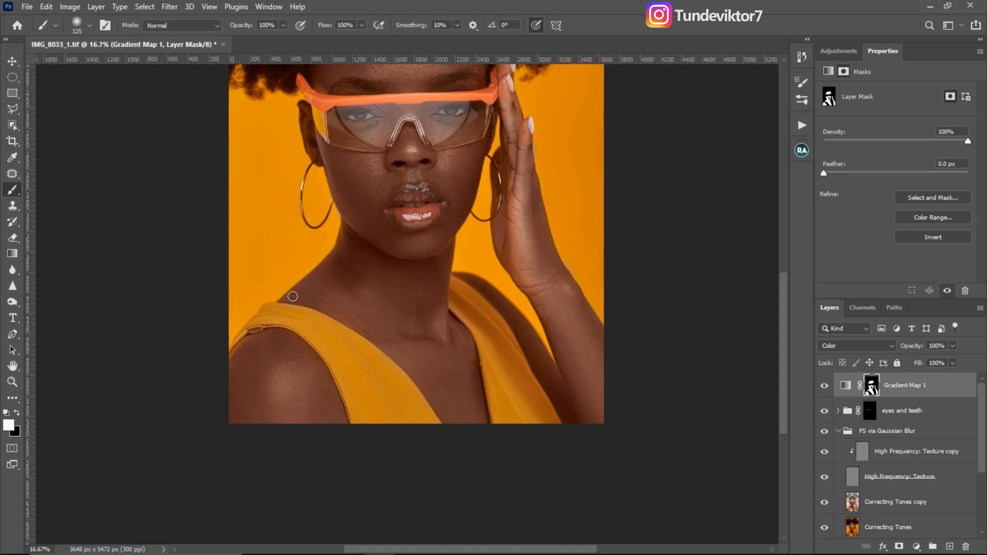
Compare the portrait with and without the Gradient Map 1 layer, at full view and closer on the face
{"action": "key", "text": "x"}
{"action": "key", "text": "z"}
{"action": "left_click", "coordinate": [586, 355], "text": "alt"}
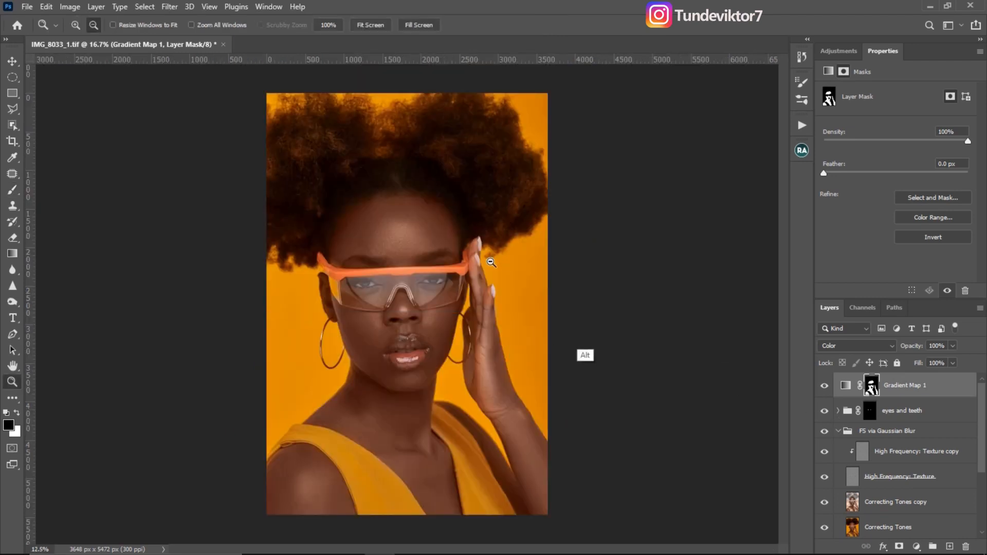
{"action": "left_click", "coordinate": [826, 389]}
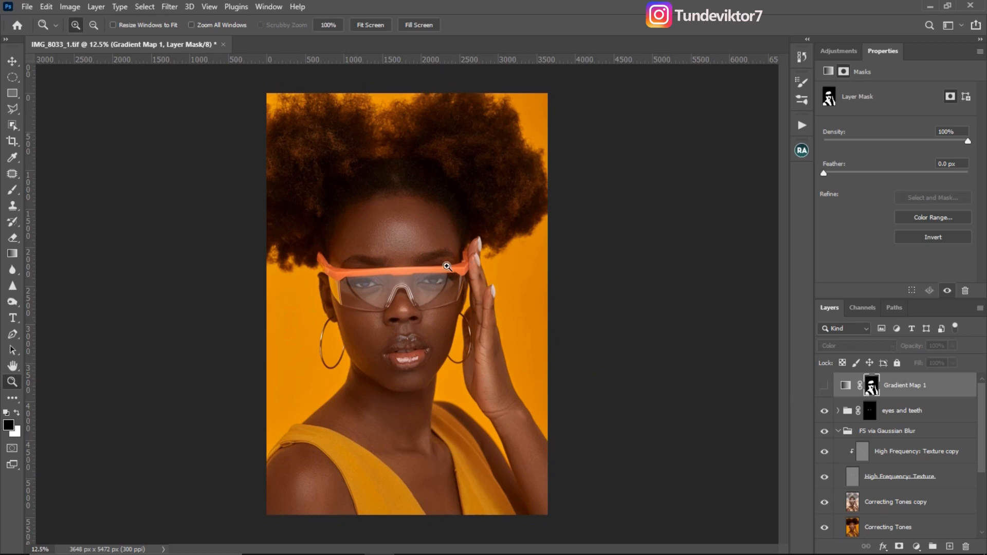
{"action": "left_click", "coordinate": [419, 251]}
{"action": "left_click_drag", "start_coordinate": [419, 251], "coordinate": [464, 193]}
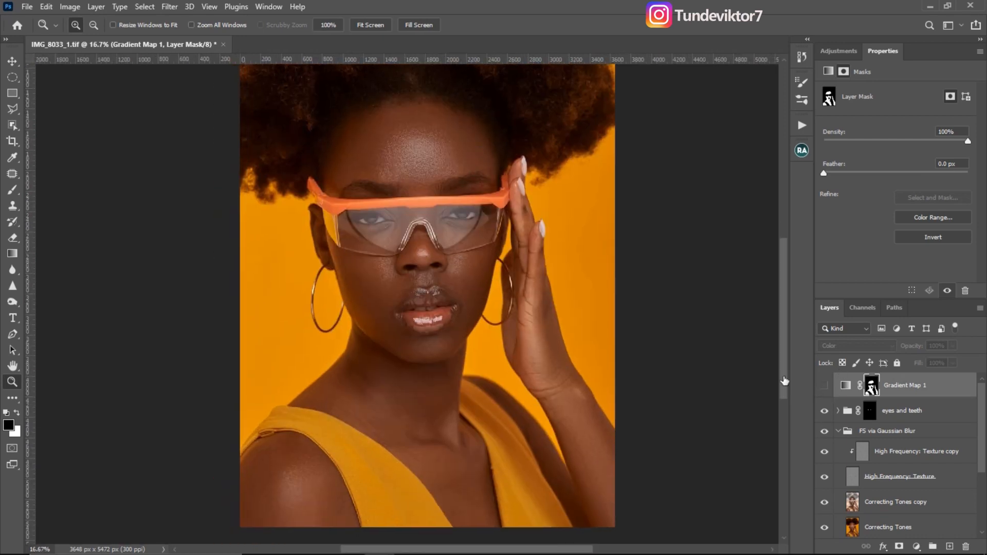
{"action": "left_click", "coordinate": [825, 387]}
{"action": "left_click", "coordinate": [827, 390]}
{"action": "left_click", "coordinate": [828, 390]}
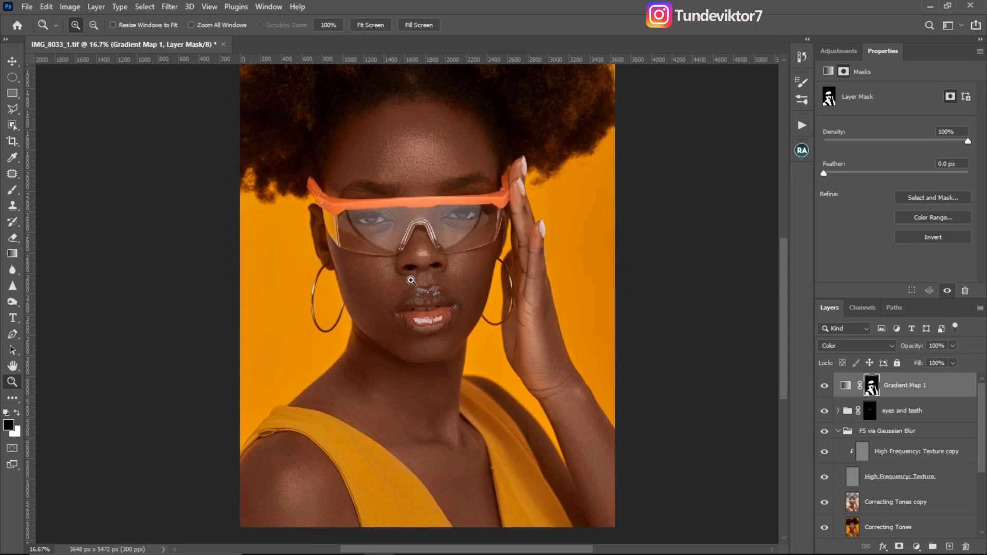
Lower the Gradient Map 1 layer's opacity to 20%
{"action": "left_click", "coordinate": [952, 346]}
{"action": "left_click_drag", "start_coordinate": [950, 363], "coordinate": [921, 368]}
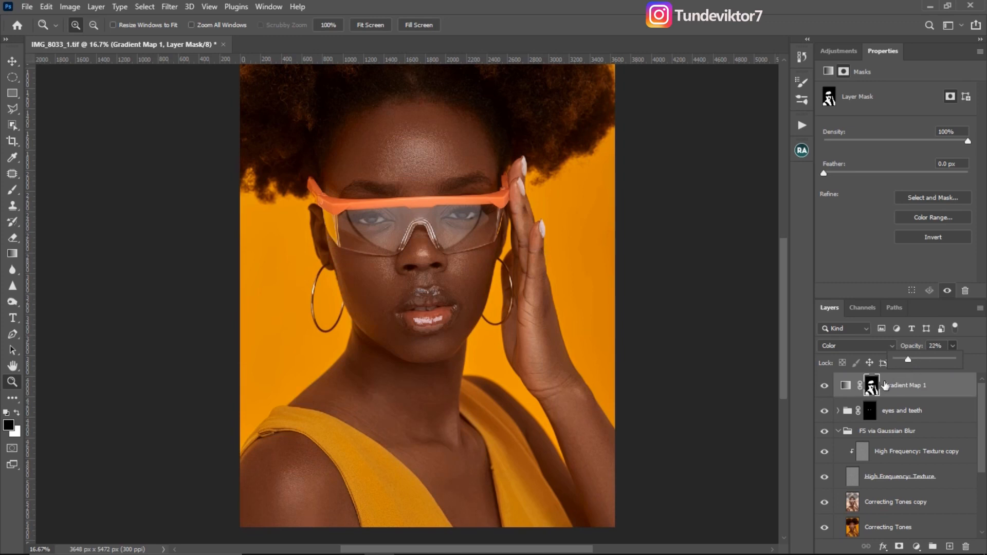
{"action": "left_click", "coordinate": [834, 398]}
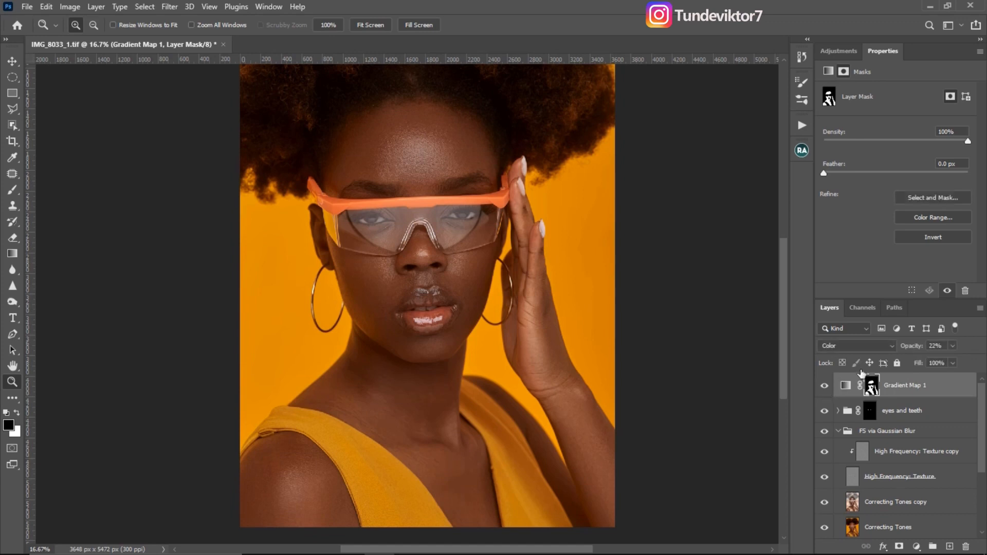
{"action": "left_click", "coordinate": [941, 347]}
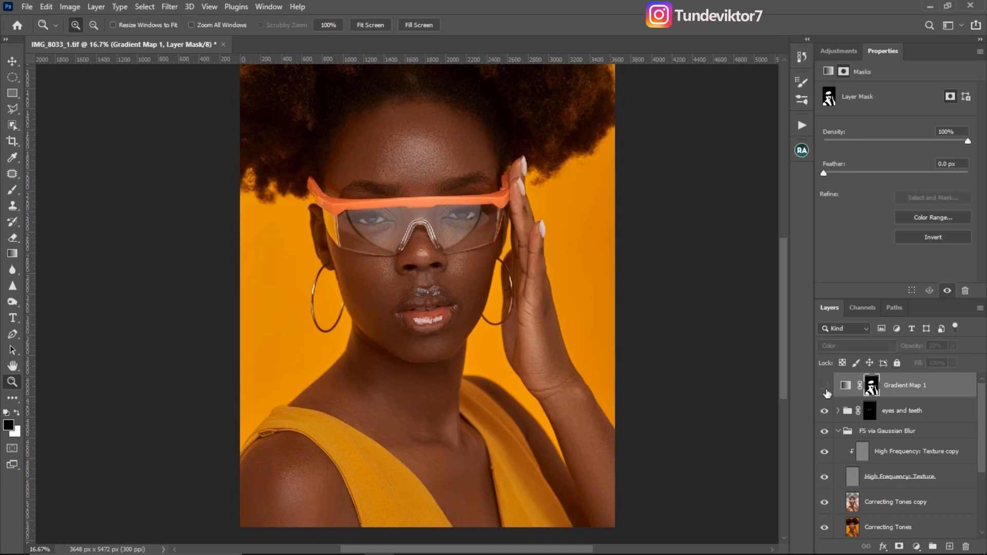
Examine the evened skin color on the face and across the whole portrait
{"action": "left_click", "coordinate": [430, 187], "text": "alt"}
{"action": "left_click", "coordinate": [422, 229], "text": "alt"}
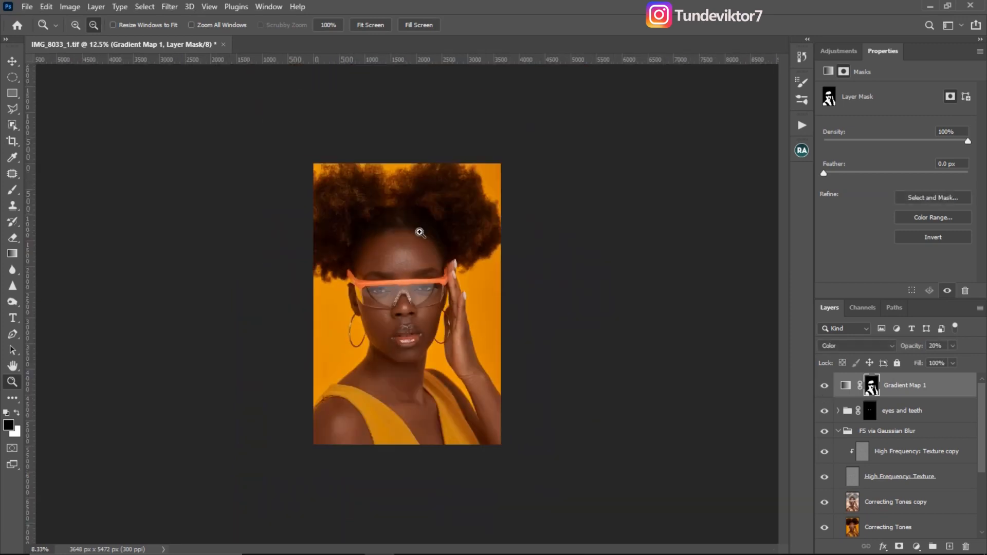
{"action": "left_click", "coordinate": [412, 288]}
{"action": "left_click", "coordinate": [413, 287]}
{"action": "left_click_drag", "start_coordinate": [438, 239], "coordinate": [448, 222]}
{"action": "left_click", "coordinate": [418, 257], "text": "alt"}
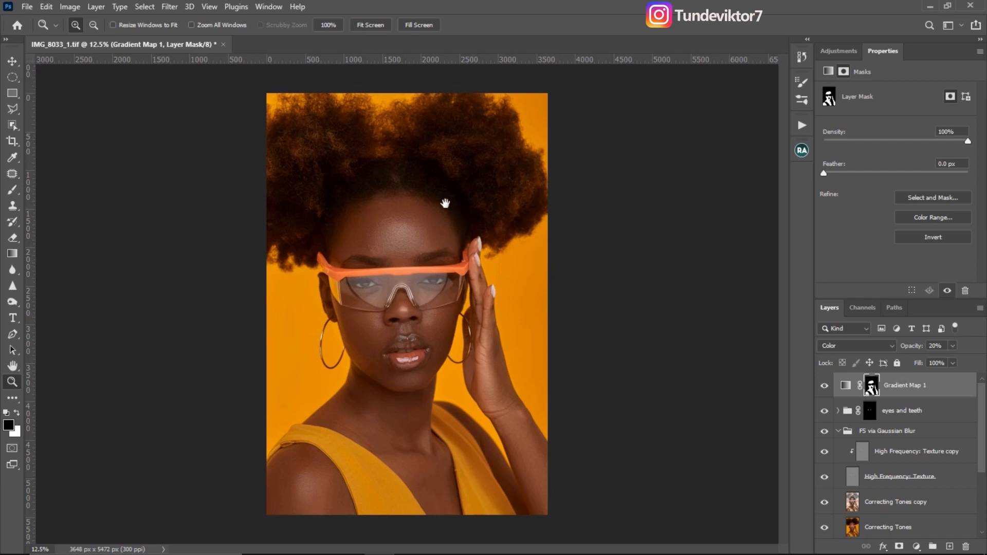
{"action": "left_click", "coordinate": [405, 253]}
{"action": "left_click_drag", "start_coordinate": [413, 261], "coordinate": [451, 212]}
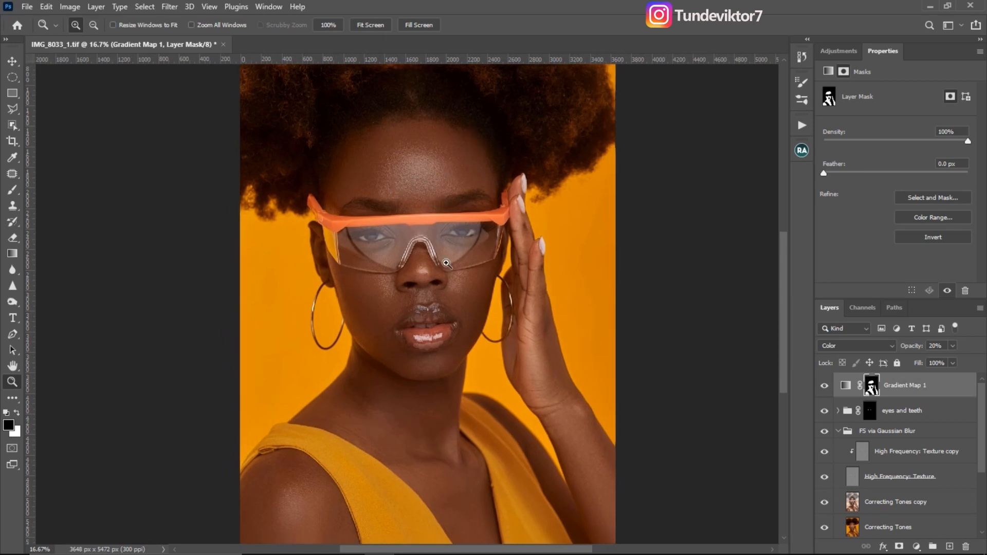
Add a Levels adjustment layer with input black at 5 and input white at 240, and compare the image before and after
{"action": "left_click", "coordinate": [839, 52]}
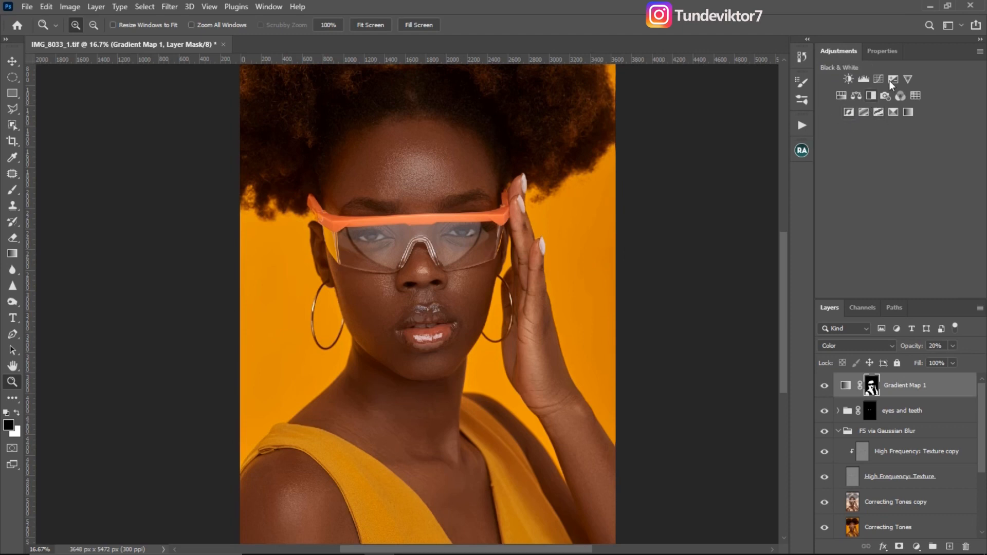
{"action": "left_click", "coordinate": [864, 79]}
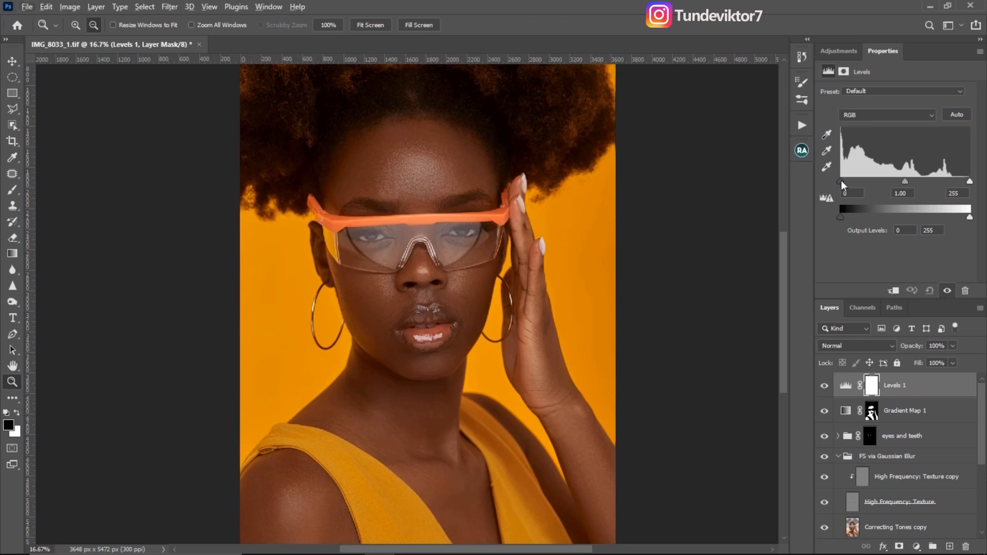
{"action": "left_click", "coordinate": [841, 181], "text": "alt"}
{"action": "left_click_drag", "start_coordinate": [840, 181], "coordinate": [843, 181]}
{"action": "left_click_drag", "start_coordinate": [970, 181], "coordinate": [964, 185]}
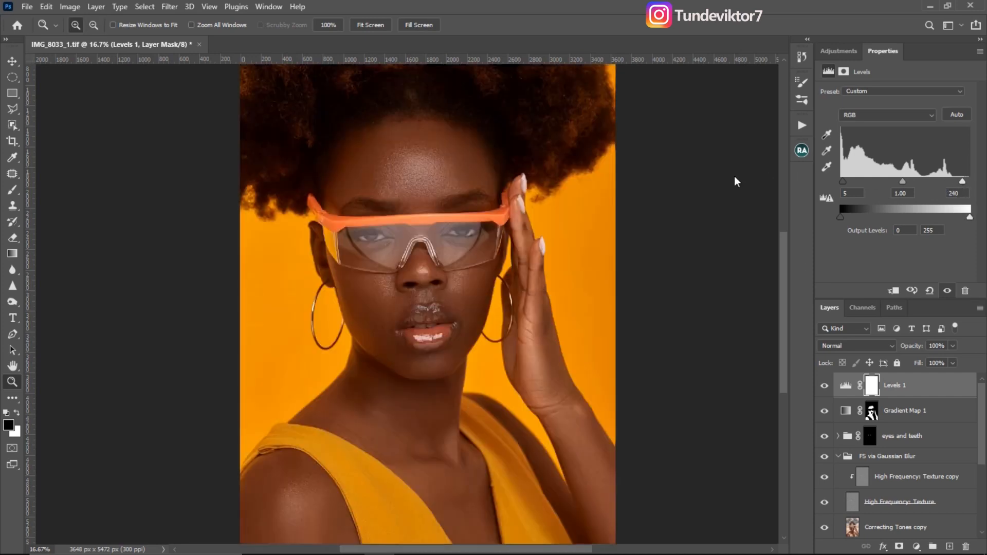
{"action": "left_click", "coordinate": [828, 388]}
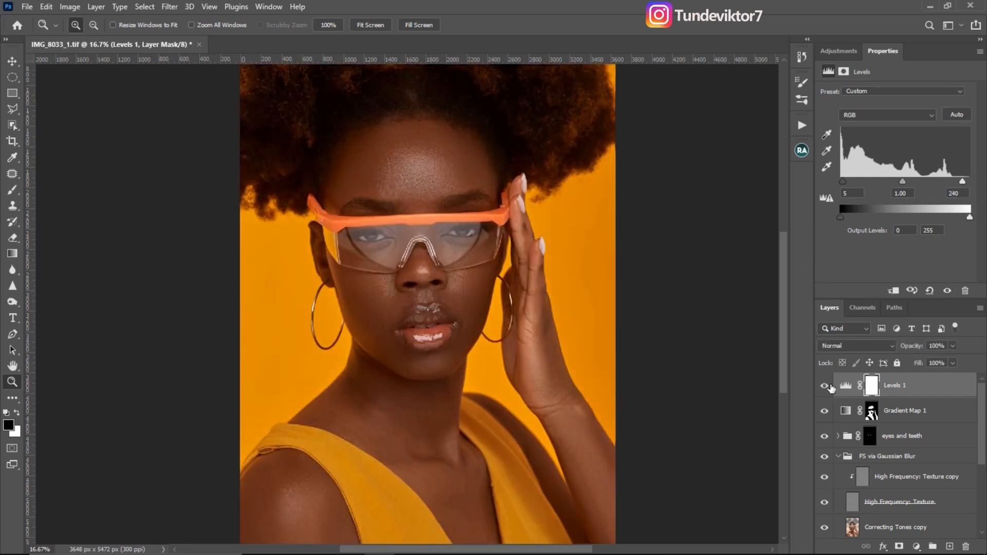
{"action": "left_click_drag", "start_coordinate": [440, 259], "coordinate": [453, 284]}
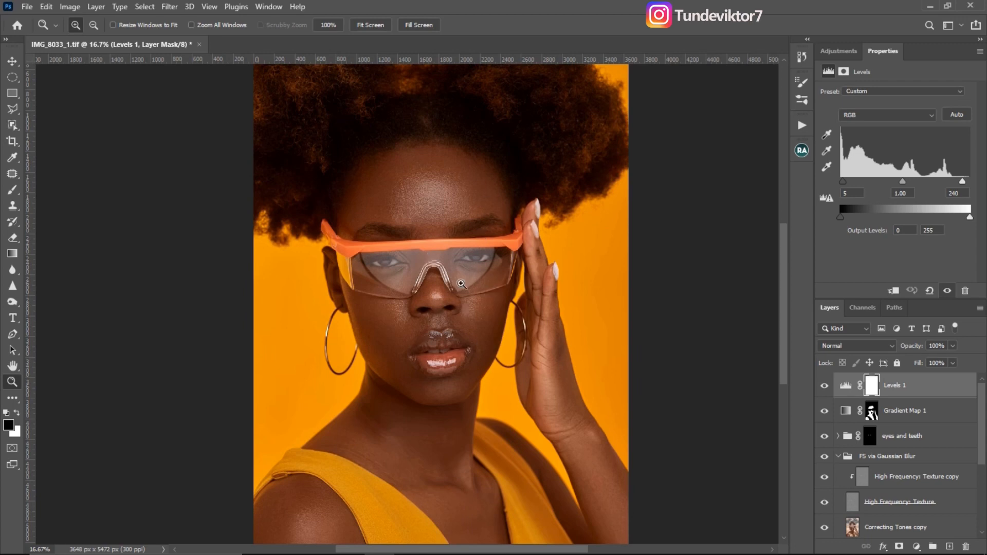
Add a second Gradient Map adjustment layer using the black-to-white Basics preset and the Classic method
{"action": "left_click", "coordinate": [838, 51]}
{"action": "left_click", "coordinate": [908, 112]}
{"action": "left_click", "coordinate": [870, 102]}
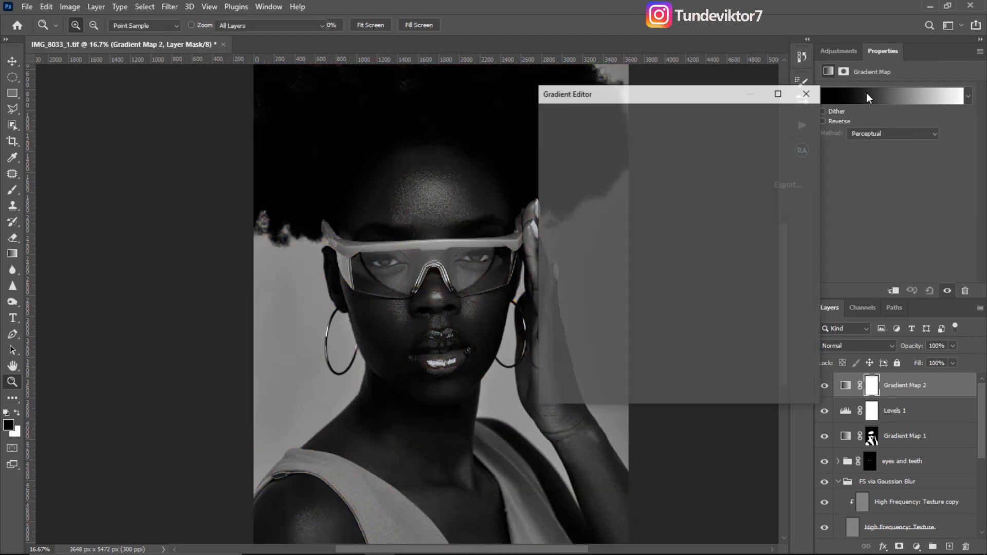
{"action": "left_click", "coordinate": [558, 132]}
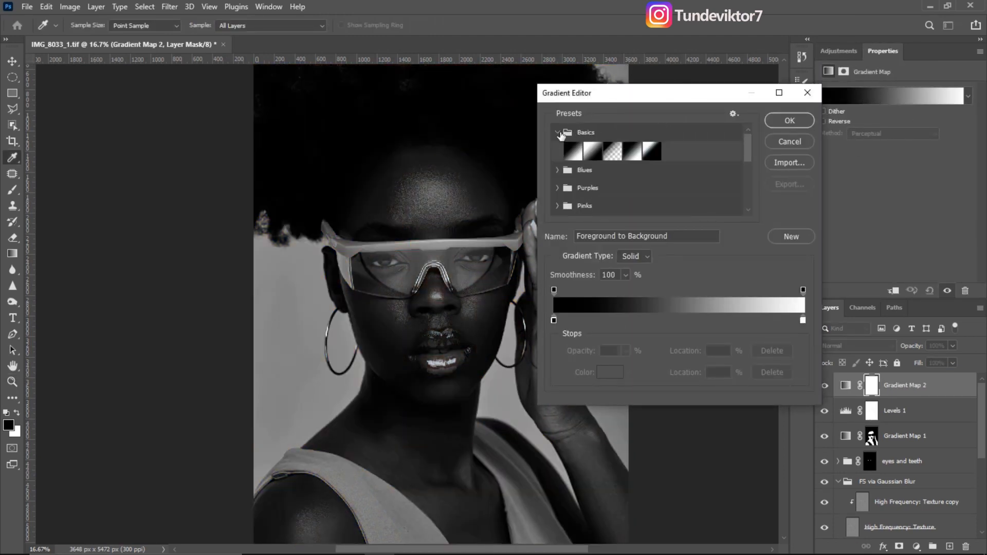
{"action": "left_click", "coordinate": [574, 152]}
{"action": "left_click", "coordinate": [791, 121]}
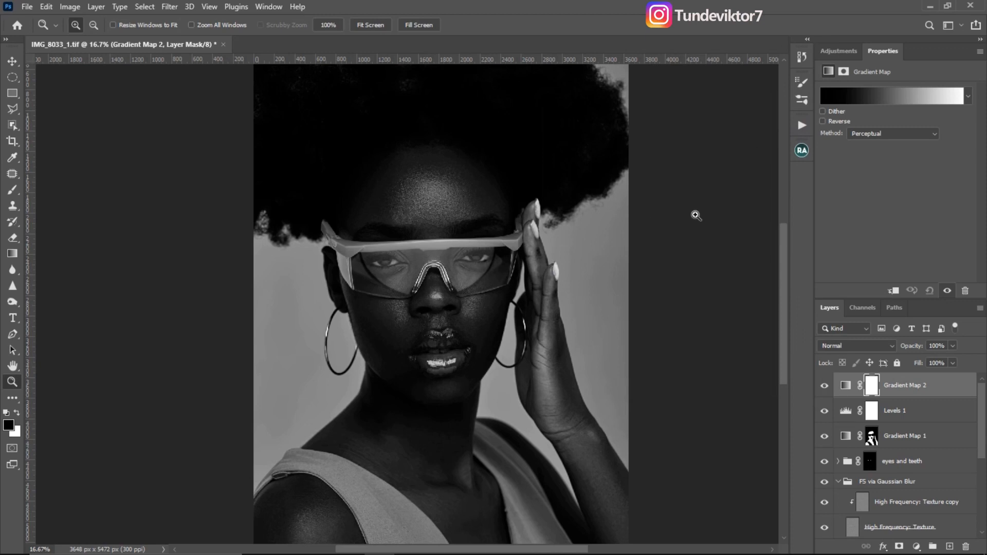
{"action": "left_click", "coordinate": [885, 133]}
{"action": "left_click", "coordinate": [880, 162]}
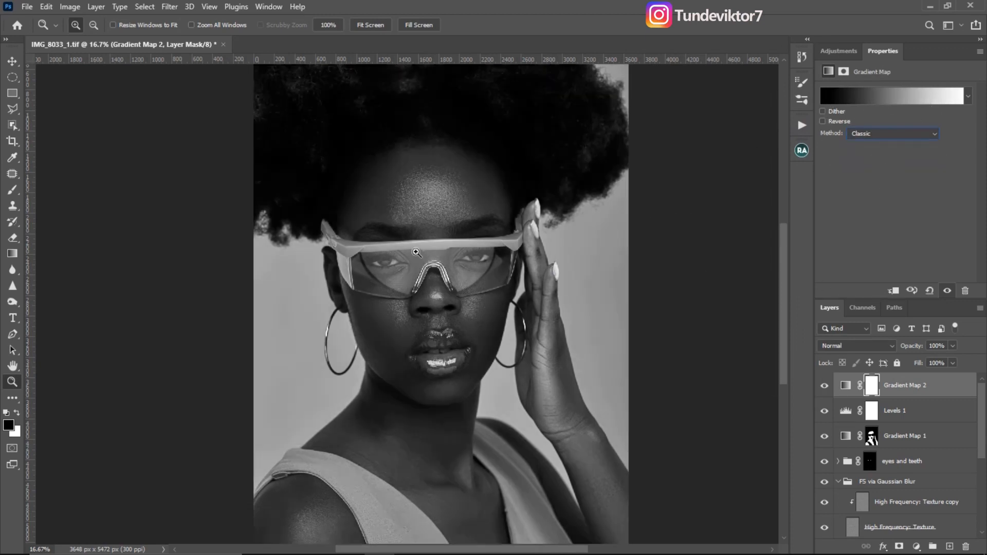
Set the Gradient Map 2 layer to Multiply at 40% opacity and compare the image with and without it
{"action": "left_click", "coordinate": [847, 347]}
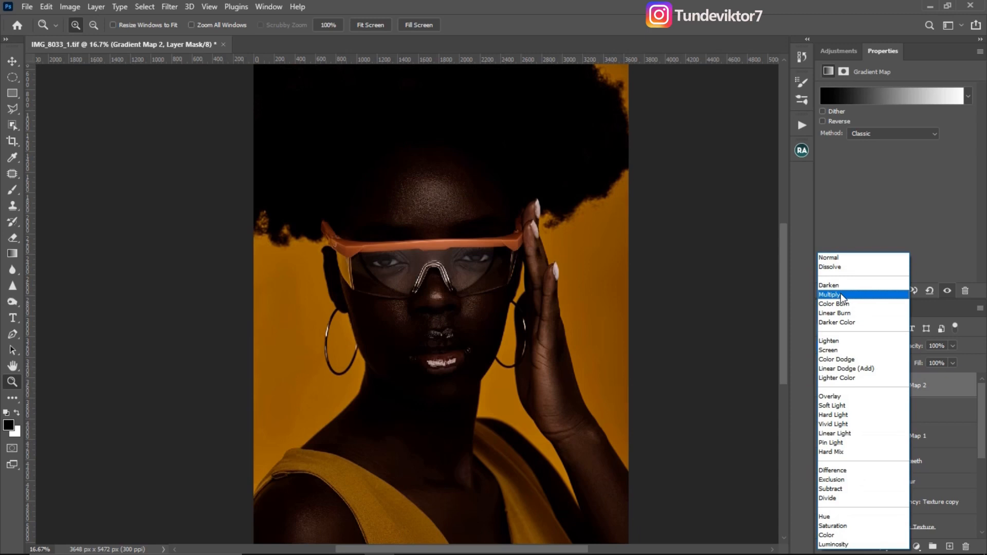
{"action": "left_click", "coordinate": [840, 294]}
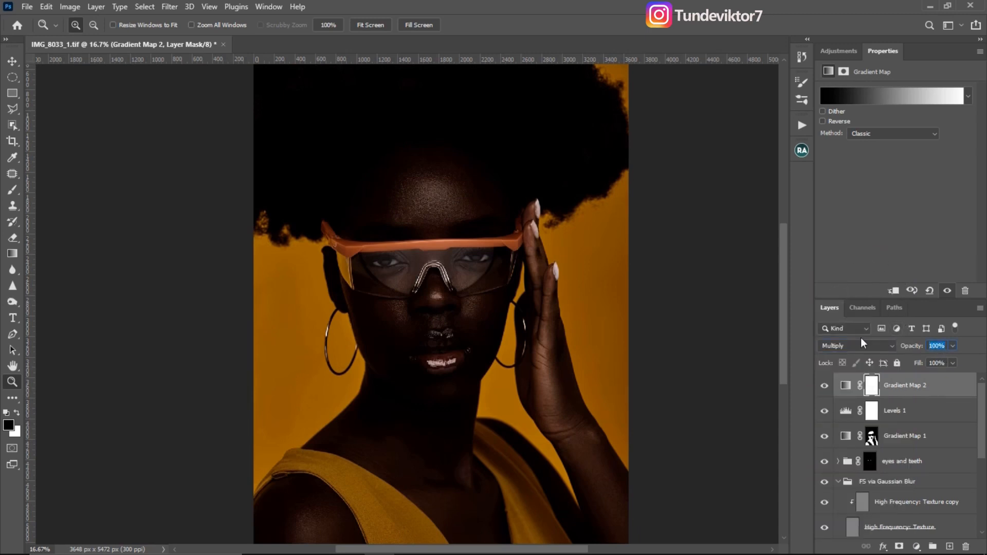
{"action": "type", "text": "40"}
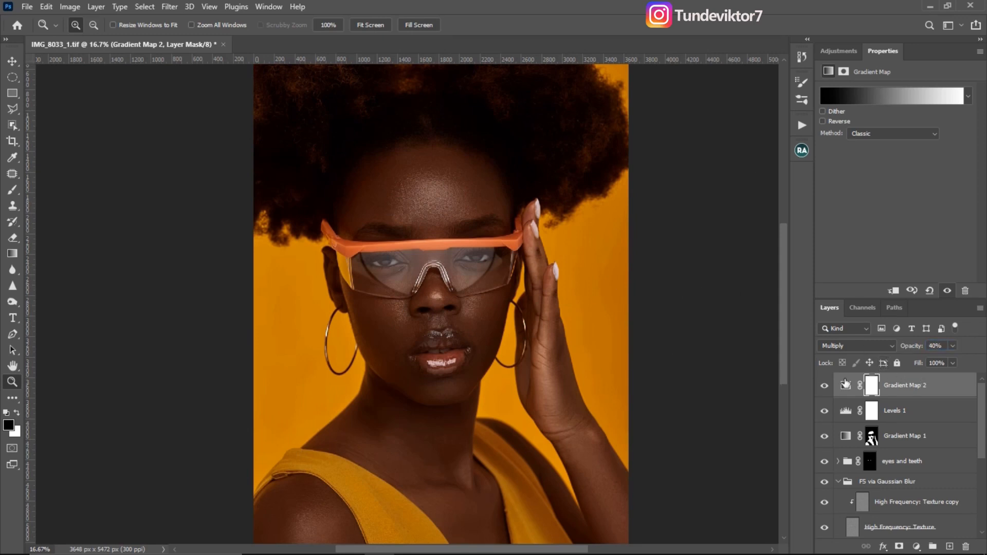
{"action": "left_click", "coordinate": [824, 386]}
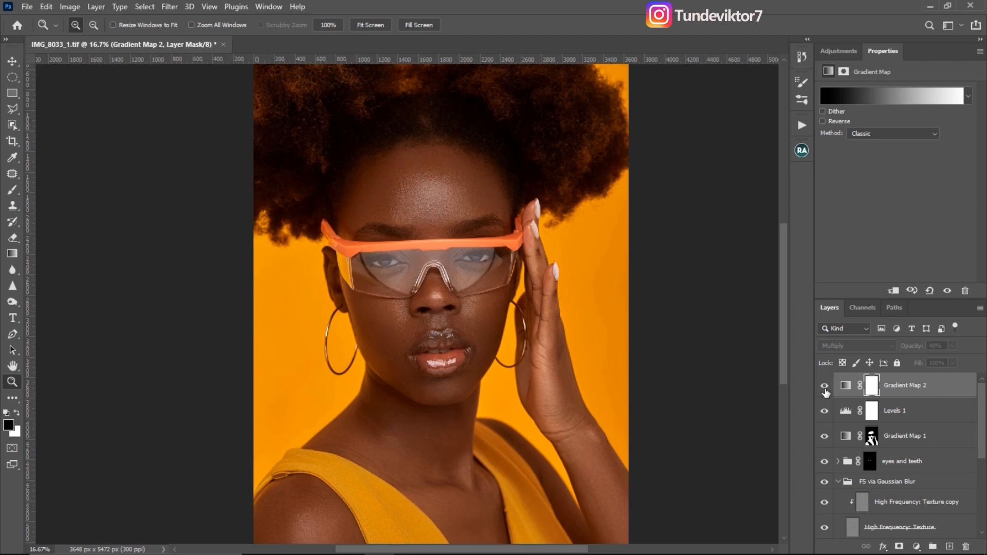
{"action": "left_click", "coordinate": [825, 387]}
{"action": "left_click", "coordinate": [824, 385]}
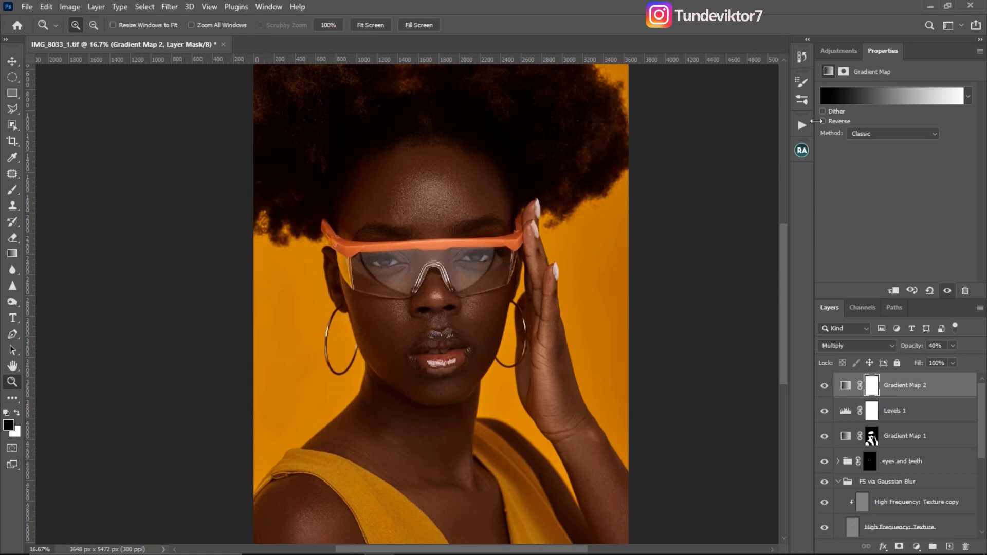
Add a Curves adjustment layer with the Lighter (RGB) preset and compare the image before and after
{"action": "left_click", "coordinate": [843, 51]}
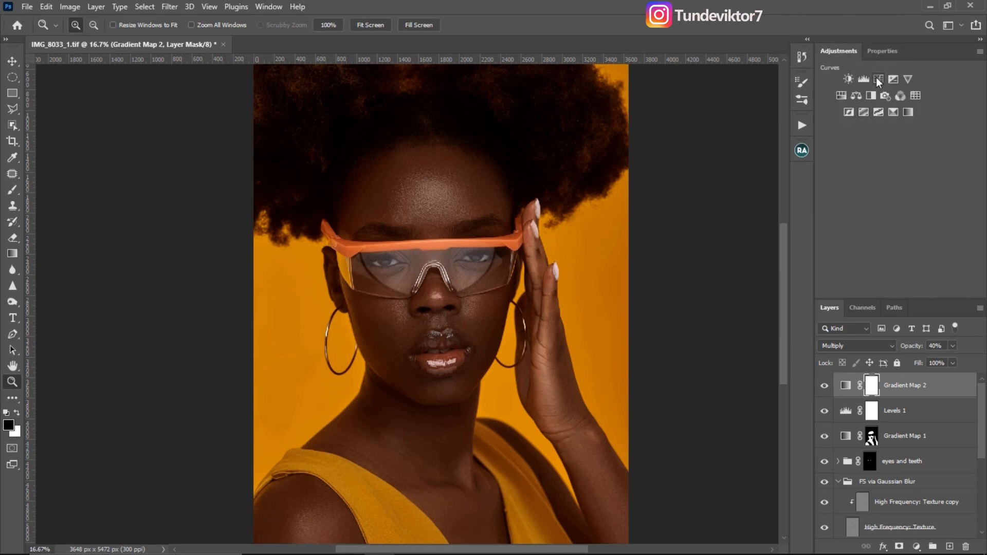
{"action": "left_click", "coordinate": [879, 79]}
{"action": "left_click", "coordinate": [874, 91]}
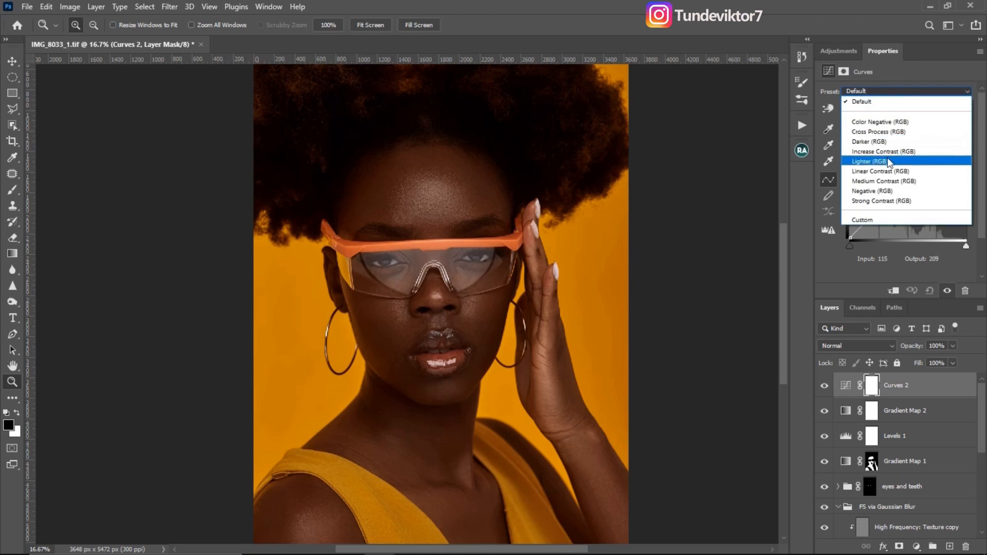
{"action": "left_click", "coordinate": [888, 161]}
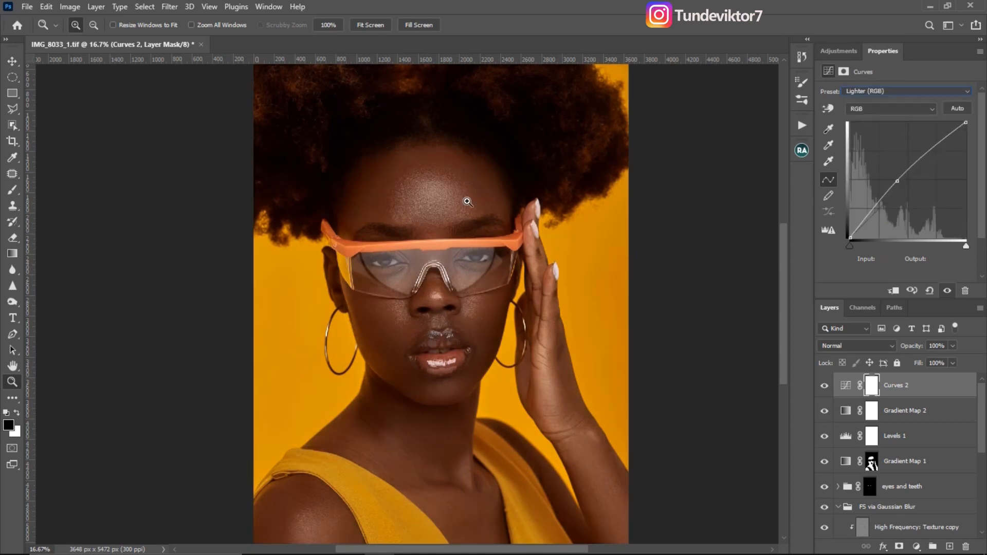
{"action": "left_click", "coordinate": [824, 387]}
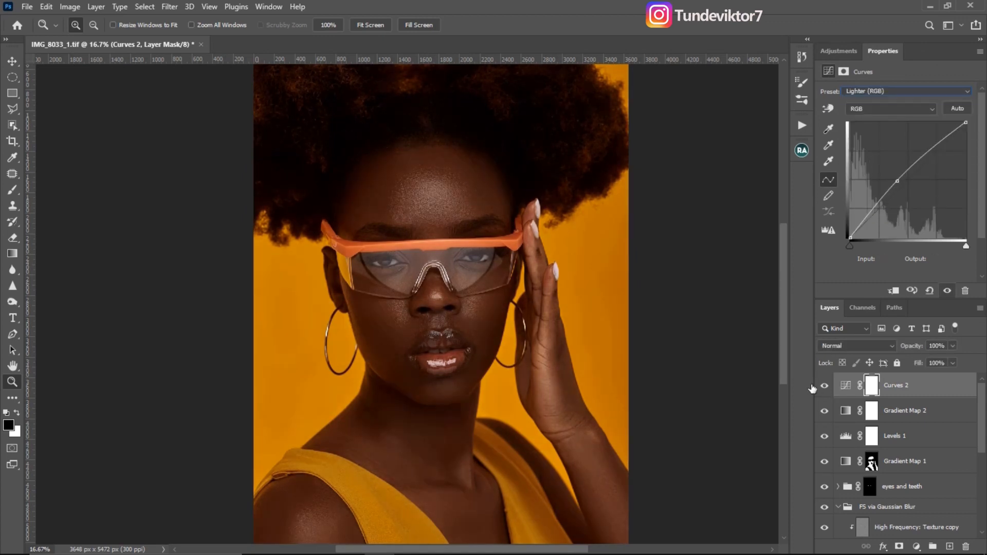
{"action": "left_click", "coordinate": [825, 387]}
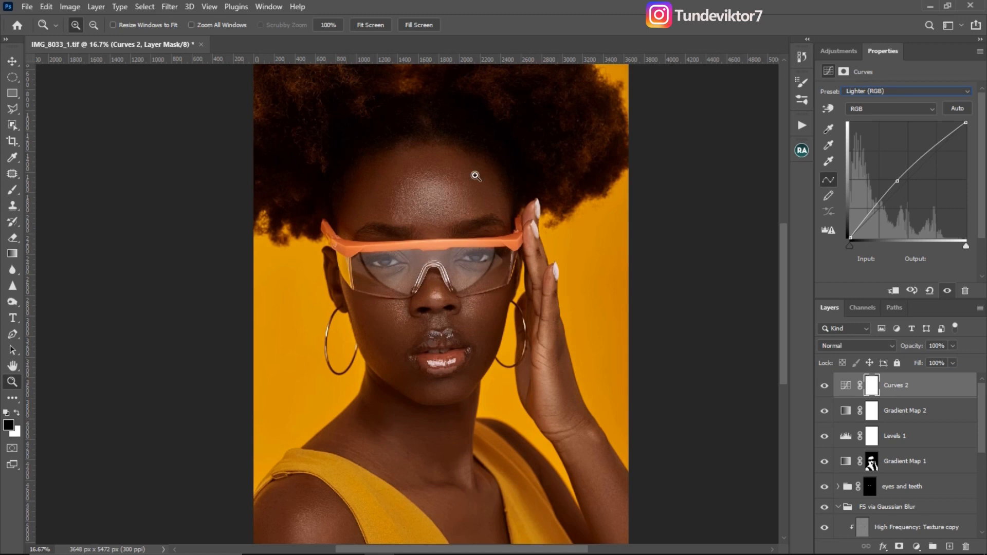
Add a Hue/Saturation adjustment layer and set the Reds saturation to -11
{"action": "left_click", "coordinate": [839, 51]}
{"action": "left_click", "coordinate": [841, 96]}
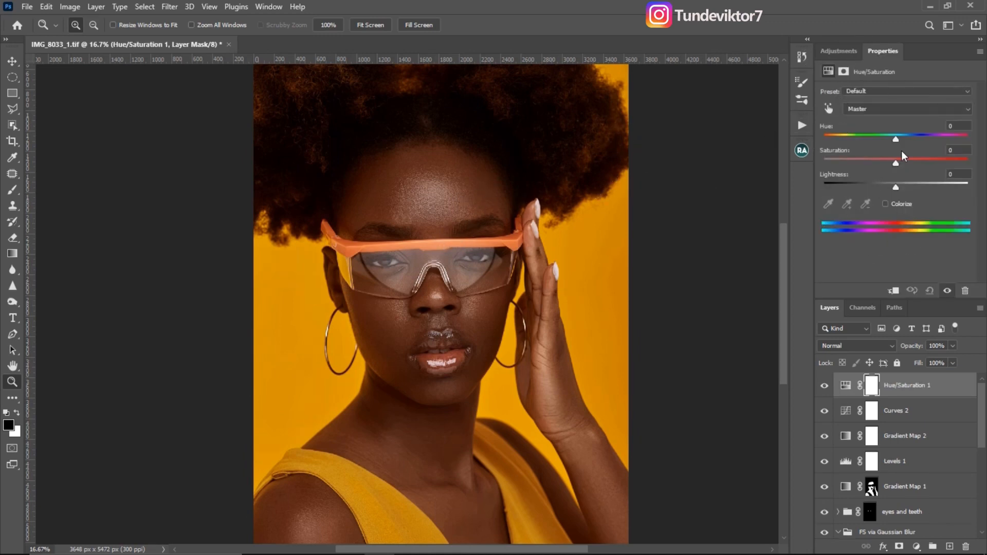
{"action": "left_click", "coordinate": [868, 108]}
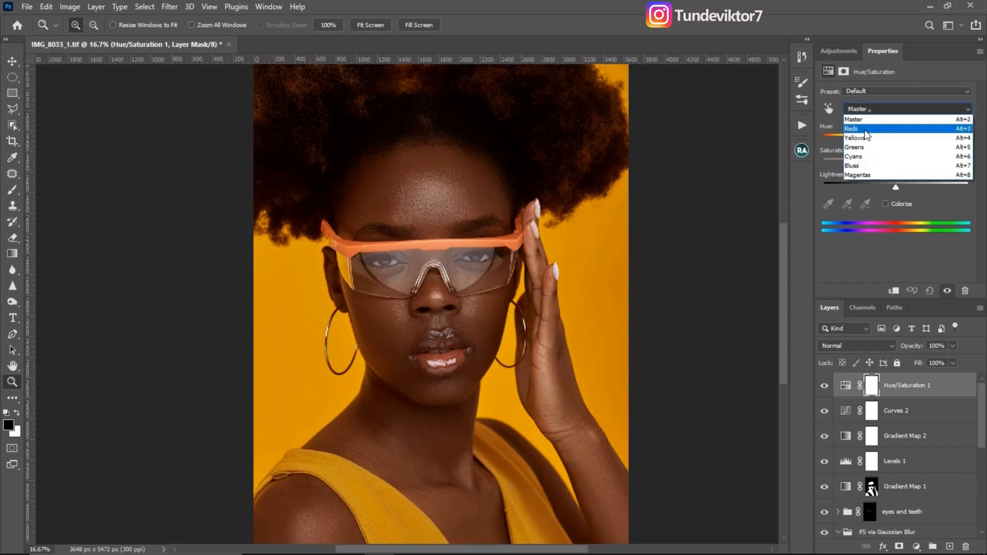
{"action": "left_click", "coordinate": [862, 128]}
{"action": "left_click_drag", "start_coordinate": [896, 165], "coordinate": [894, 165]}
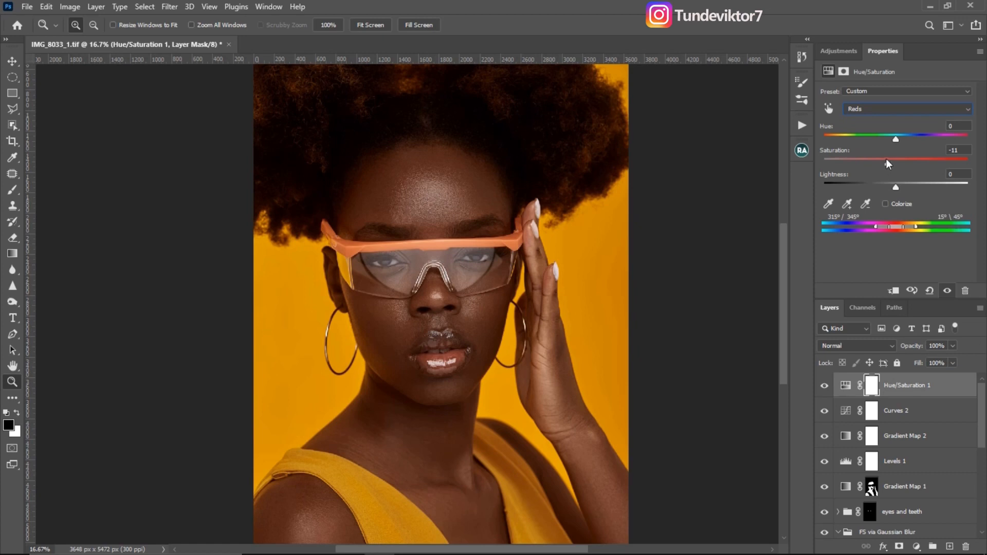
Fine-tune the Magentas saturation in the Hue/Saturation layer and compare the image with and without the layer
{"action": "left_click", "coordinate": [876, 111]}
{"action": "left_click", "coordinate": [868, 174]}
{"action": "left_click_drag", "start_coordinate": [895, 164], "coordinate": [894, 163]}
{"action": "left_click_drag", "start_coordinate": [888, 163], "coordinate": [889, 163]}
{"action": "left_click", "coordinate": [825, 385]}
{"action": "left_click", "coordinate": [824, 385]}
Add a Color Balance adjustment layer and set the Shadows to -3 on Cyan–Red and +1 on Yellow–Blue
{"action": "left_click", "coordinate": [838, 51]}
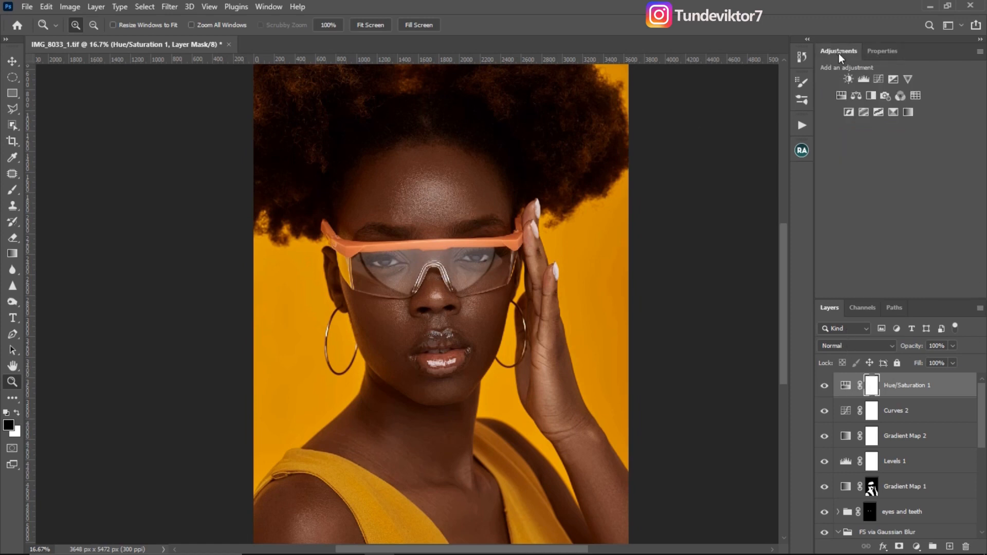
{"action": "left_click", "coordinate": [856, 96]}
{"action": "left_click", "coordinate": [869, 92]}
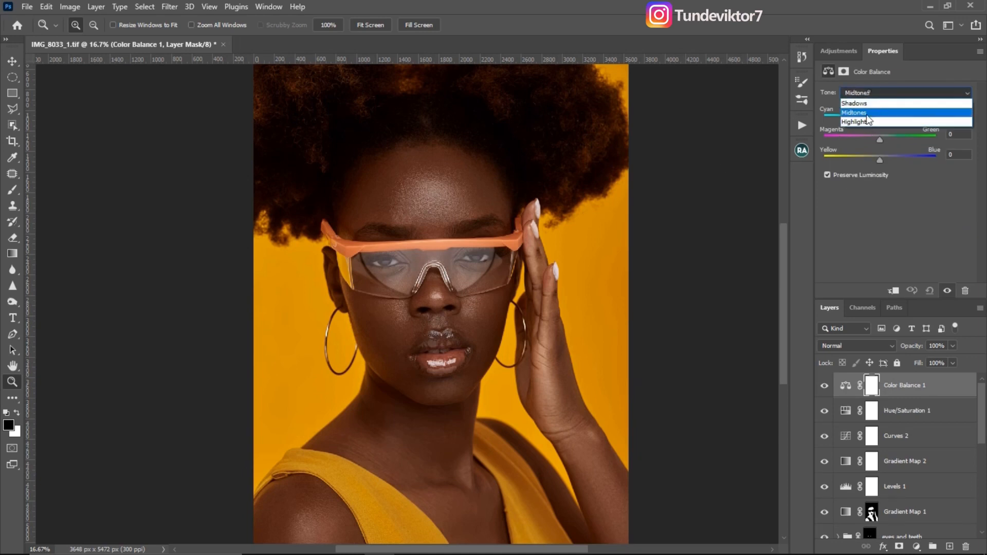
{"action": "left_click", "coordinate": [863, 103]}
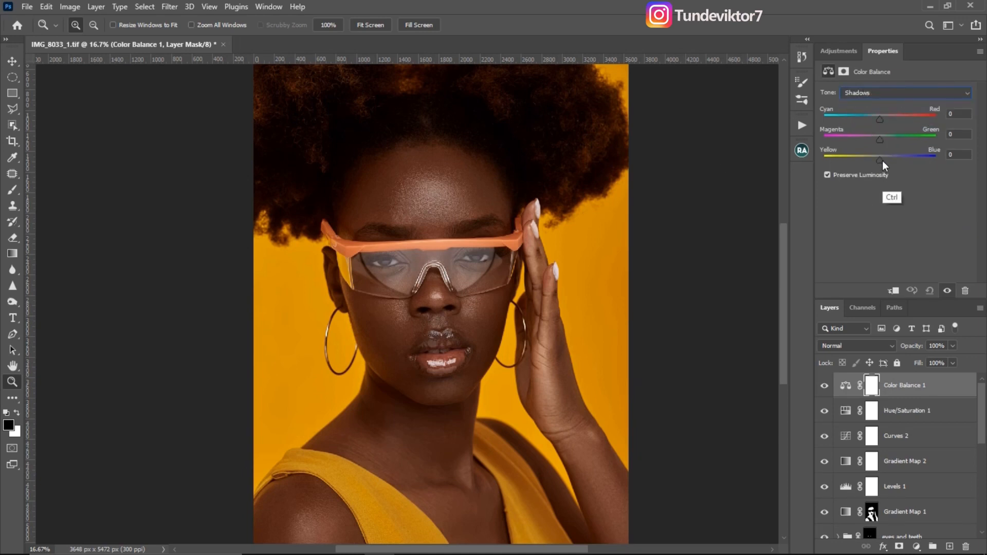
{"action": "left_click", "coordinate": [881, 160]}
{"action": "left_click", "coordinate": [877, 120]}
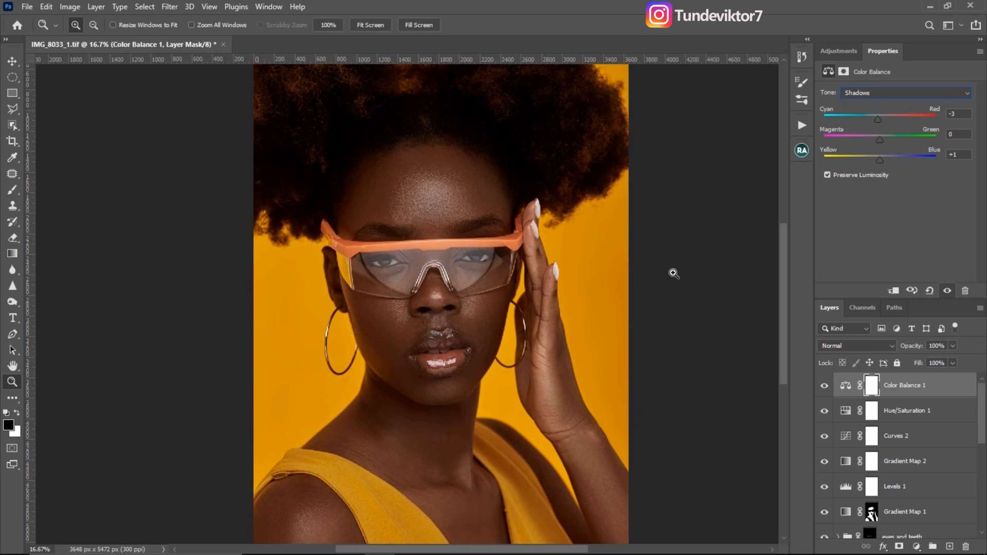
Shift the Color Balance Midtones slightly toward cyan, fine-tune Magenta–Green, and compare the image with and without the layer
{"action": "left_click", "coordinate": [877, 92]}
{"action": "left_click", "coordinate": [877, 115]}
{"action": "left_click_drag", "start_coordinate": [881, 119], "coordinate": [878, 119]}
{"action": "left_click_drag", "start_coordinate": [881, 141], "coordinate": [880, 142]}
{"action": "left_click", "coordinate": [825, 388]}
{"action": "left_click", "coordinate": [825, 387]}
Add a Selective Color adjustment layer and set the Reds to Cyan +3, Magenta -2, Yellow +6 and Black -9
{"action": "left_click", "coordinate": [839, 51]}
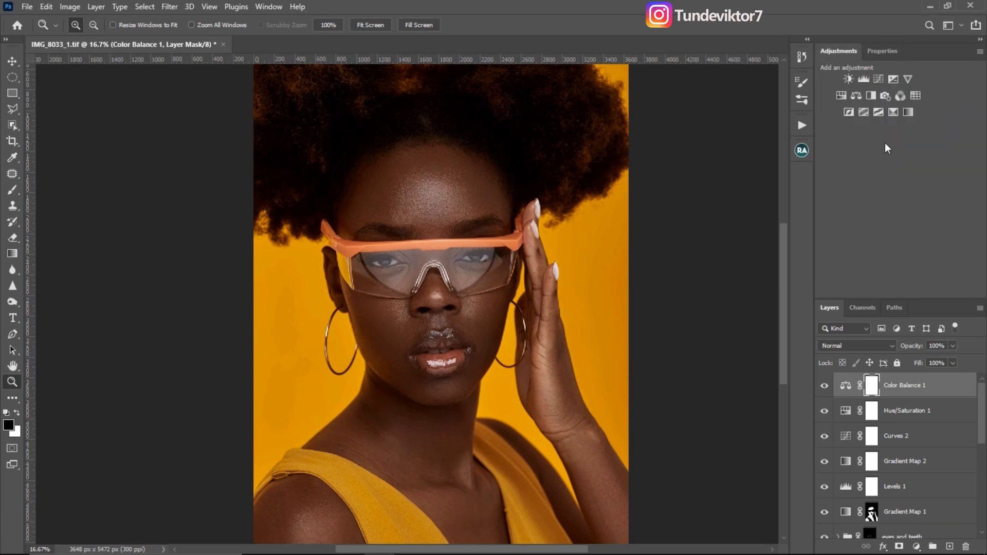
{"action": "left_click", "coordinate": [893, 112]}
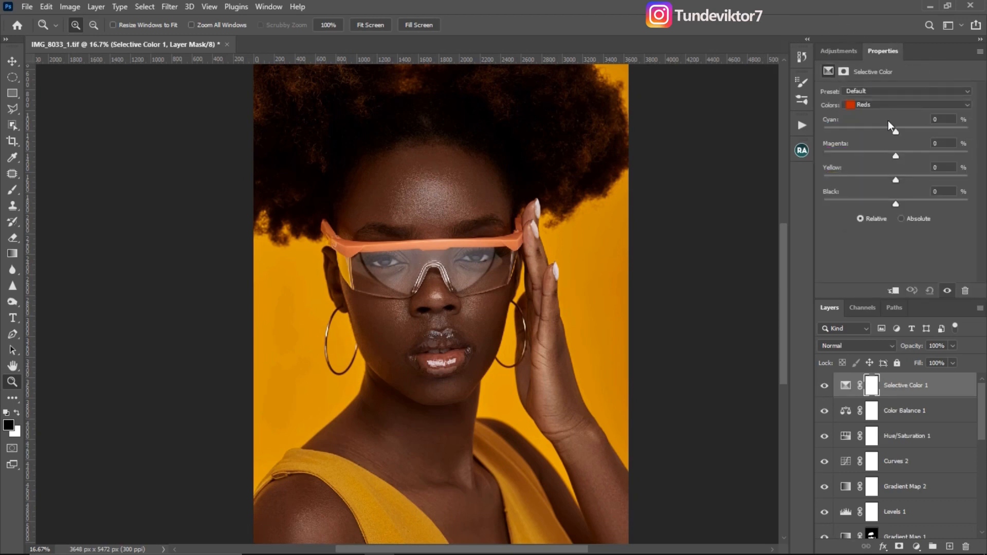
{"action": "left_click_drag", "start_coordinate": [897, 204], "coordinate": [896, 204]}
{"action": "left_click_drag", "start_coordinate": [896, 180], "coordinate": [903, 180]}
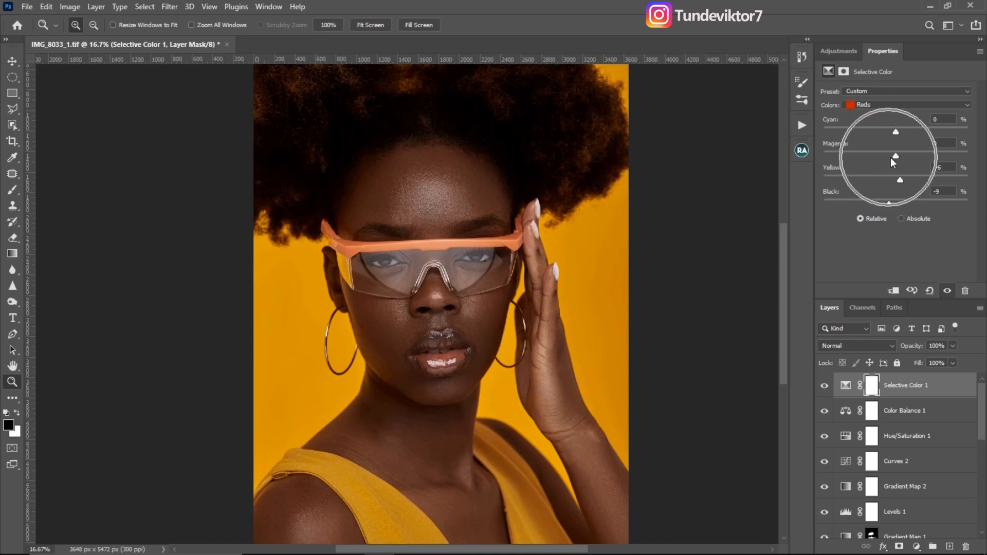
{"action": "mouse_move", "coordinate": [896, 157]}
{"action": "left_mouse_down"}
{"action": "mouse_move", "coordinate": [887, 158]}
{"action": "mouse_move", "coordinate": [900, 158]}
{"action": "left_mouse_up"}
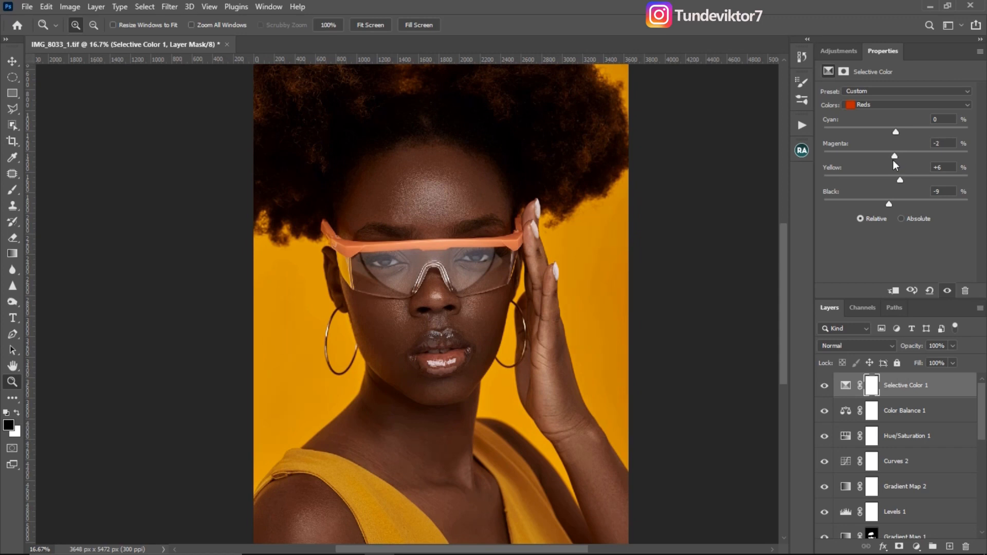
{"action": "left_click_drag", "start_coordinate": [896, 132], "coordinate": [899, 132]}
{"action": "left_click_drag", "start_coordinate": [899, 132], "coordinate": [898, 132]}
Compare the image with and without the Selective Color layer and set the layer's opacity to 70%
{"action": "left_click", "coordinate": [825, 386]}
{"action": "left_click", "coordinate": [825, 387]}
{"action": "left_click", "coordinate": [825, 387]}
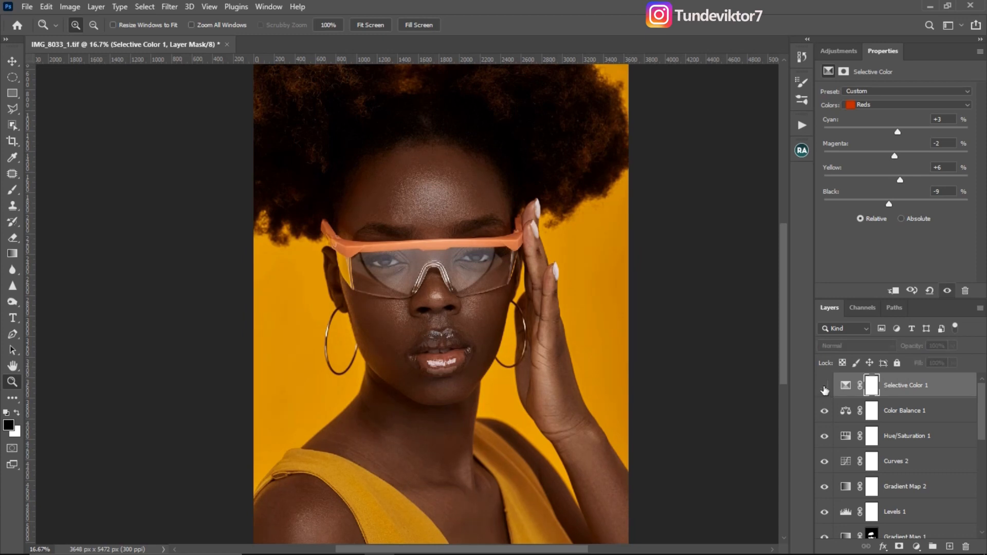
{"action": "left_click", "coordinate": [825, 387]}
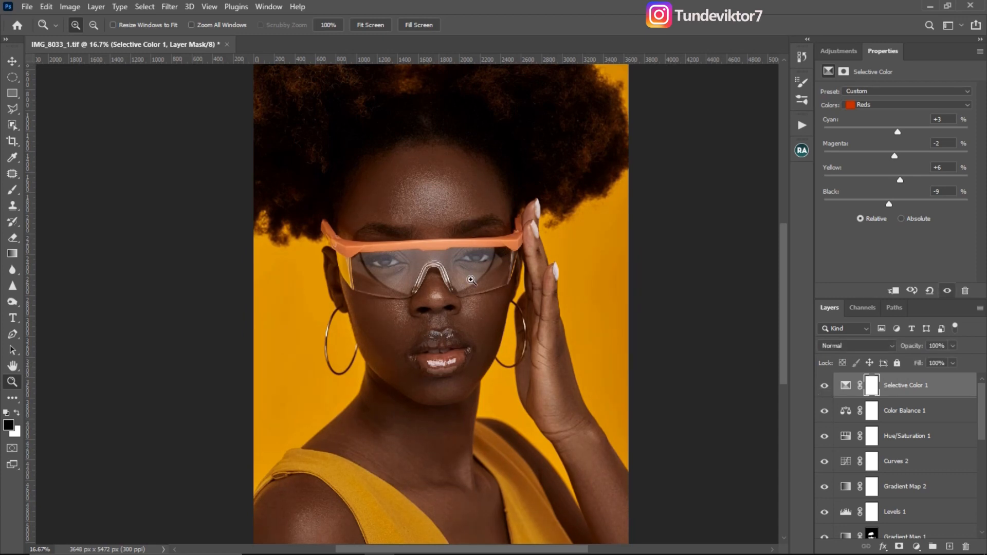
{"action": "left_click", "coordinate": [953, 345]}
{"action": "left_click_drag", "start_coordinate": [956, 360], "coordinate": [938, 367]}
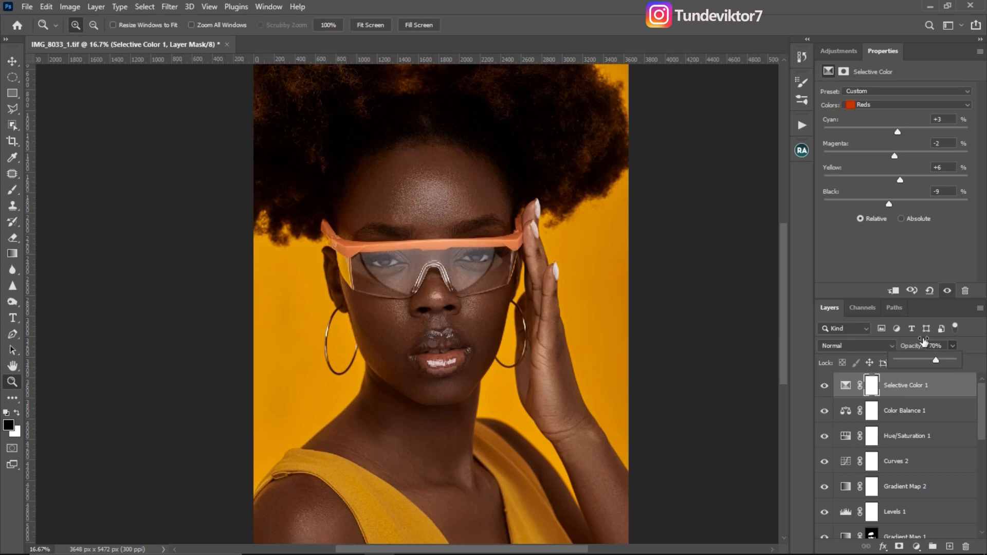
Set the Yellows in the Selective Color layer to Yellow +18 and Black +17, and compare the image before and after
{"action": "left_click", "coordinate": [839, 51]}
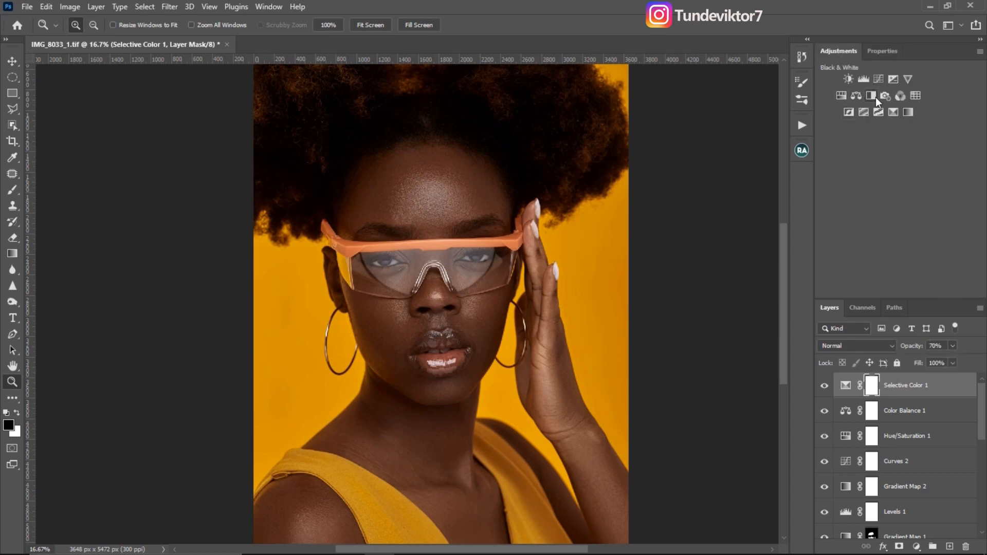
{"action": "left_click", "coordinate": [846, 385]}
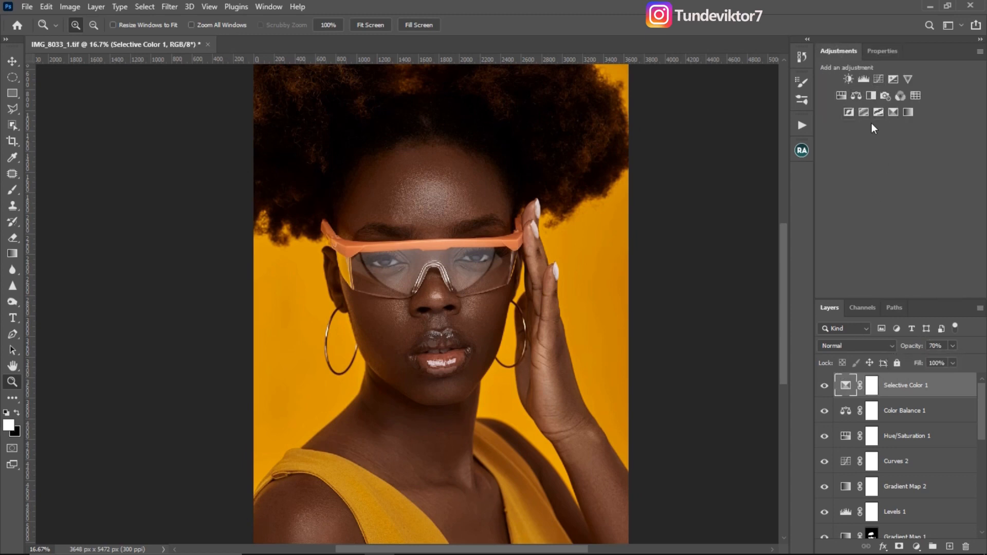
{"action": "left_click", "coordinate": [882, 51]}
{"action": "left_click", "coordinate": [880, 105]}
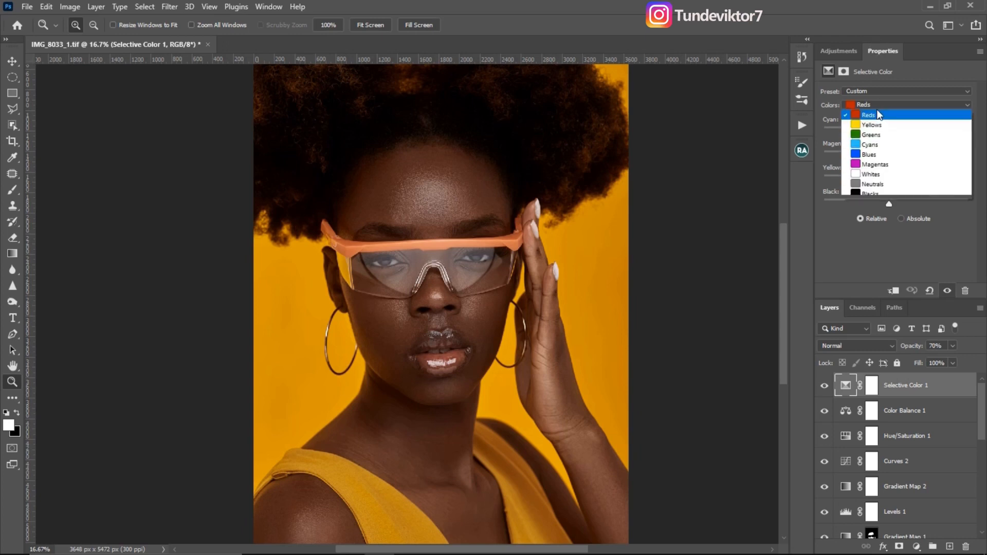
{"action": "left_click", "coordinate": [869, 125]}
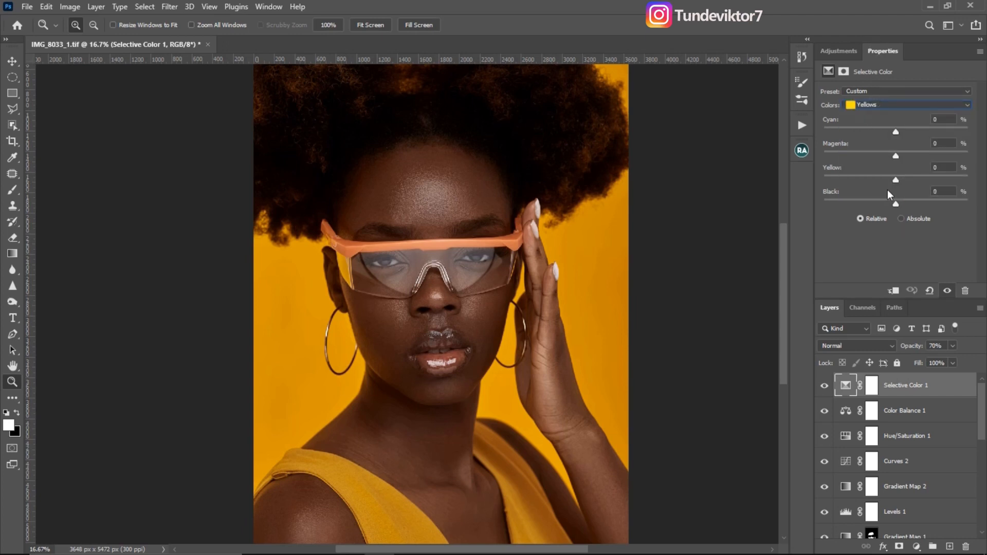
{"action": "left_click_drag", "start_coordinate": [900, 181], "coordinate": [909, 206]}
{"action": "left_click", "coordinate": [825, 388]}
{"action": "left_click", "coordinate": [826, 390]}
Add a Vibrance adjustment layer and set its vibrance to +26
{"action": "left_click", "coordinate": [836, 51]}
{"action": "left_click", "coordinate": [907, 79]}
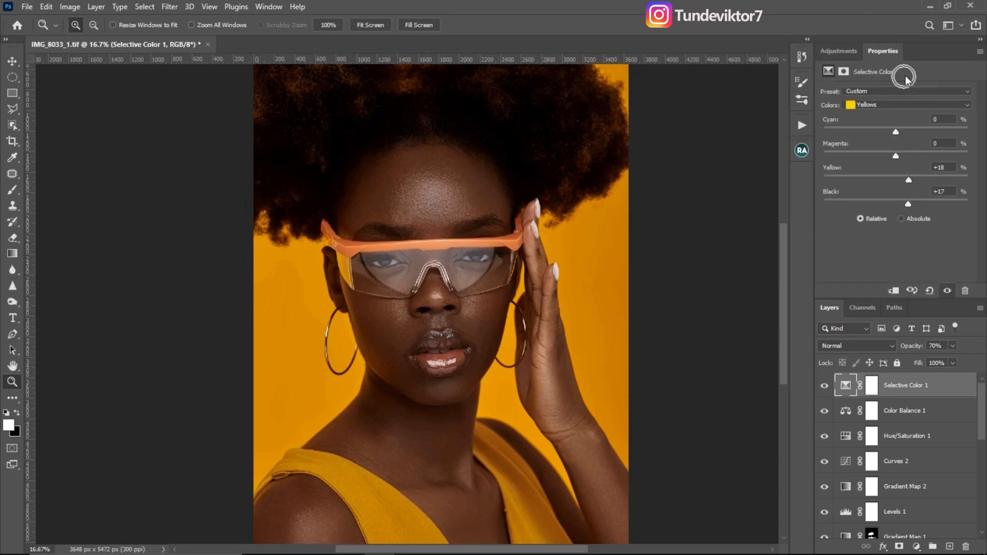
{"action": "left_click_drag", "start_coordinate": [898, 103], "coordinate": [909, 103]}
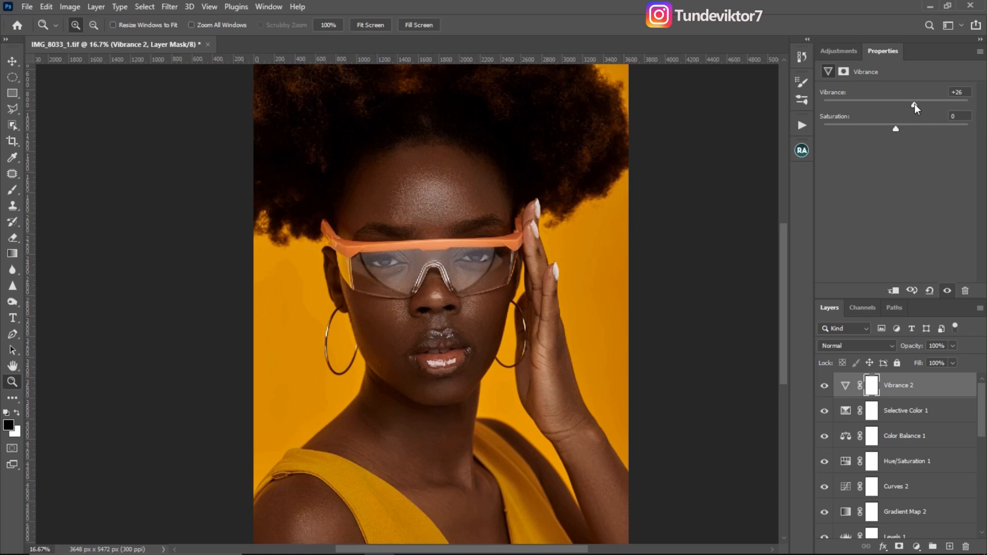
Group the adjustment layers from Vibrance 2 down to Levels 1 and compare the image with and without the group
{"action": "left_click", "coordinate": [456, 255]}
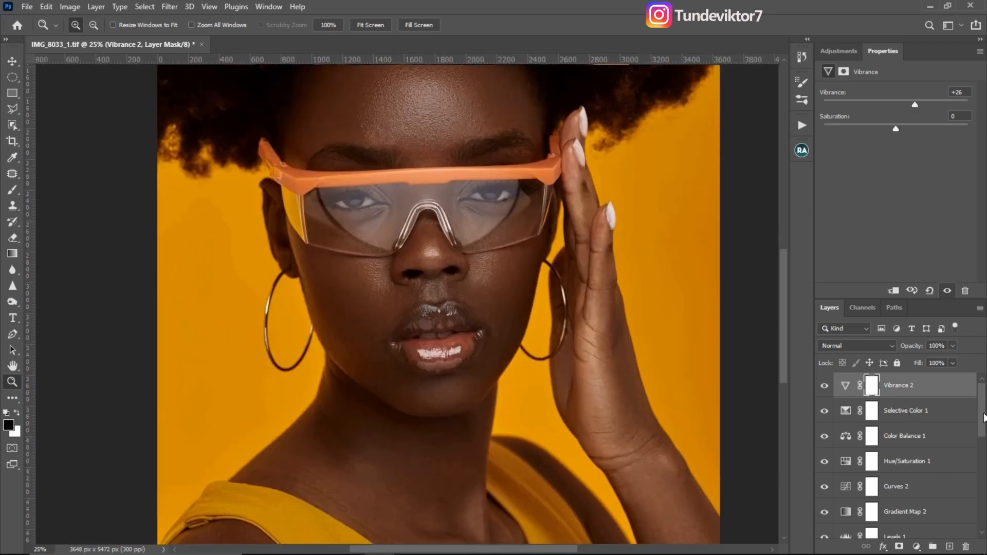
{"action": "scroll", "coordinate": [951, 447], "scroll_direction": "down", "scroll_amount": 3}
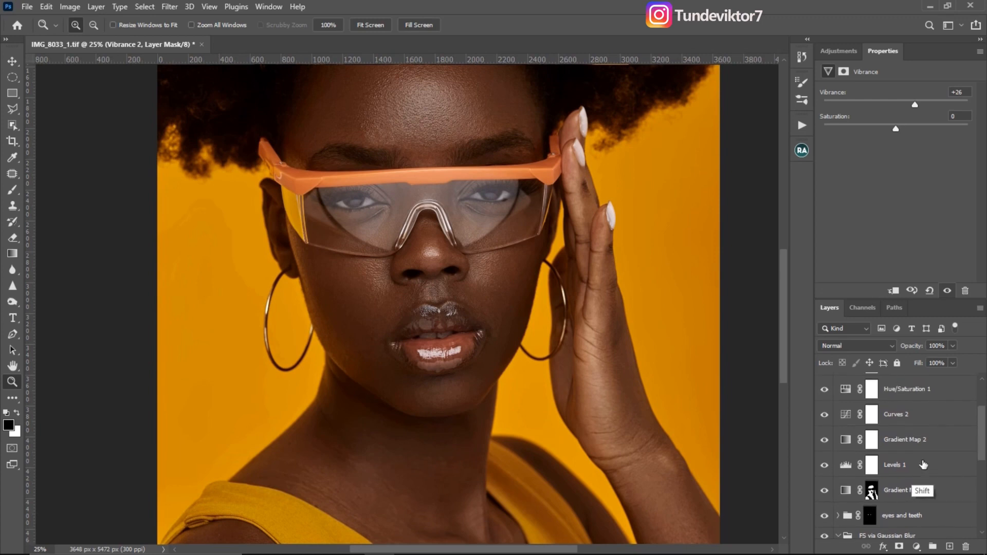
{"action": "left_click", "coordinate": [925, 466], "text": "shift"}
{"action": "key", "text": "ctrl+g"}
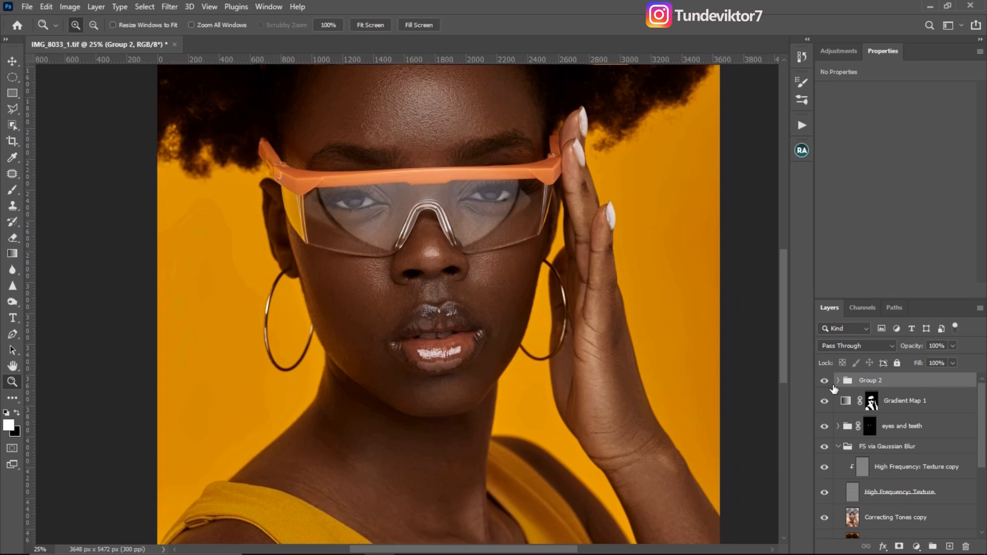
{"action": "left_click", "coordinate": [825, 381]}
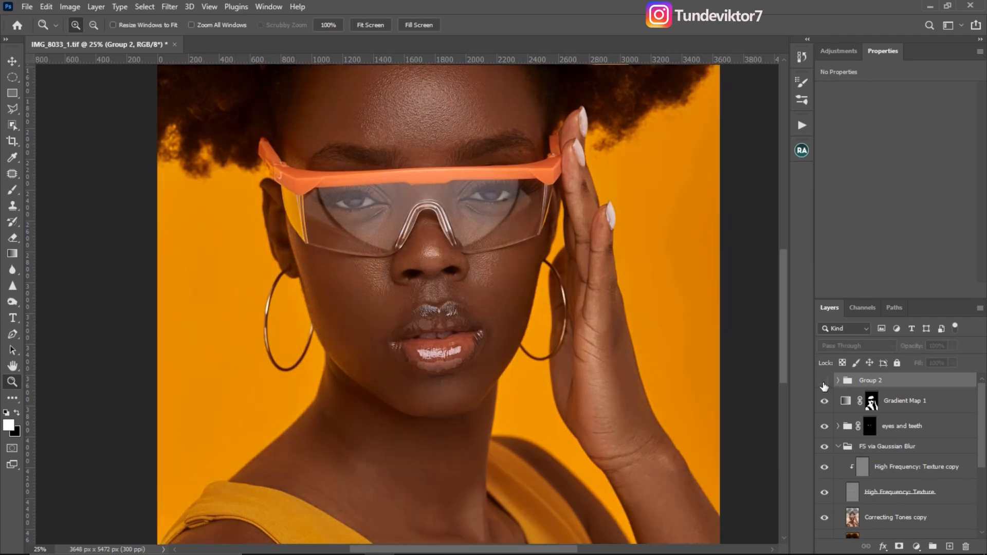
{"action": "left_click", "coordinate": [825, 383]}
{"action": "left_click", "coordinate": [825, 383]}
{"action": "left_click", "coordinate": [824, 384]}
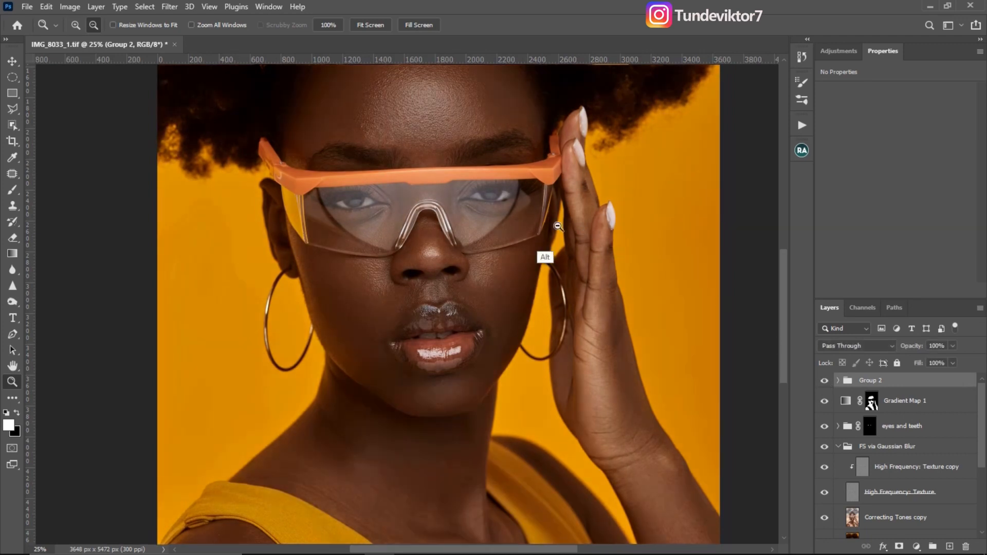
Try a lower opacity on the new adjustment group and review the whole portrait
{"action": "left_click", "coordinate": [504, 277], "text": "alt"}
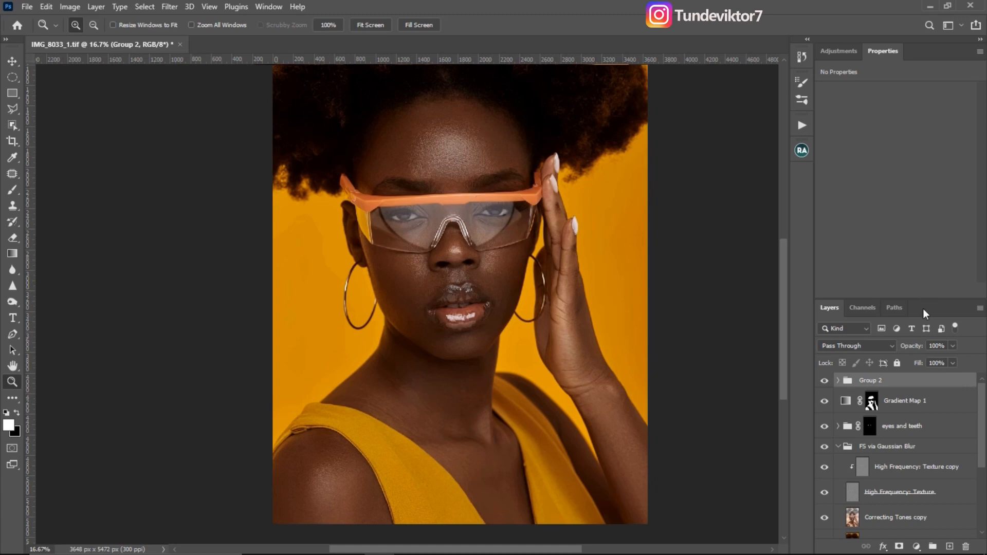
{"action": "left_click", "coordinate": [953, 346]}
{"action": "left_click_drag", "start_coordinate": [952, 357], "coordinate": [936, 363]}
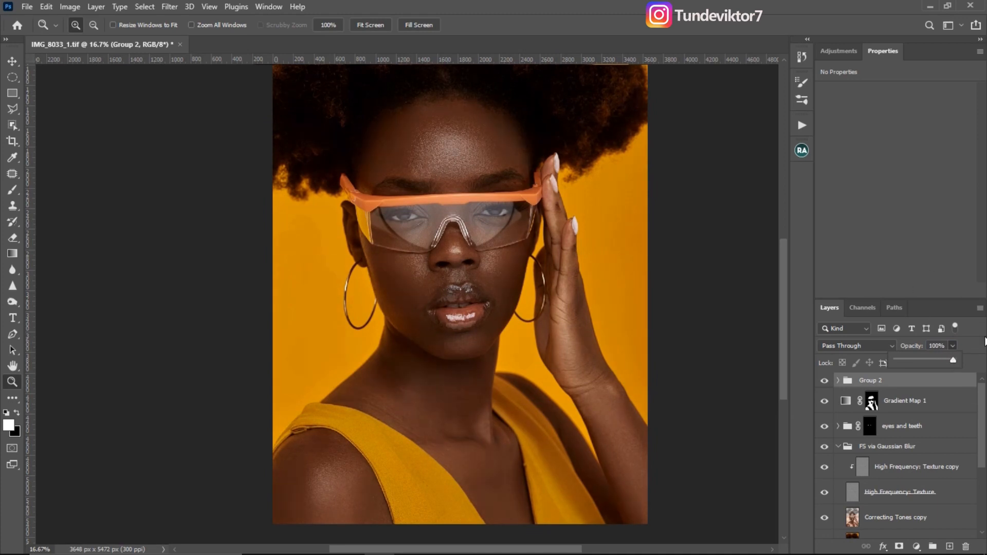
{"action": "key", "text": "alt"}
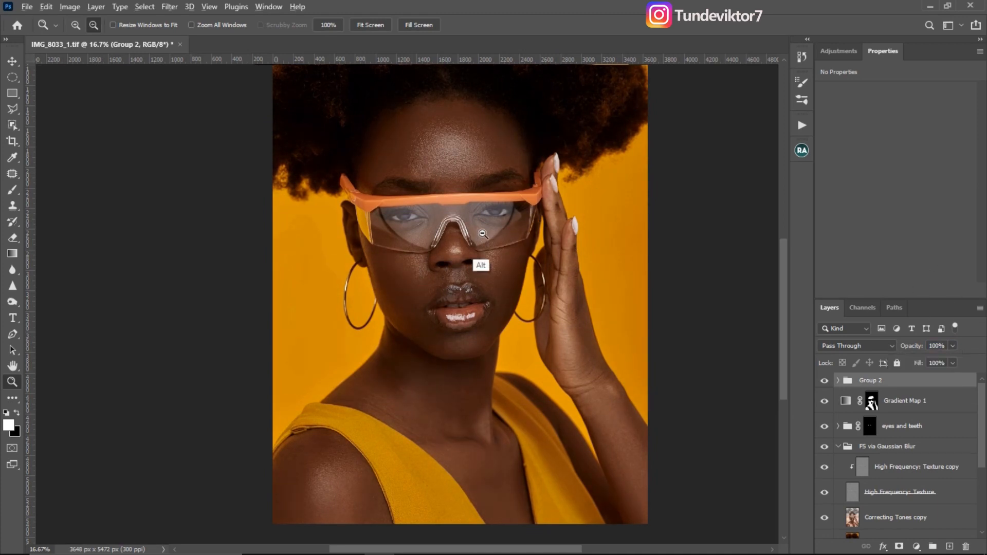
{"action": "left_click", "coordinate": [483, 234], "text": "alt"}
{"action": "left_click", "coordinate": [425, 238]}
{"action": "left_click_drag", "start_coordinate": [415, 258], "coordinate": [455, 207]}
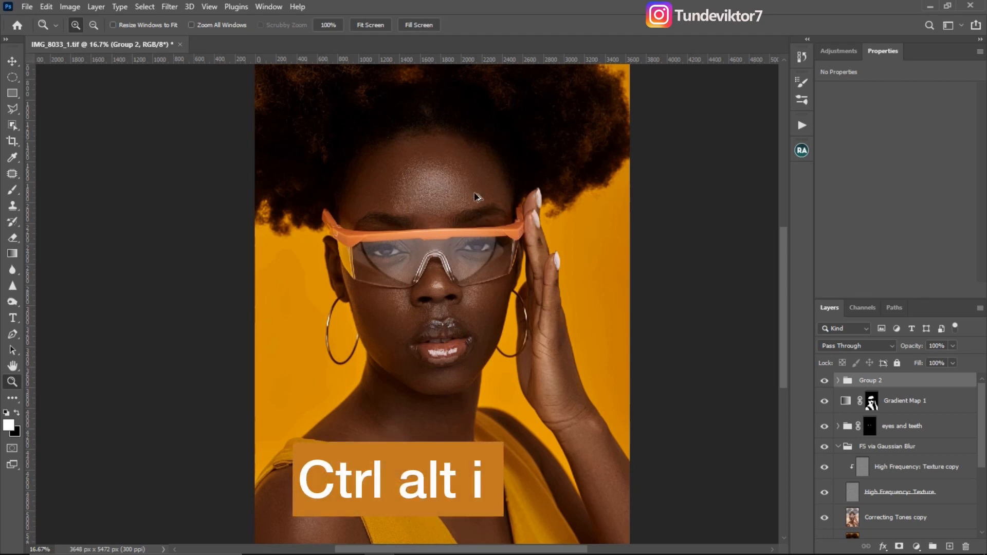
Resize the image to a width of 9 inches with its proportions linked
{"action": "key", "text": "ctrl+alt+i"}
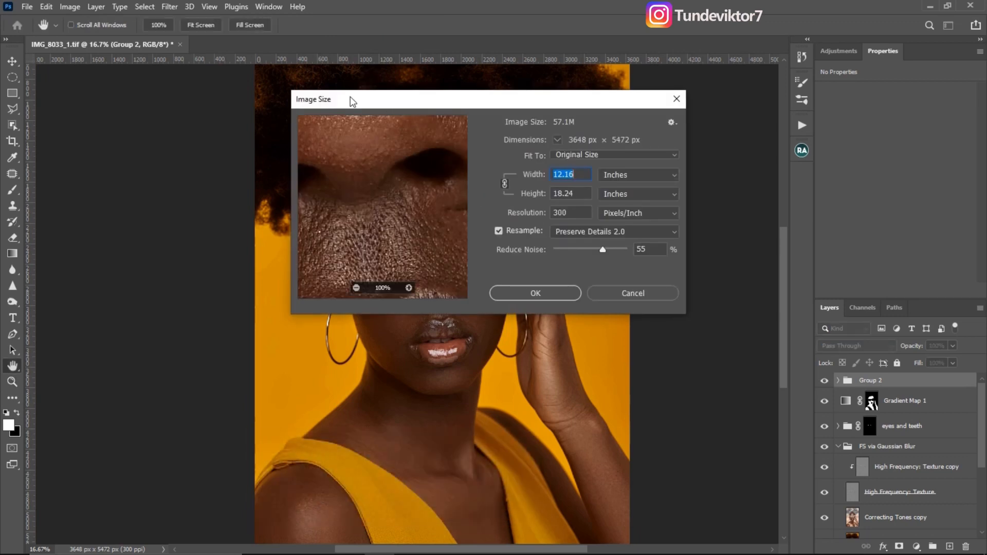
{"action": "left_click", "coordinate": [640, 292]}
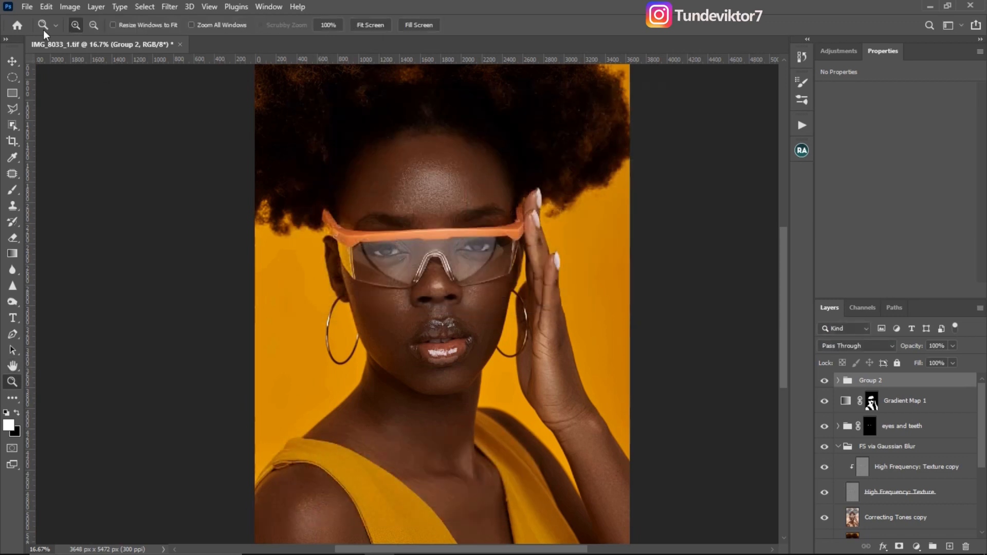
{"action": "left_click", "coordinate": [70, 6]}
{"action": "left_click", "coordinate": [136, 98]}
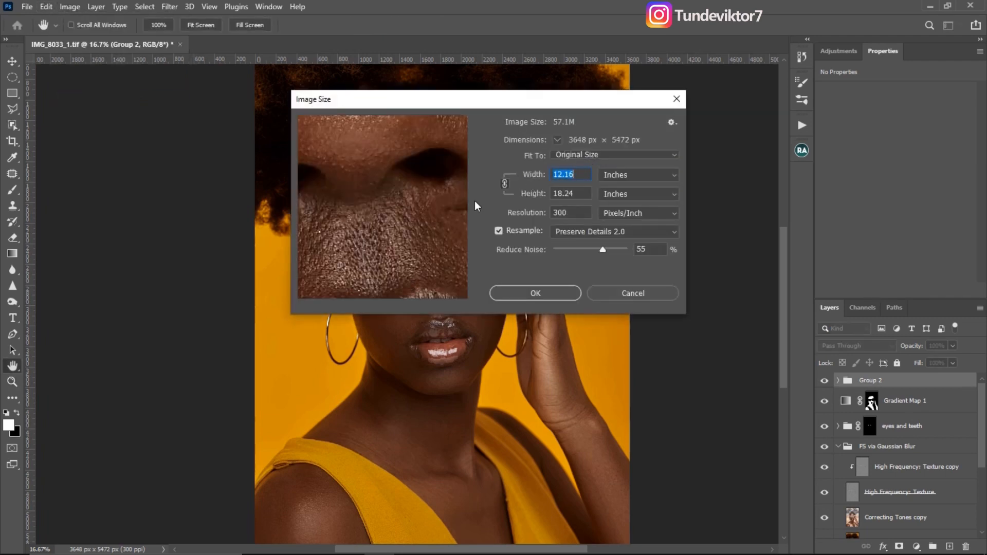
{"action": "left_click", "coordinate": [474, 200]}
{"action": "type", "text": "9"}
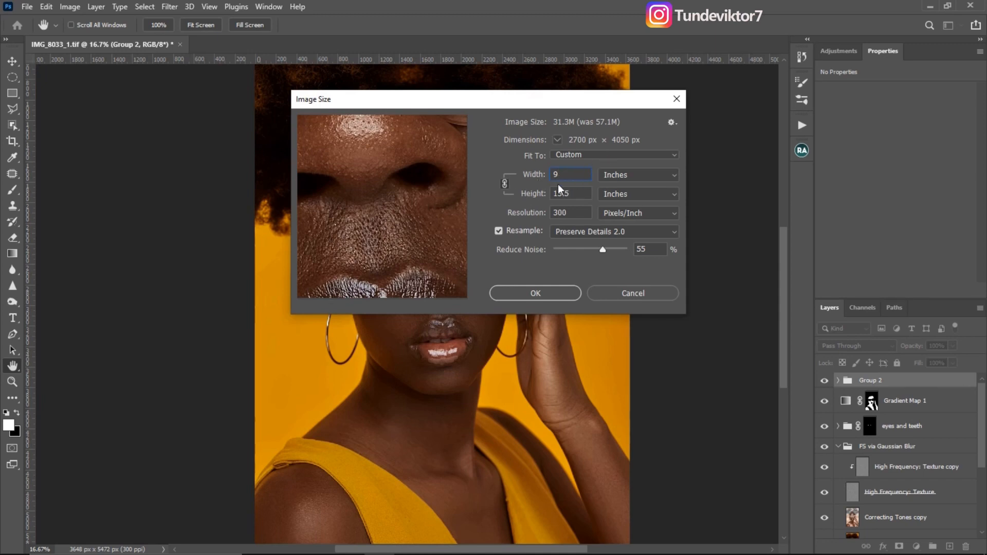
{"action": "left_click", "coordinate": [547, 292]}
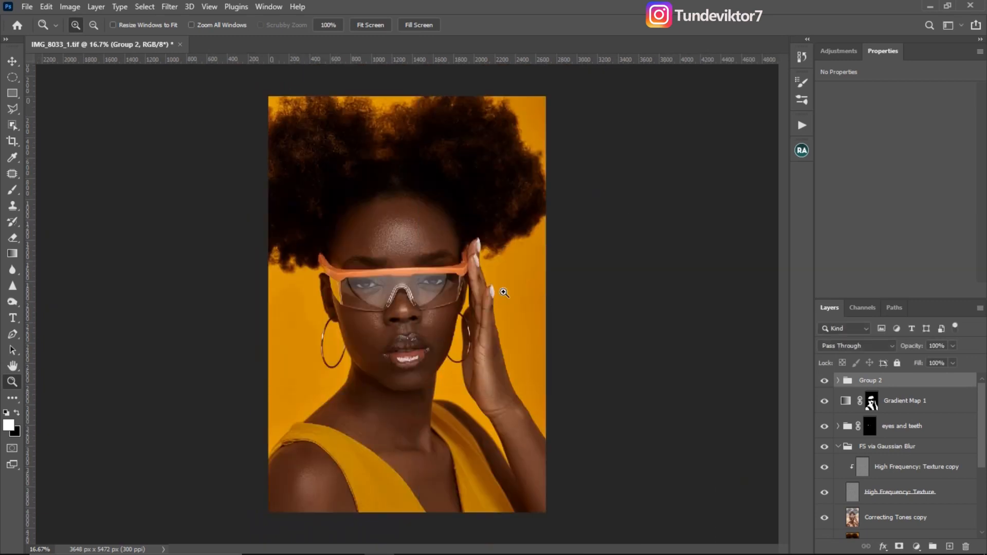
{"action": "left_click", "coordinate": [427, 279]}
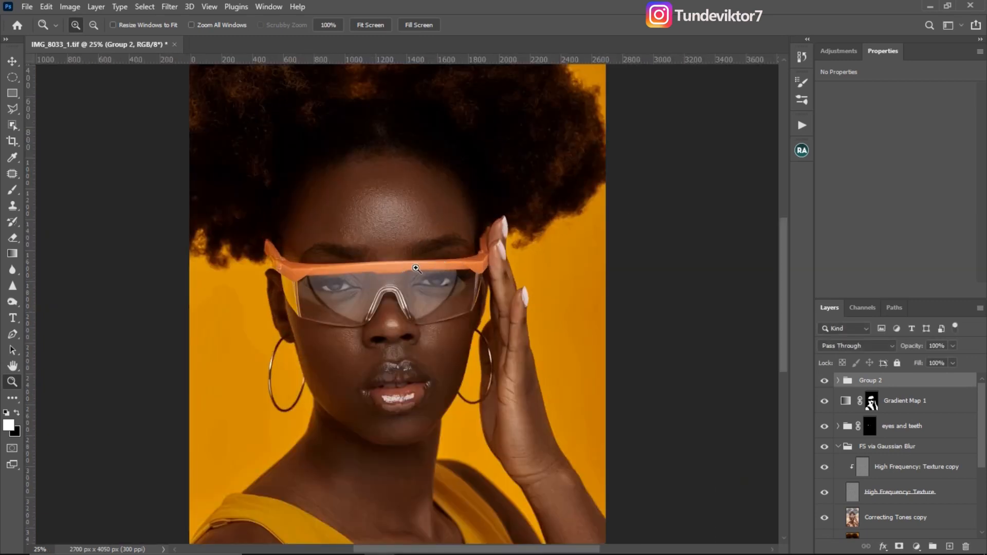
Open the Save for Web export, choose JPEG as the file format and review the export settings
{"action": "left_click", "coordinate": [27, 6]}
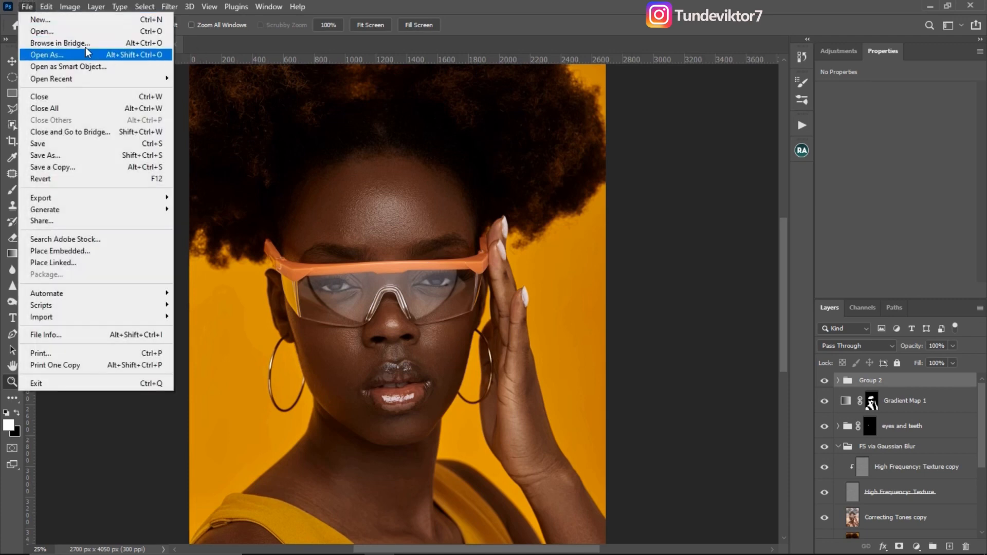
{"action": "mouse_move", "coordinate": [145, 204]}
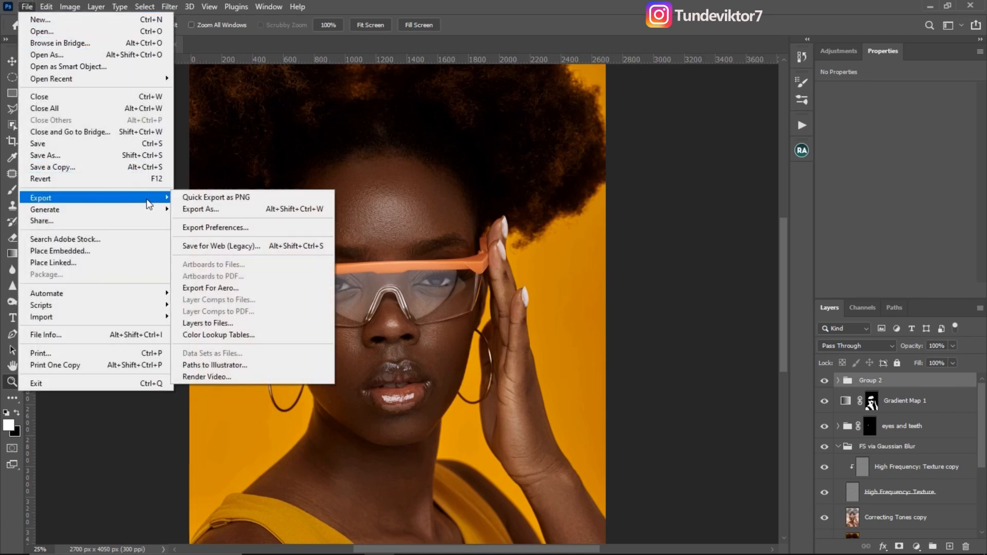
{"action": "left_click", "coordinate": [249, 246]}
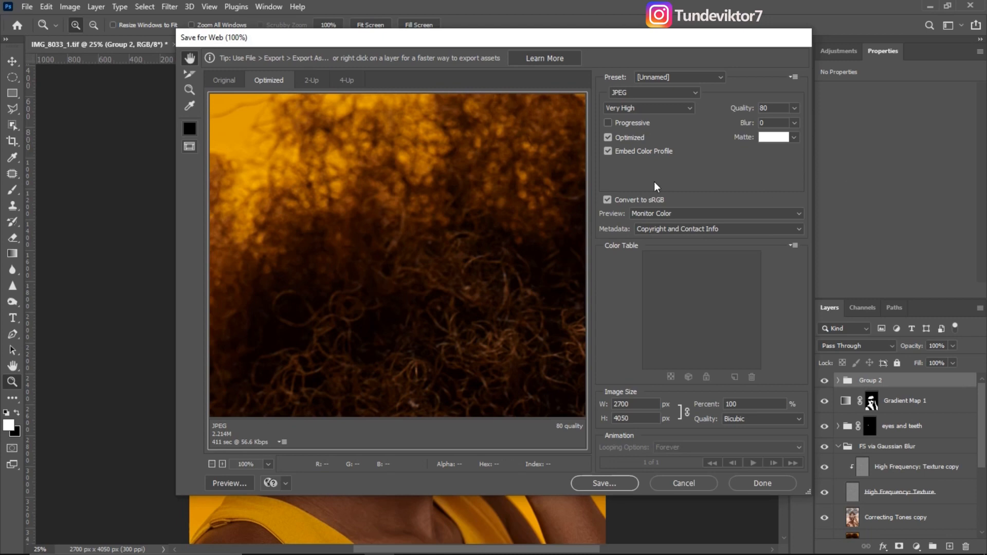
{"action": "key", "text": "ctrl"}
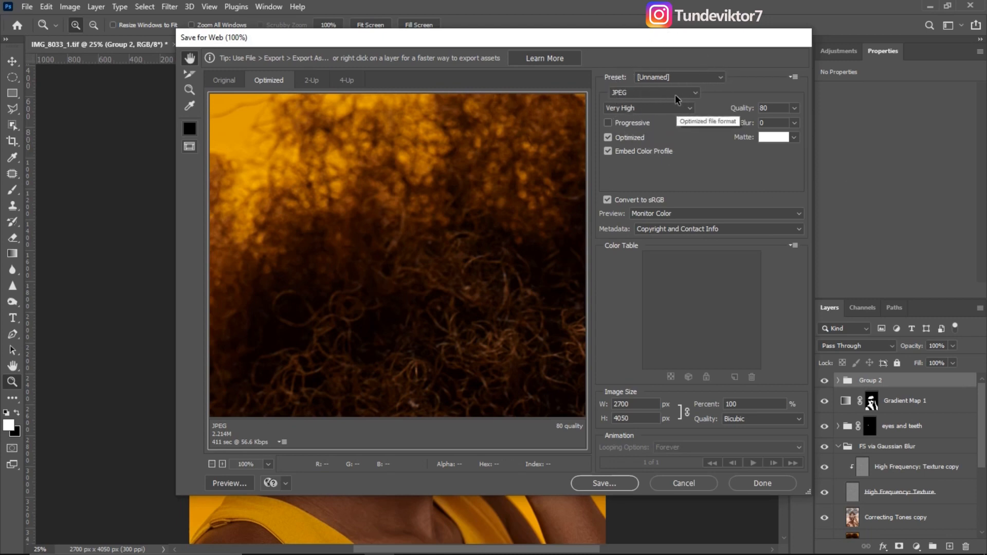
{"action": "left_click", "coordinate": [676, 95]}
{"action": "left_click", "coordinate": [663, 113]}
{"action": "key", "text": "ctrl"}
{"action": "key", "text": "ctrl"}
{"action": "key", "text": "ctrl"}
{"action": "key", "text": "ctrl"}
{"action": "key", "text": "ctrl"}
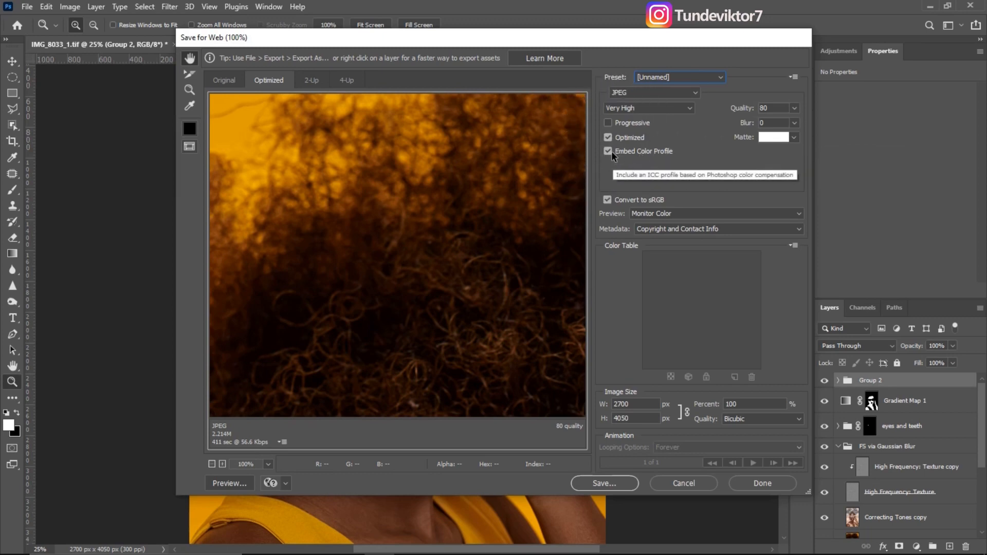
{"action": "key", "text": "ctrl"}
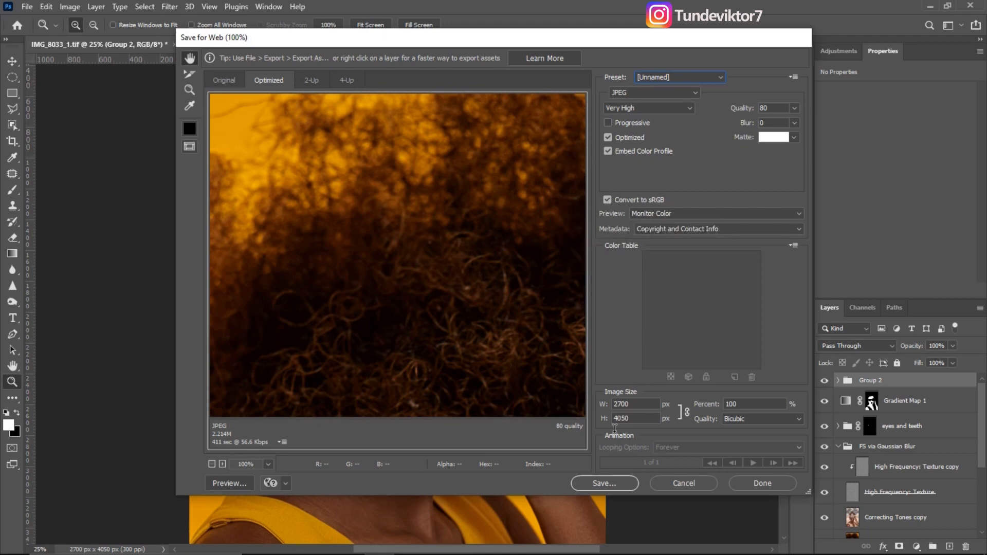
Open the save dialog for the optimized JPEG, and cancel the export
{"action": "left_click", "coordinate": [616, 484]}
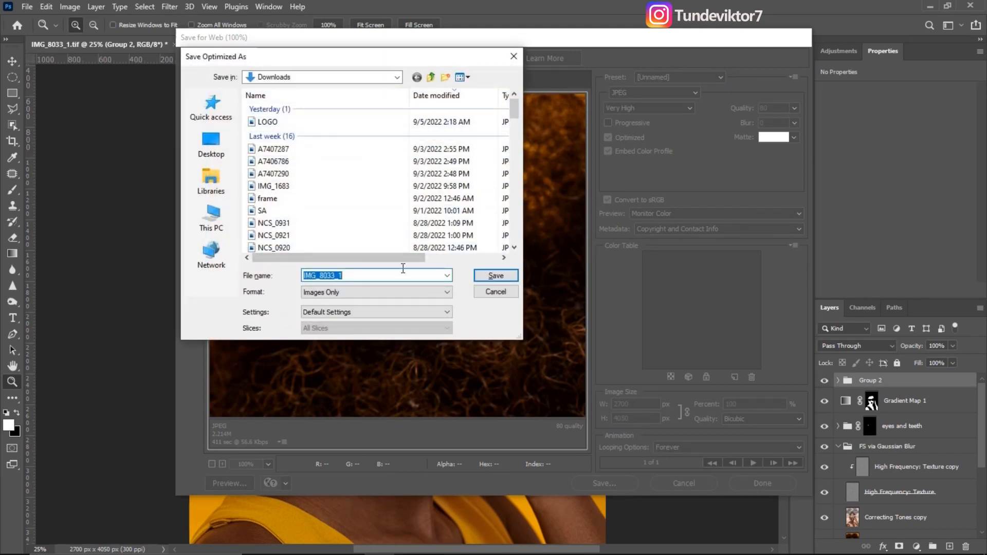
{"action": "left_click", "coordinate": [514, 56]}
{"action": "key", "text": "Escape"}
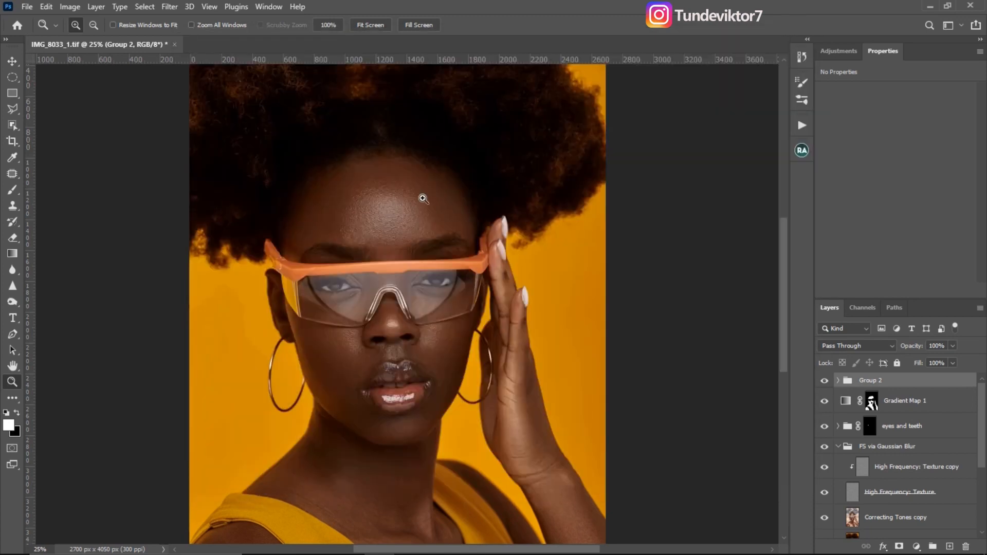